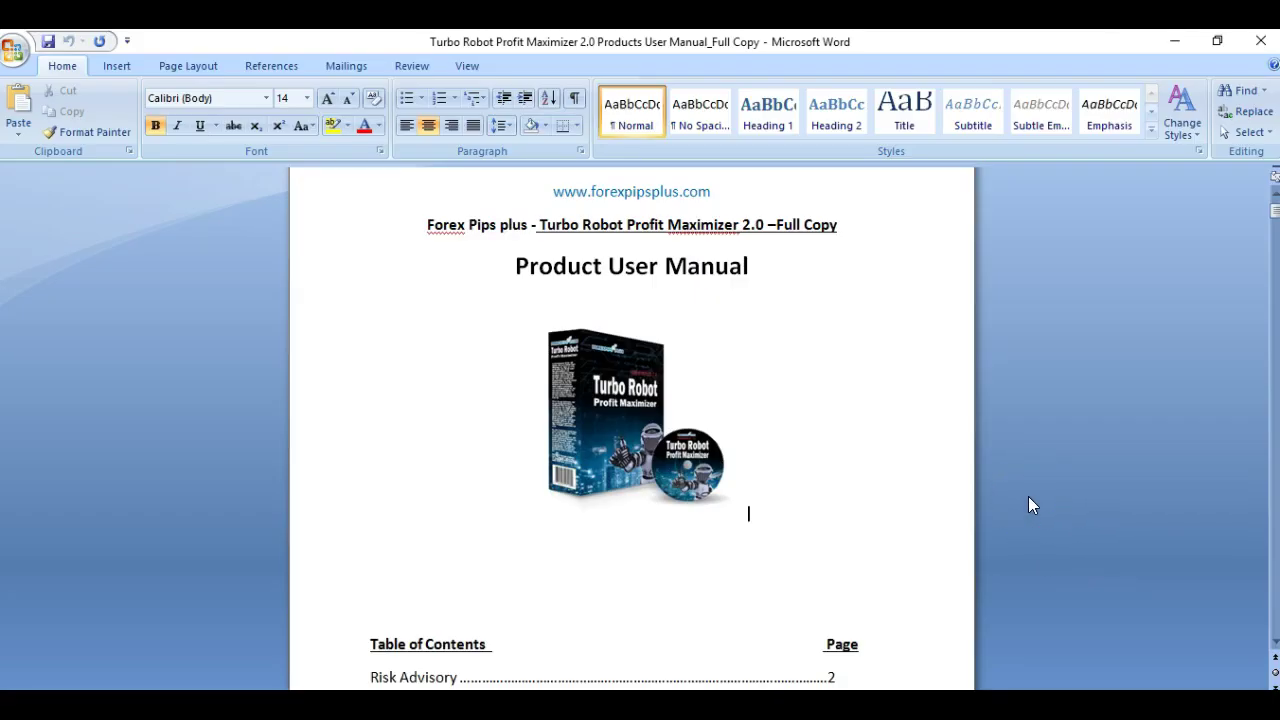
- Scroll past the table of contents to the Risk Advisory section
scroll(1032, 505, "down", 1)
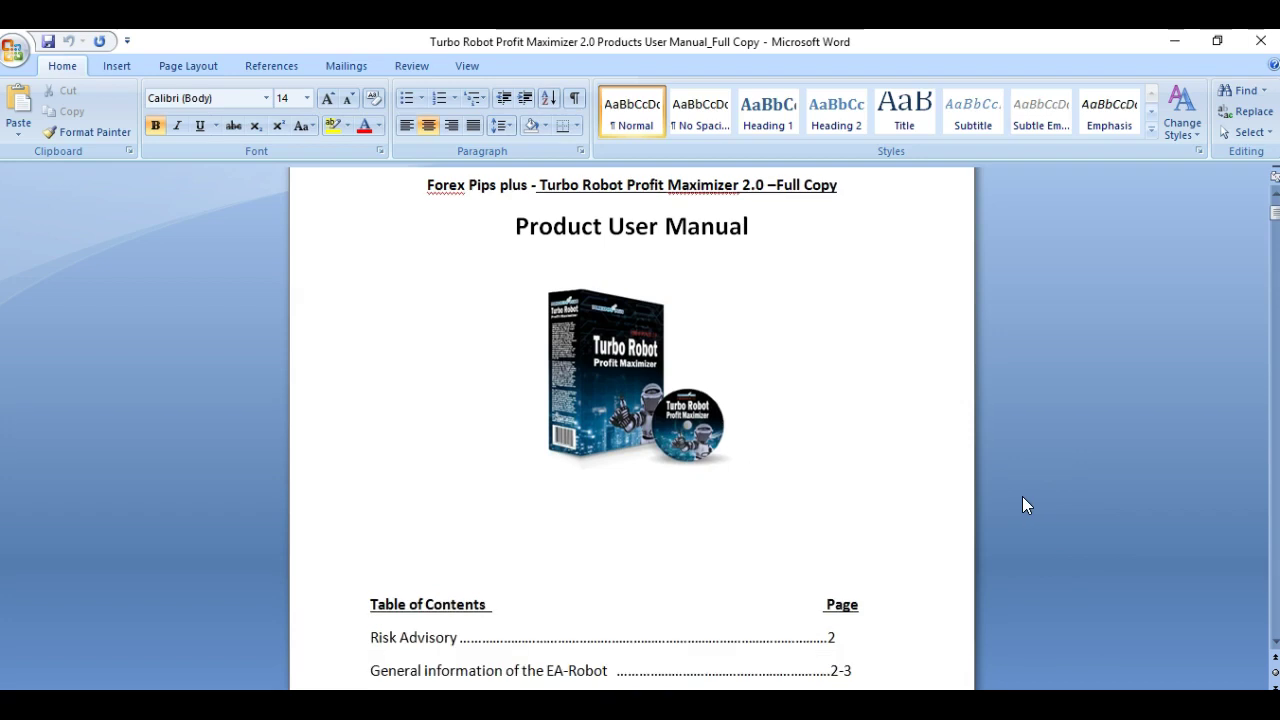
scroll(1022, 497, "down", 1)
scroll(1020, 496, "down", 5)
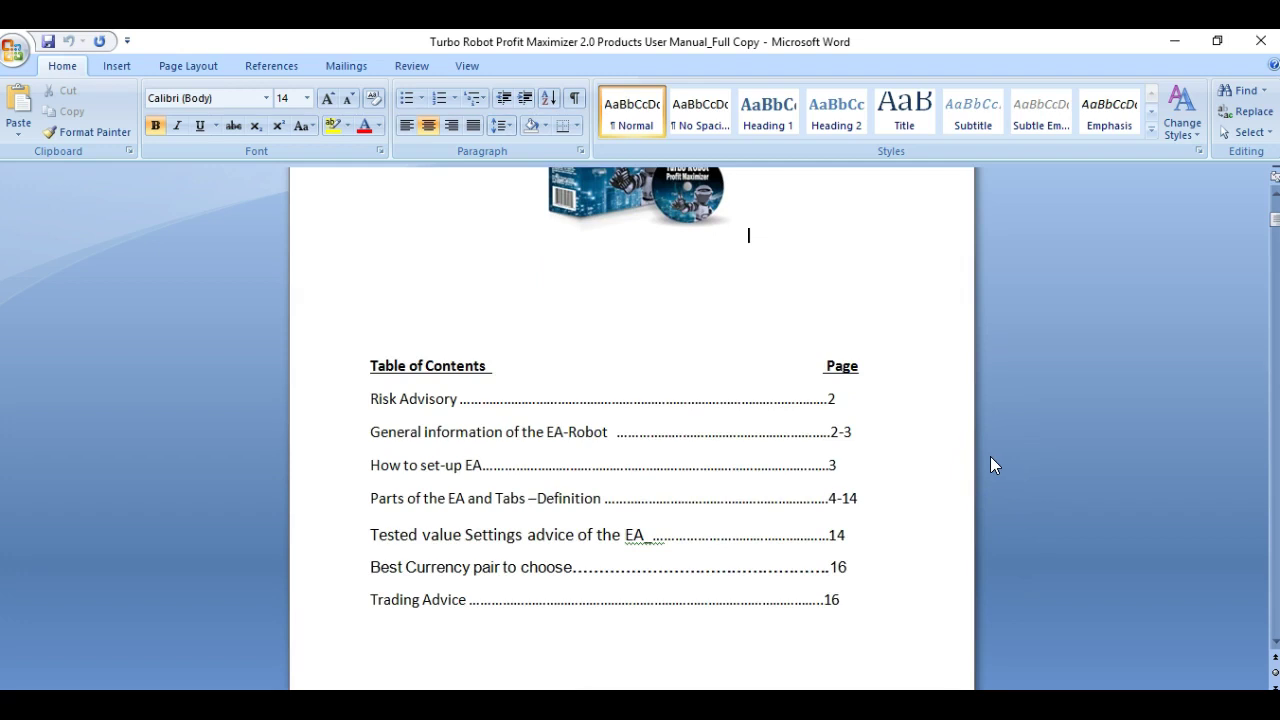
scroll(990, 456, "up", 3)
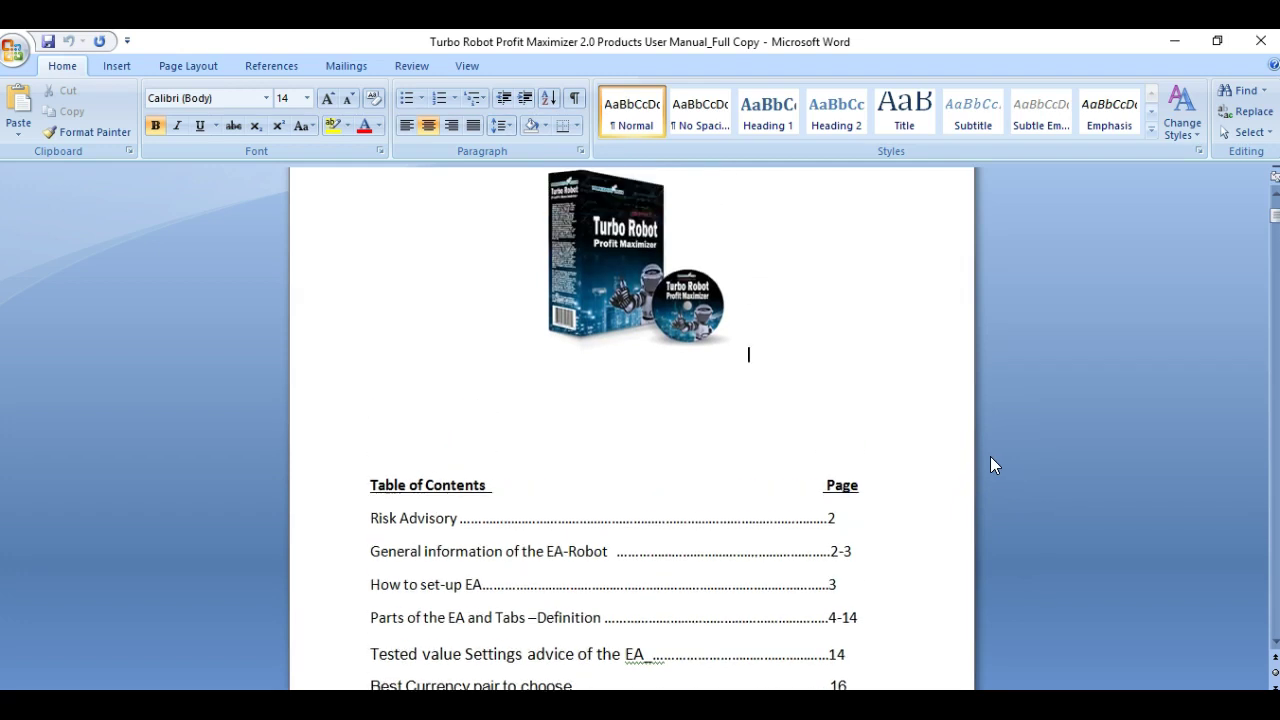
scroll(990, 456, "down", 2)
scroll(988, 457, "down", 13)
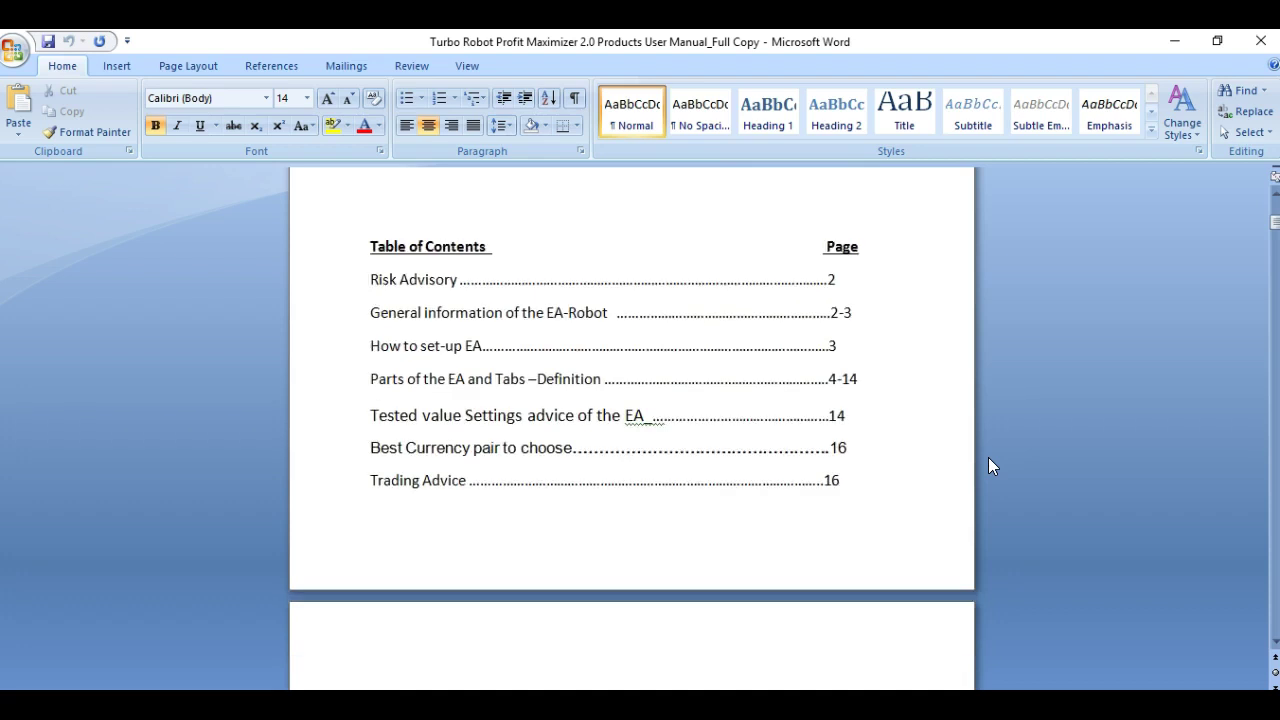
scroll(987, 458, "down", 4)
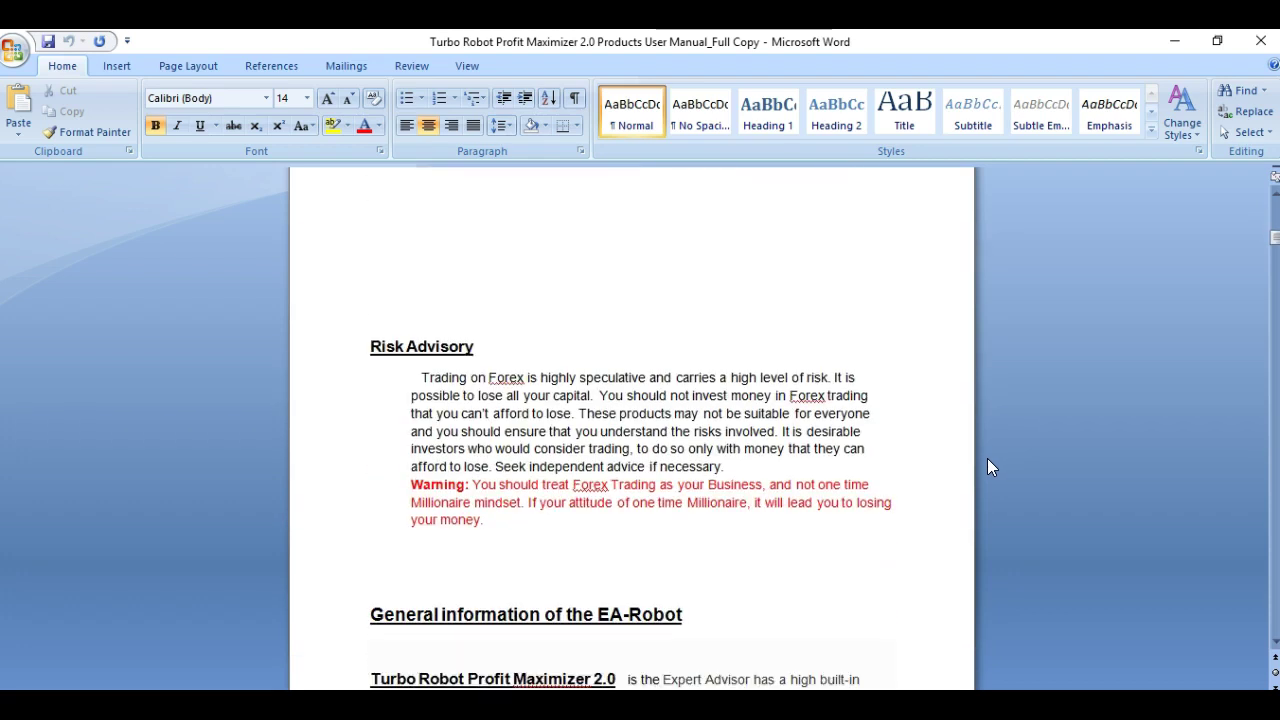
- Highlight the red Warning paragraph part by part to point it out
left_click(548, 452)
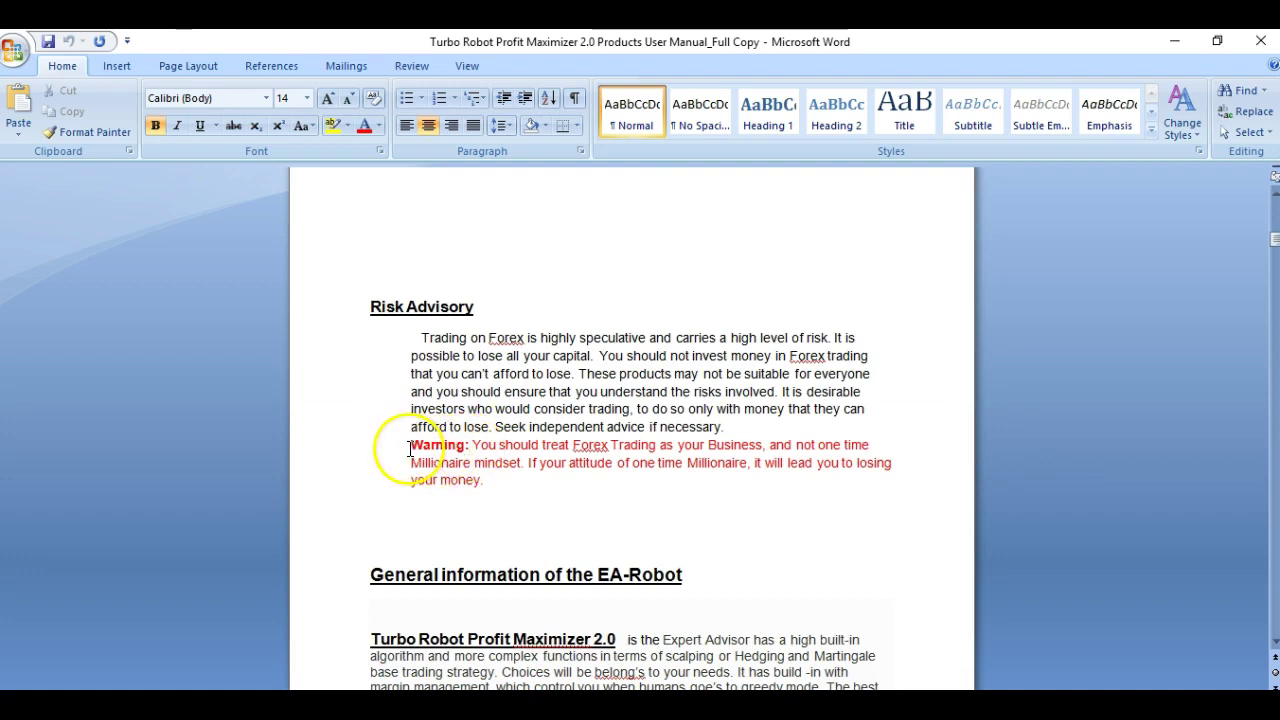
left_click_drag(413, 447, 466, 474)
left_click(544, 485)
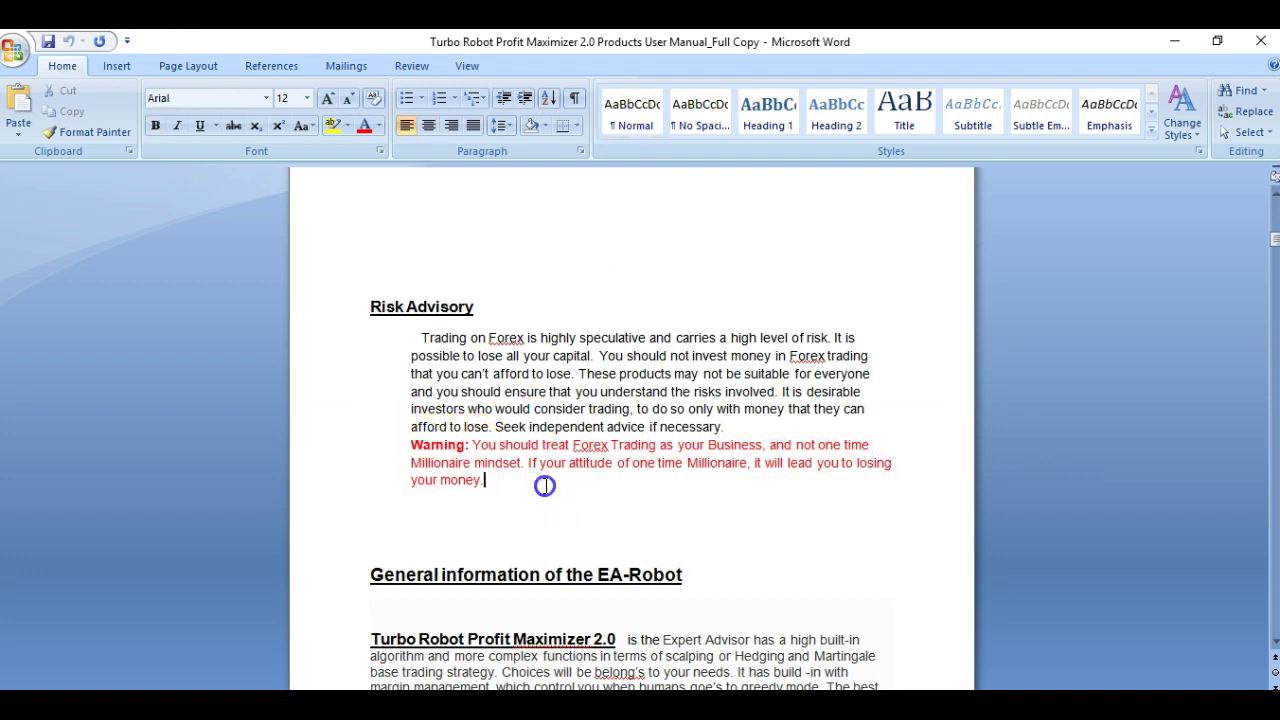
left_click(663, 448)
left_click_drag(663, 448, 737, 457)
left_click(770, 487)
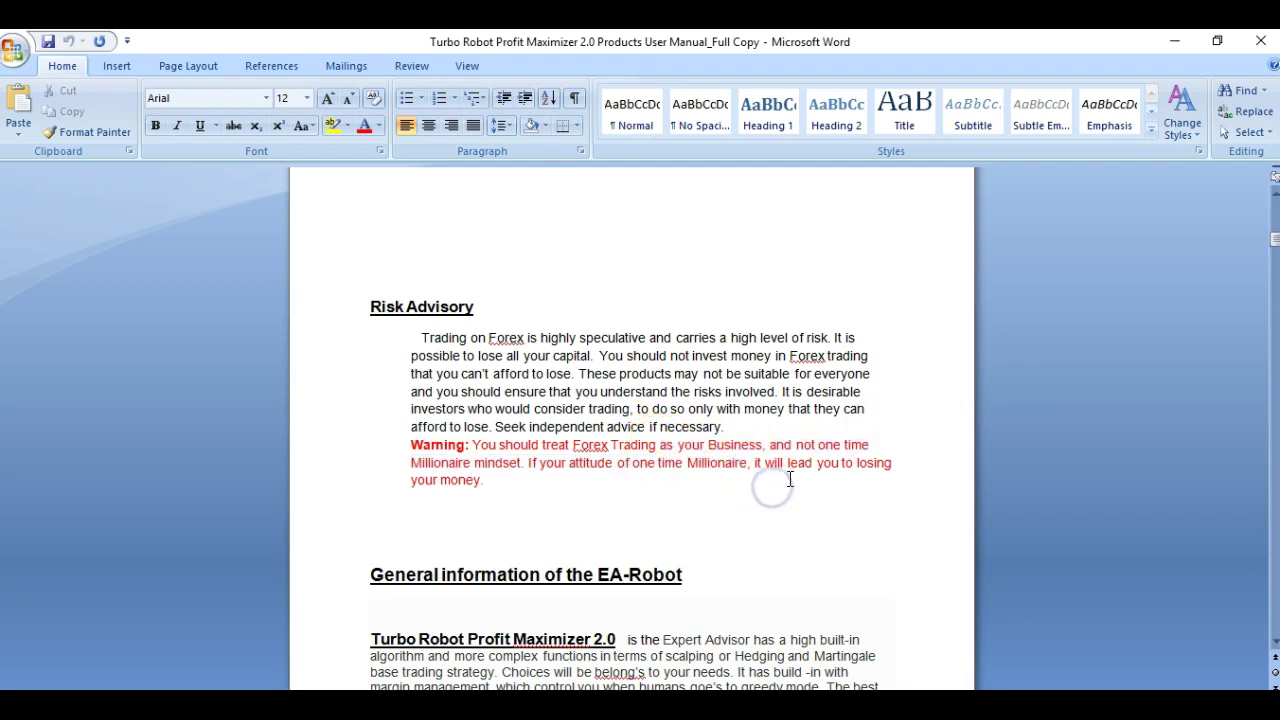
left_click(472, 468)
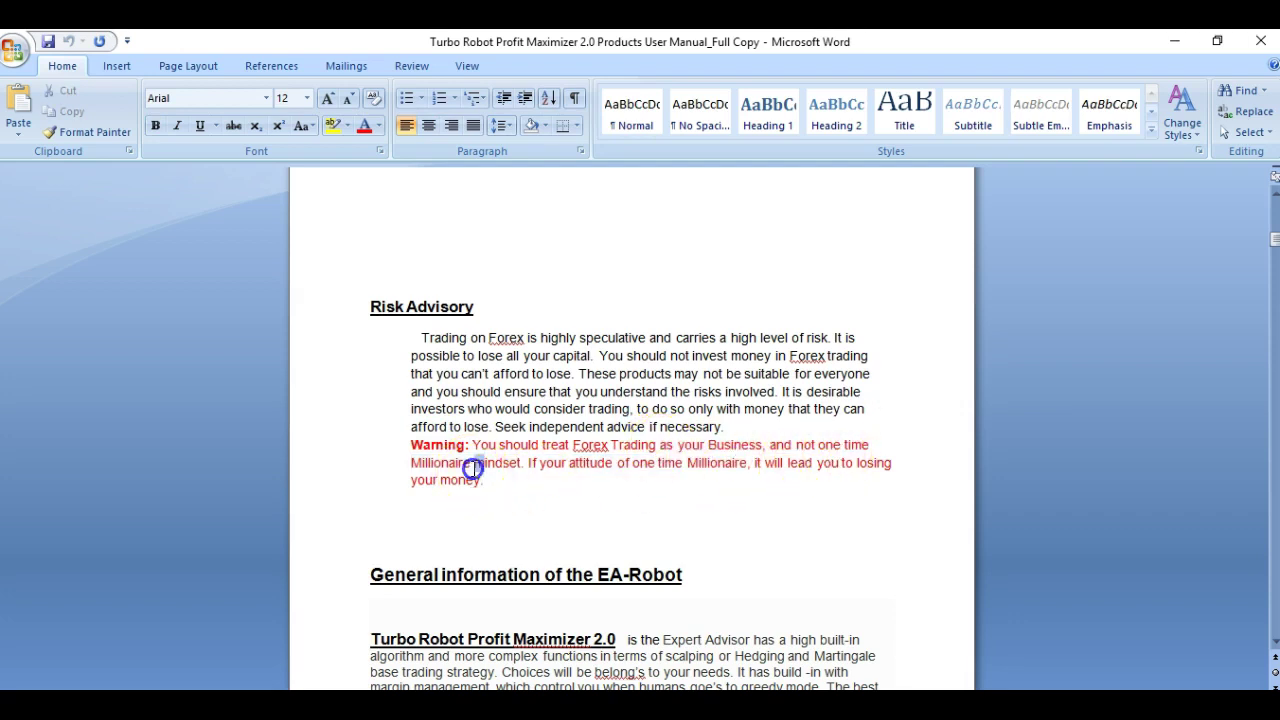
left_click_drag(472, 468, 586, 500)
left_click(586, 502)
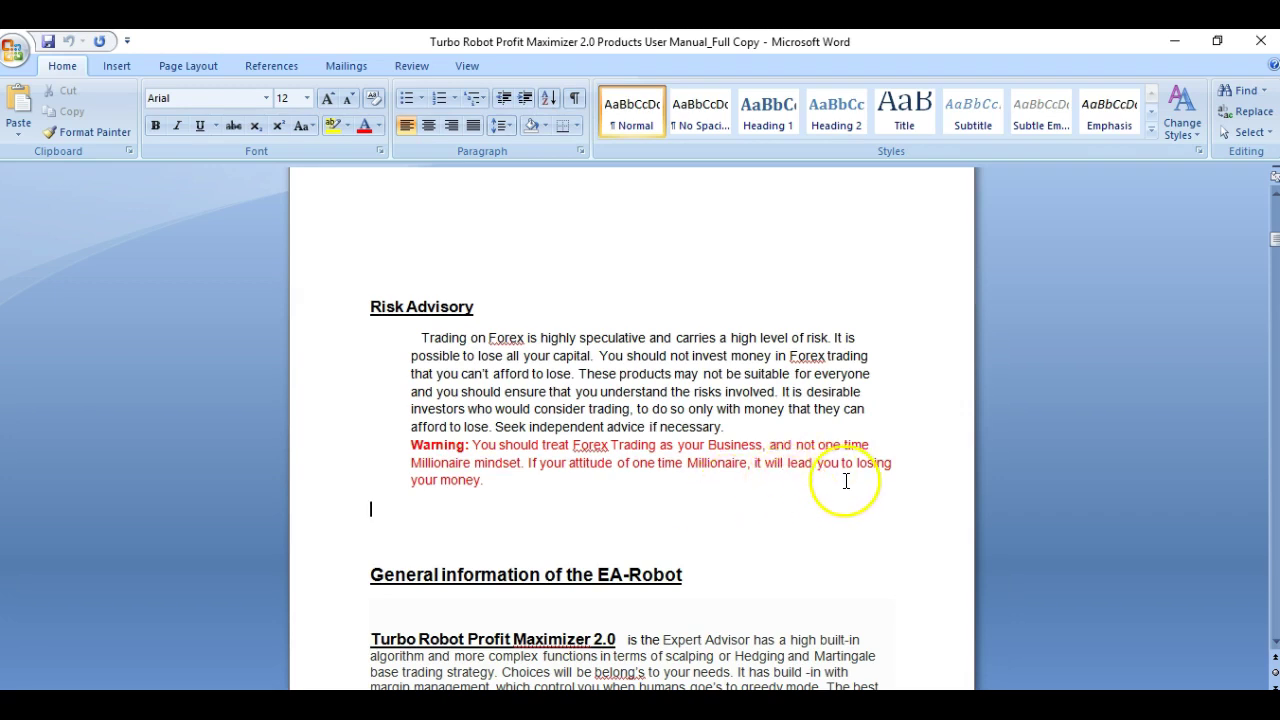
left_click(816, 493)
- Scroll through General information and highlight the How to set-up EA heading
scroll(816, 493, "down", 1)
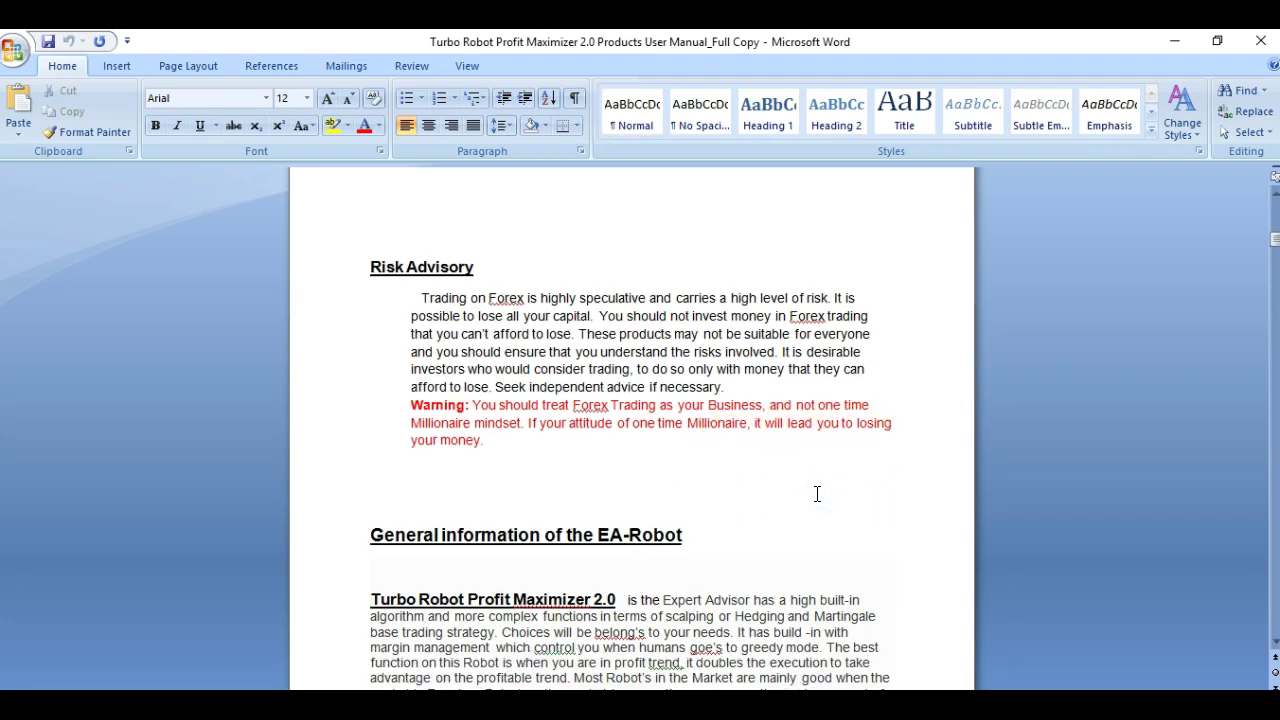
left_click(810, 476)
scroll(810, 476, "down", 10)
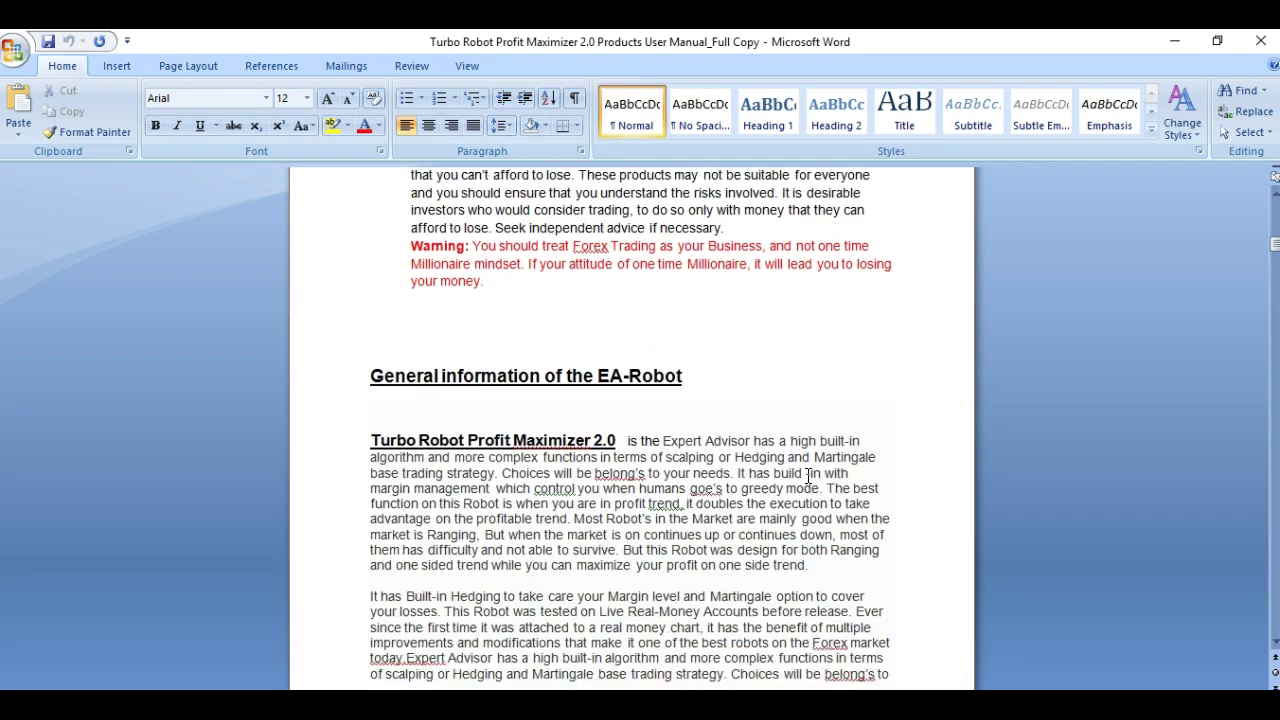
scroll(806, 476, "down", 15)
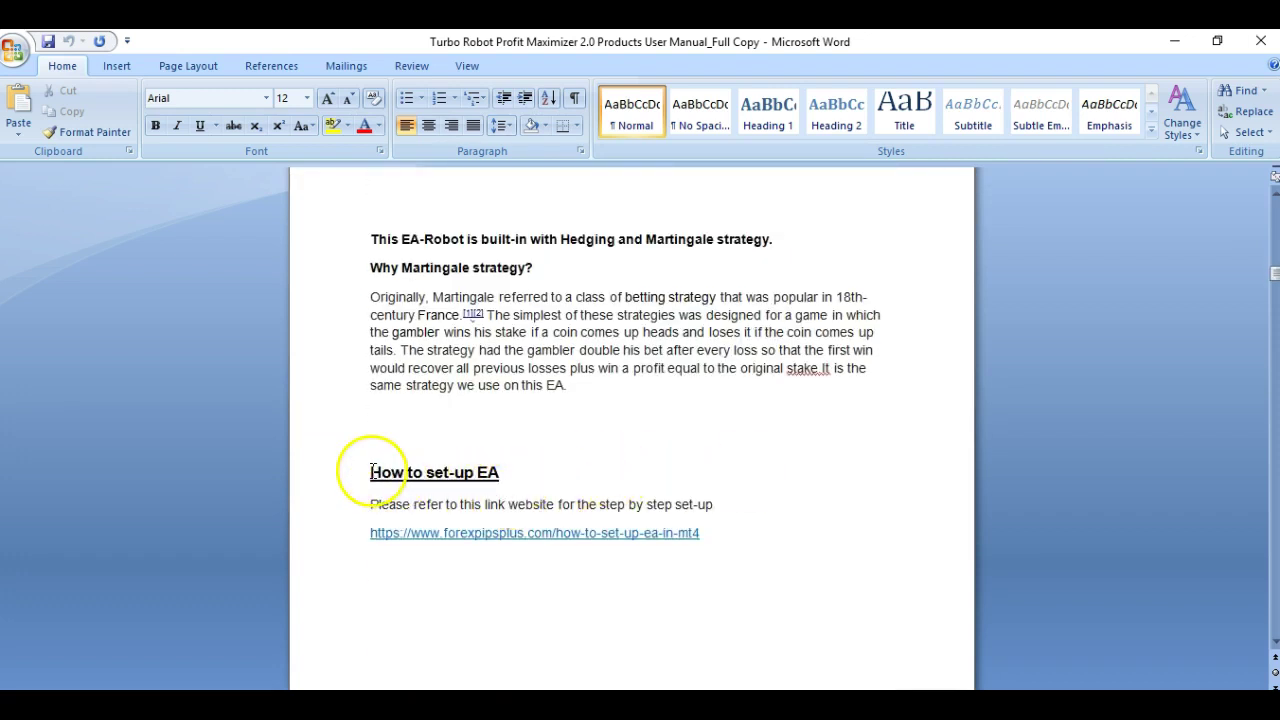
left_click_drag(349, 471, 495, 468)
left_click(626, 474)
- Scroll past the set-up link down toward the red Notice
scroll(784, 489, "down", 1)
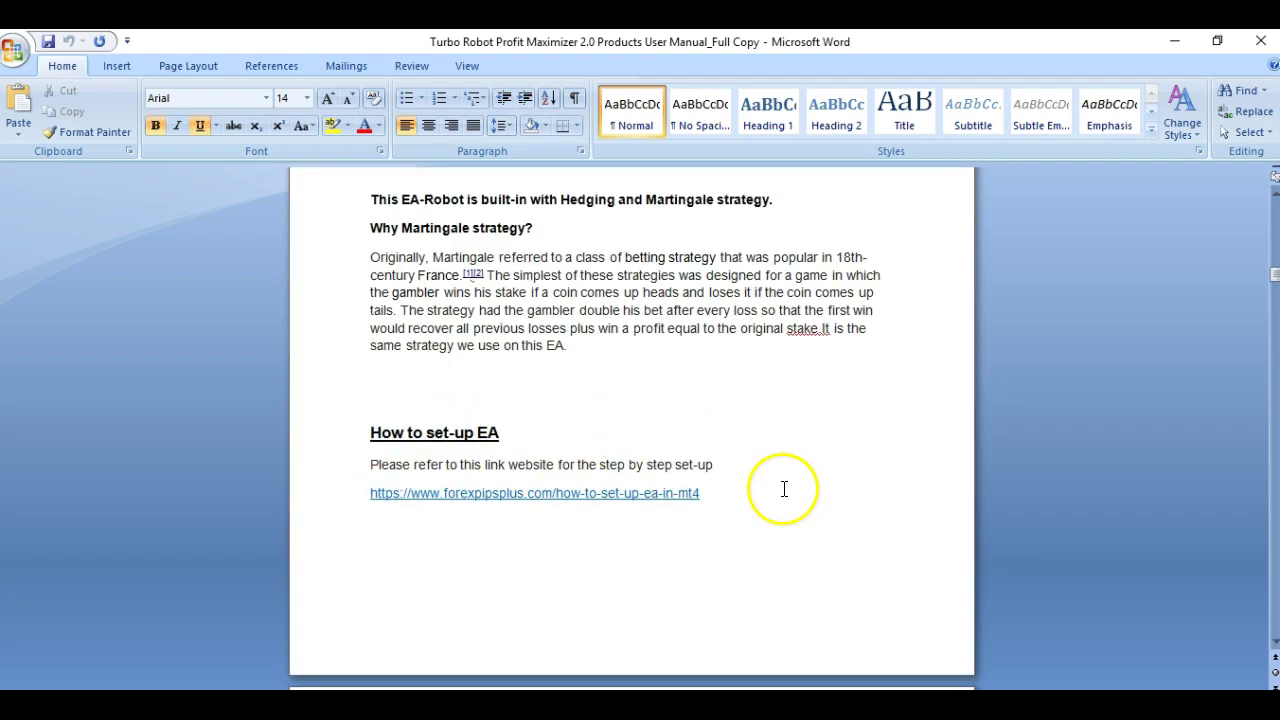
left_click(753, 491)
scroll(779, 497, "down", 1)
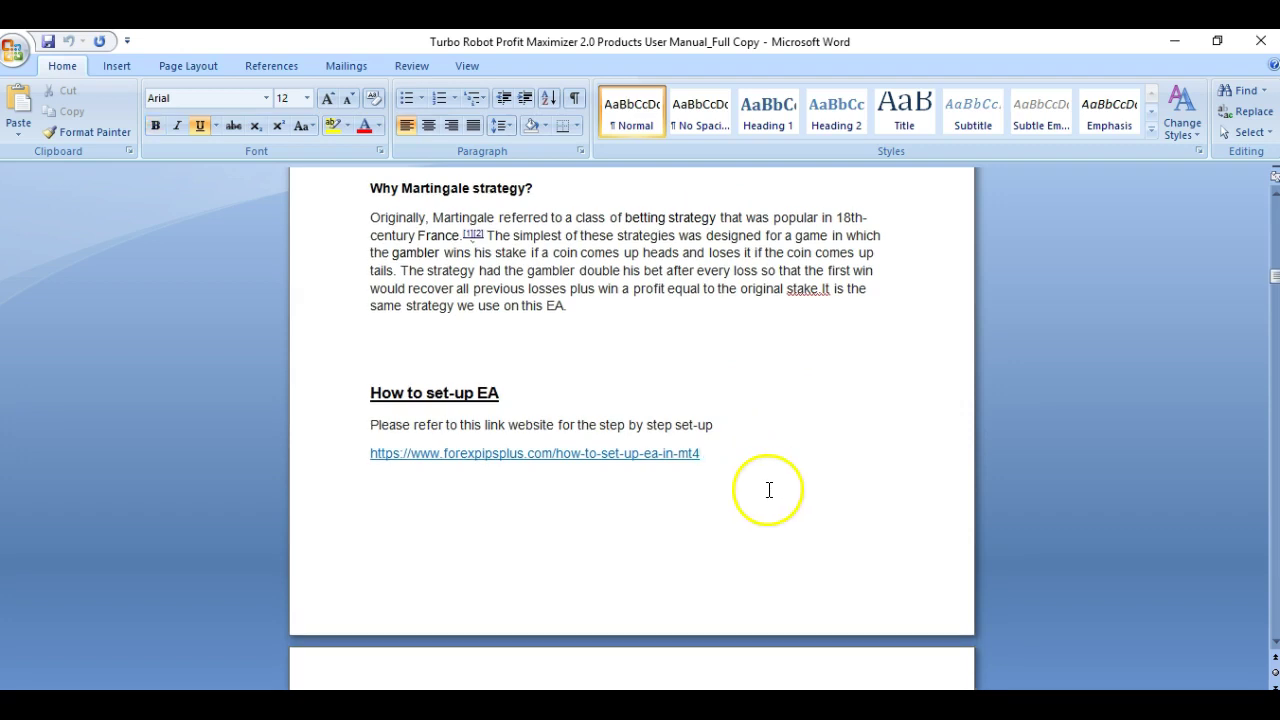
left_click(757, 491)
scroll(777, 493, "down", 9)
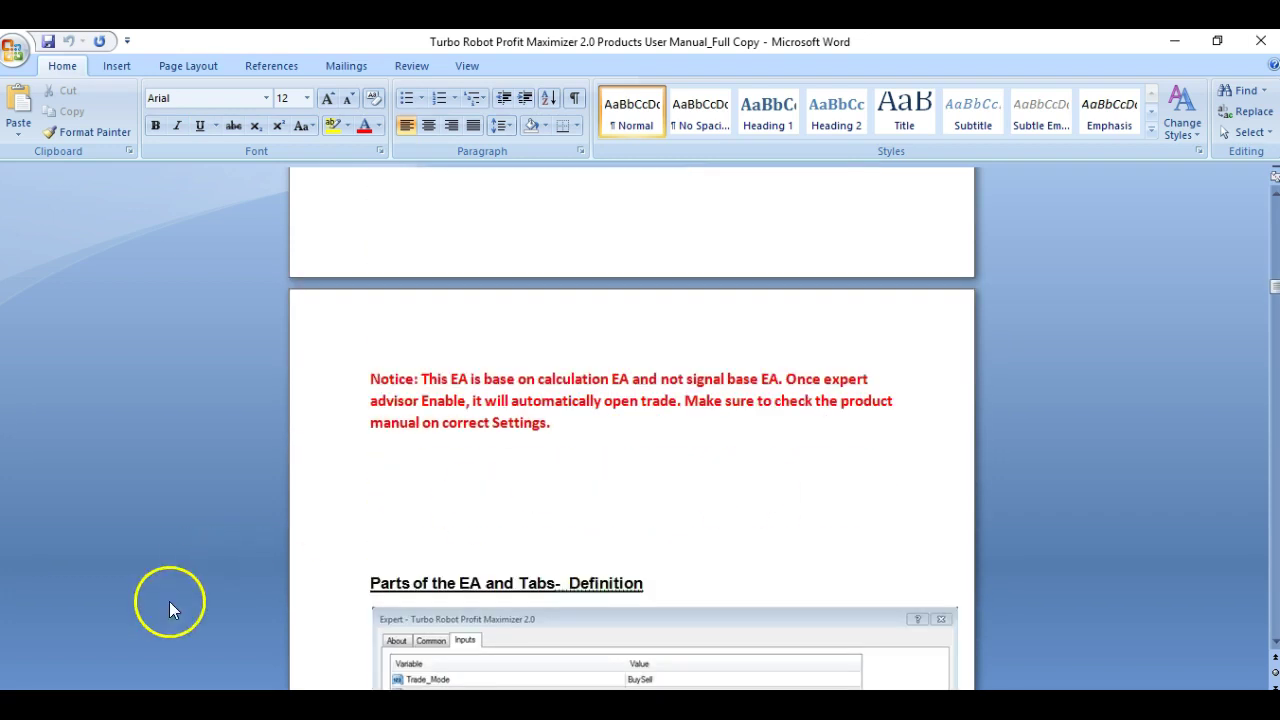
scroll(901, 498, "down", 2)
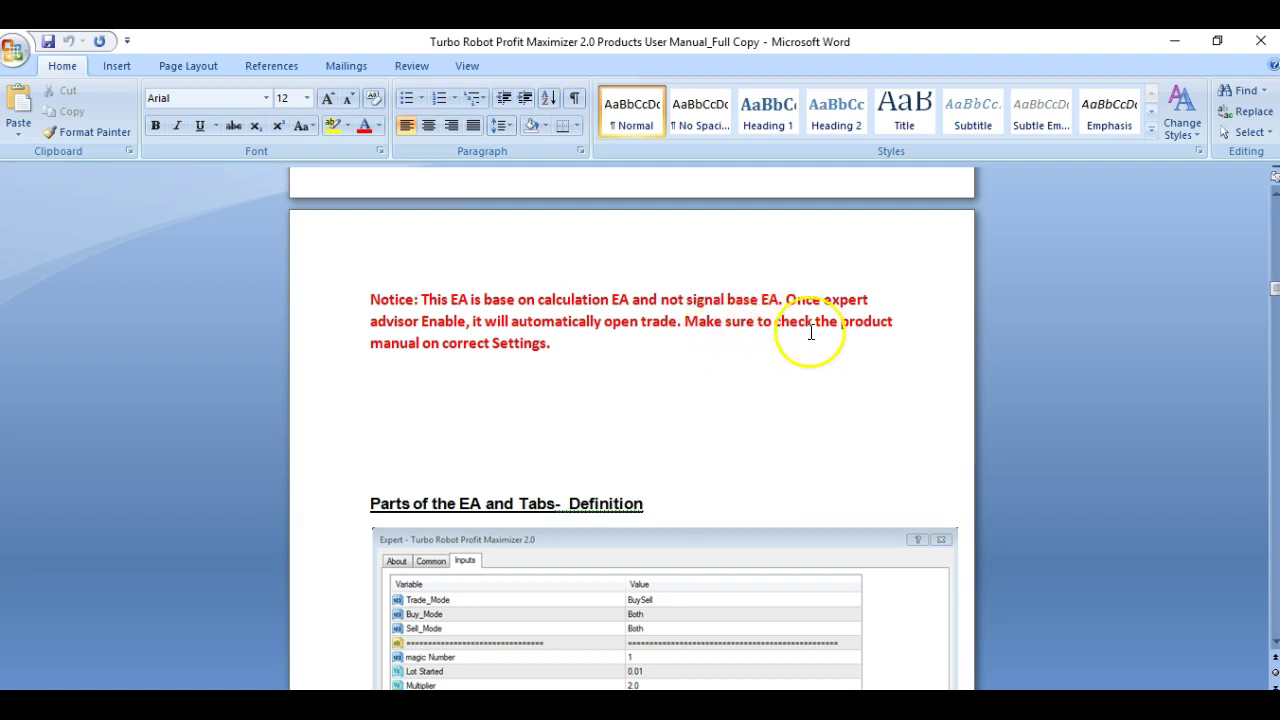
- Highlight 'correct Settings' in the red Notice, then scroll to Parts of the EA
left_click(667, 400)
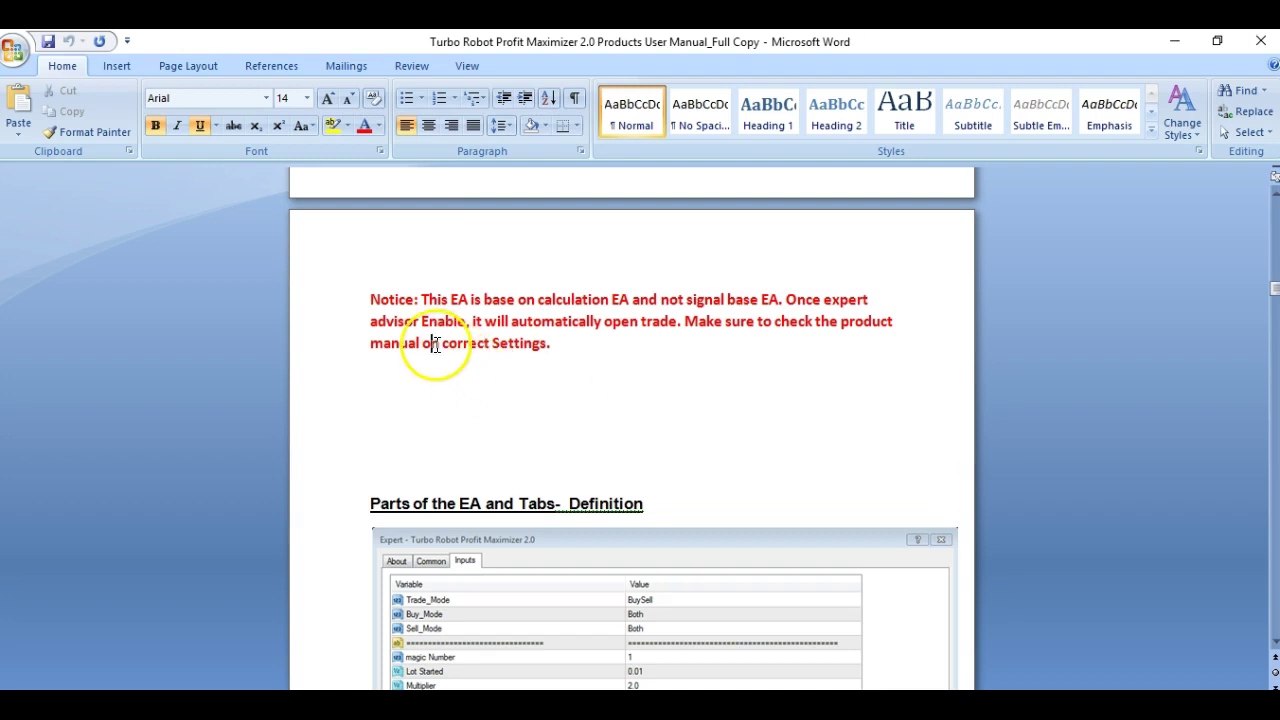
left_click_drag(423, 345, 538, 343)
left_click(650, 394)
scroll(650, 394, "down", 2)
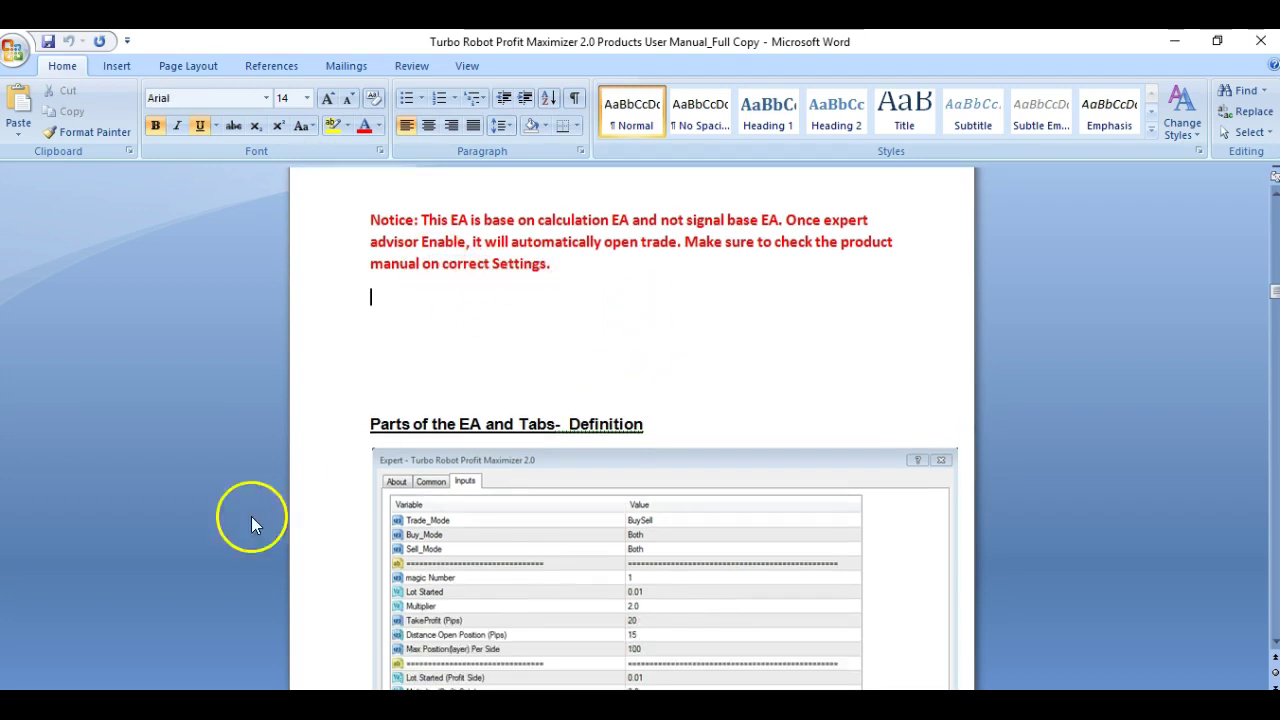
scroll(600, 380, "down", 4)
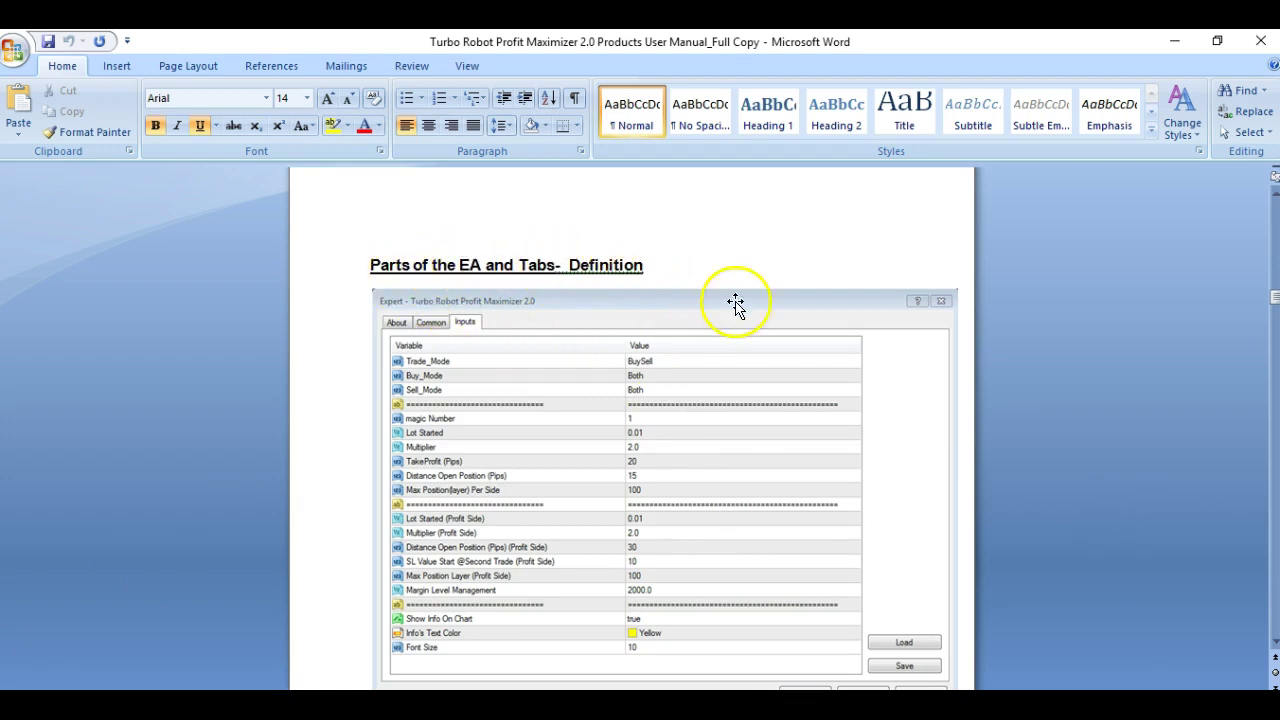
- Scroll from the inputs screenshot to the Trade_mode and Buy_Mode explanations
scroll(808, 362, "down", 1)
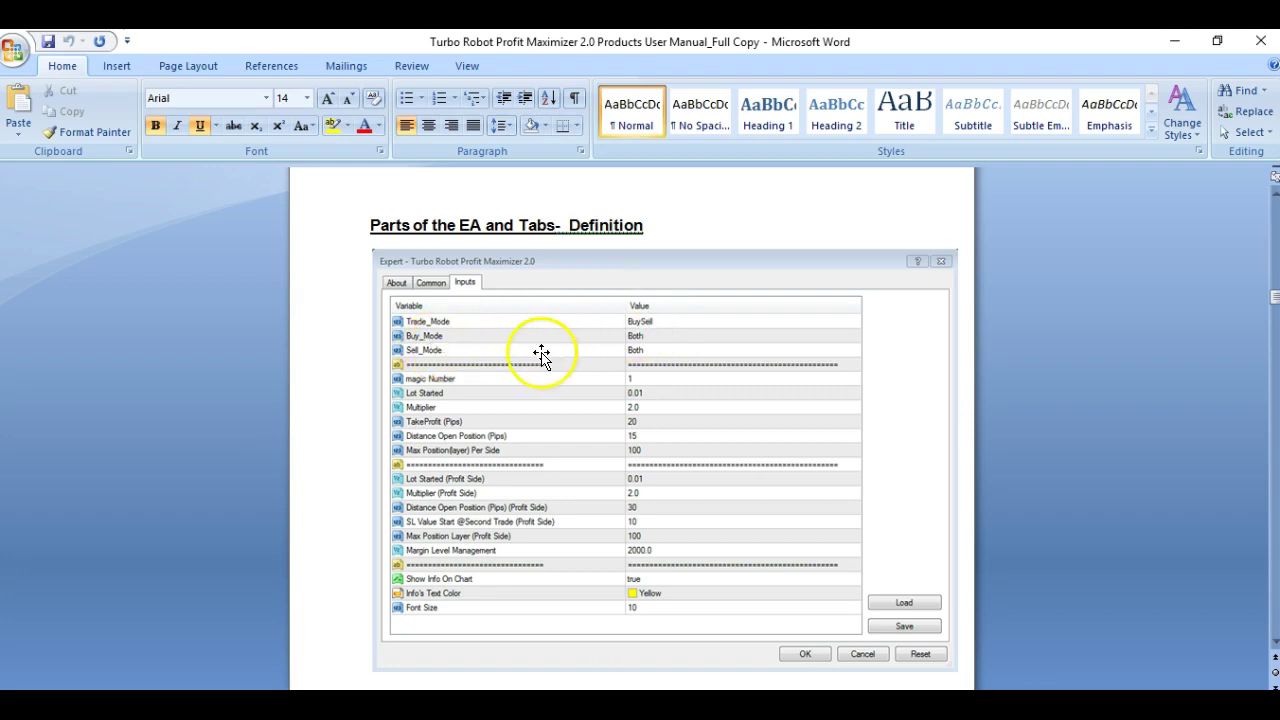
scroll(545, 355, "down", 12)
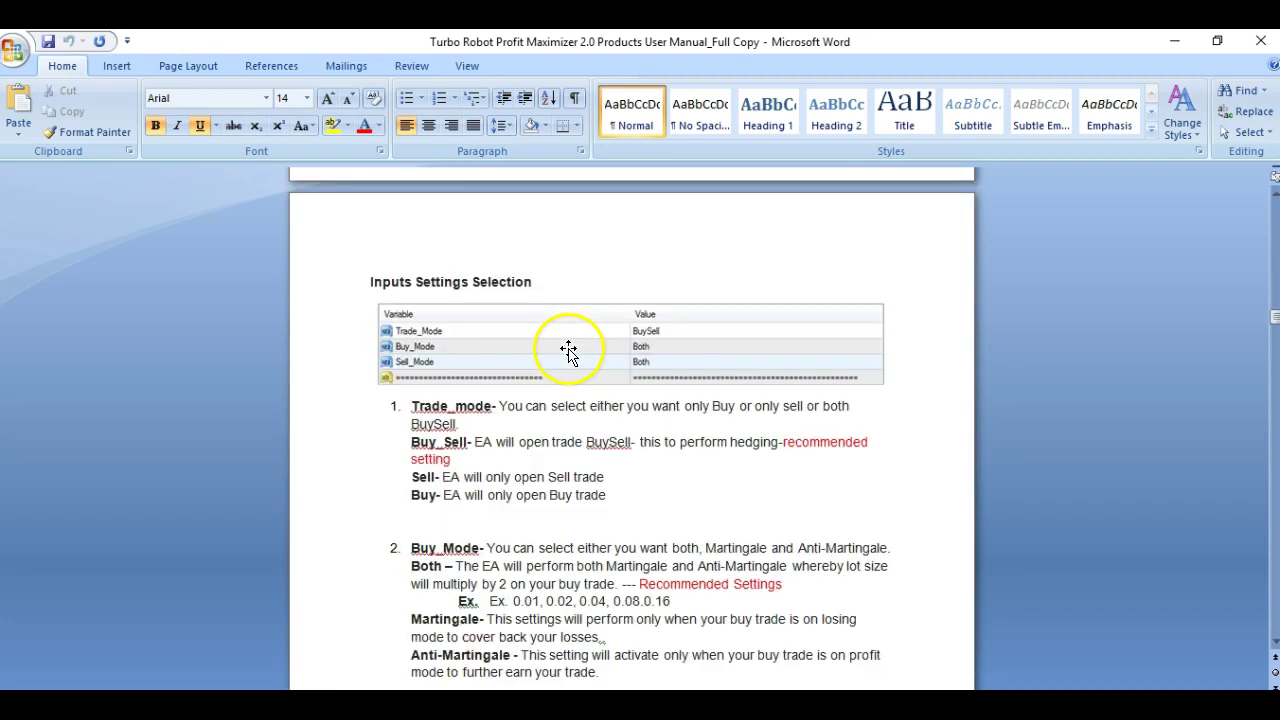
scroll(570, 348, "down", 1)
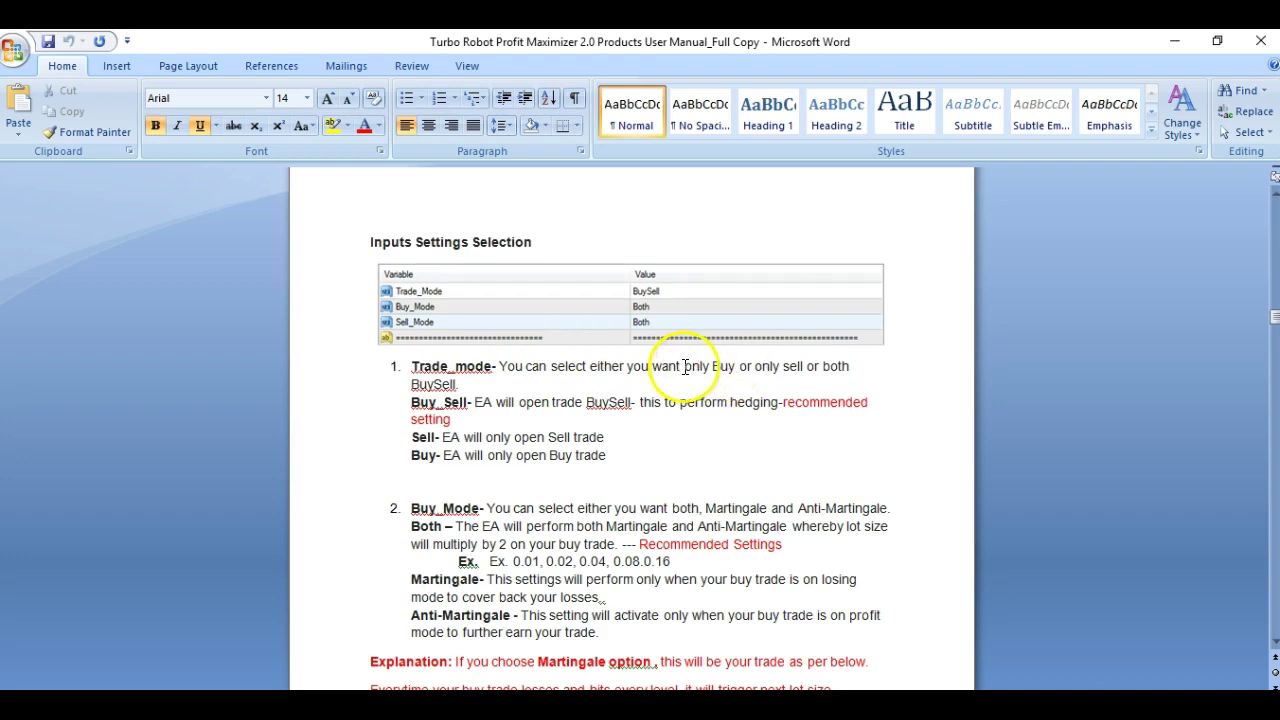
left_click(827, 366)
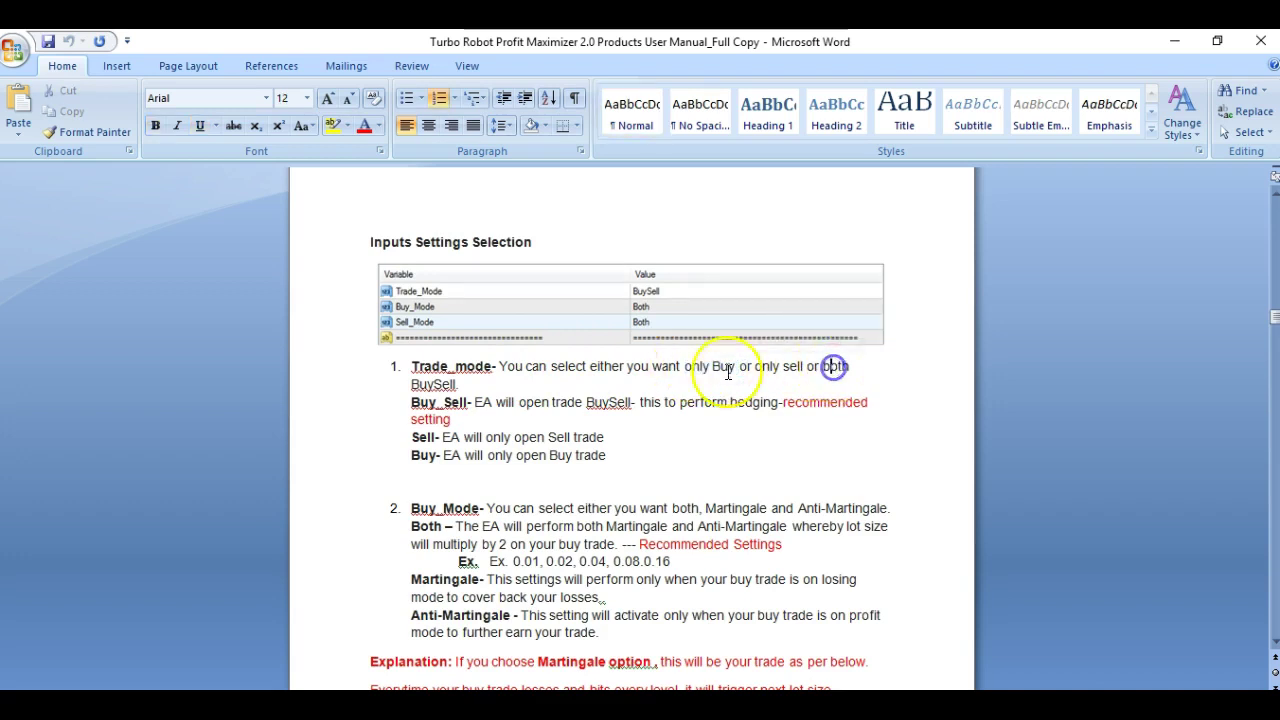
double_click(435, 402)
left_click(493, 414)
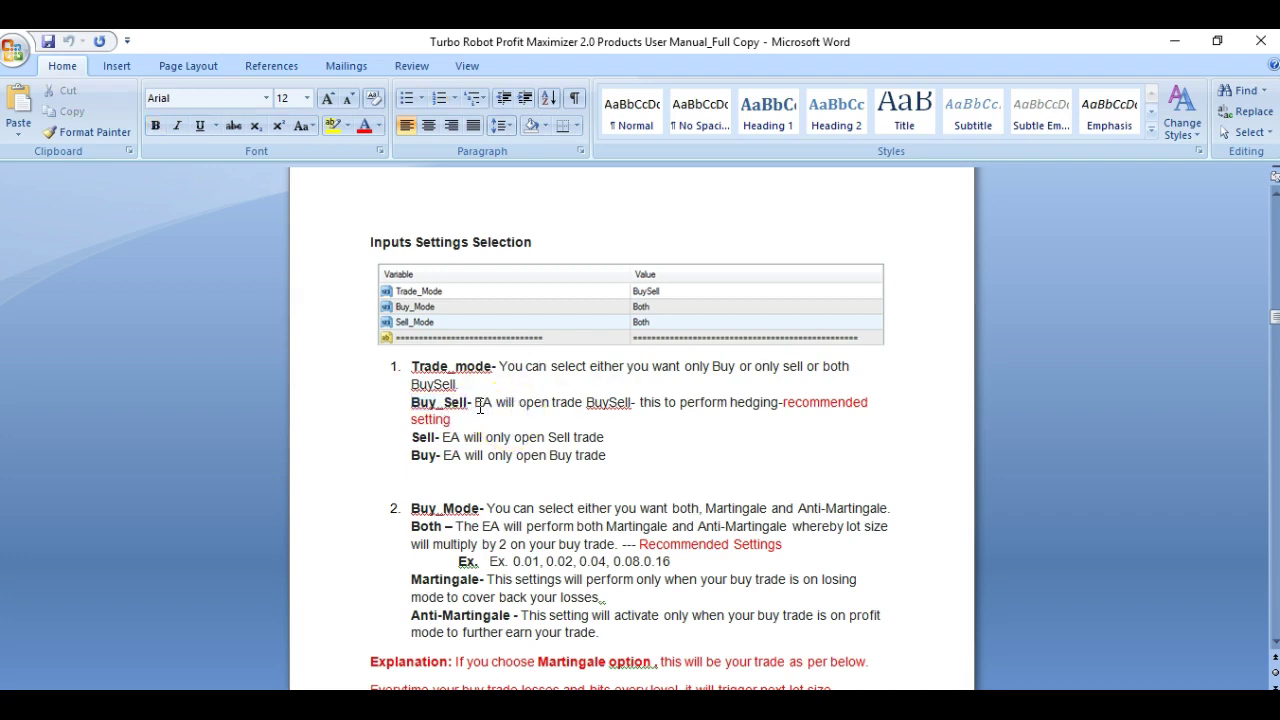
double_click(605, 403)
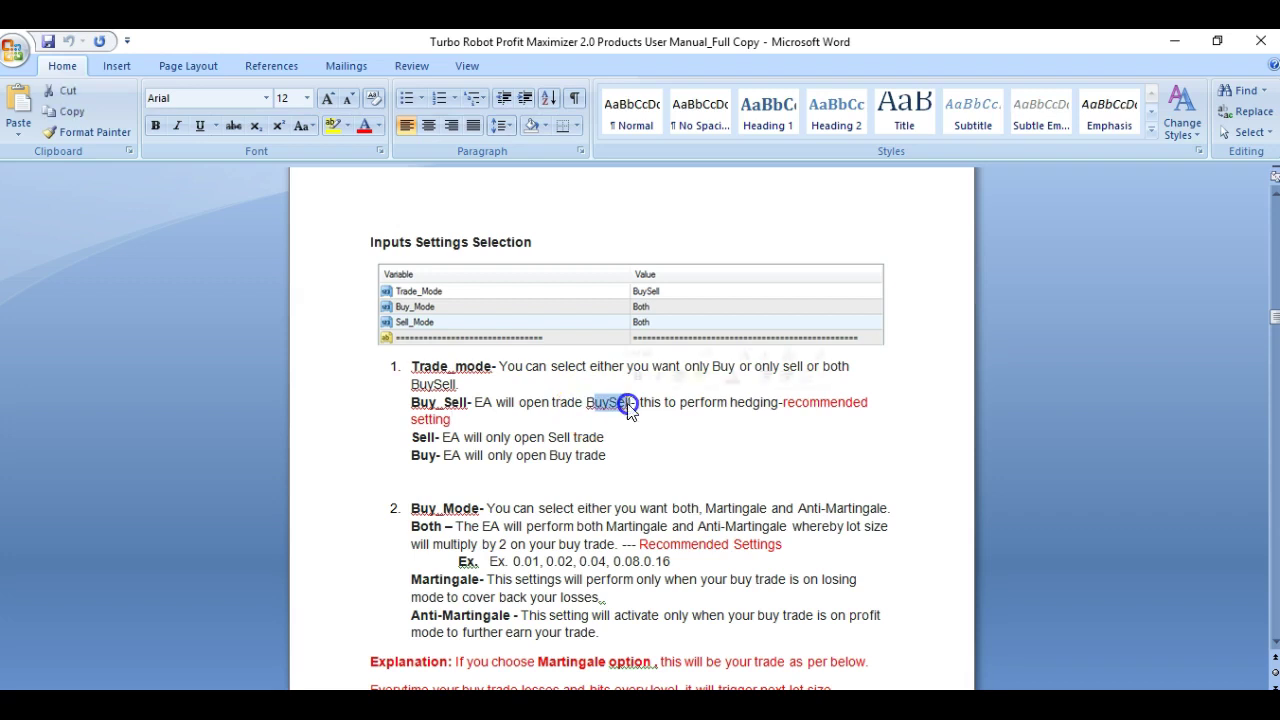
left_click(669, 418)
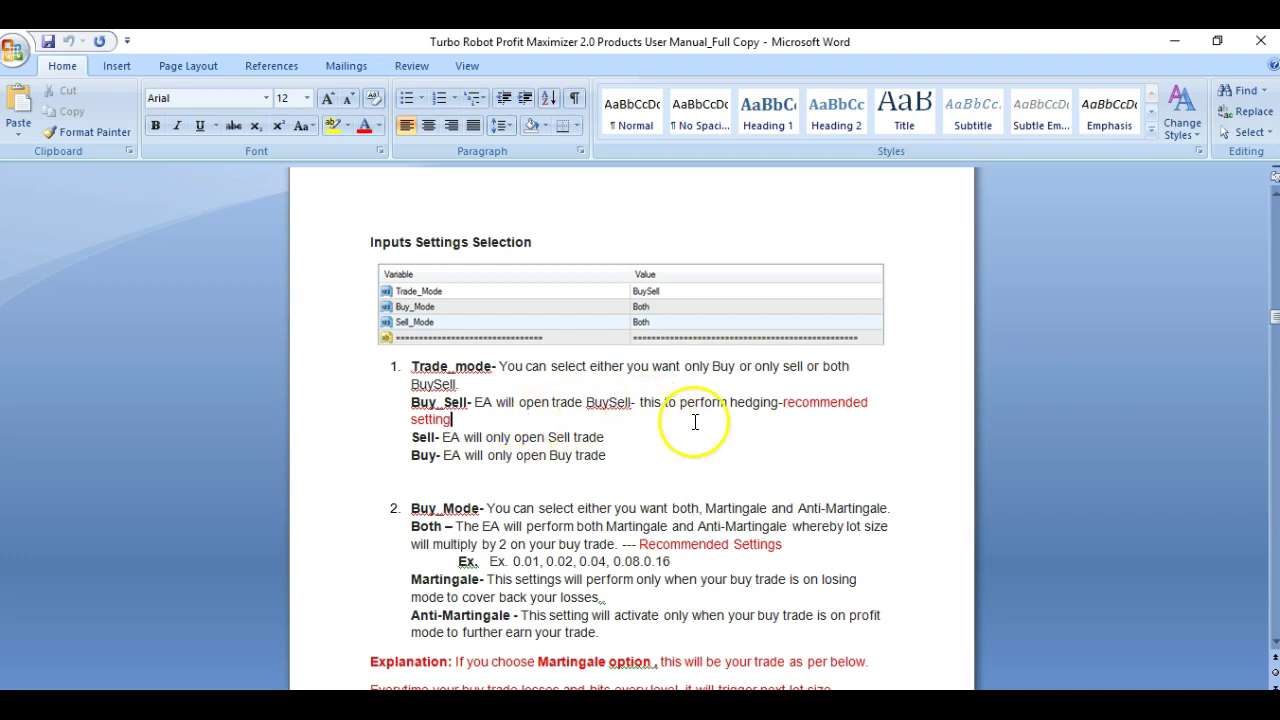
double_click(652, 403)
left_click(701, 430)
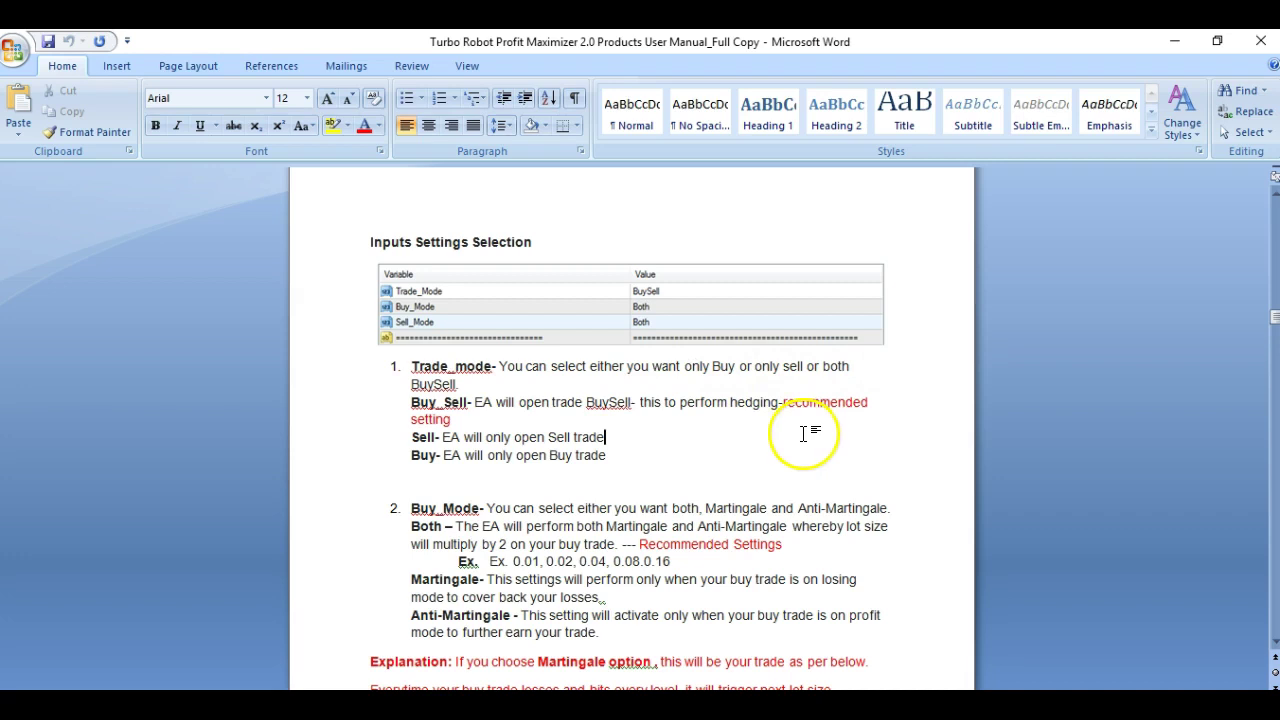
left_click_drag(409, 402, 490, 410)
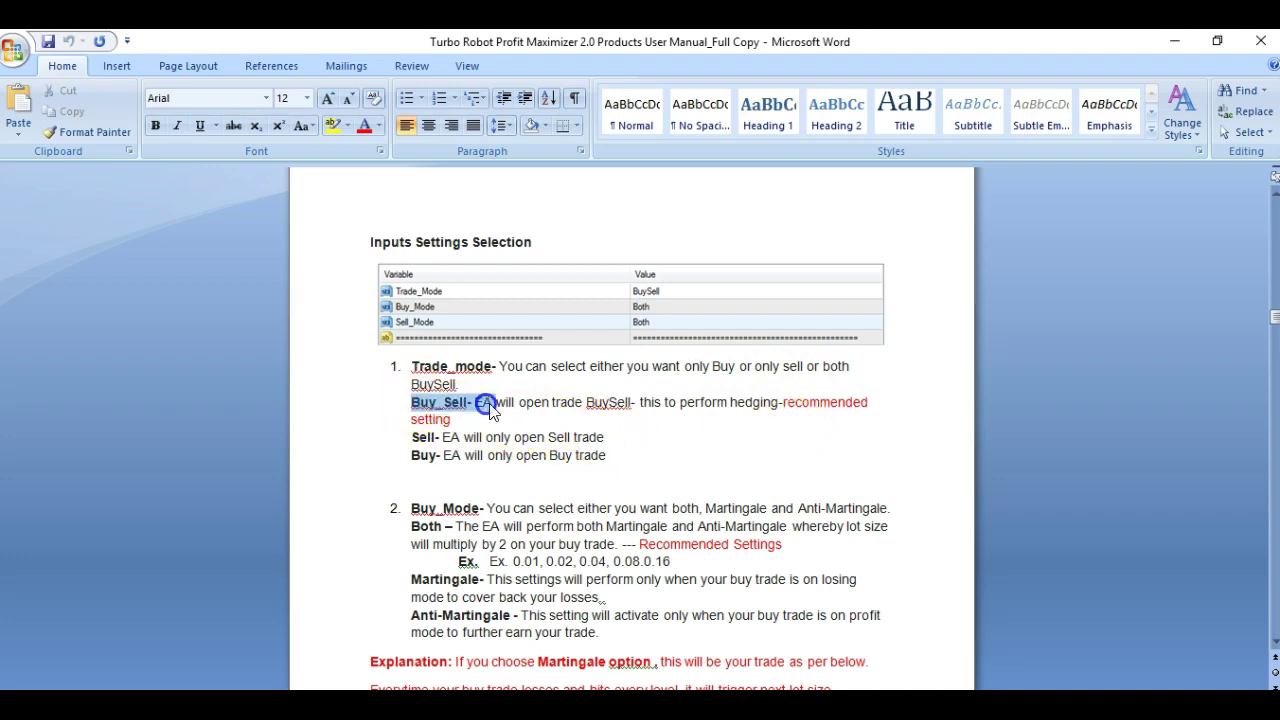
left_click(562, 416)
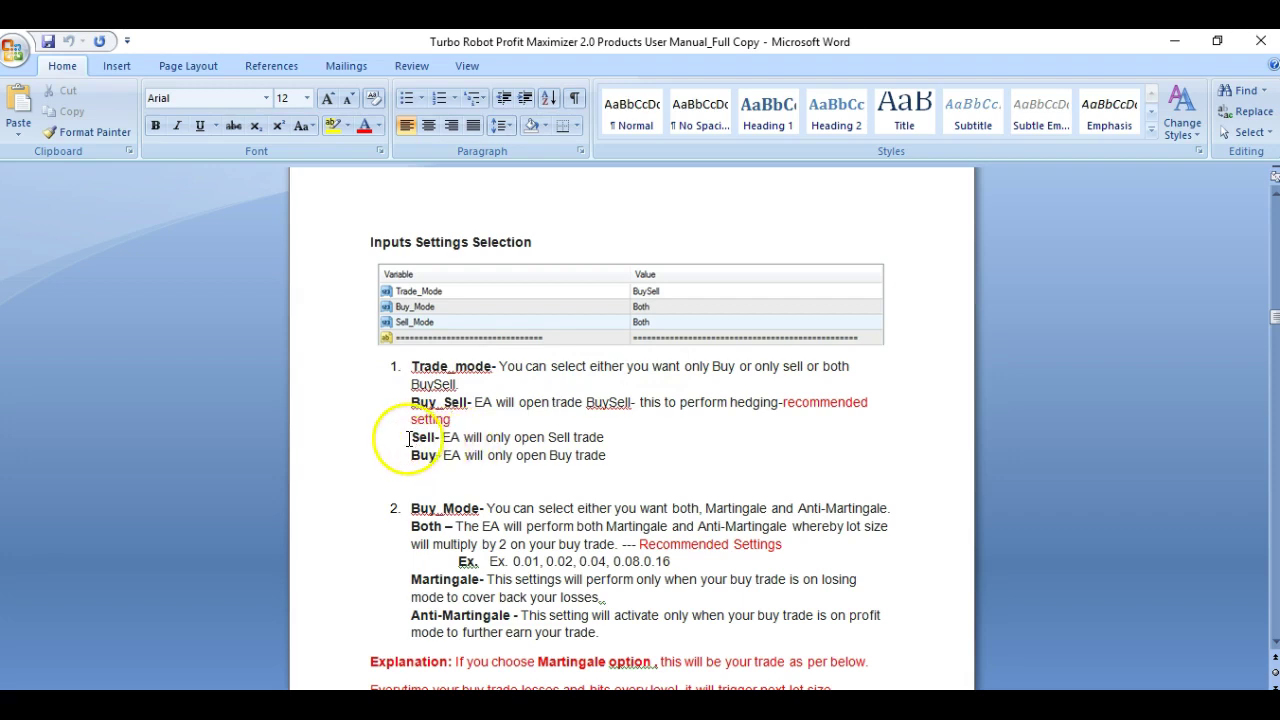
left_click_drag(409, 437, 444, 438)
left_click(570, 455)
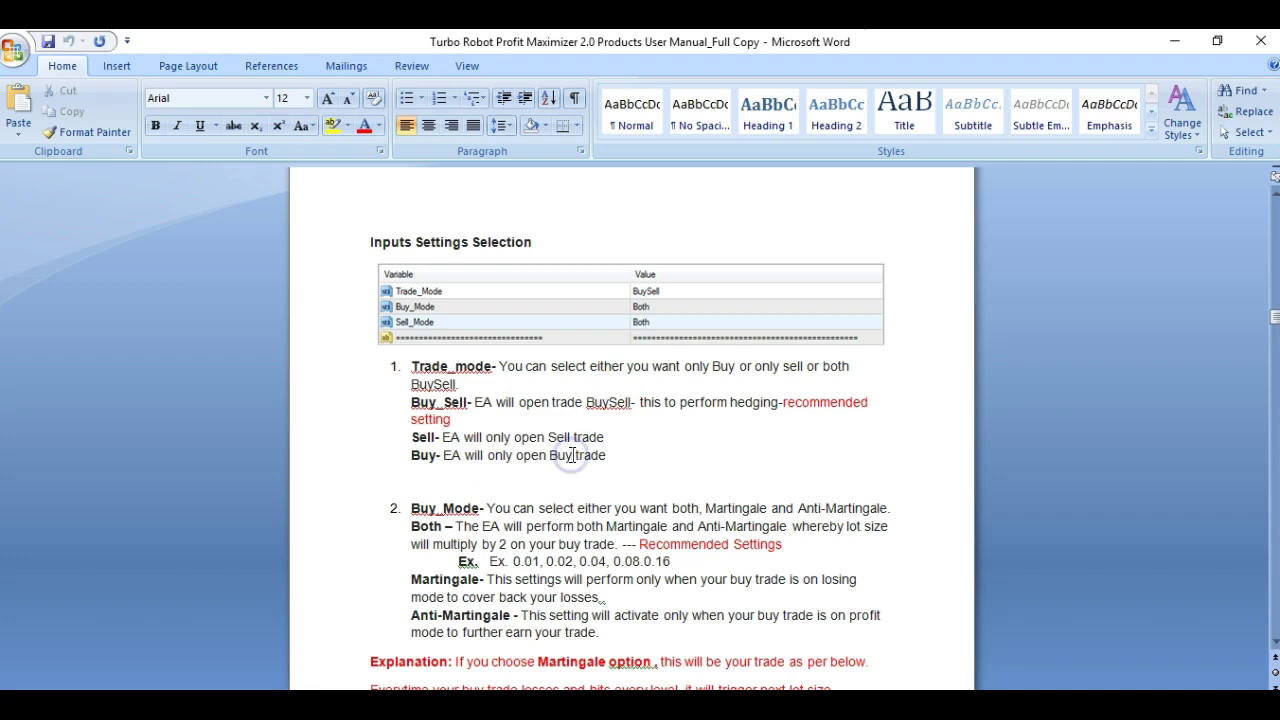
left_click_drag(410, 437, 440, 438)
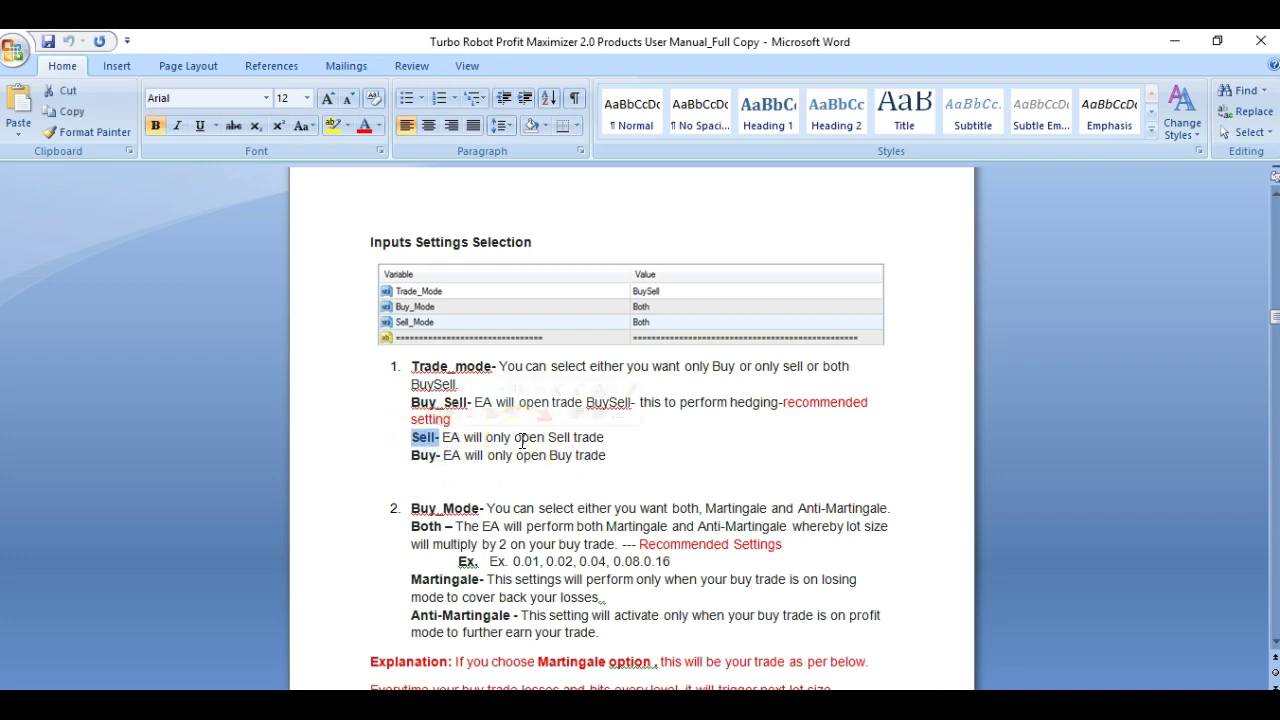
left_click_drag(442, 437, 498, 440)
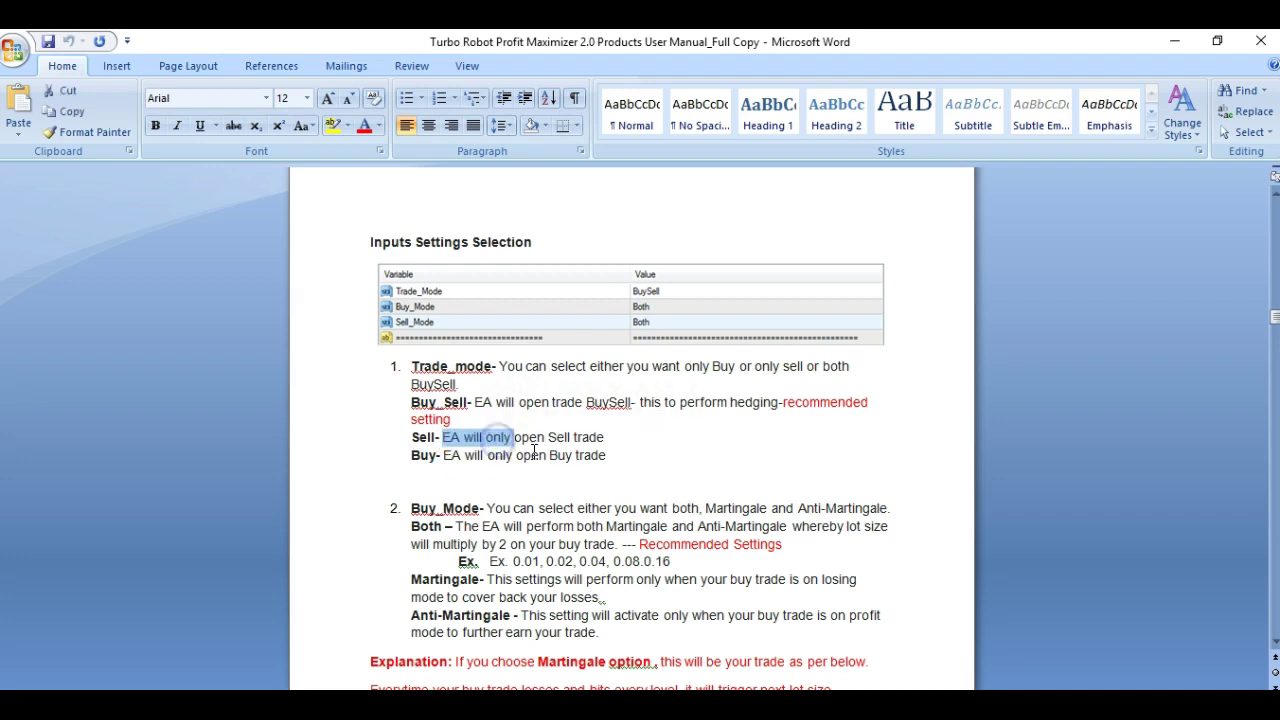
left_click(532, 453)
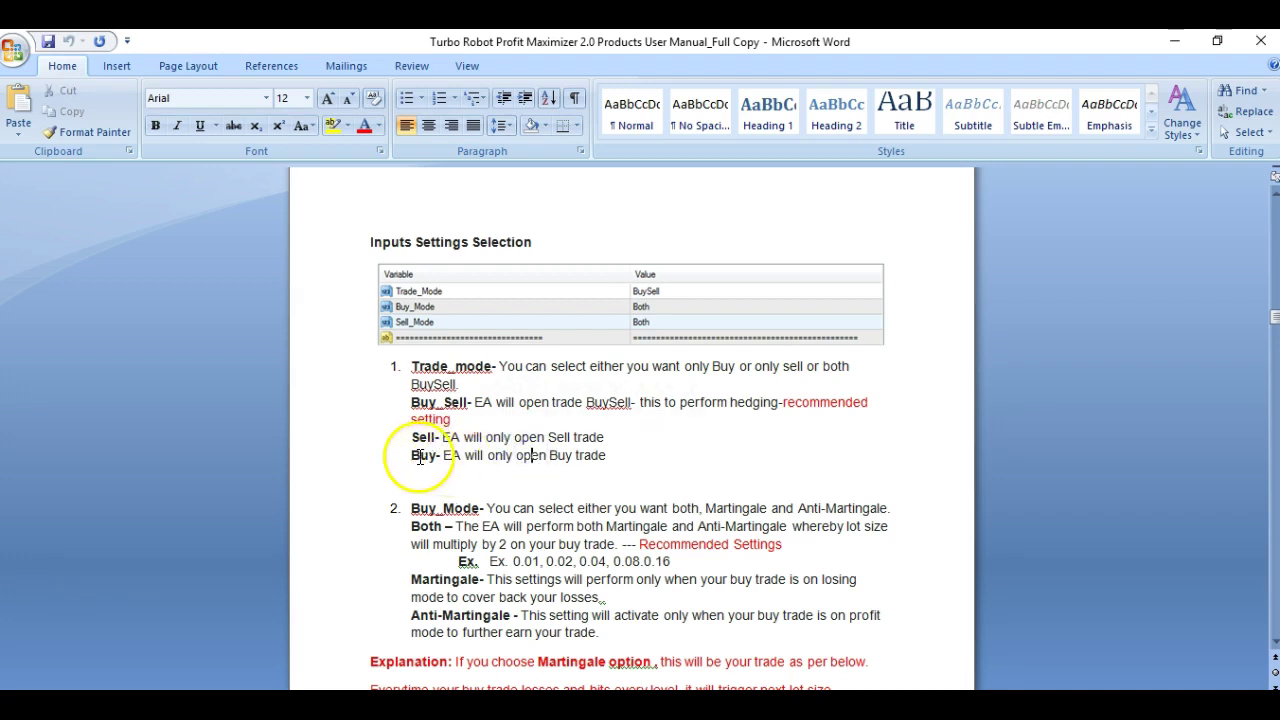
left_click_drag(464, 455, 597, 457)
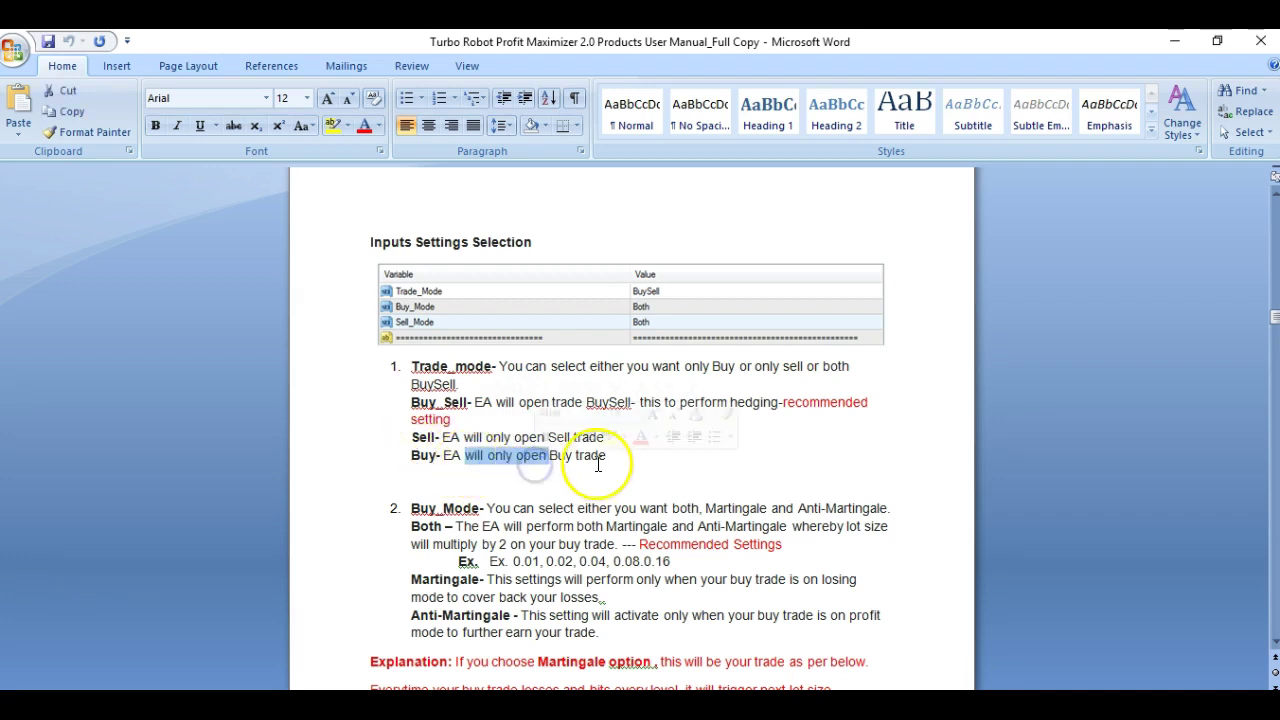
left_click(598, 458)
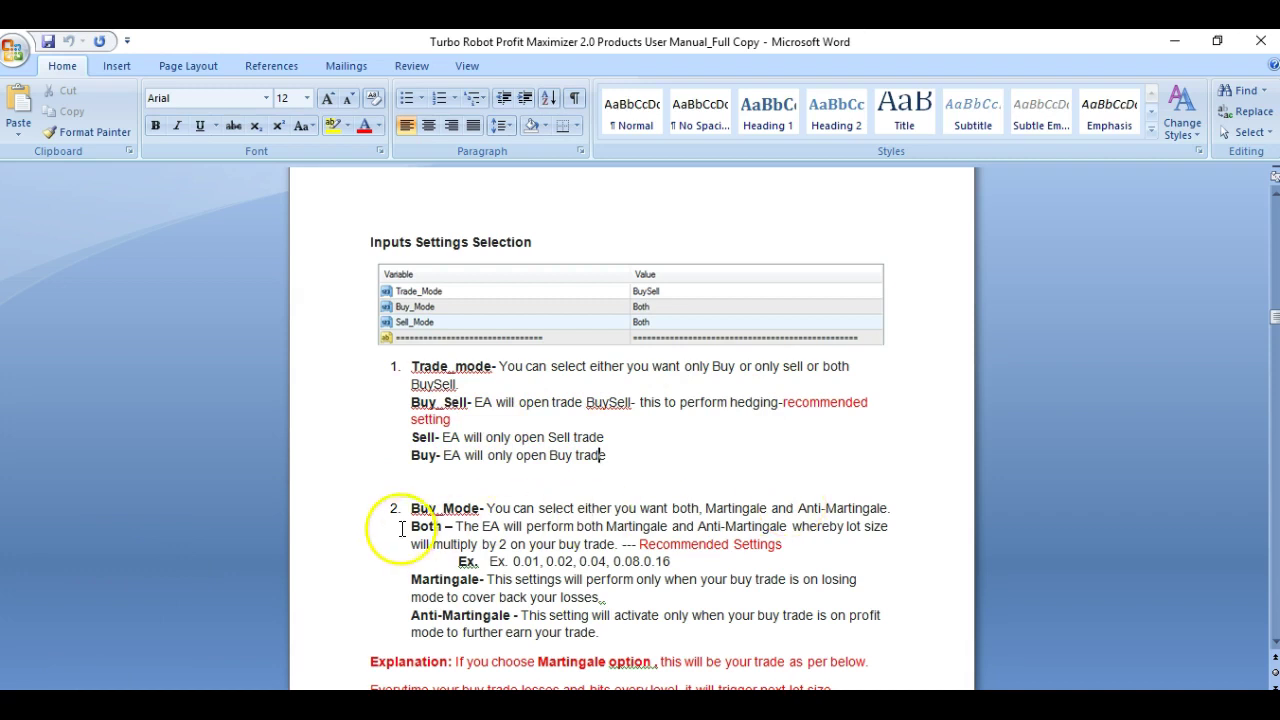
left_click_drag(410, 512, 514, 508)
left_click(535, 510)
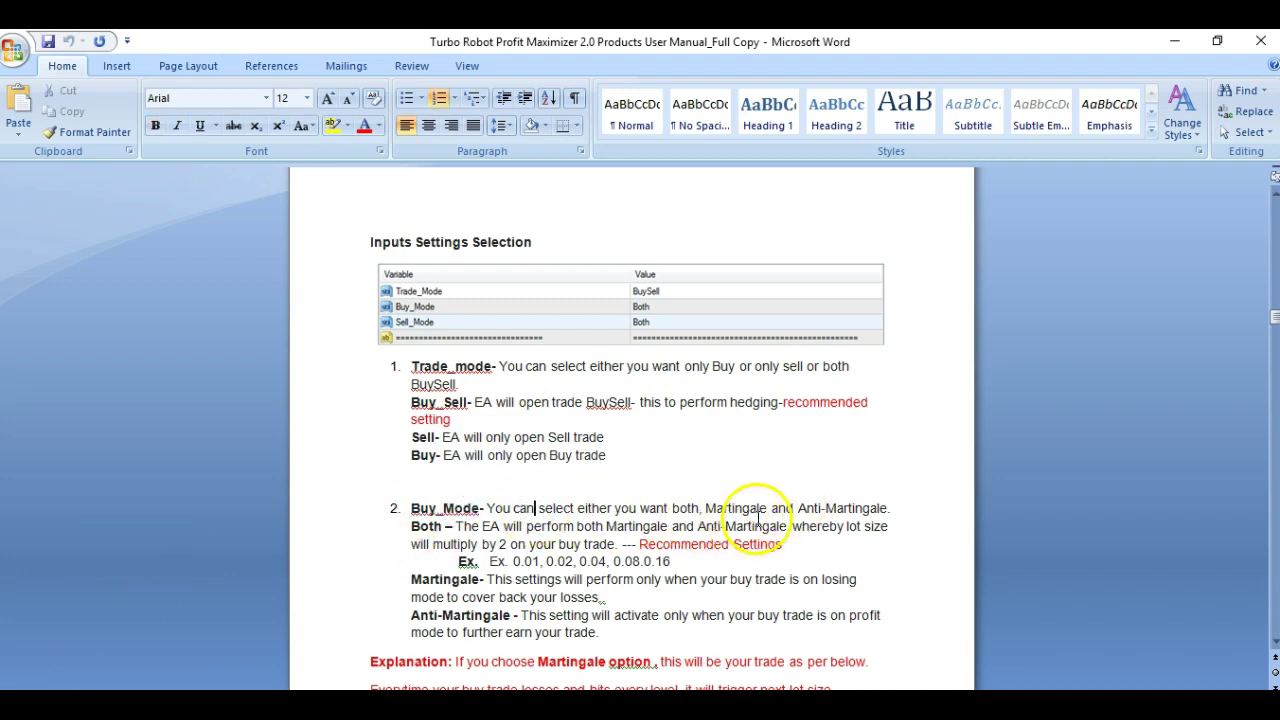
left_click(891, 508)
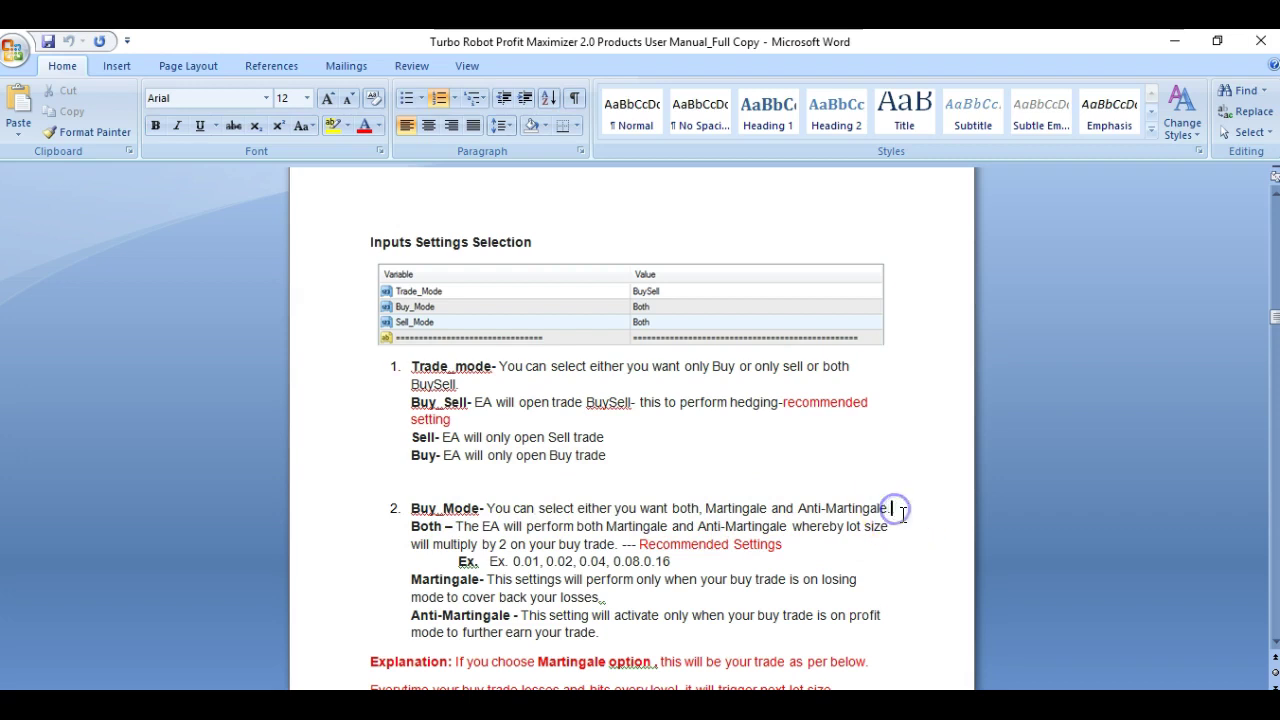
double_click(742, 511)
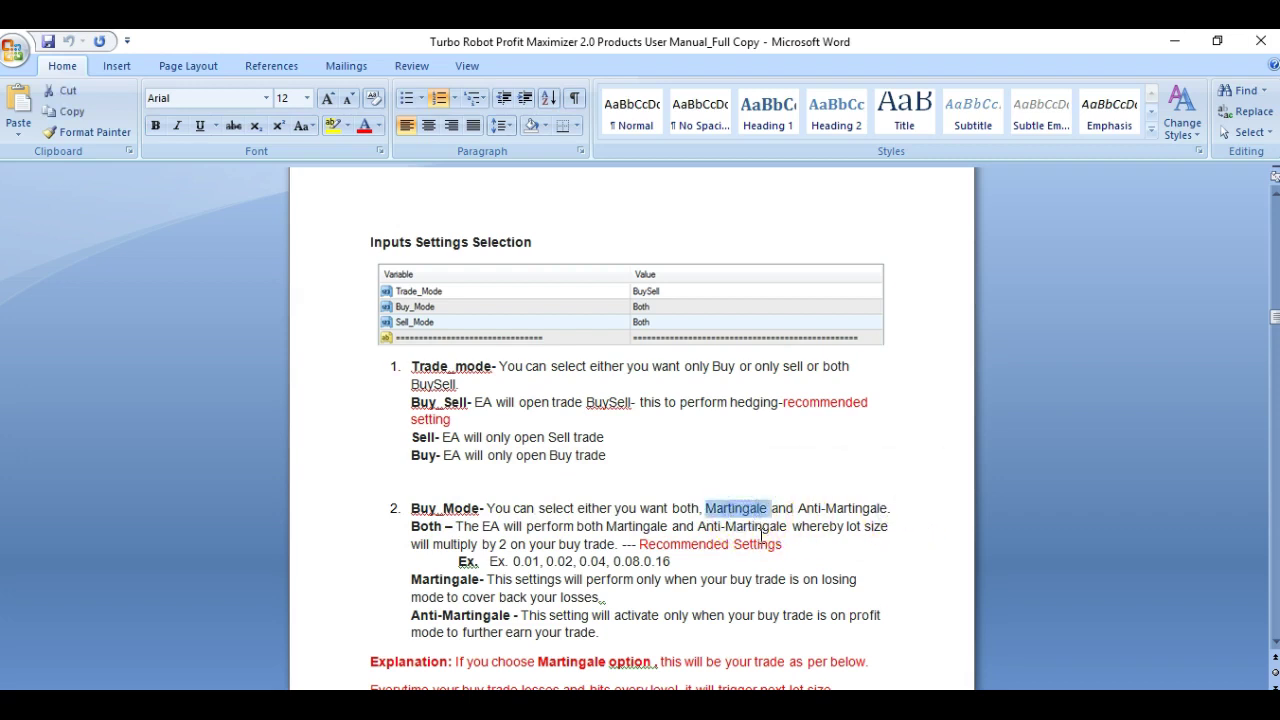
left_click(762, 532)
double_click(745, 512)
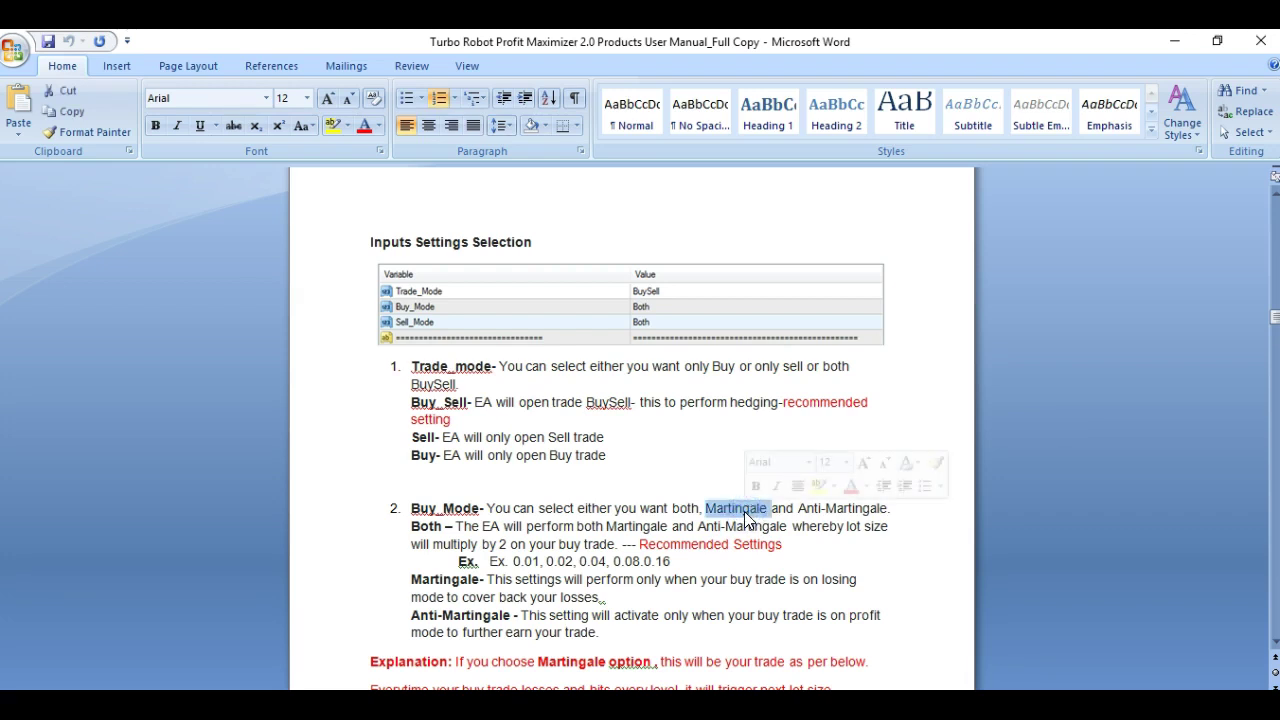
left_click(812, 515)
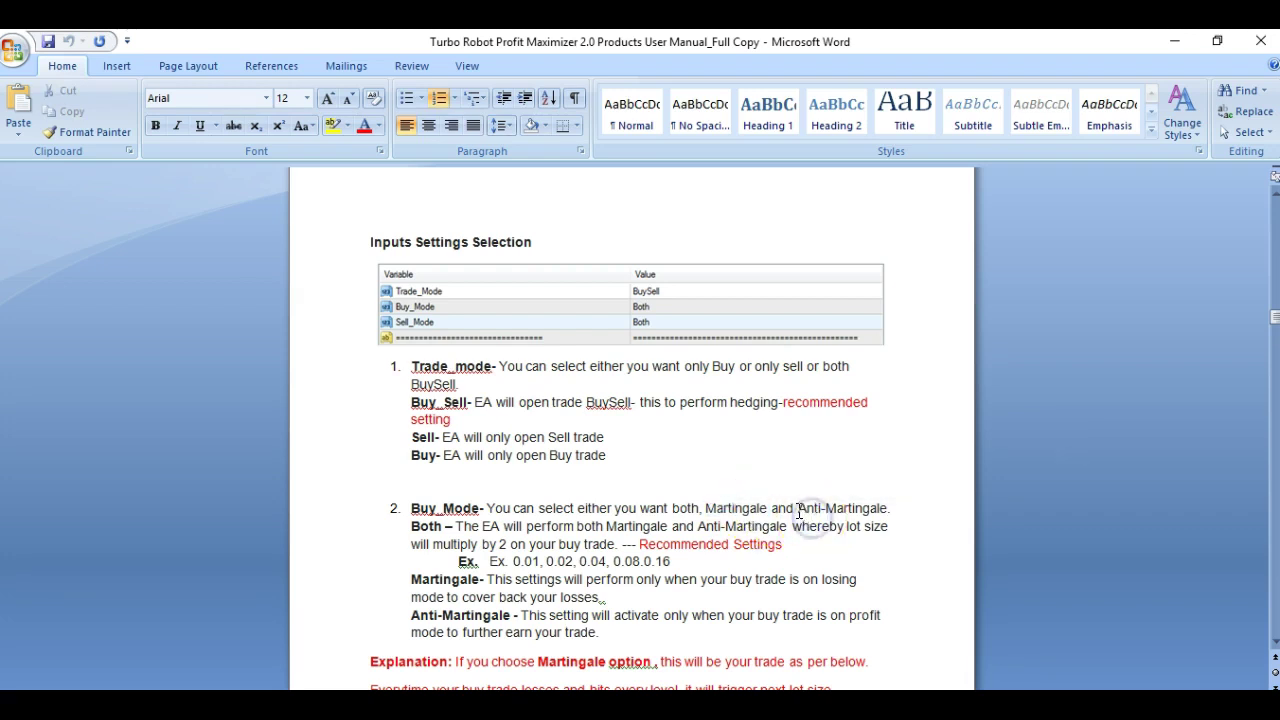
left_click_drag(799, 511, 889, 509)
left_click(866, 535)
left_click(772, 525)
scroll(772, 525, "down", 1)
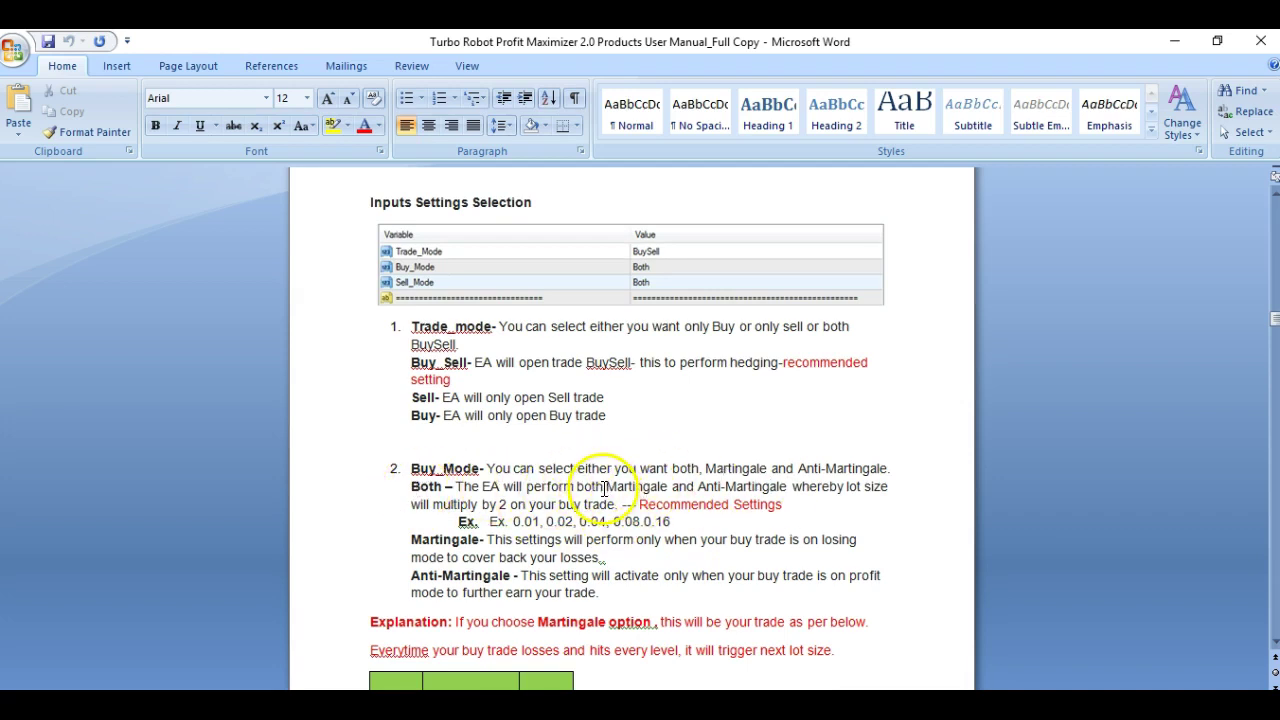
left_click_drag(690, 506, 730, 508)
left_click(784, 508)
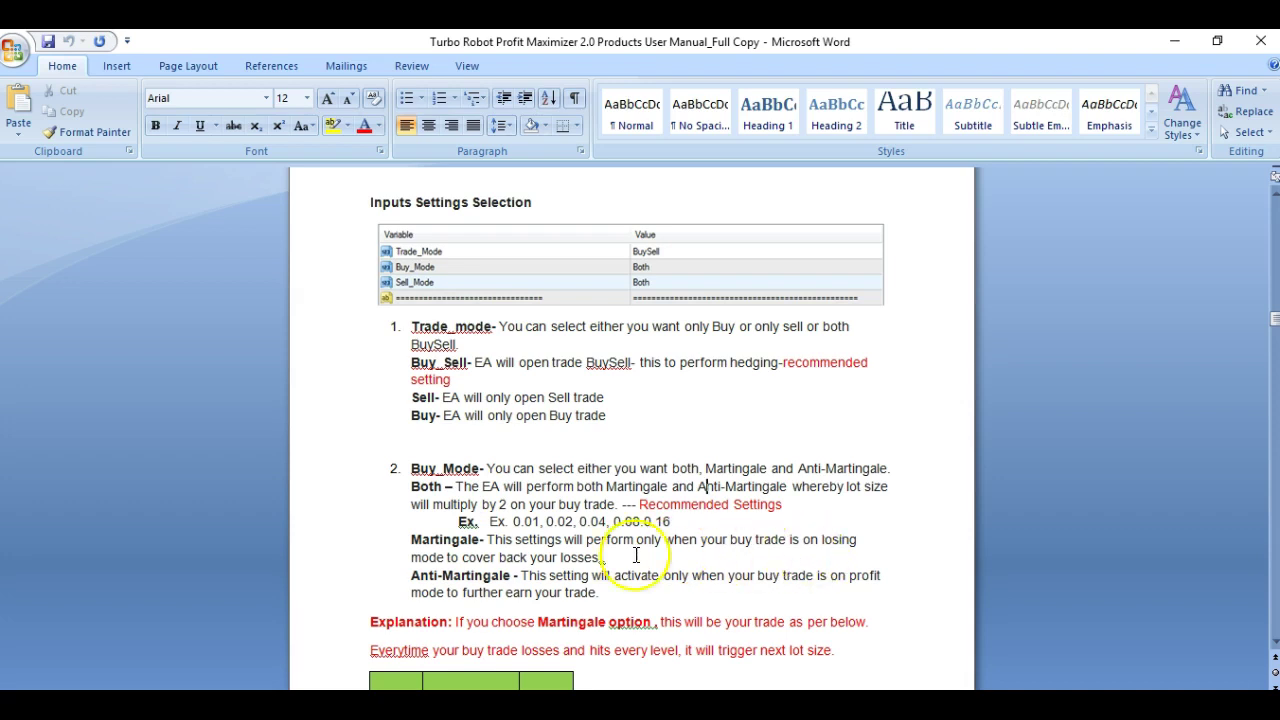
left_click_drag(411, 557, 462, 557)
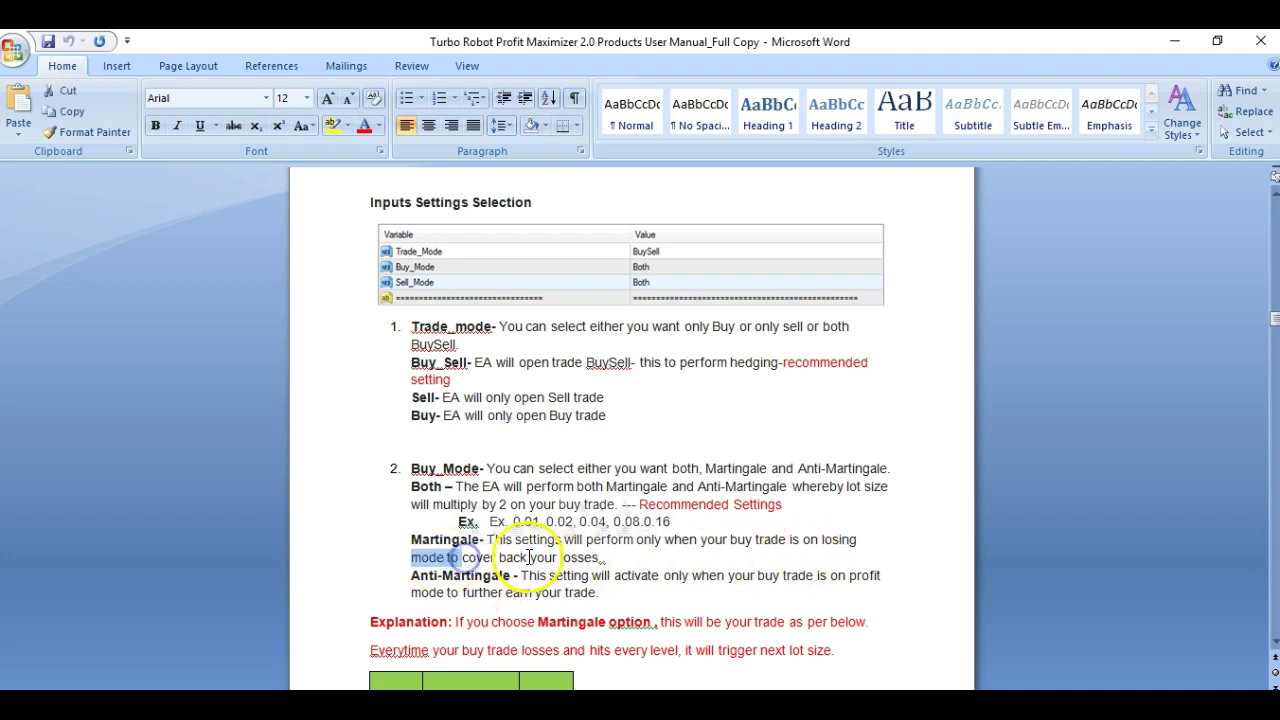
double_click(740, 468)
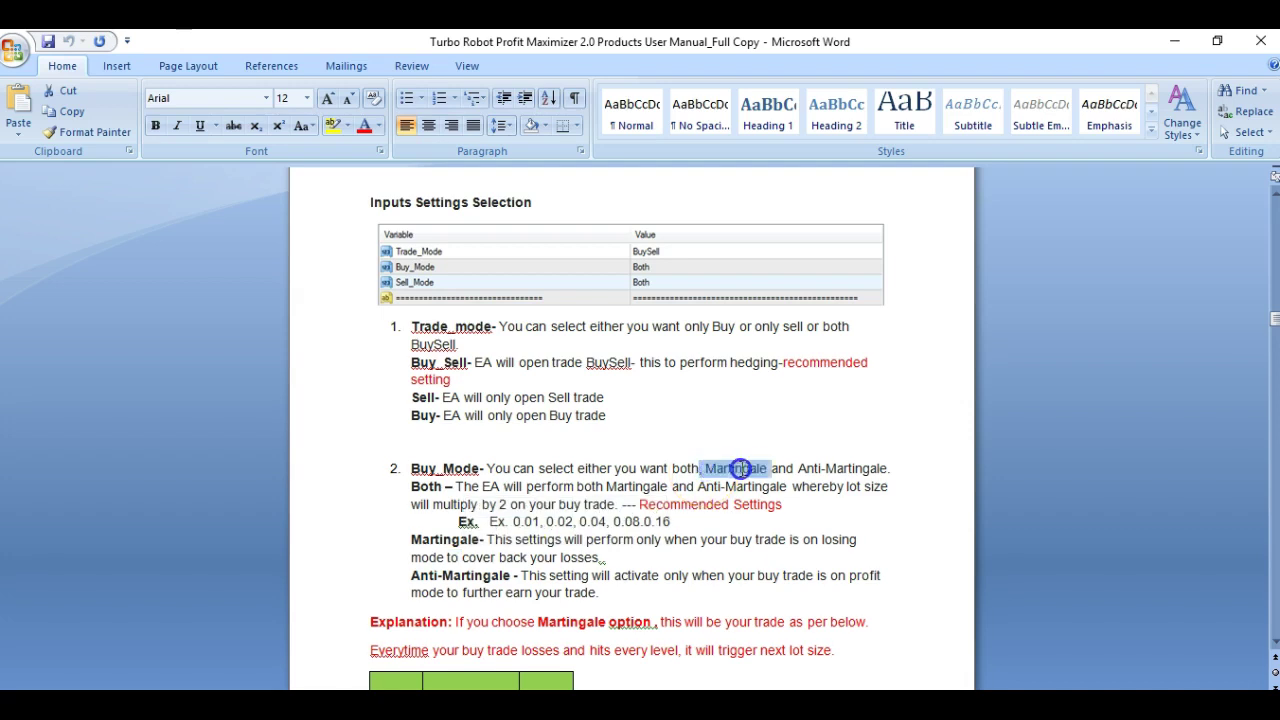
left_click(567, 575)
scroll(565, 570, "down", 1)
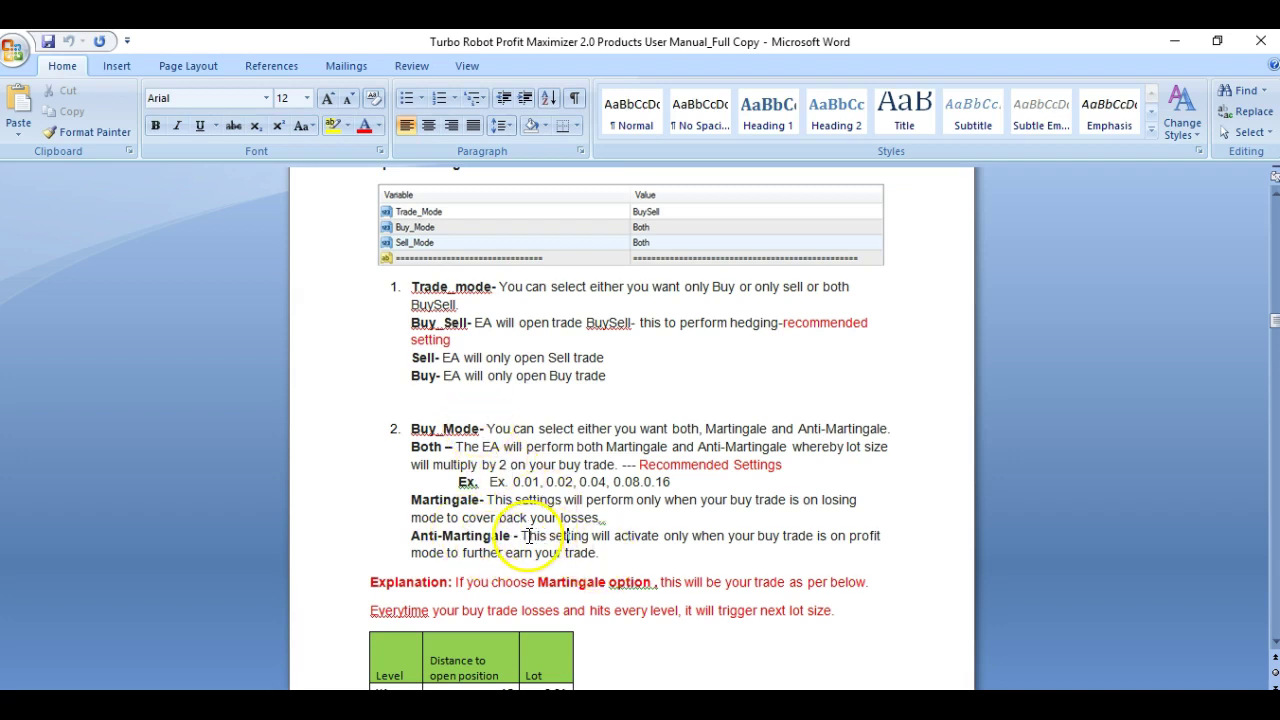
left_click_drag(516, 537, 590, 549)
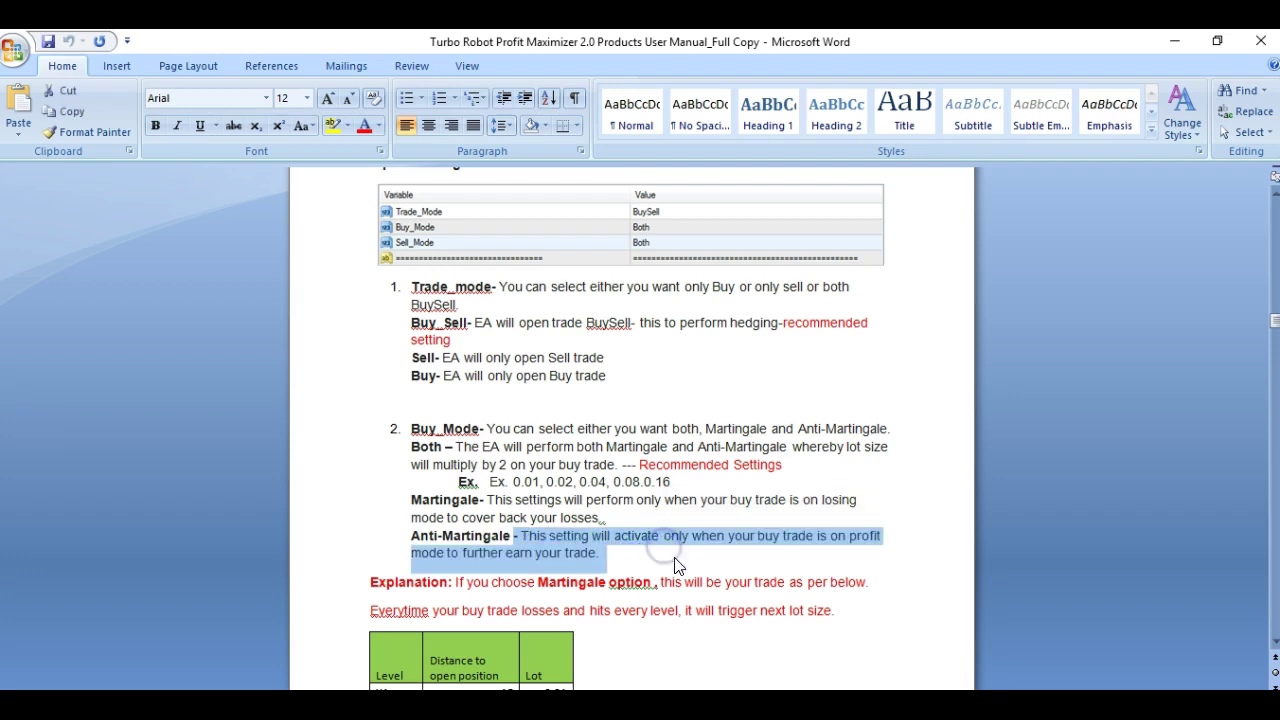
left_click(610, 560)
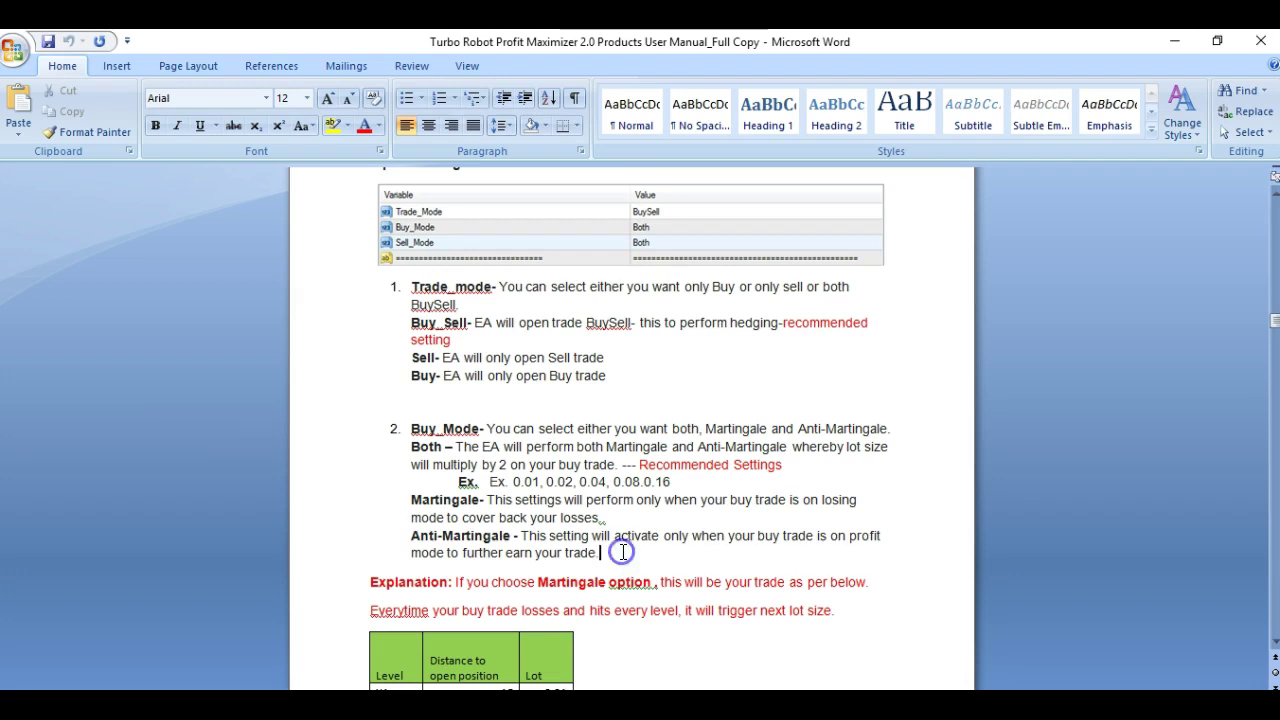
left_click(666, 537)
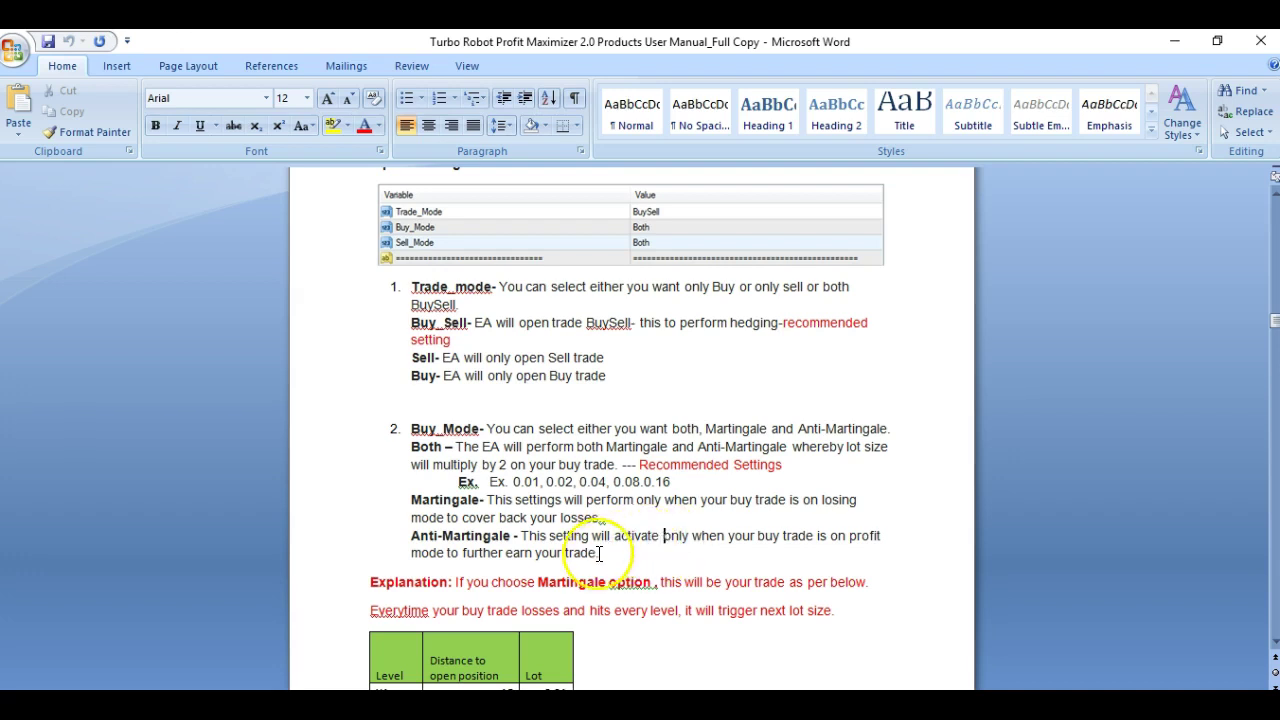
scroll(640, 540, "down", 3)
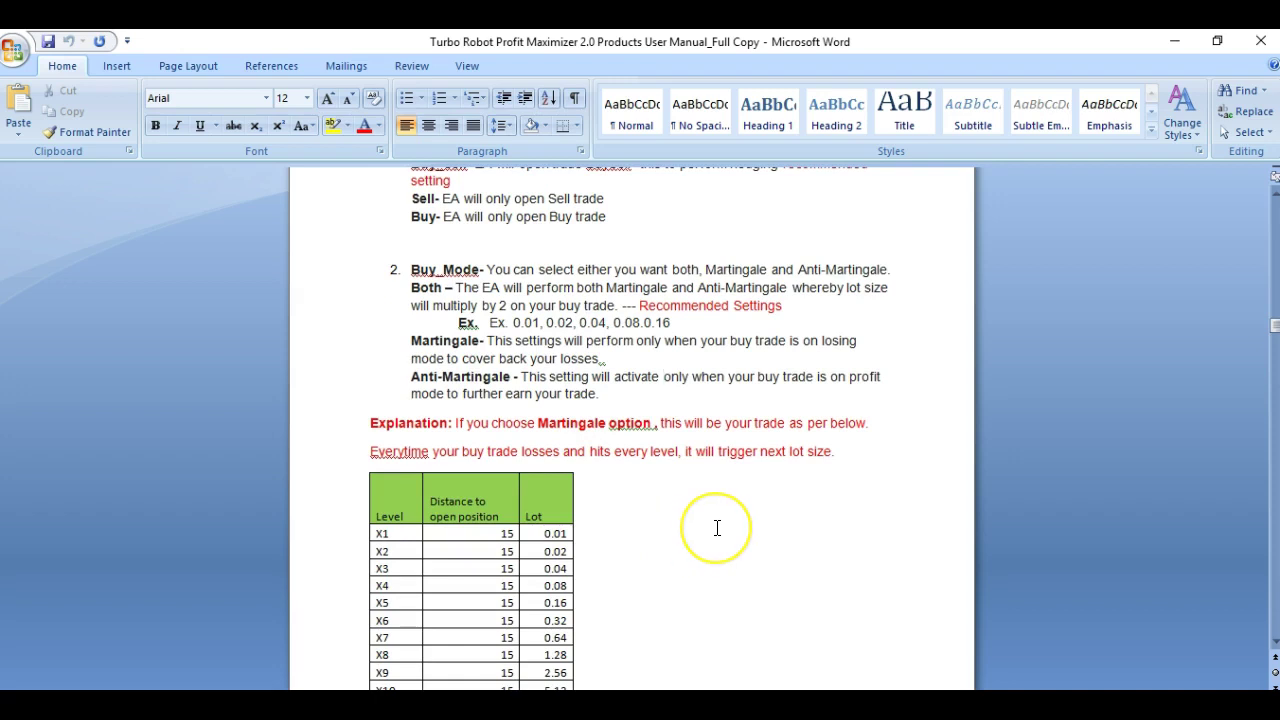
- Scroll through the Martingale lot tables and highlight the Explanation: label
scroll(717, 528, "down", 2)
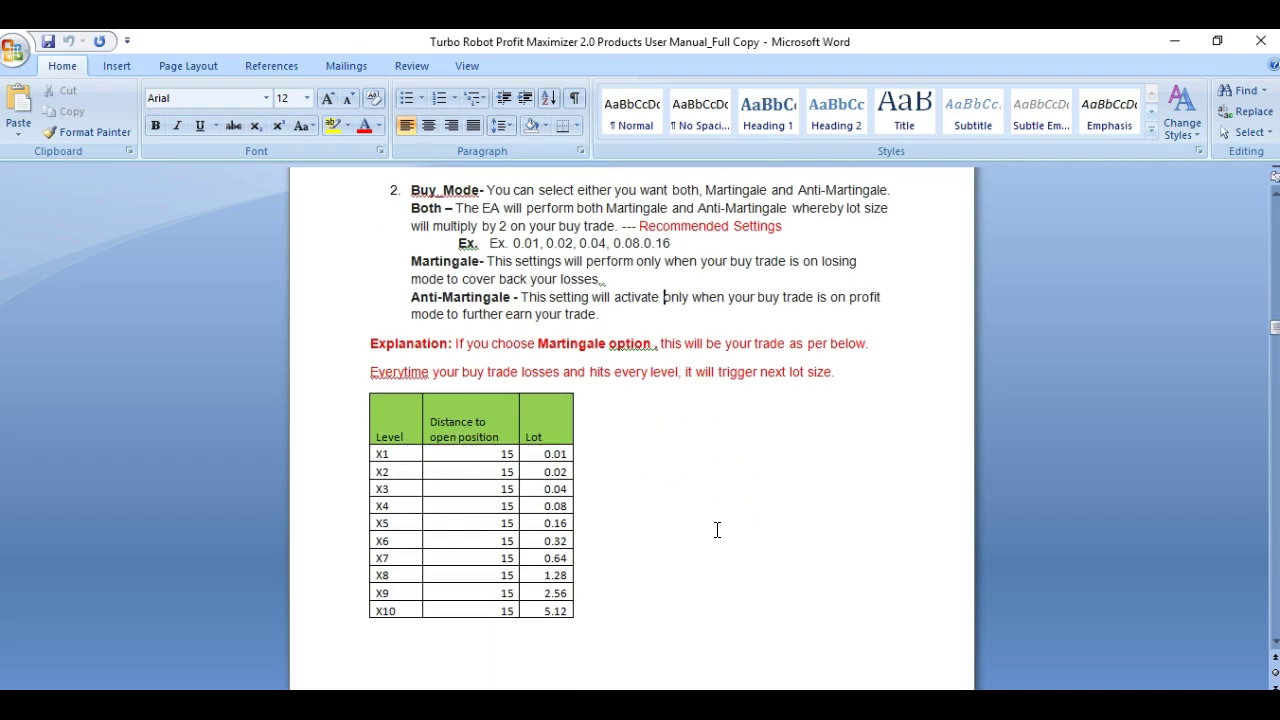
scroll(714, 445, "down", 1)
scroll(716, 465, "down", 2)
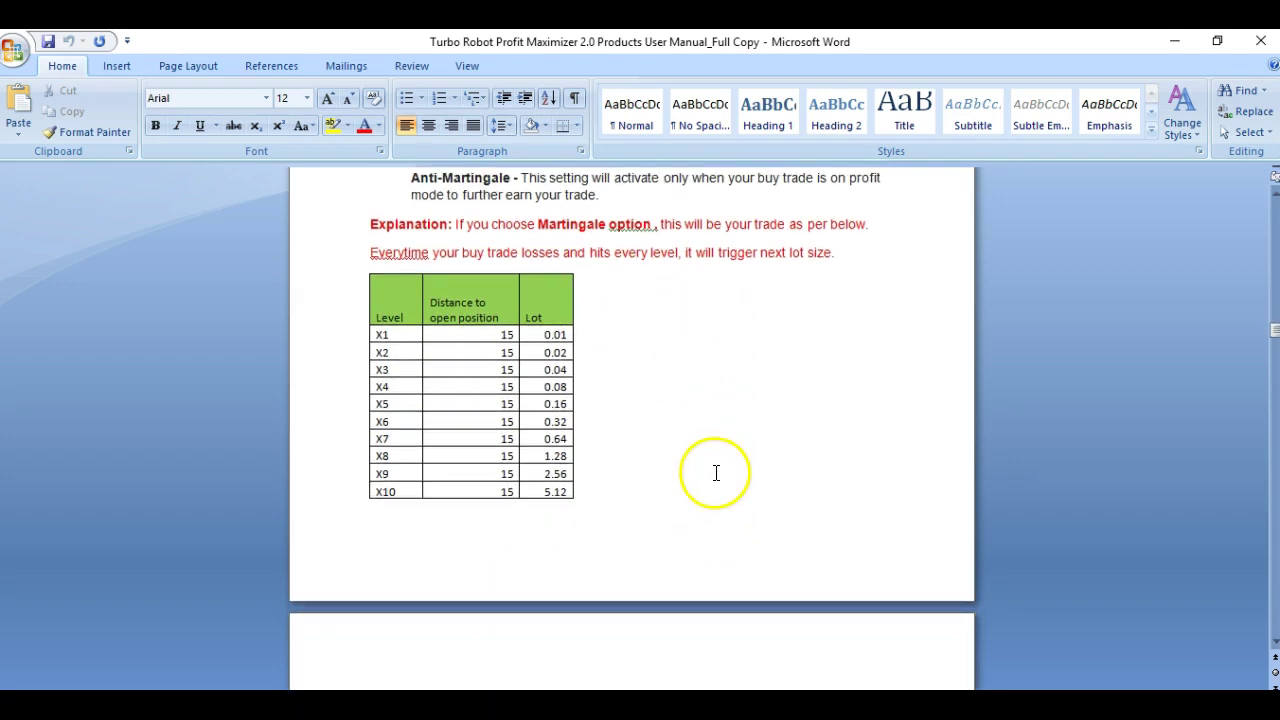
scroll(711, 534, "down", 1)
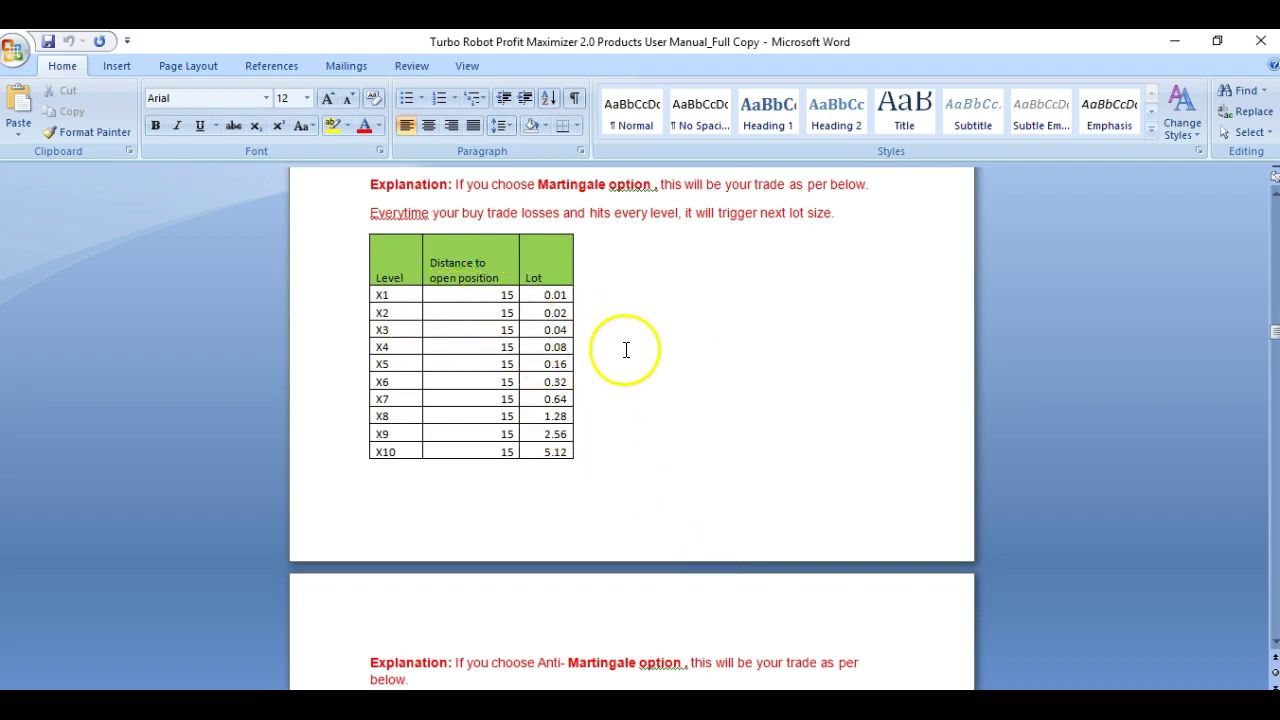
scroll(606, 356, "down", 6)
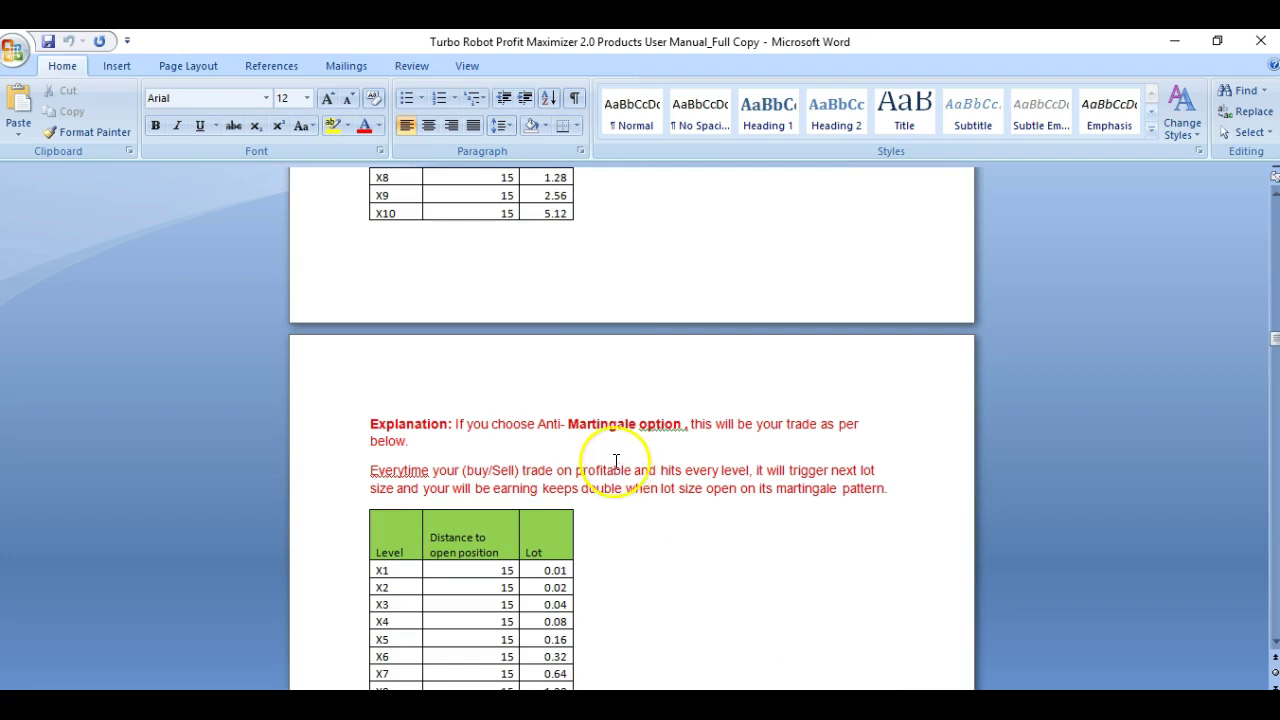
scroll(509, 427, "down", 2)
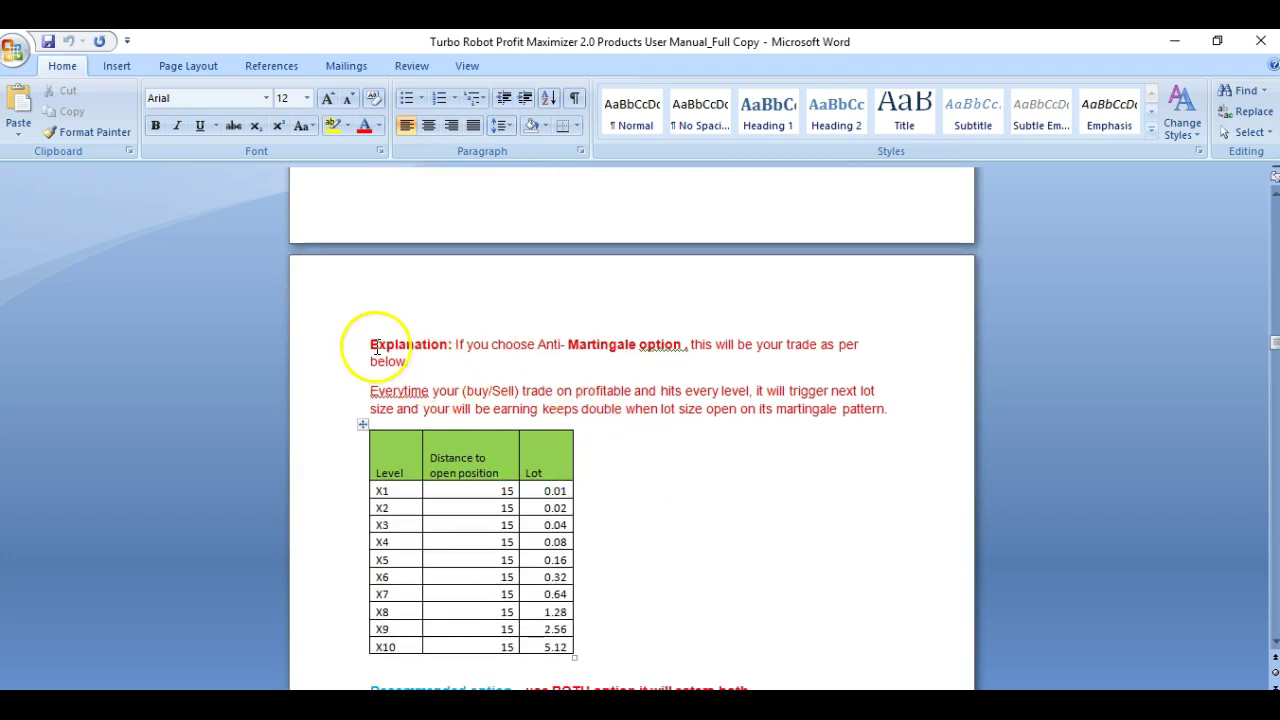
left_click_drag(368, 344, 456, 344)
left_click(689, 449)
- Highlight the Recommended note, then scroll to the Magic Number settings page
scroll(692, 450, "down", 3)
scroll(690, 450, "down", 4)
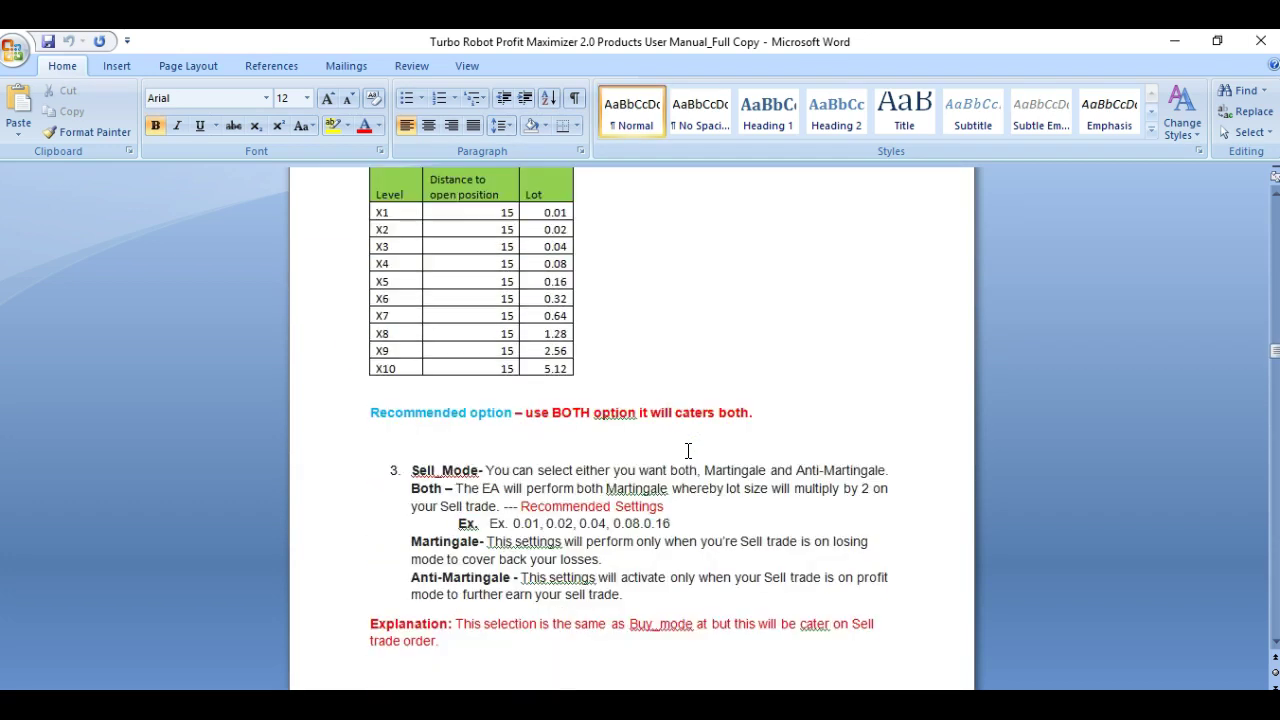
left_click_drag(370, 412, 471, 413)
left_click(757, 460)
scroll(634, 457, "down", 5)
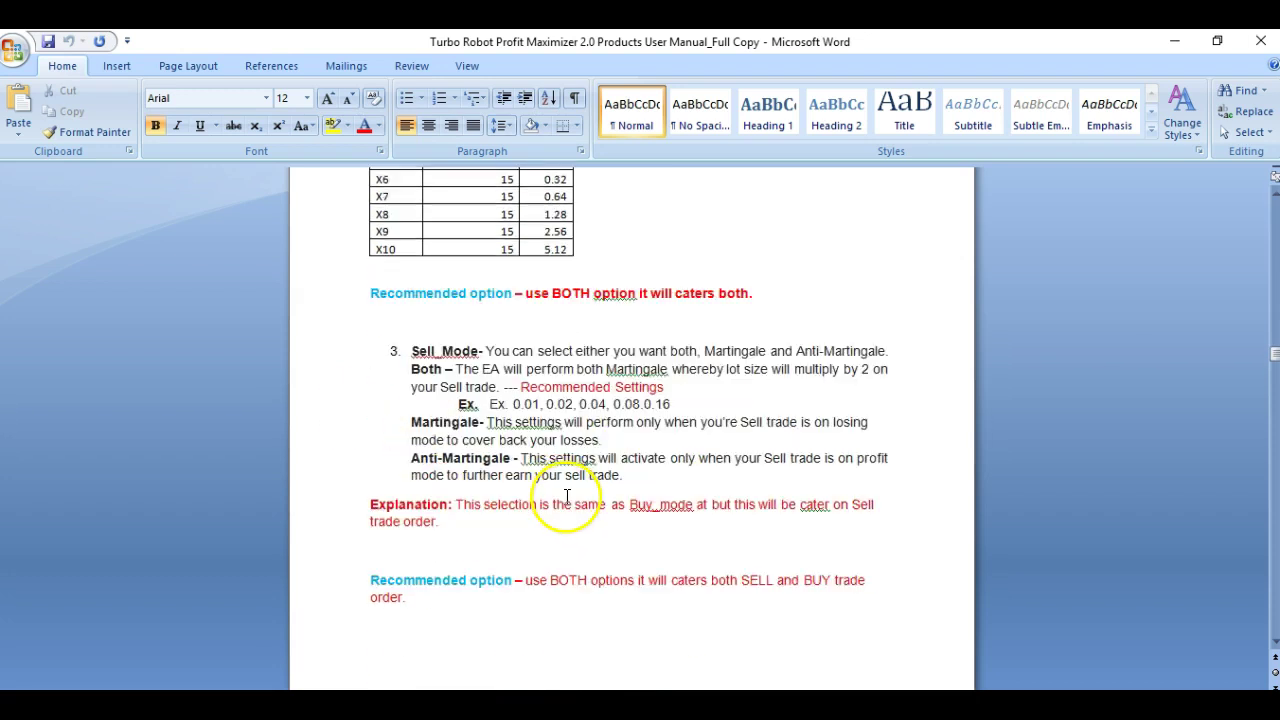
scroll(565, 492, "down", 12)
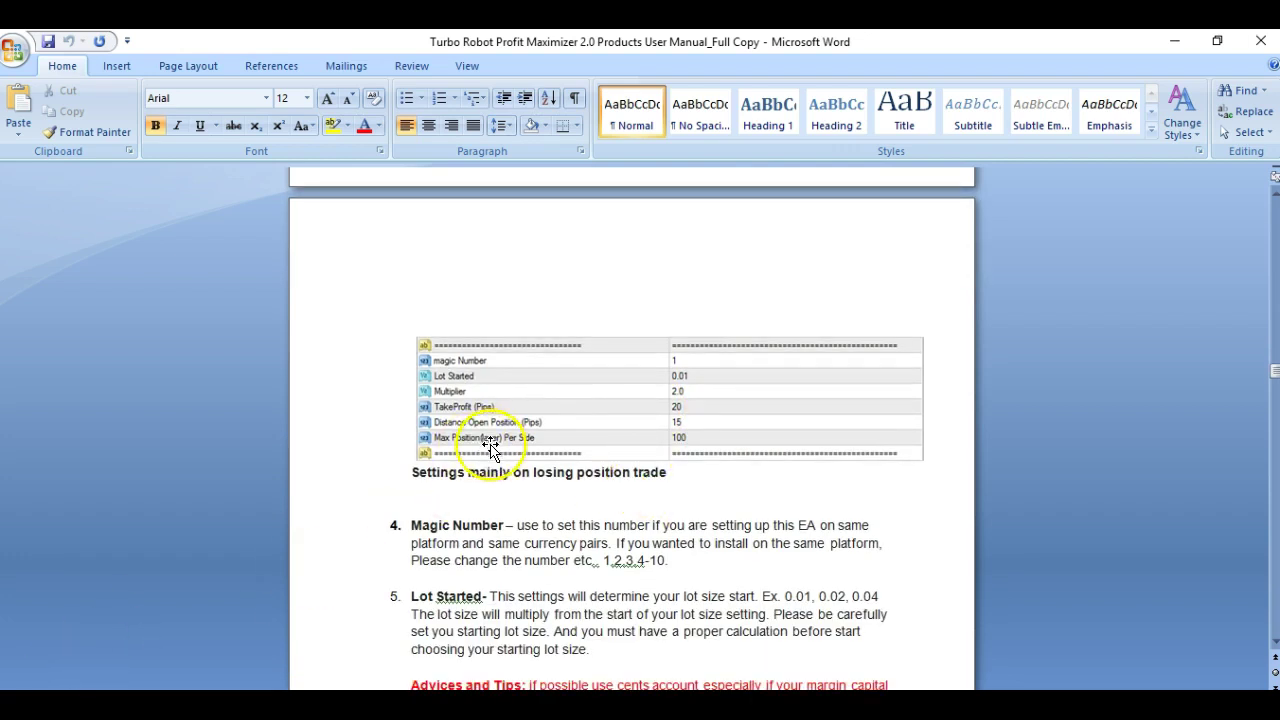
scroll(490, 450, "up", 5)
scroll(490, 460, "down", 4)
scroll(490, 465, "down", 2)
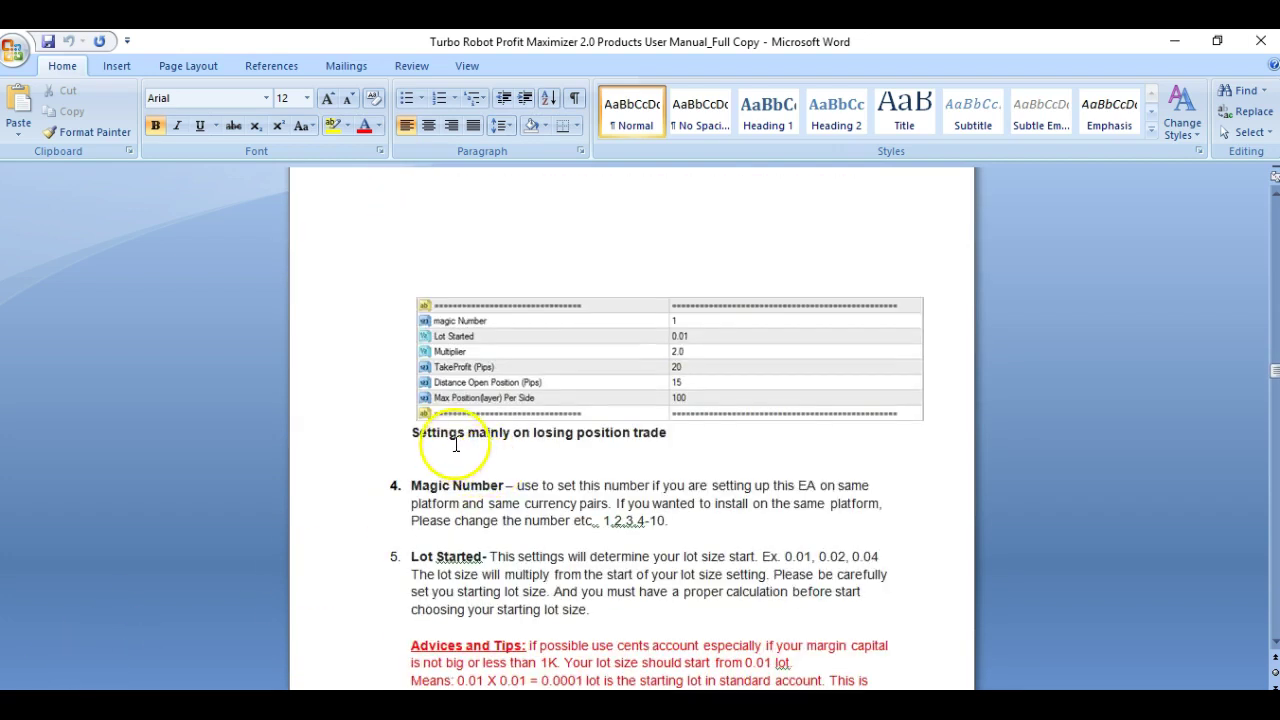
left_click_drag(514, 432, 632, 432)
left_click(670, 452)
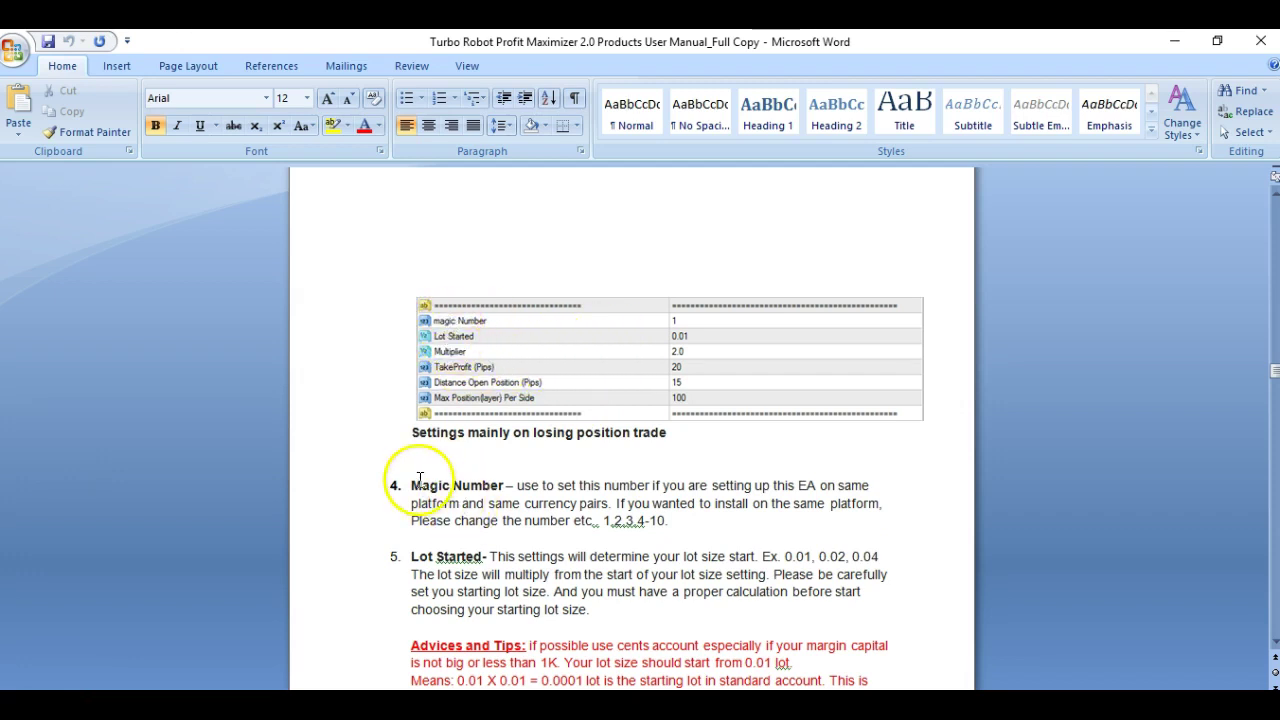
left_click_drag(411, 486, 475, 487)
left_click(525, 507)
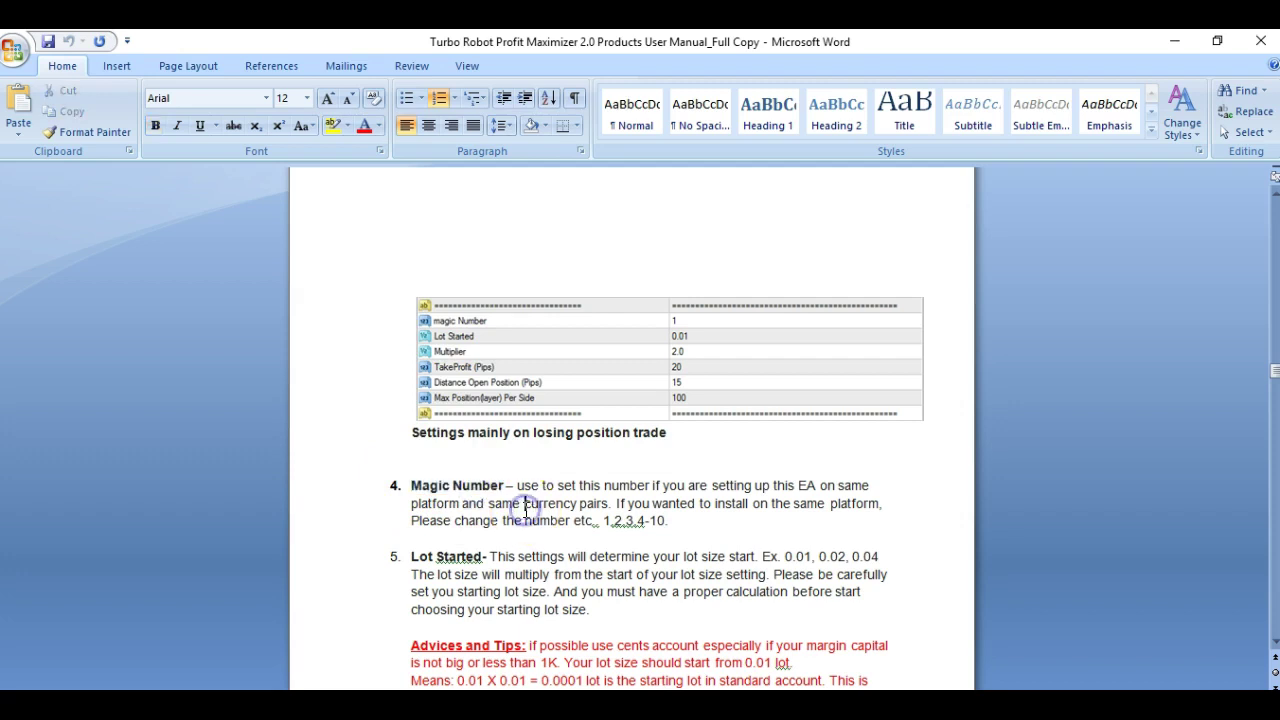
scroll(460, 568, "down", 1)
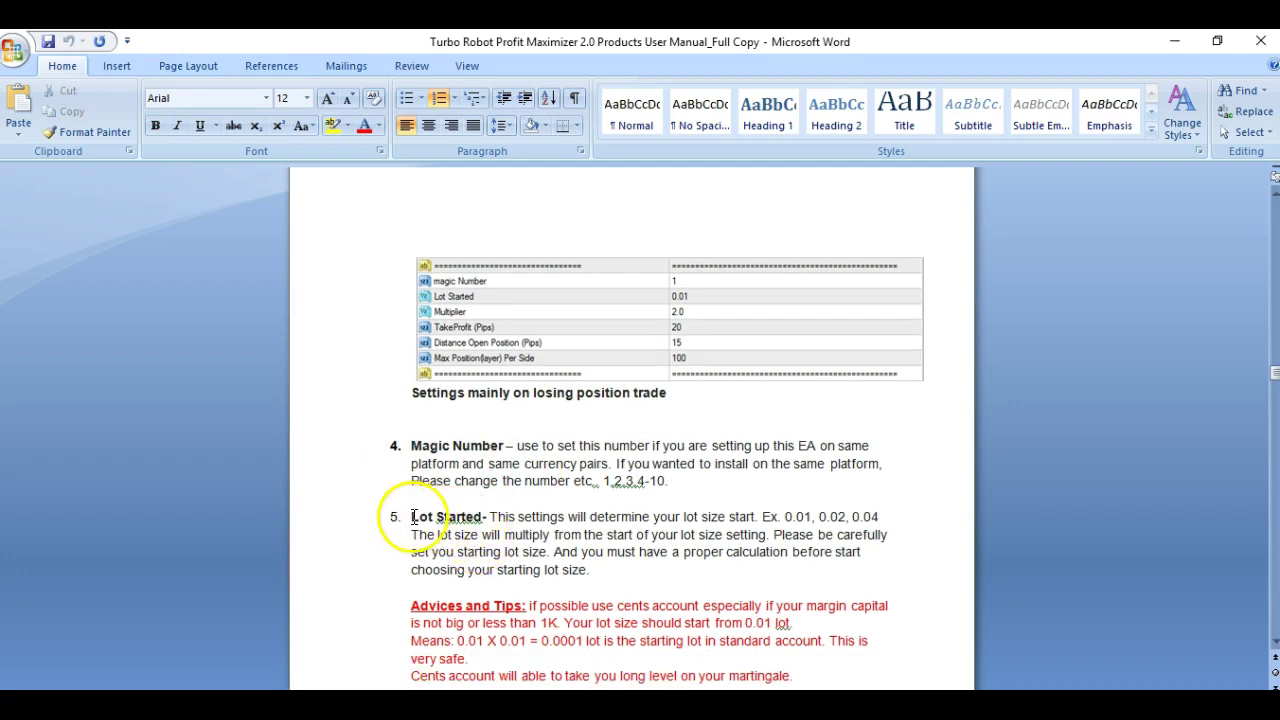
left_click_drag(409, 517, 458, 520)
left_click(563, 535)
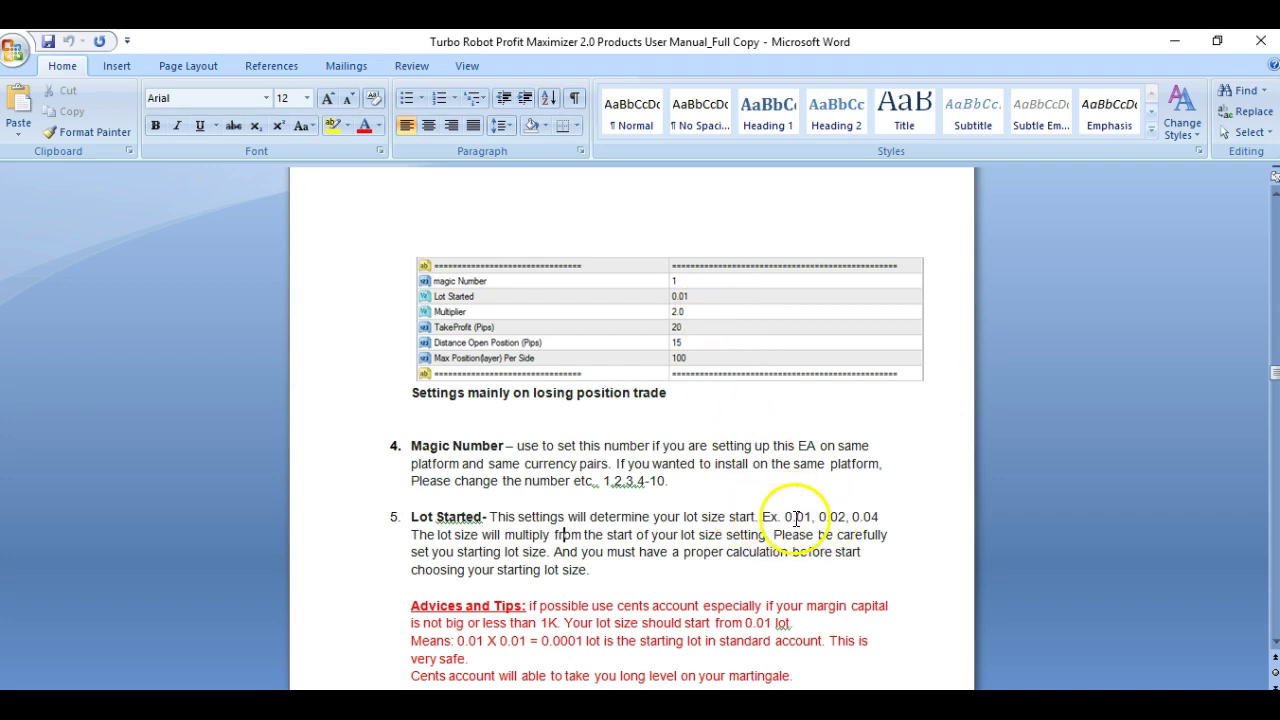
left_click(735, 537)
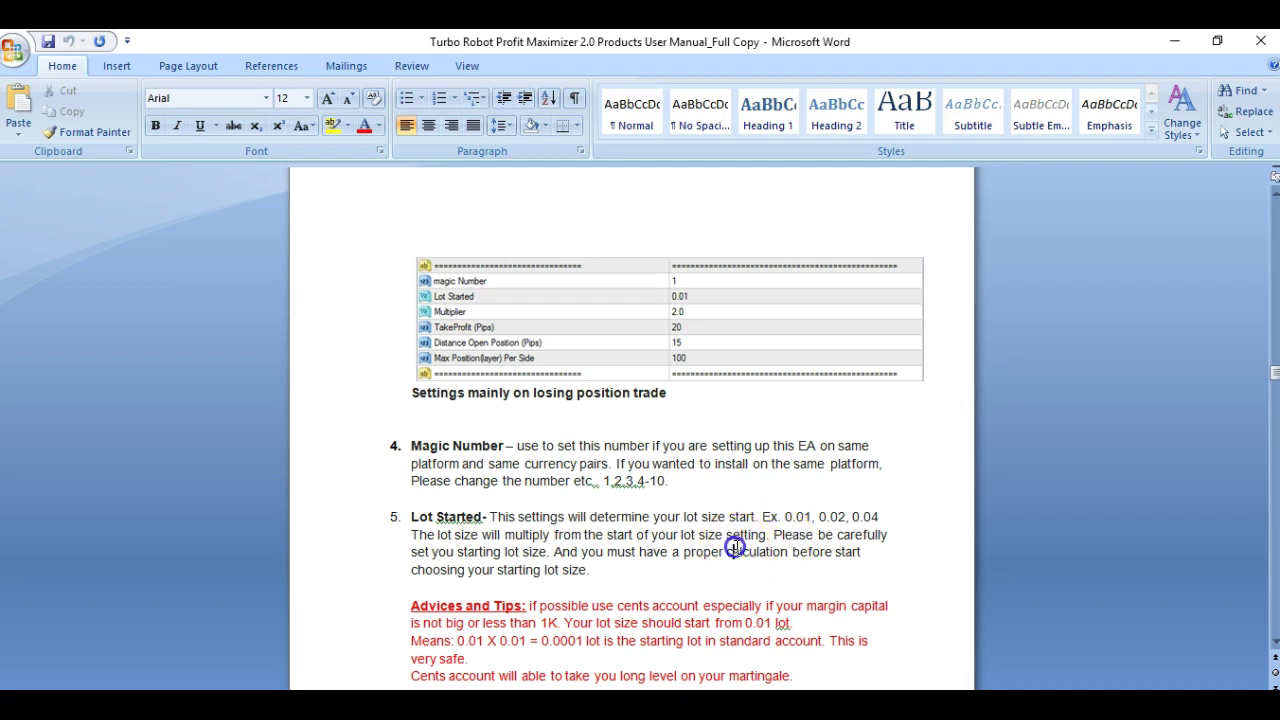
scroll(734, 543, "down", 2)
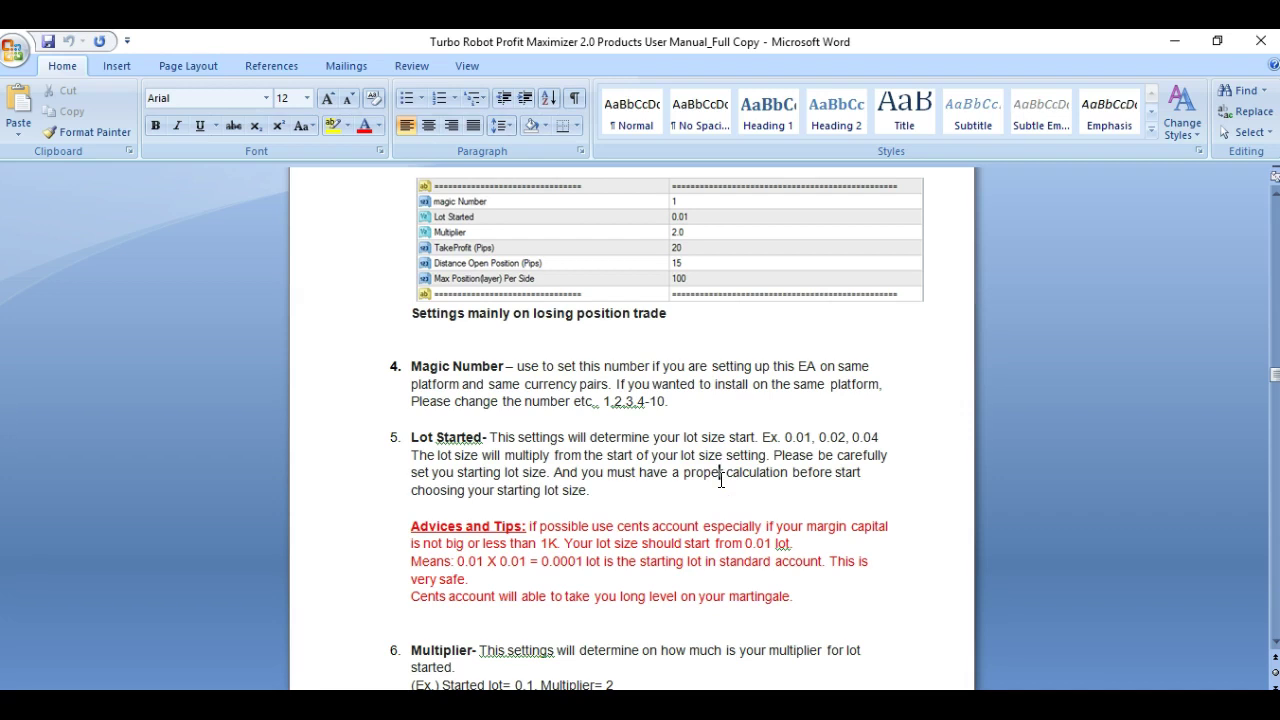
left_click(779, 476)
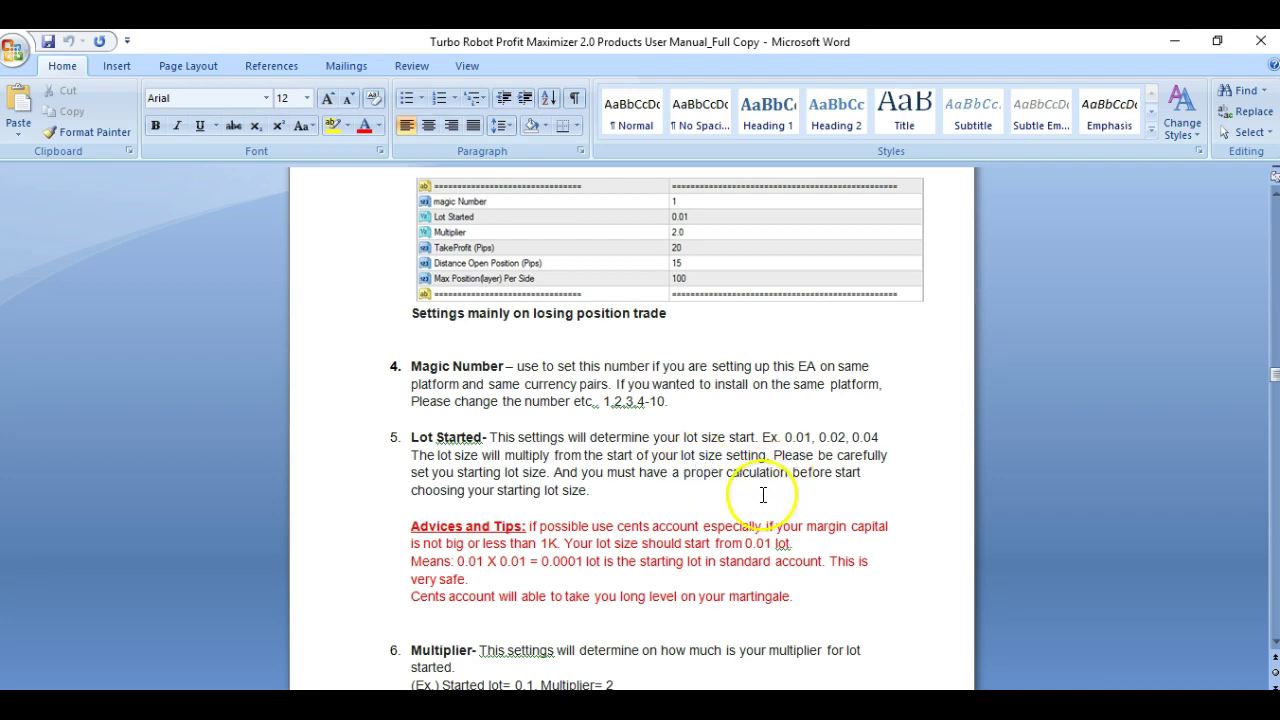
scroll(763, 495, "down", 1)
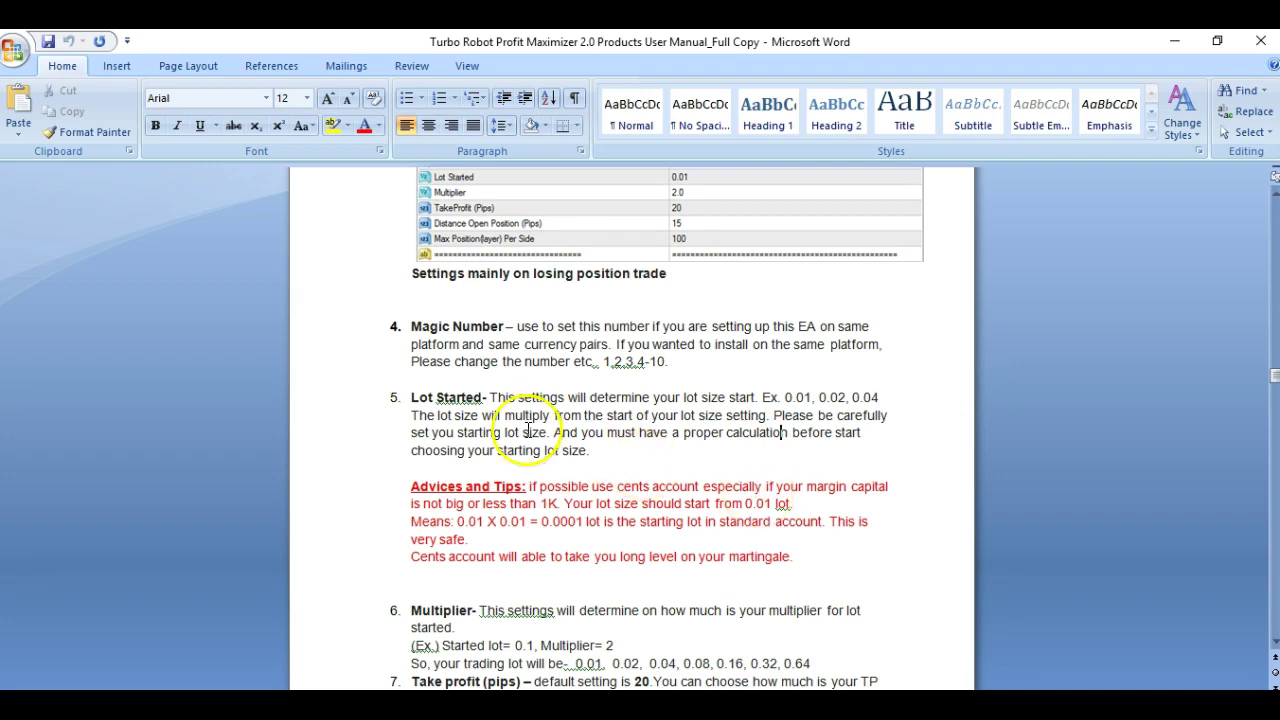
scroll(600, 485, "down", 3)
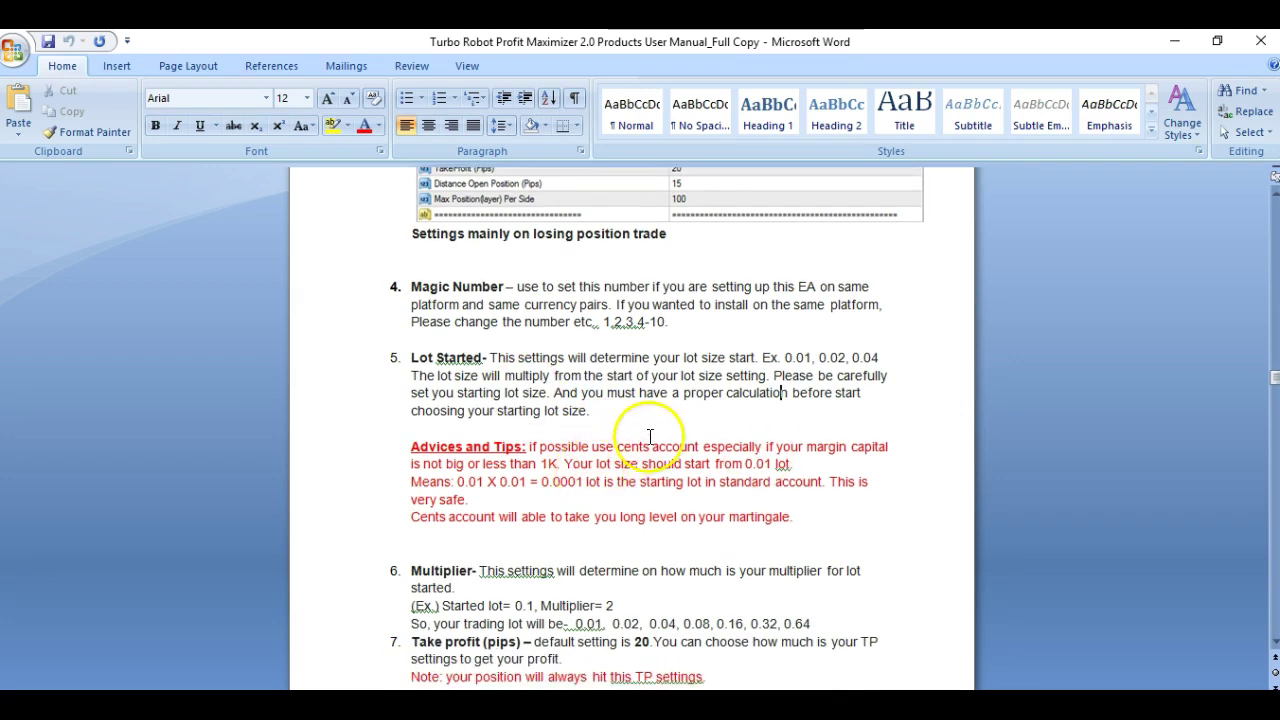
scroll(633, 443, "down", 1)
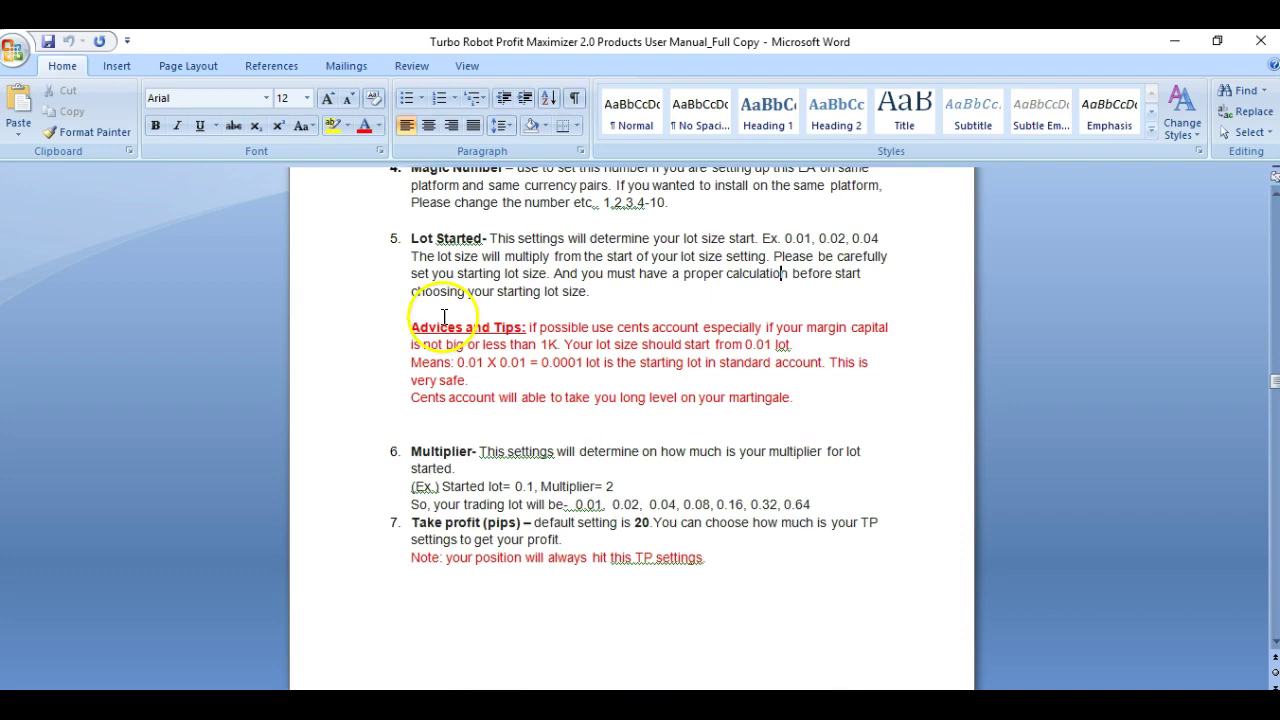
- Scroll past the Multiplier section and highlight the Take profit text
scroll(762, 412, "down", 2)
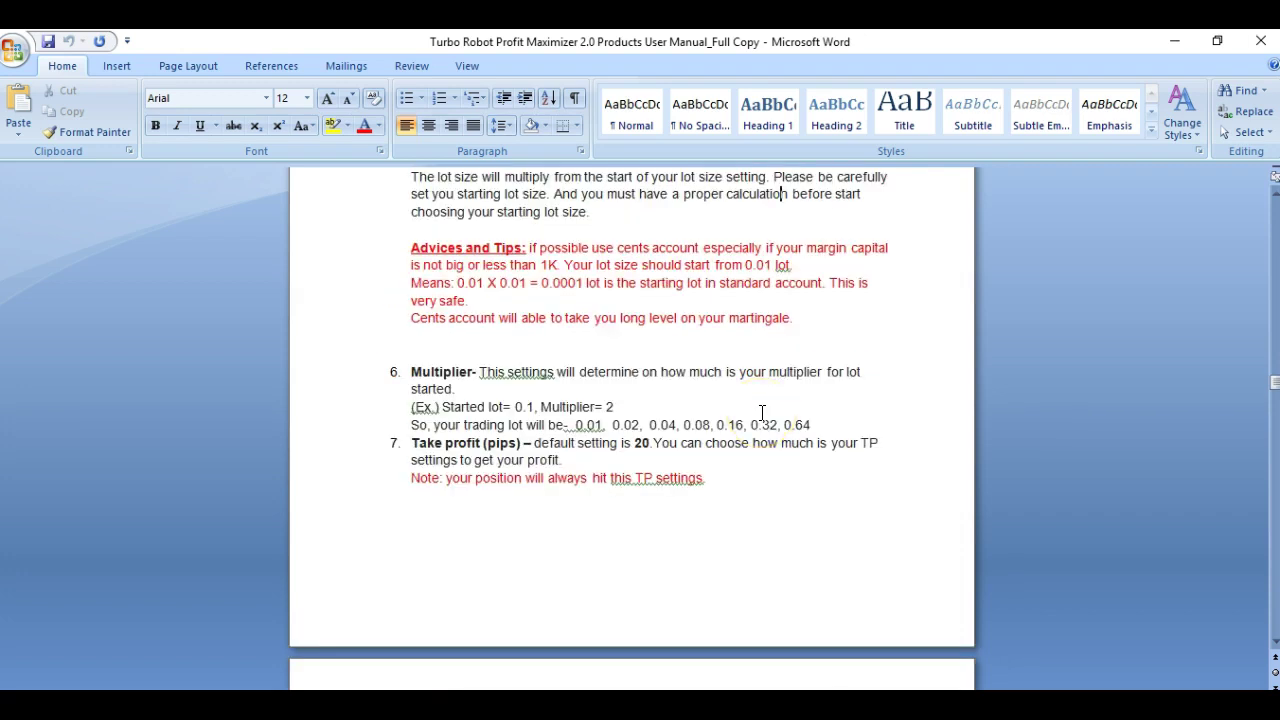
scroll(760, 412, "up", 1)
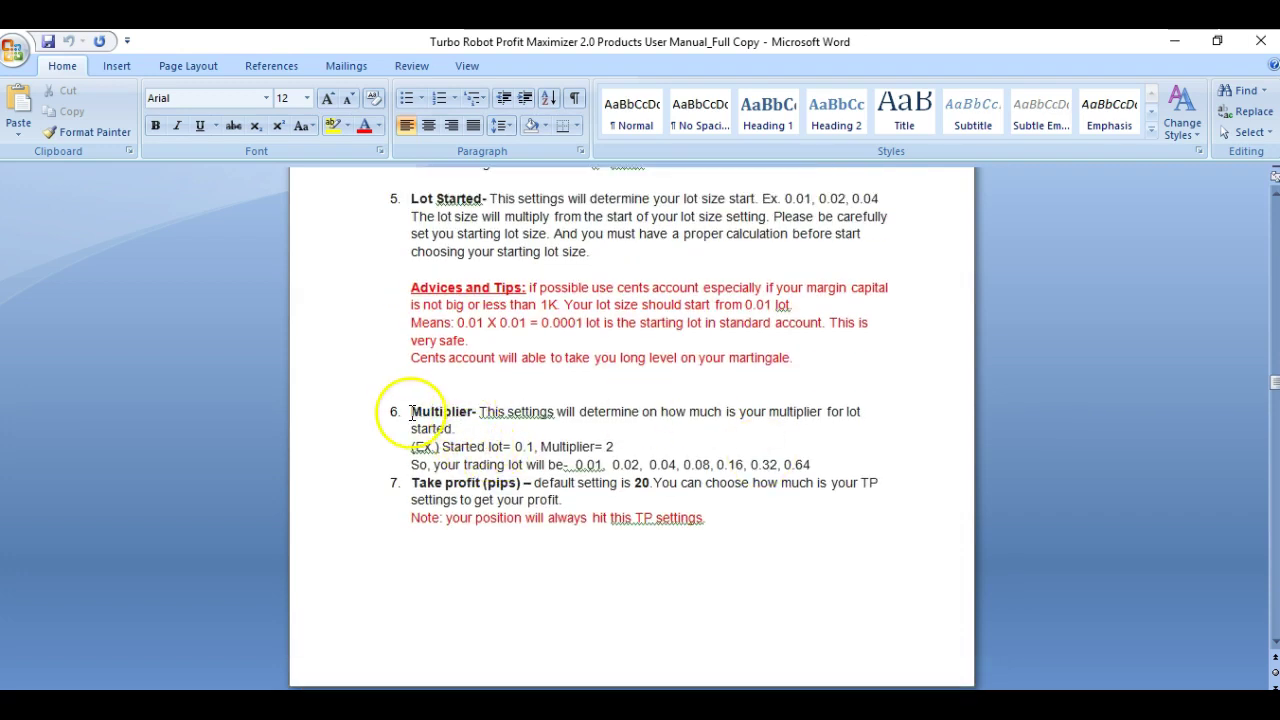
scroll(668, 414, "down", 1)
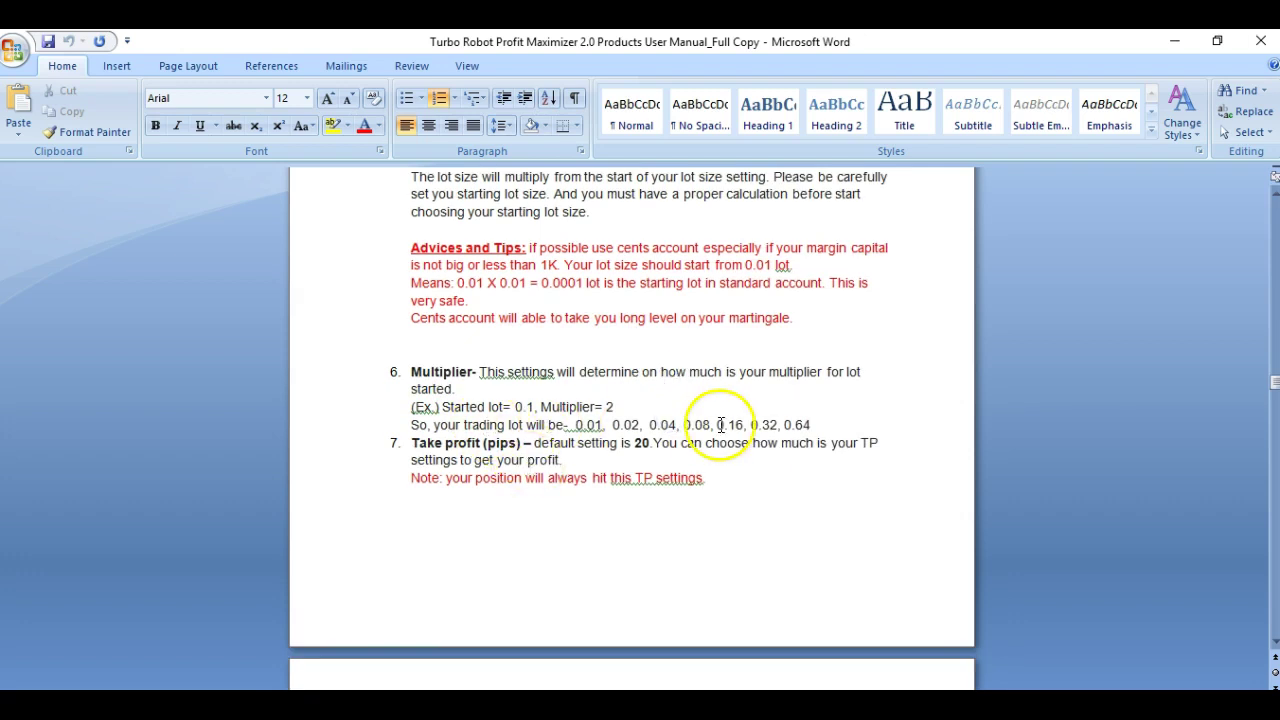
scroll(784, 459, "down", 2)
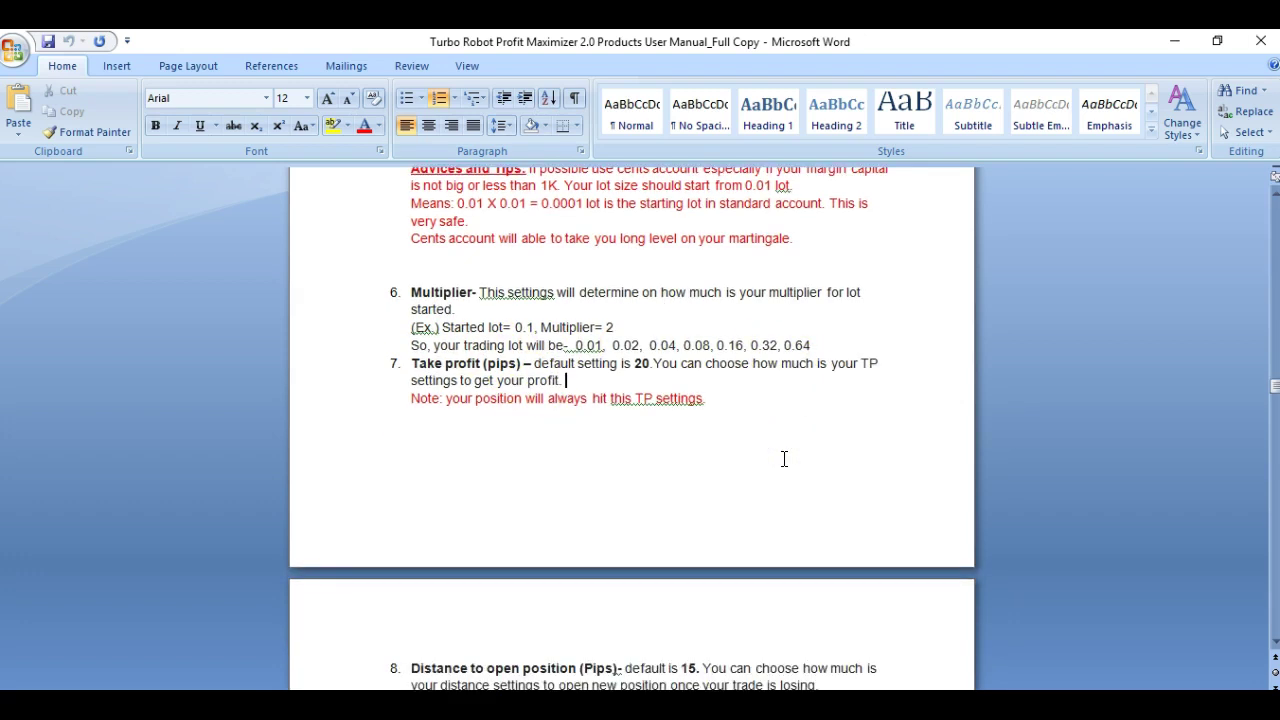
scroll(561, 393, "down", 1)
left_click_drag(510, 324, 460, 341)
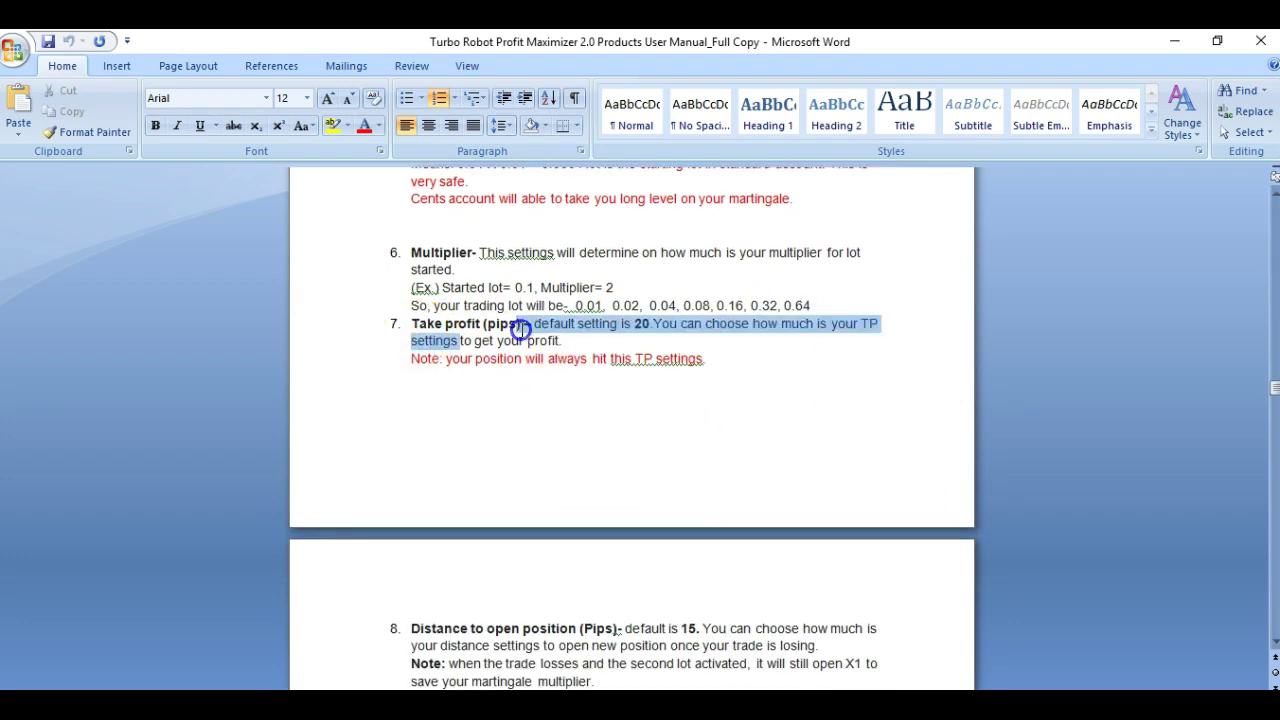
left_click(843, 378)
- Highlight the Distance to open position item and the position-opening strategy heading
scroll(818, 411, "down", 2)
scroll(818, 411, "down", 5)
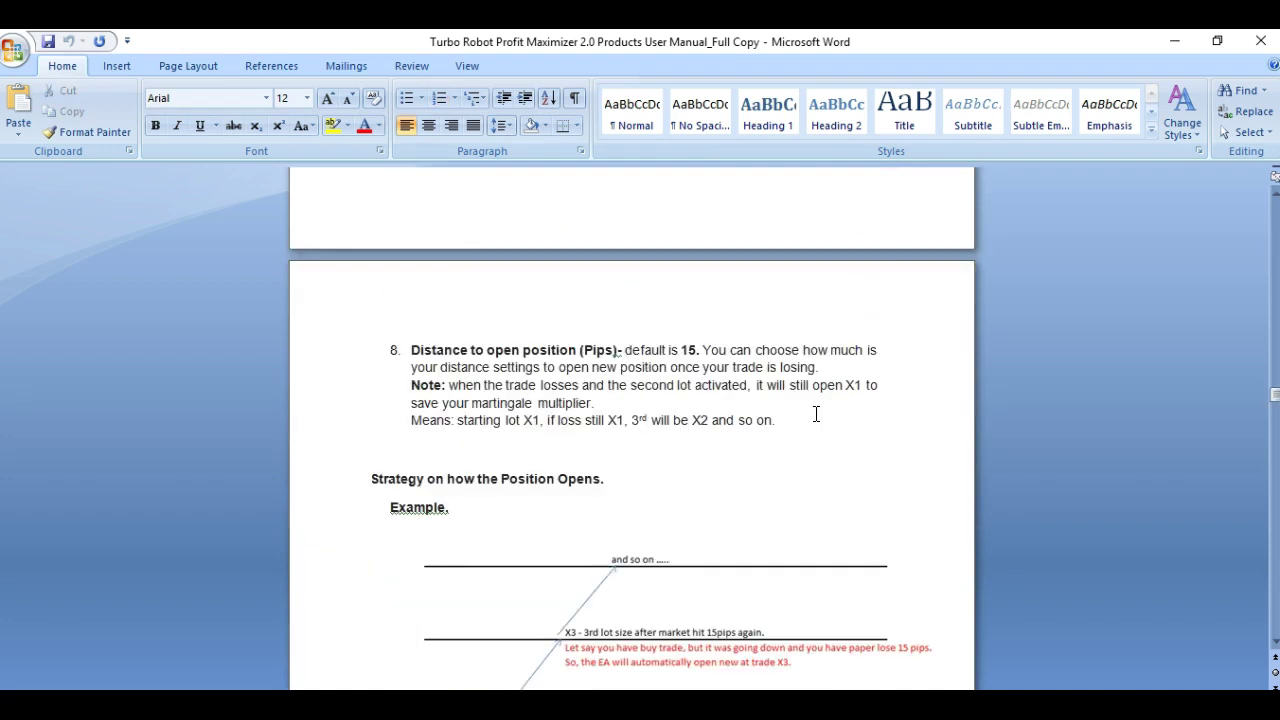
left_click_drag(416, 349, 543, 350)
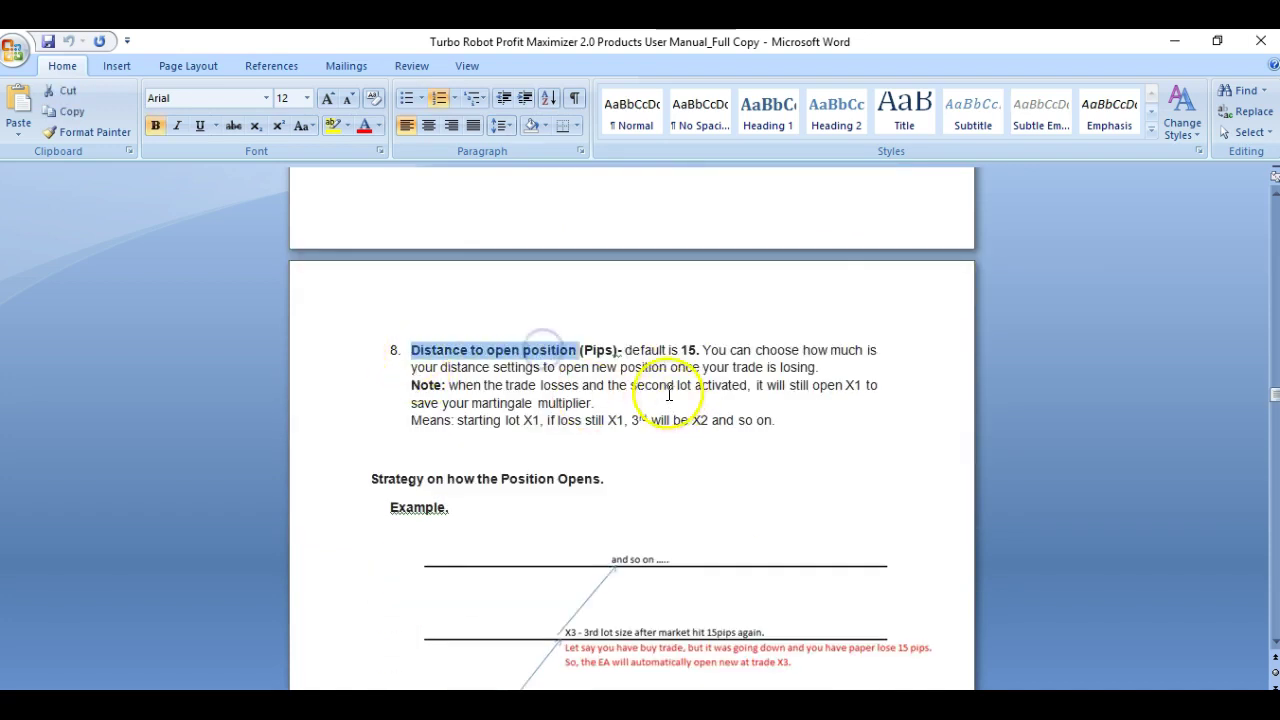
left_click(672, 400)
scroll(739, 416, "down", 2)
scroll(739, 416, "down", 1)
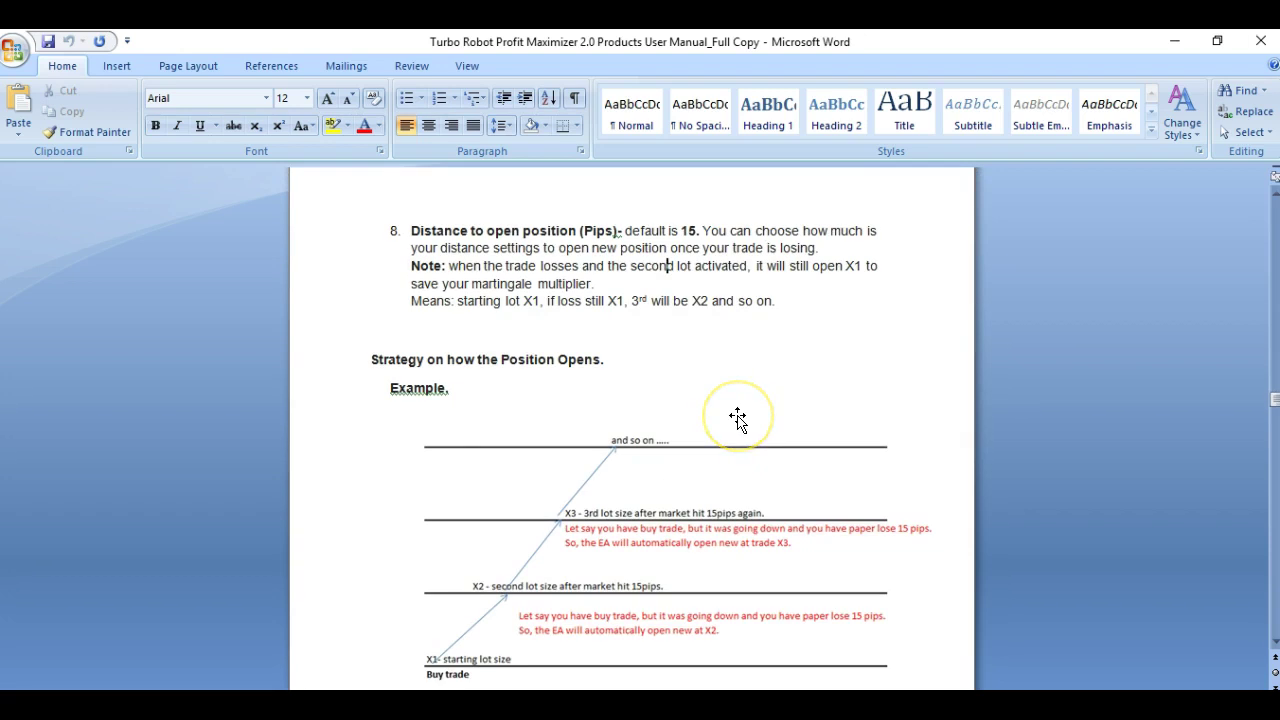
left_click_drag(447, 360, 563, 366)
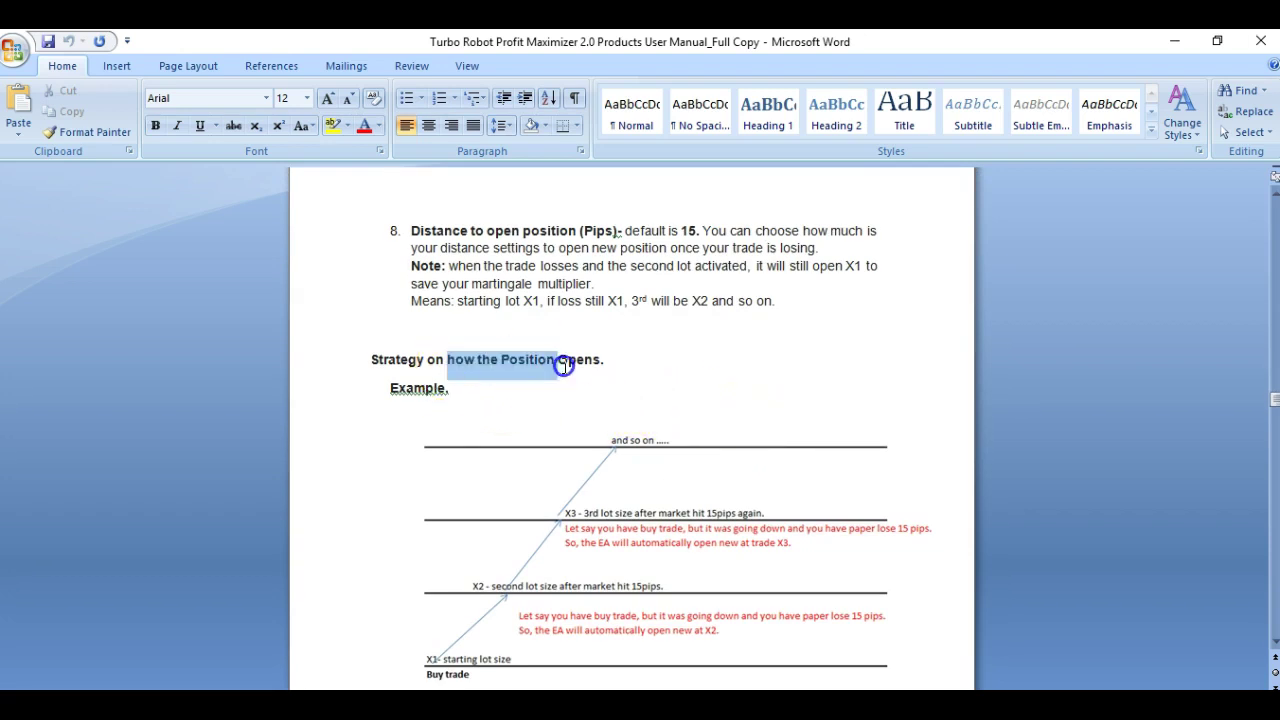
left_click(717, 372)
- Highlight the ADVICES AND TIPS heading and scroll on to the Illustration page
scroll(725, 385, "down", 2)
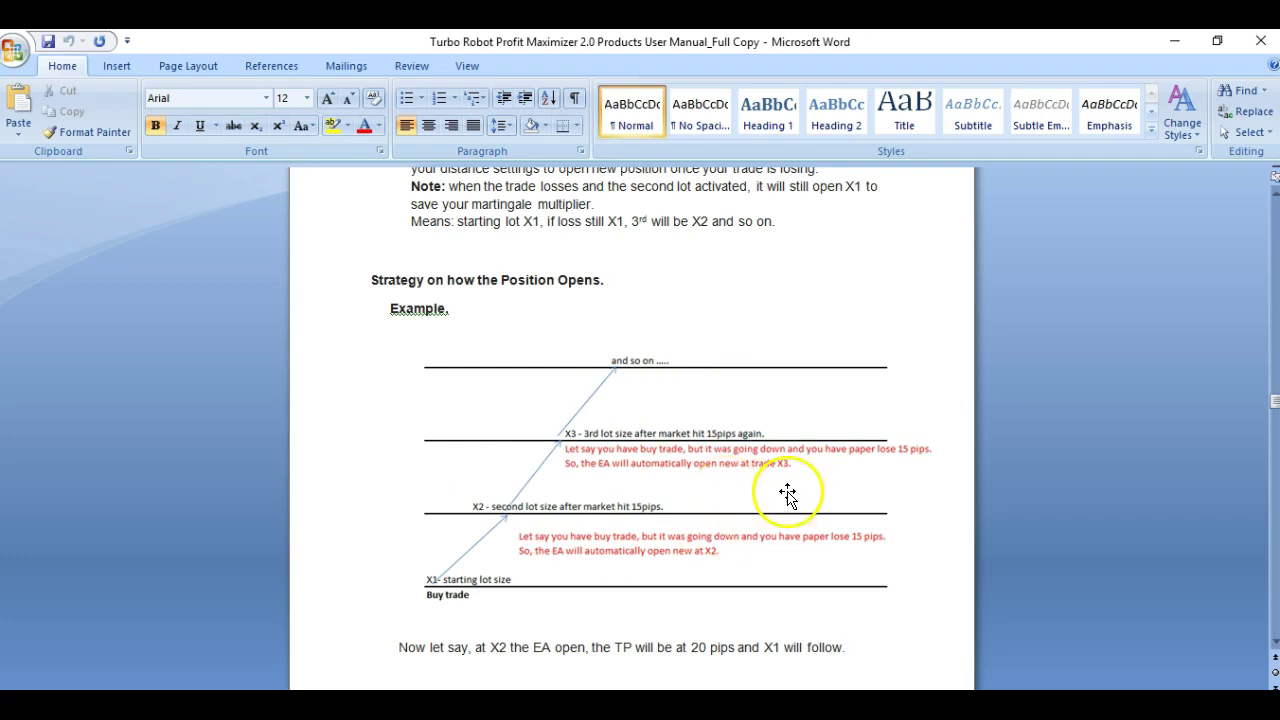
scroll(858, 497, "down", 2)
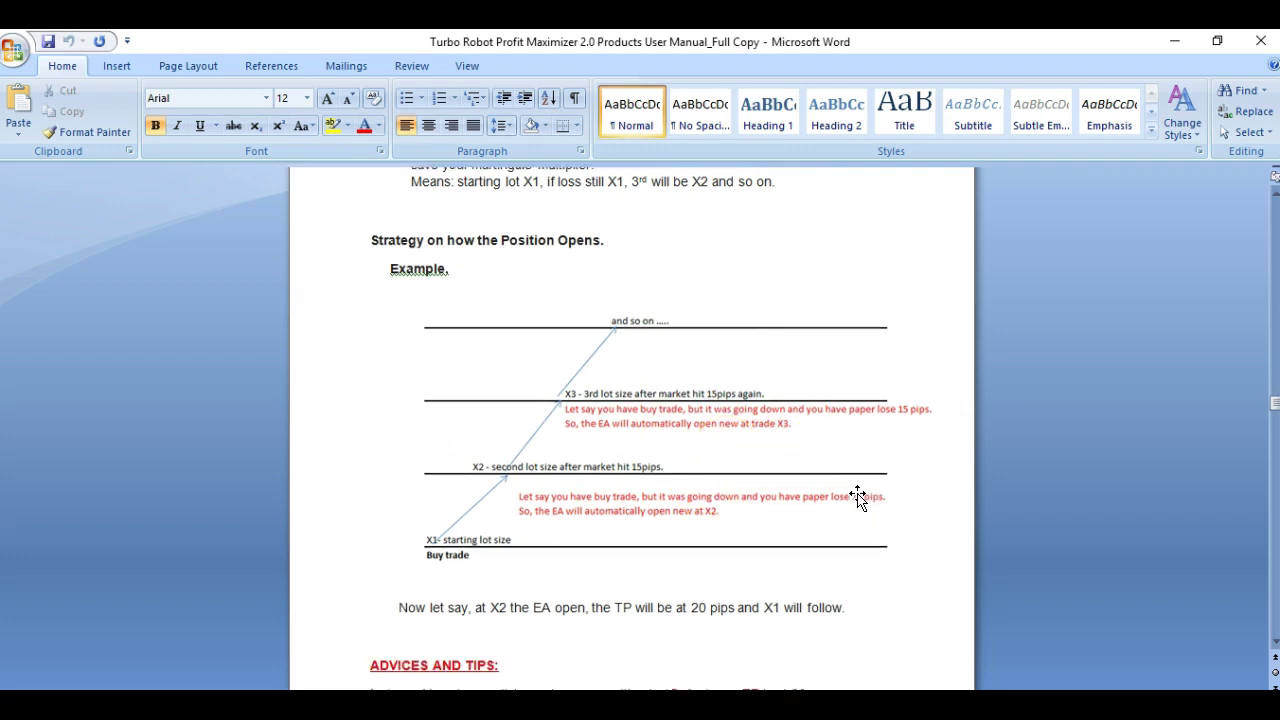
scroll(858, 495, "down", 4)
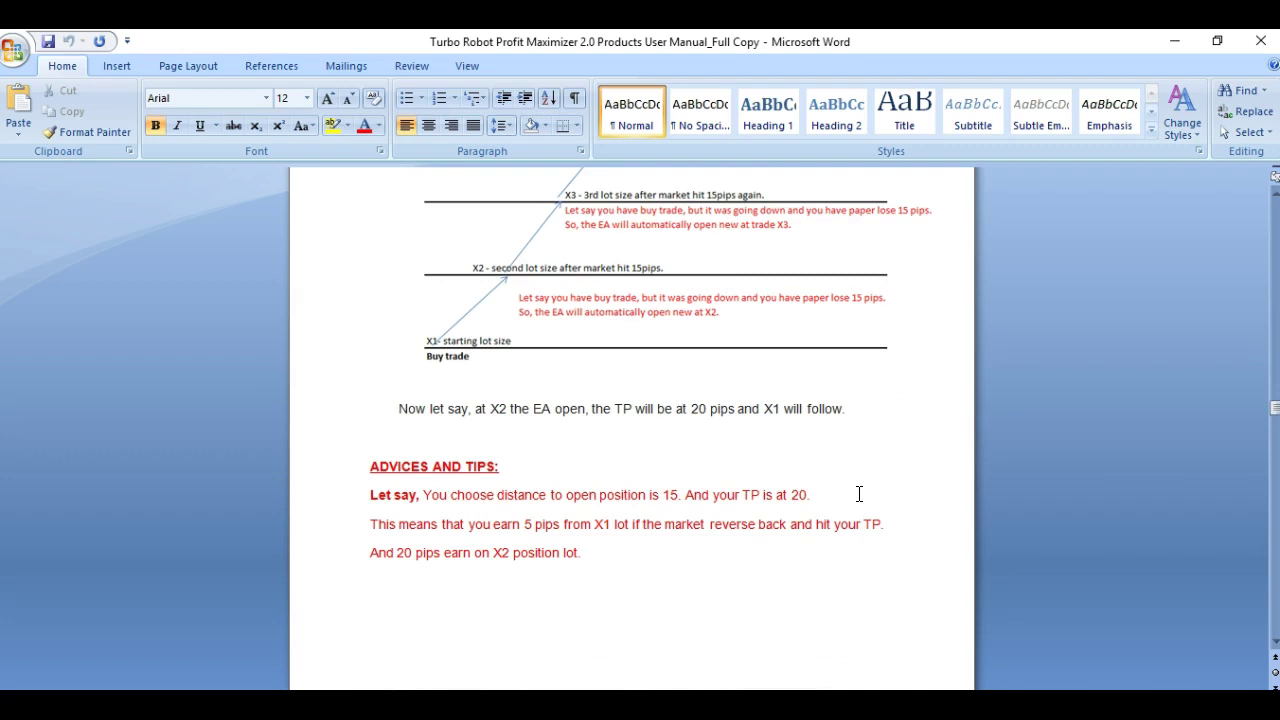
left_click_drag(375, 478, 498, 466)
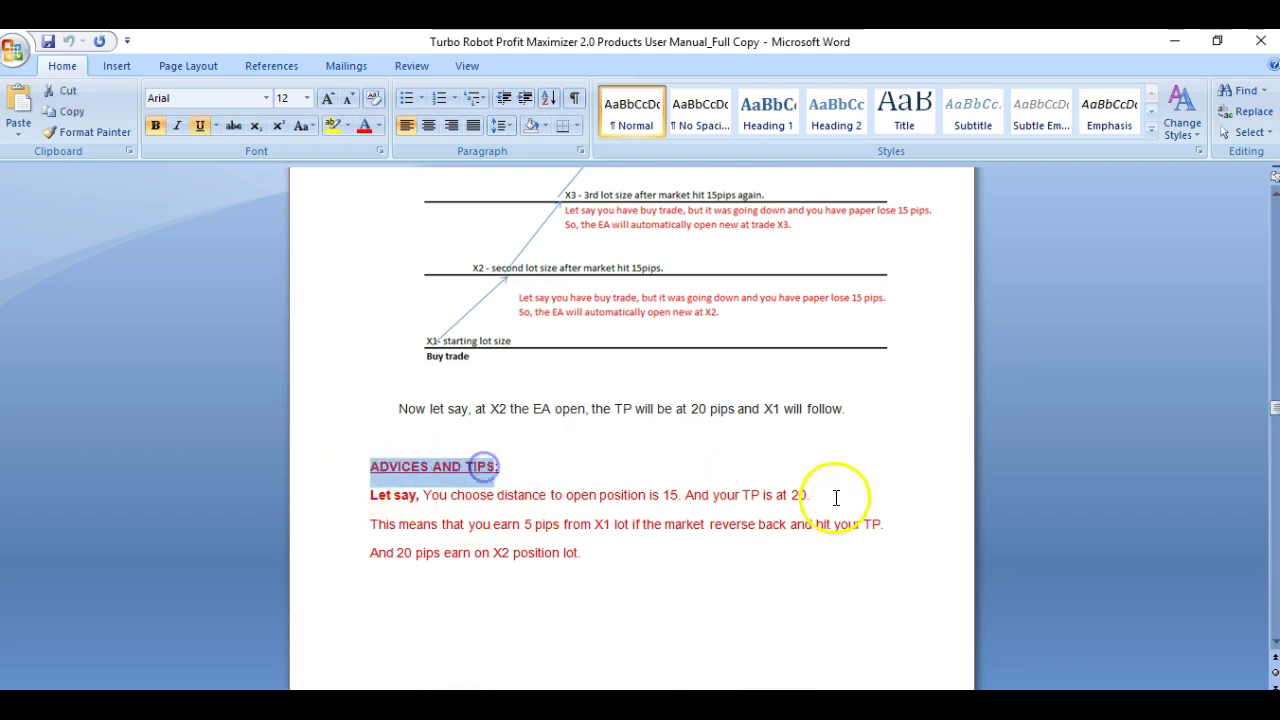
left_click(837, 494)
scroll(837, 496, "down", 6)
scroll(839, 497, "down", 7)
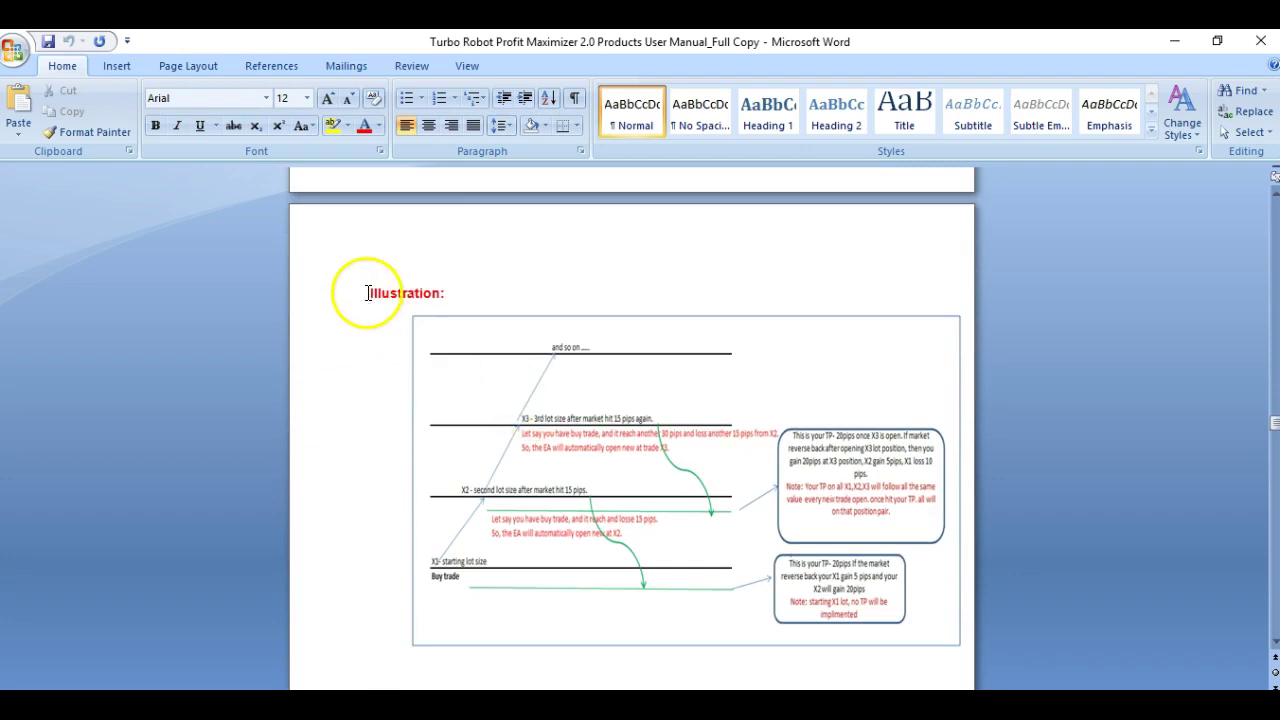
- Highlight the Illustration heading, then scroll down and mark item 9's number
left_click_drag(367, 293, 440, 293)
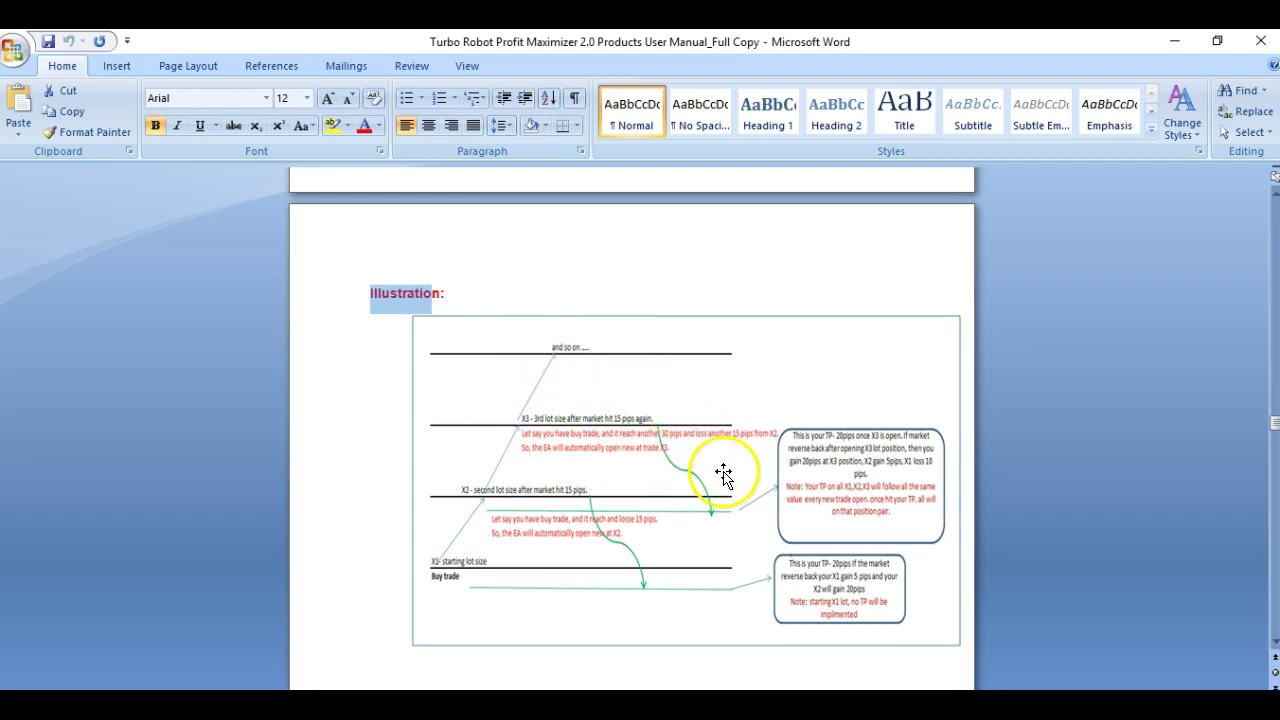
scroll(700, 477, "down", 3)
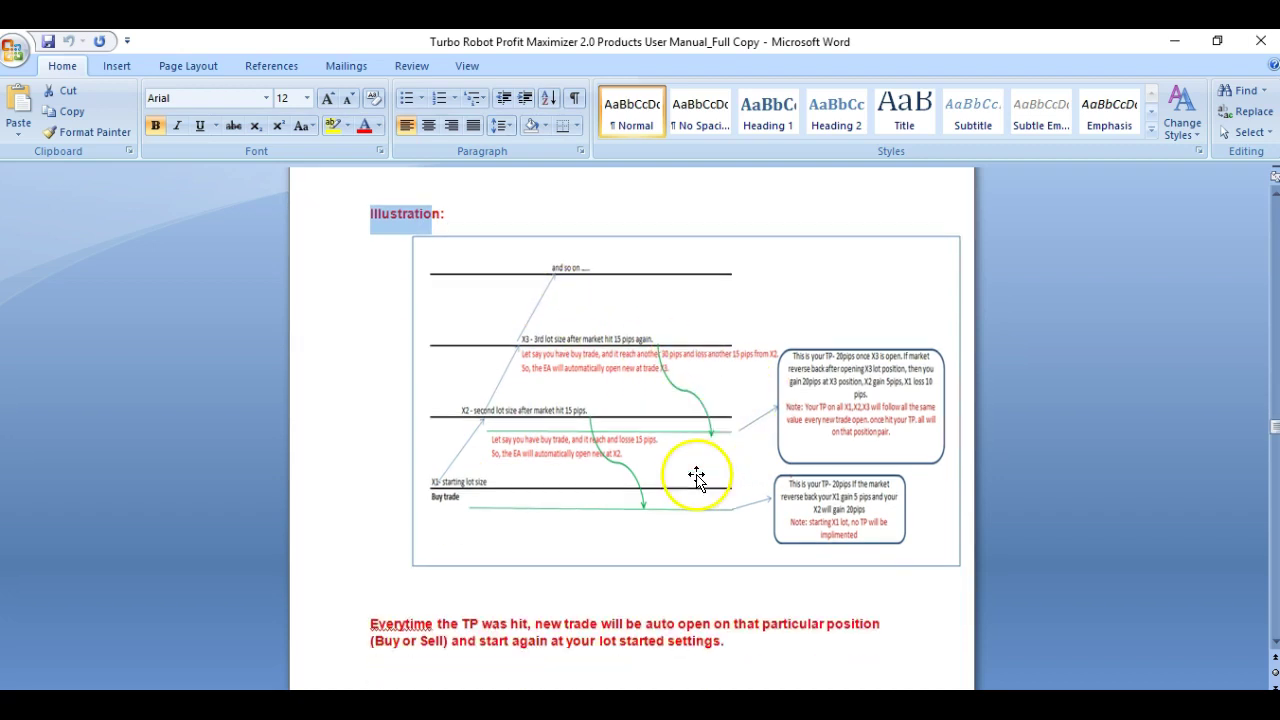
scroll(695, 477, "down", 2)
scroll(700, 468, "down", 4)
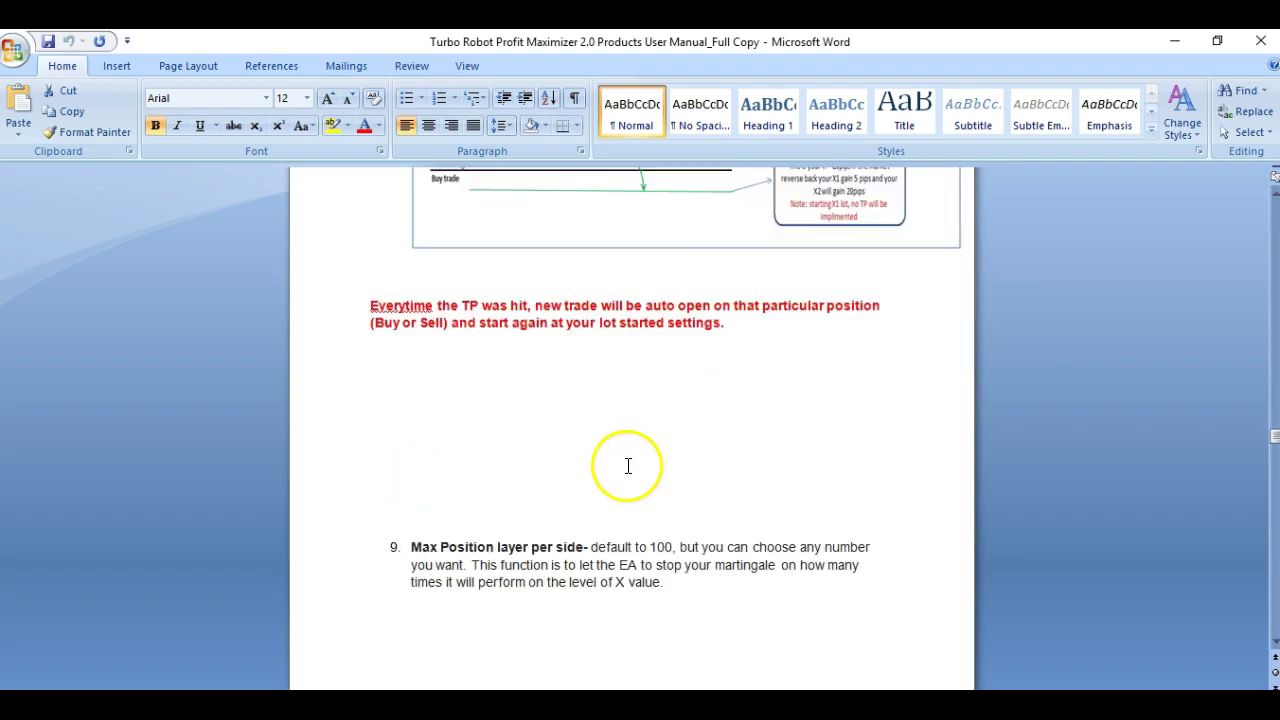
scroll(620, 466, "down", 1)
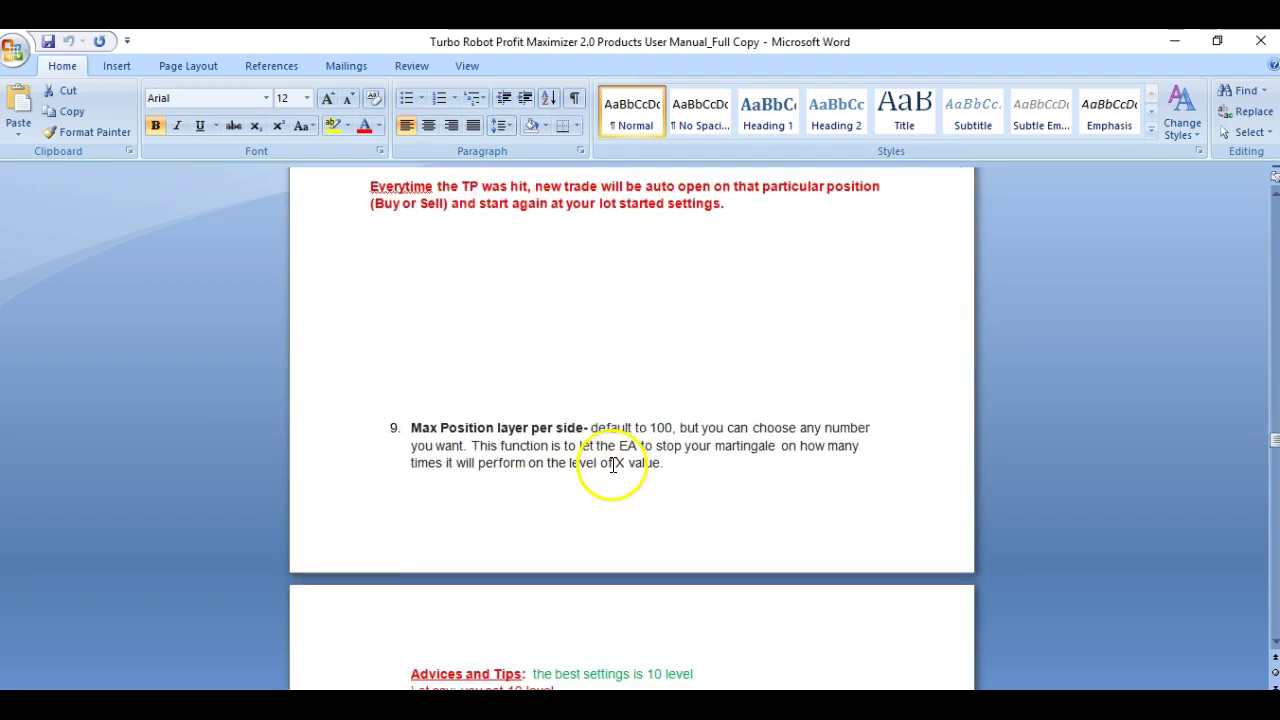
left_click(395, 427)
left_click(543, 428)
scroll(530, 430, "up", 2)
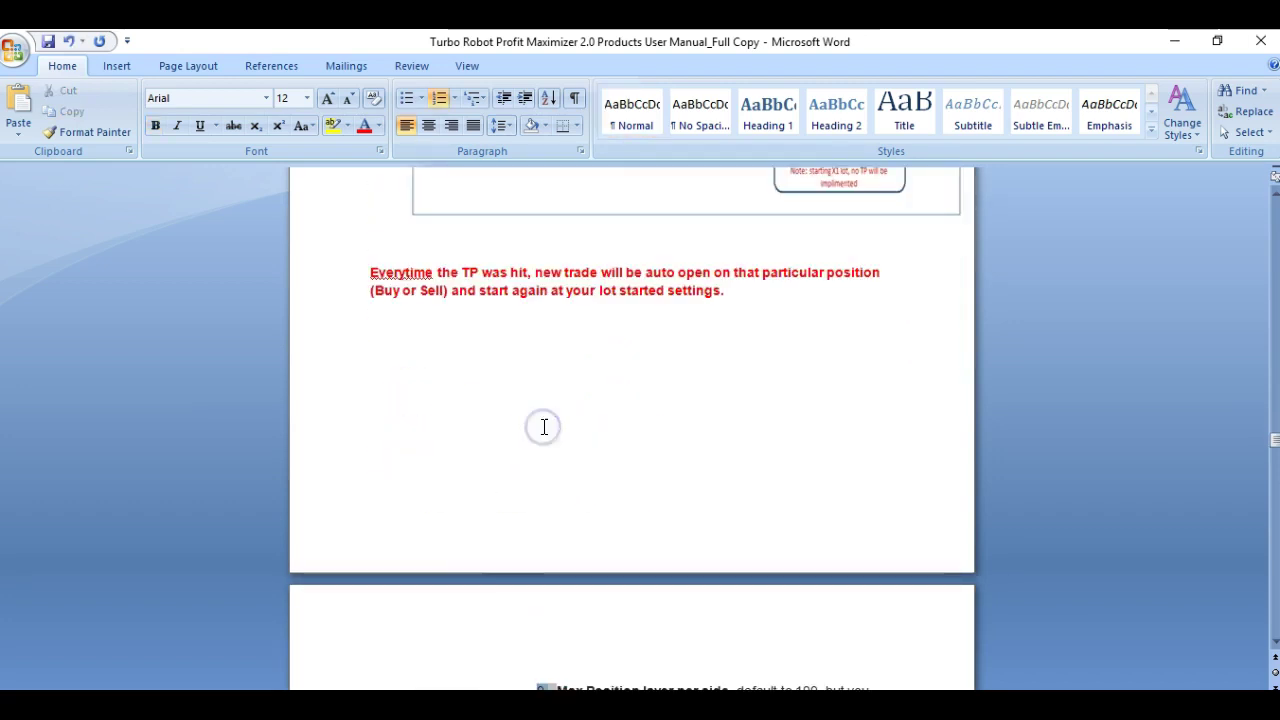
scroll(512, 428, "down", 7)
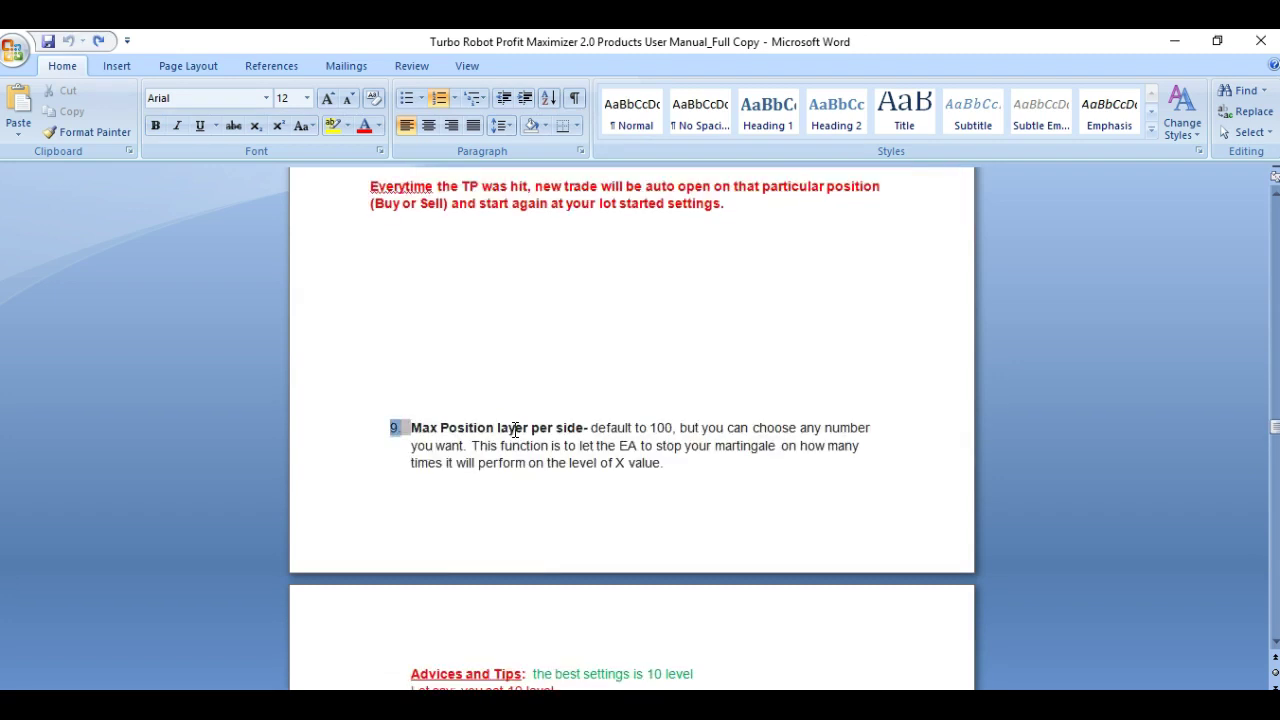
left_click(531, 434)
- Point out the line about setting 10 levels and scroll through the lot-progression table
scroll(537, 435, "down", 3)
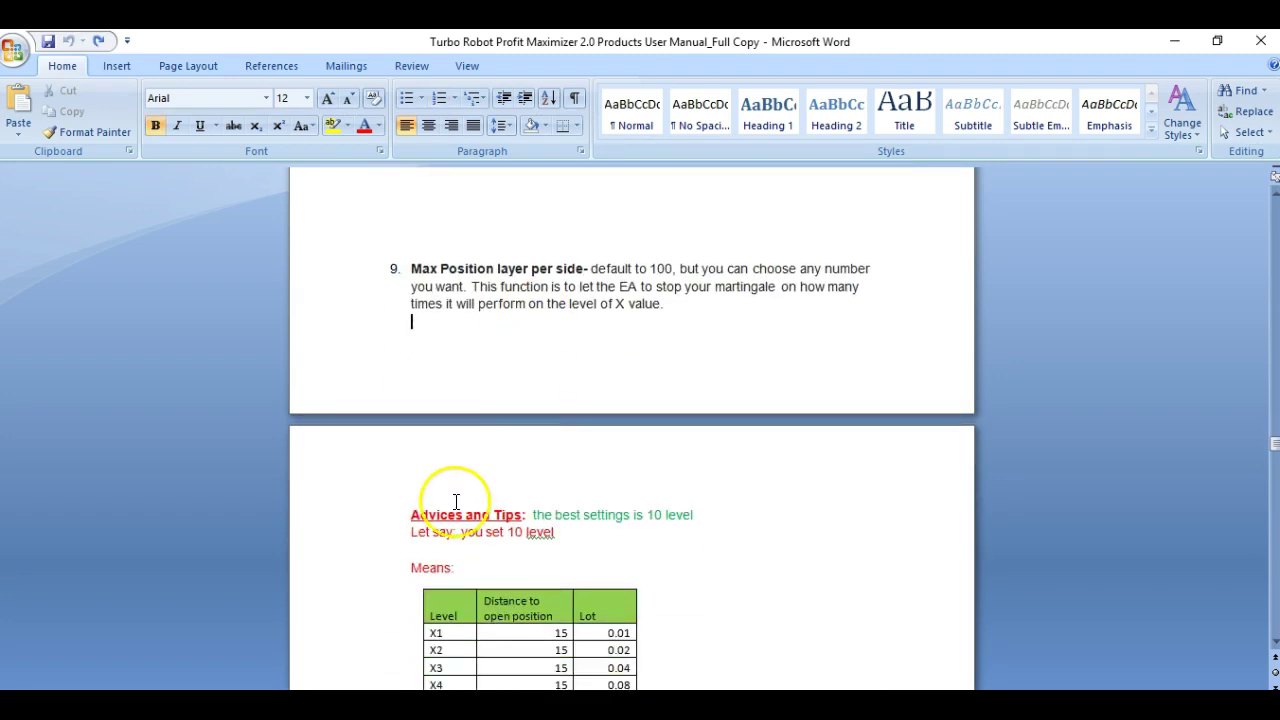
left_click(747, 536)
scroll(726, 480, "down", 2)
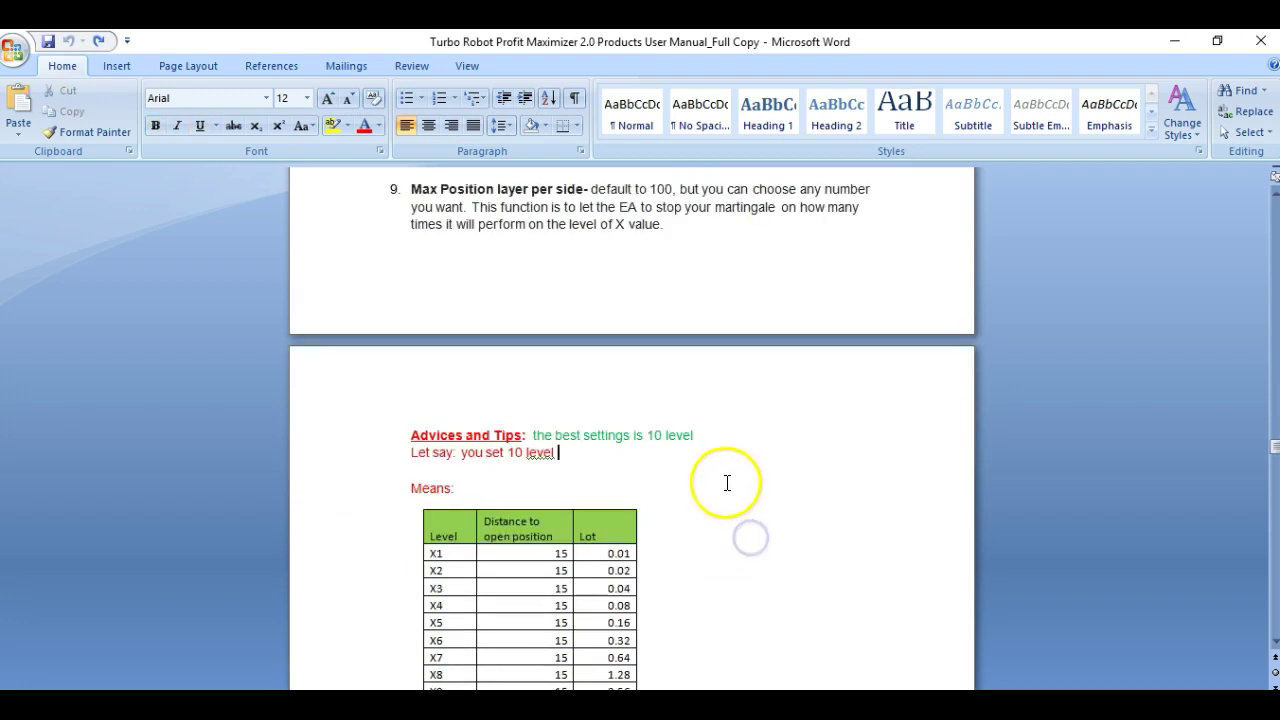
scroll(551, 357, "up", 1)
scroll(732, 277, "down", 4)
scroll(503, 523, "down", 1)
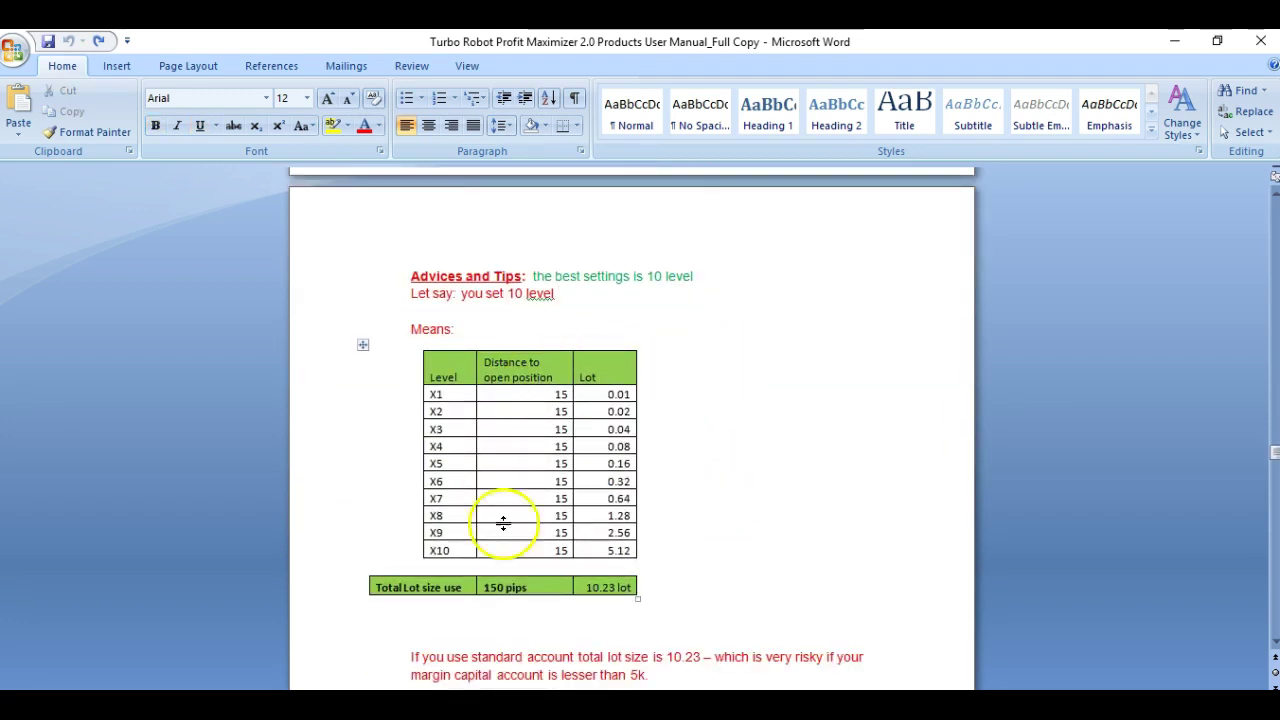
scroll(646, 477, "down", 2)
scroll(682, 460, "down", 3)
scroll(678, 455, "down", 1)
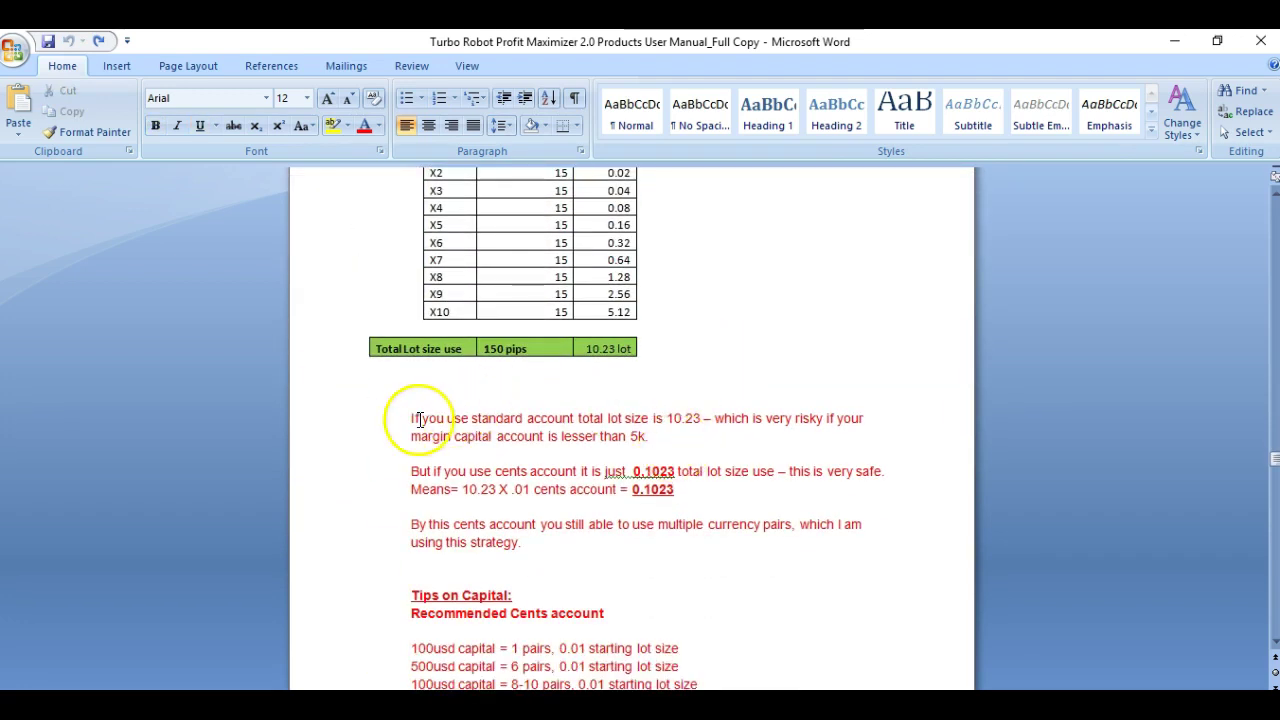
scroll(600, 447, "down", 2)
- Highlight the Tips on Capital heading and the Recommended Cents account line
left_click_drag(407, 516, 514, 516)
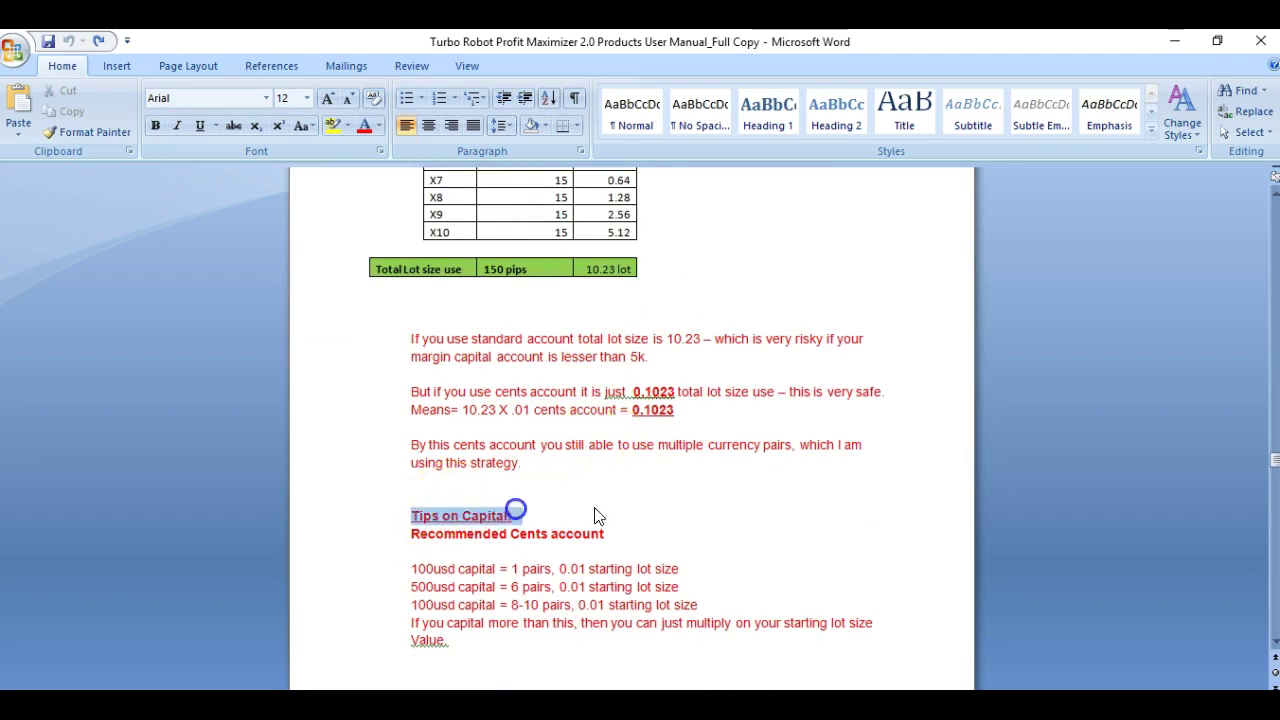
left_click(669, 514)
scroll(670, 507, "down", 2)
left_click_drag(402, 453, 601, 456)
left_click(708, 467)
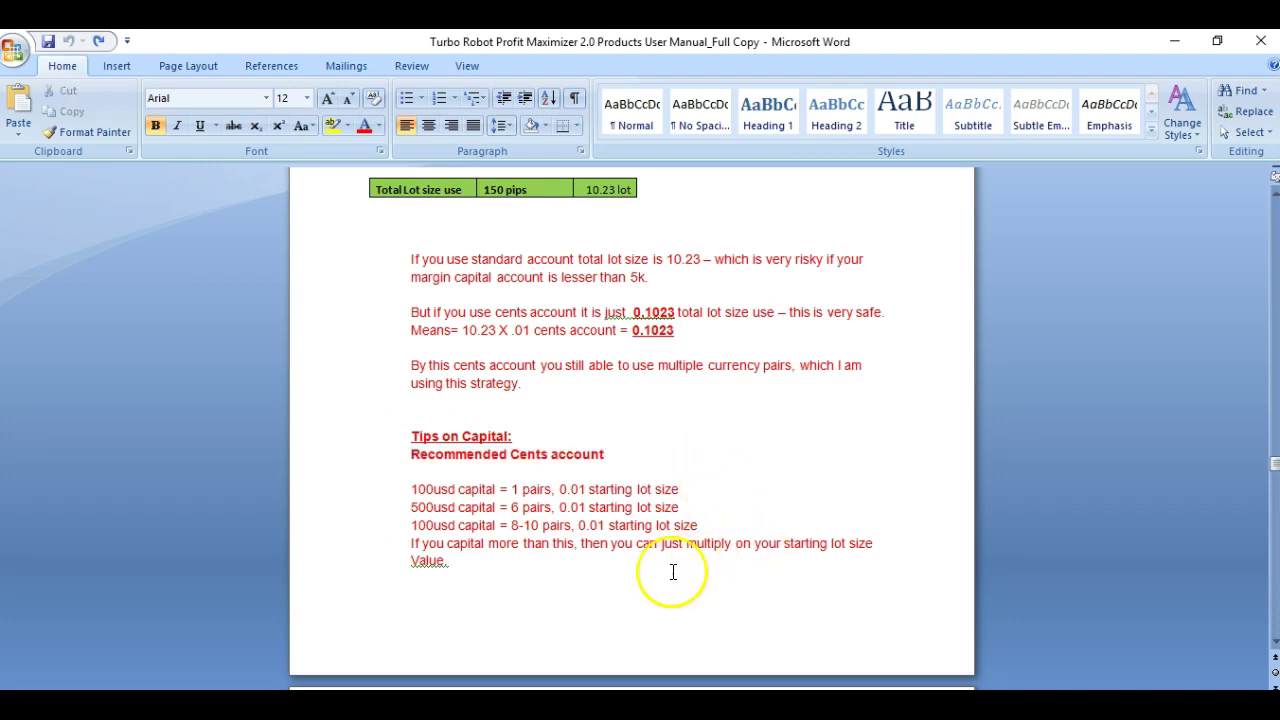
left_click(610, 566)
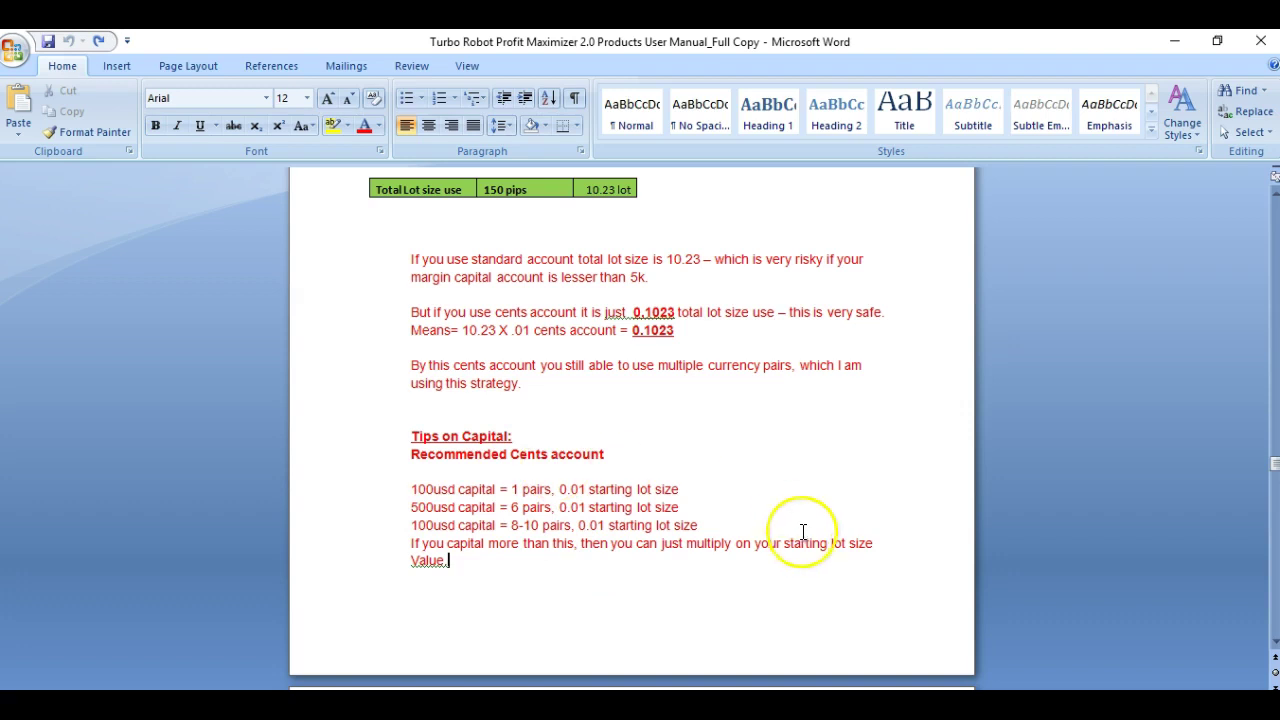
- Point out 'multiply' in the capital advice, then scroll past the standard account notes
left_click(733, 545)
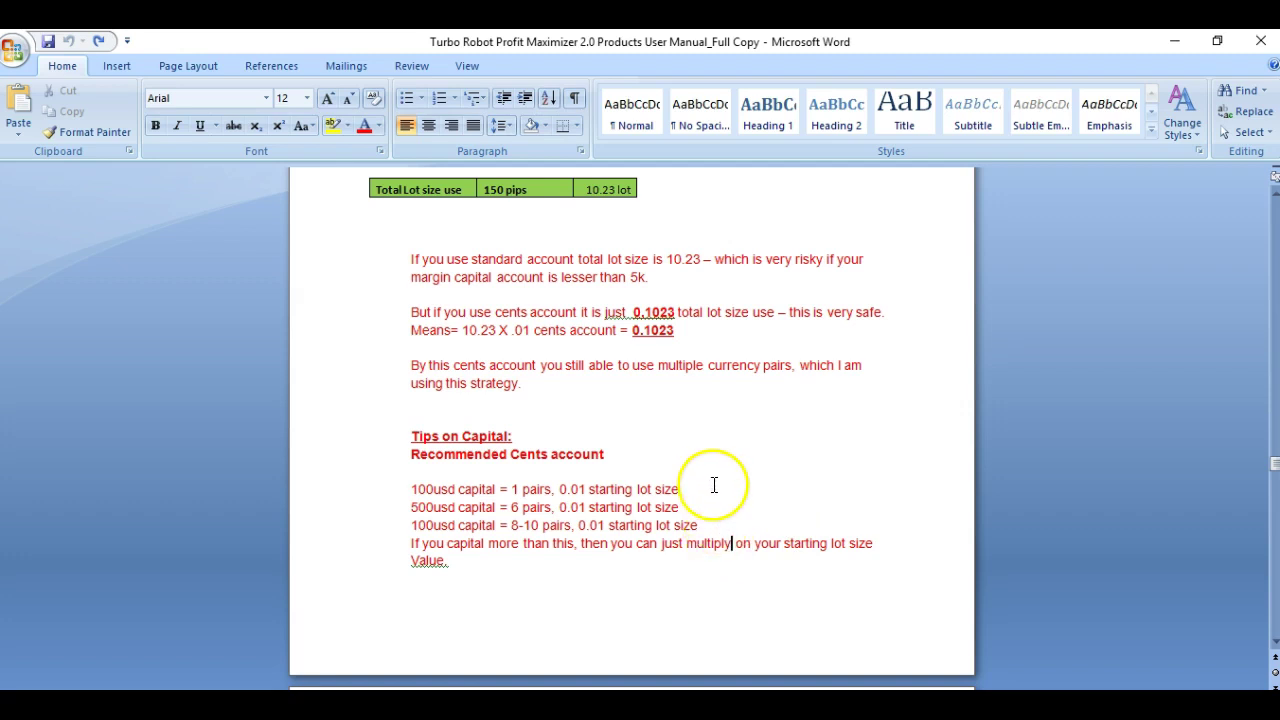
scroll(690, 512, "down", 5)
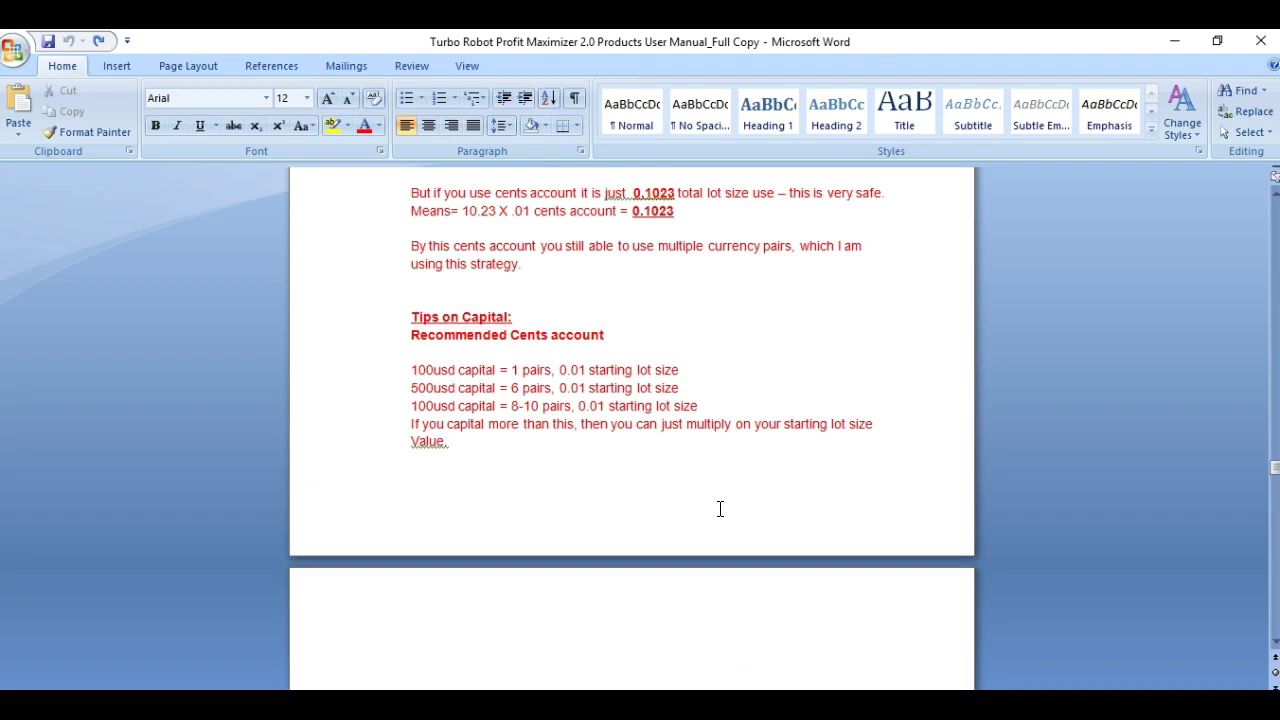
scroll(720, 509, "down", 4)
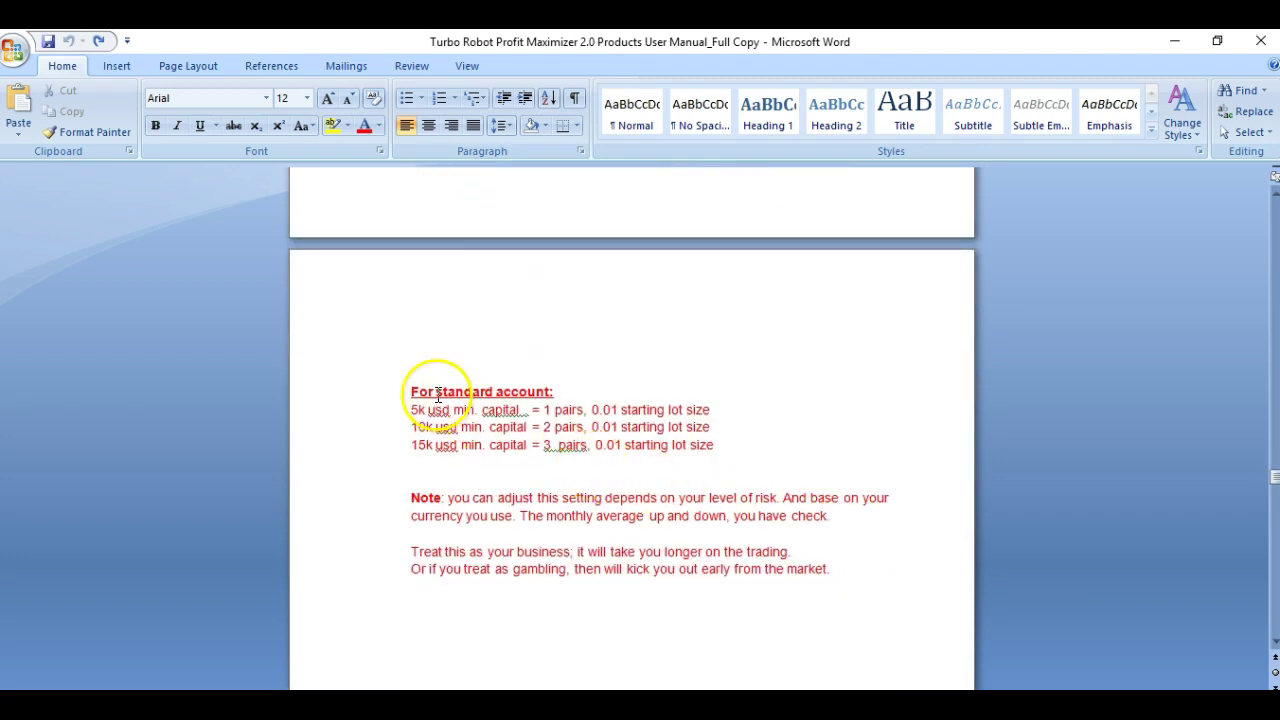
scroll(714, 434, "down", 3)
scroll(577, 428, "down", 7)
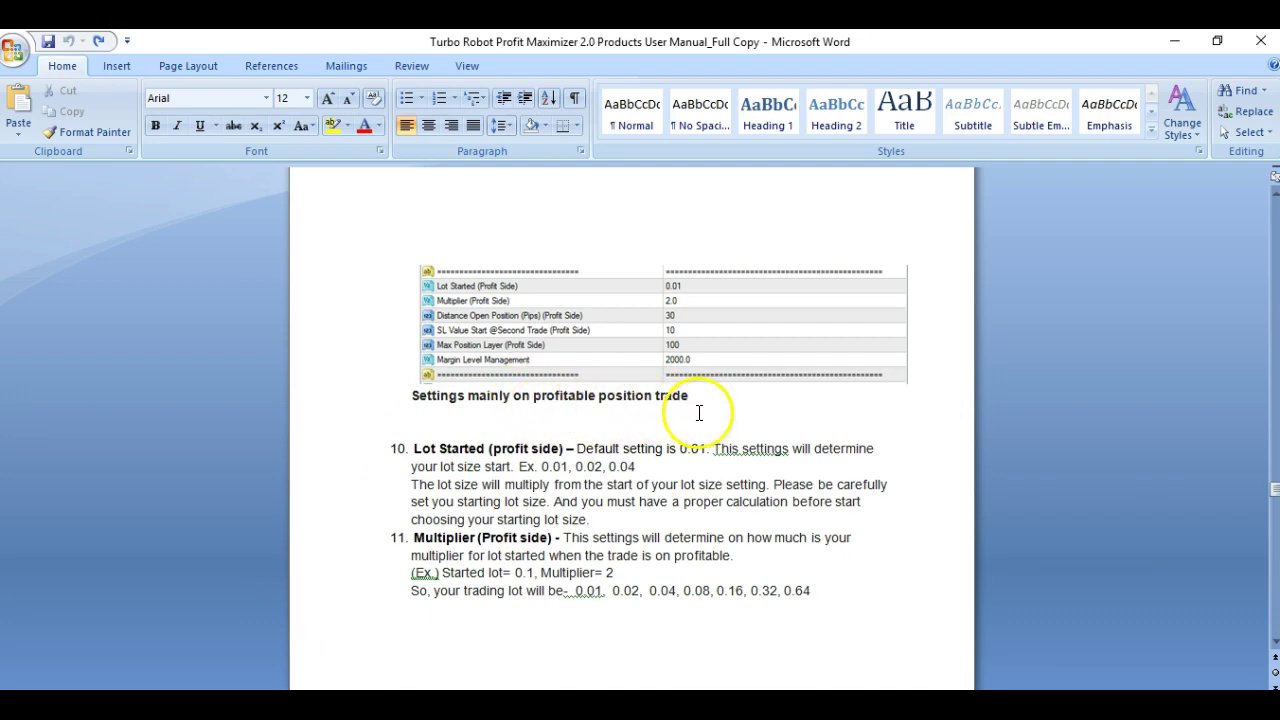
- Highlight the Lot Started and Multiplier (Profit side) headings, then scroll toward item 12
scroll(699, 413, "down", 1)
scroll(697, 413, "down", 1)
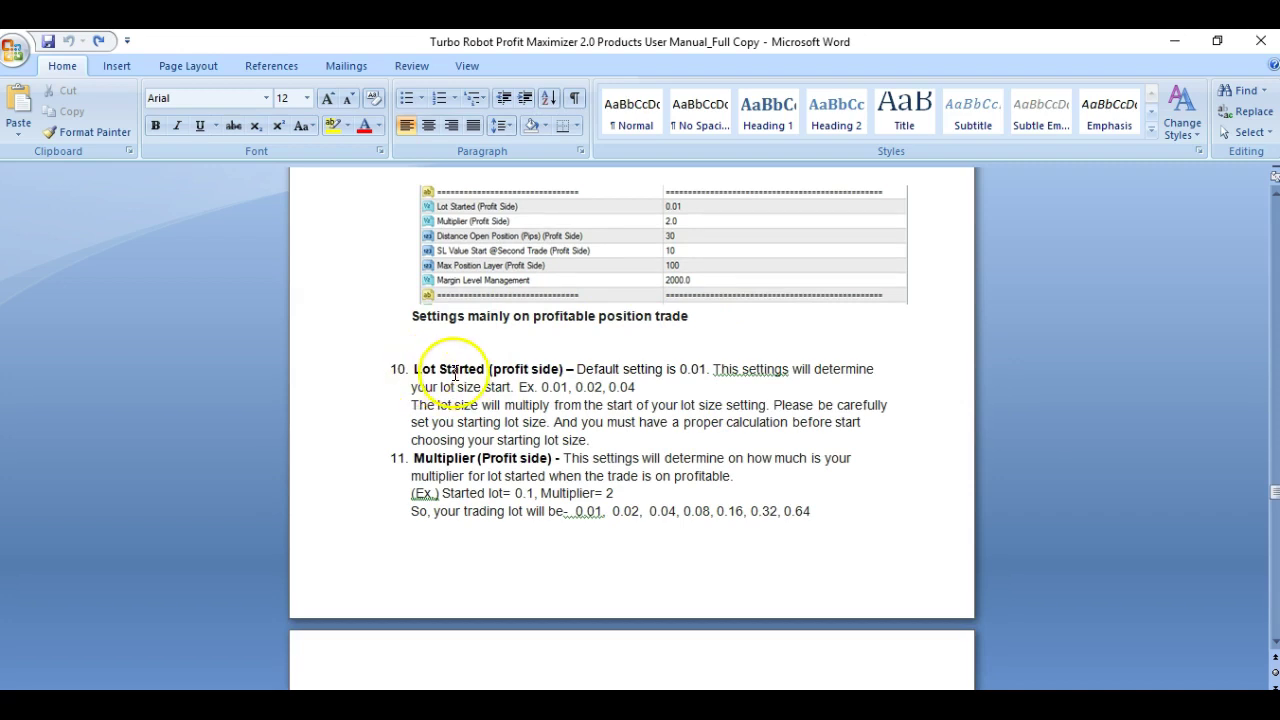
left_click_drag(418, 372, 535, 372)
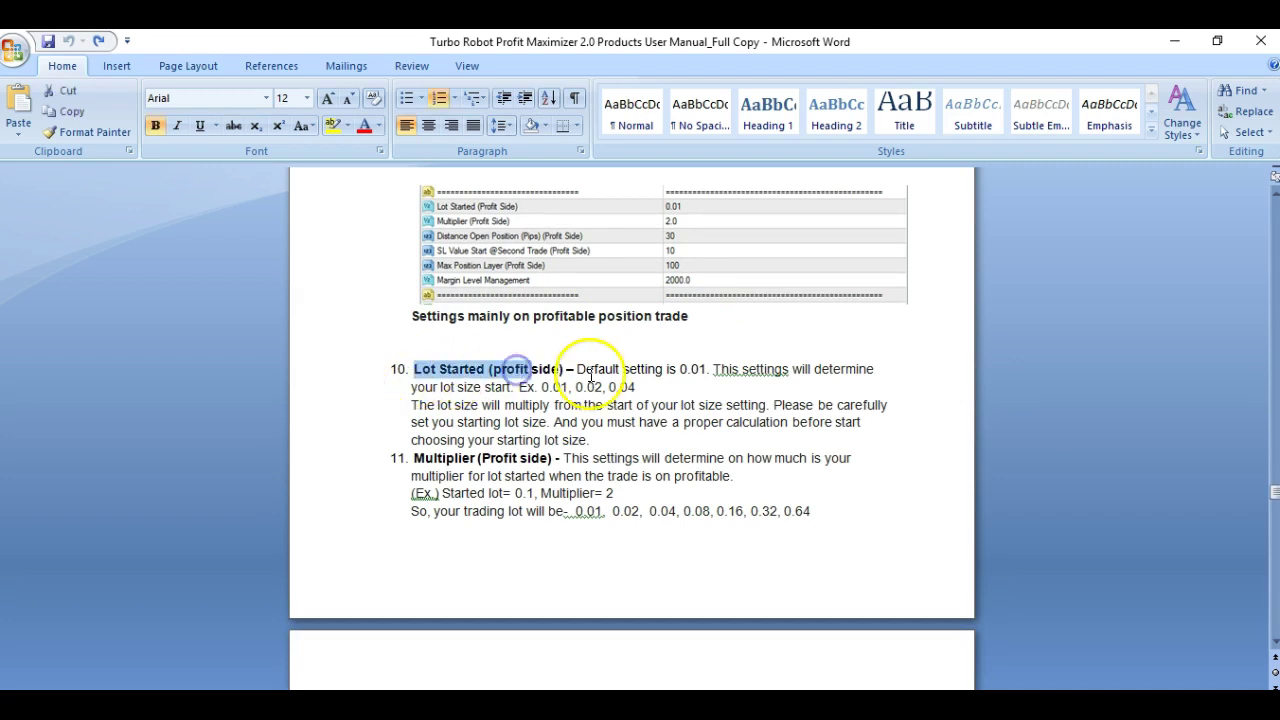
left_click(578, 370)
scroll(650, 380, "down", 1)
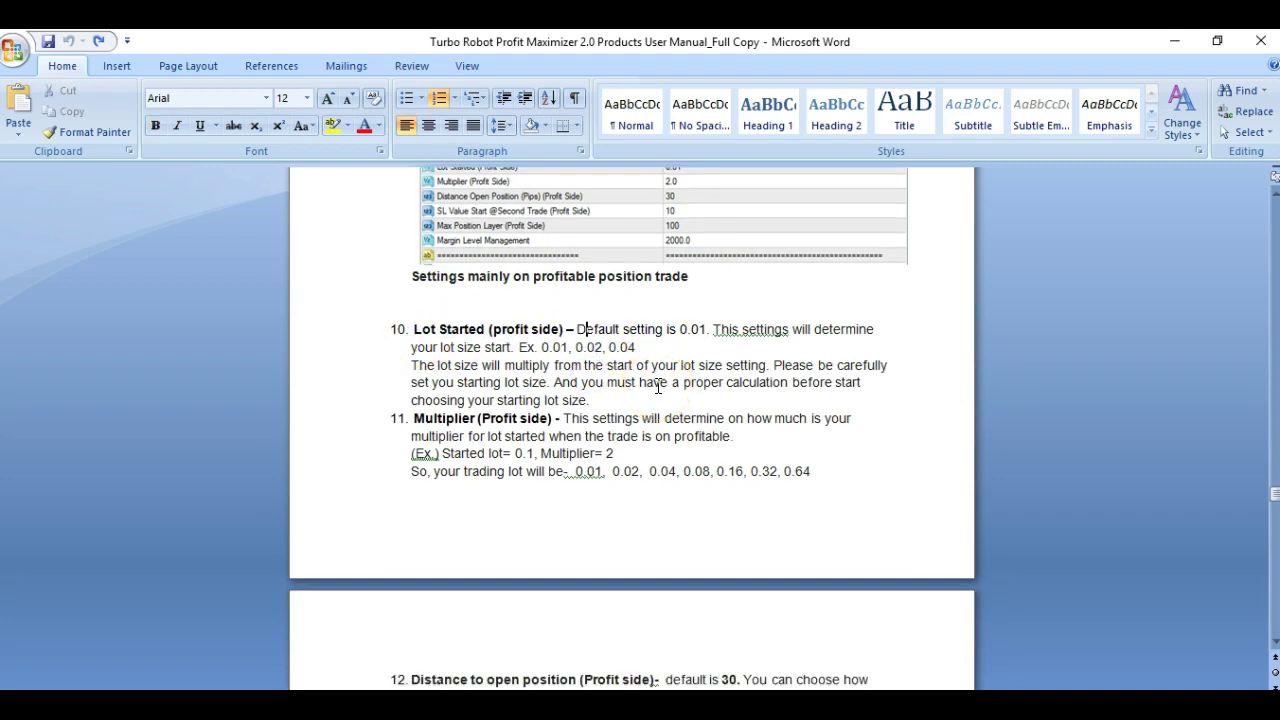
left_click(627, 431)
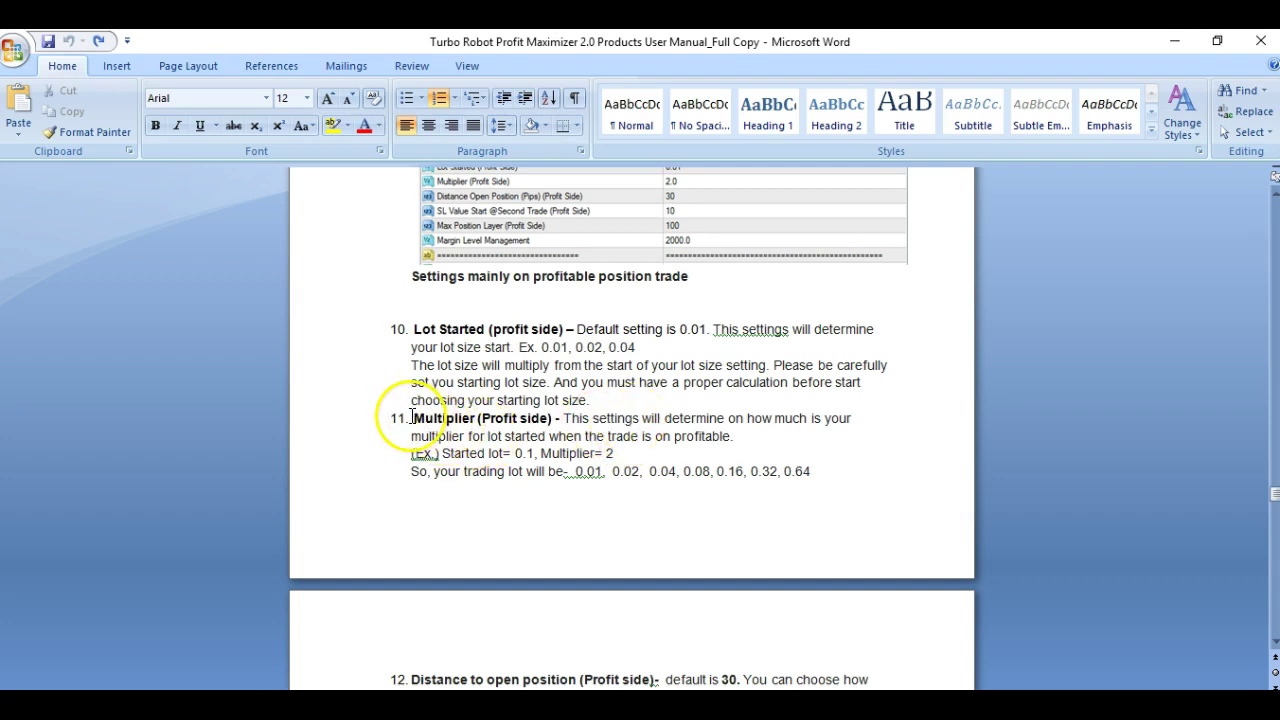
left_click_drag(413, 418, 538, 418)
left_click(651, 446)
scroll(651, 445, "down", 5)
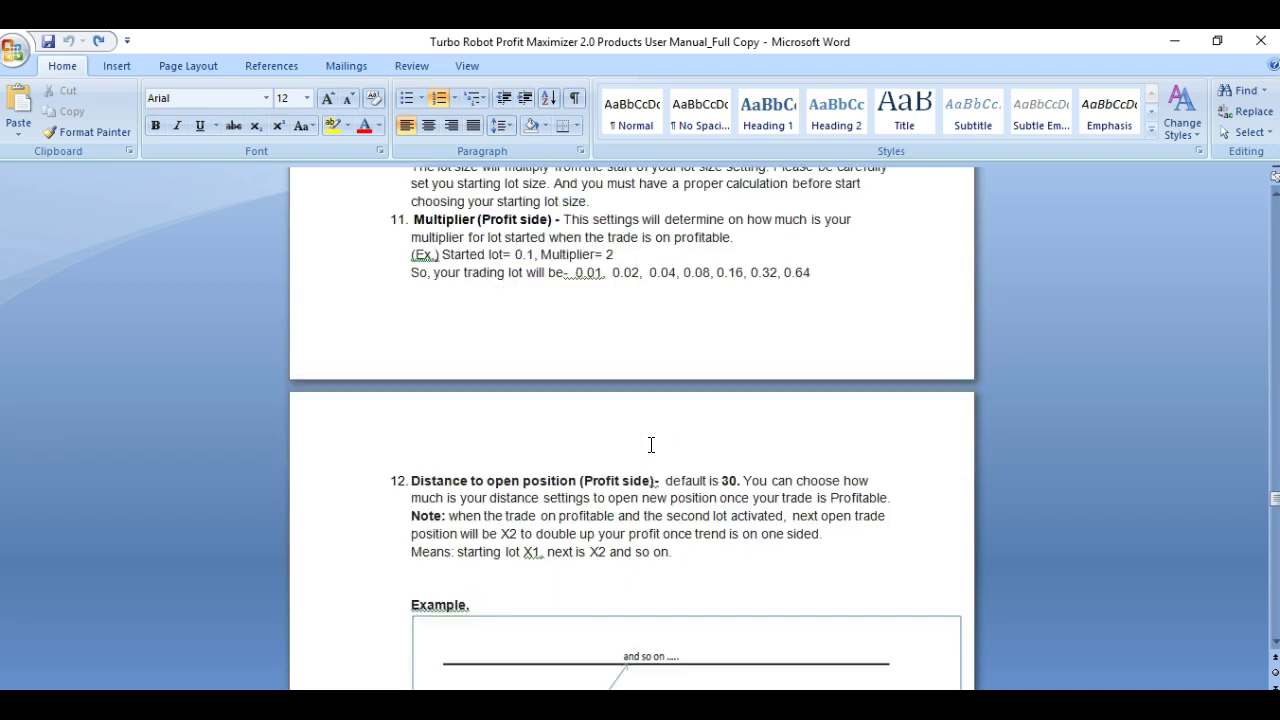
- Scroll through the example diagram and item 13 to item 14, Max Position layer
scroll(700, 455, "down", 2)
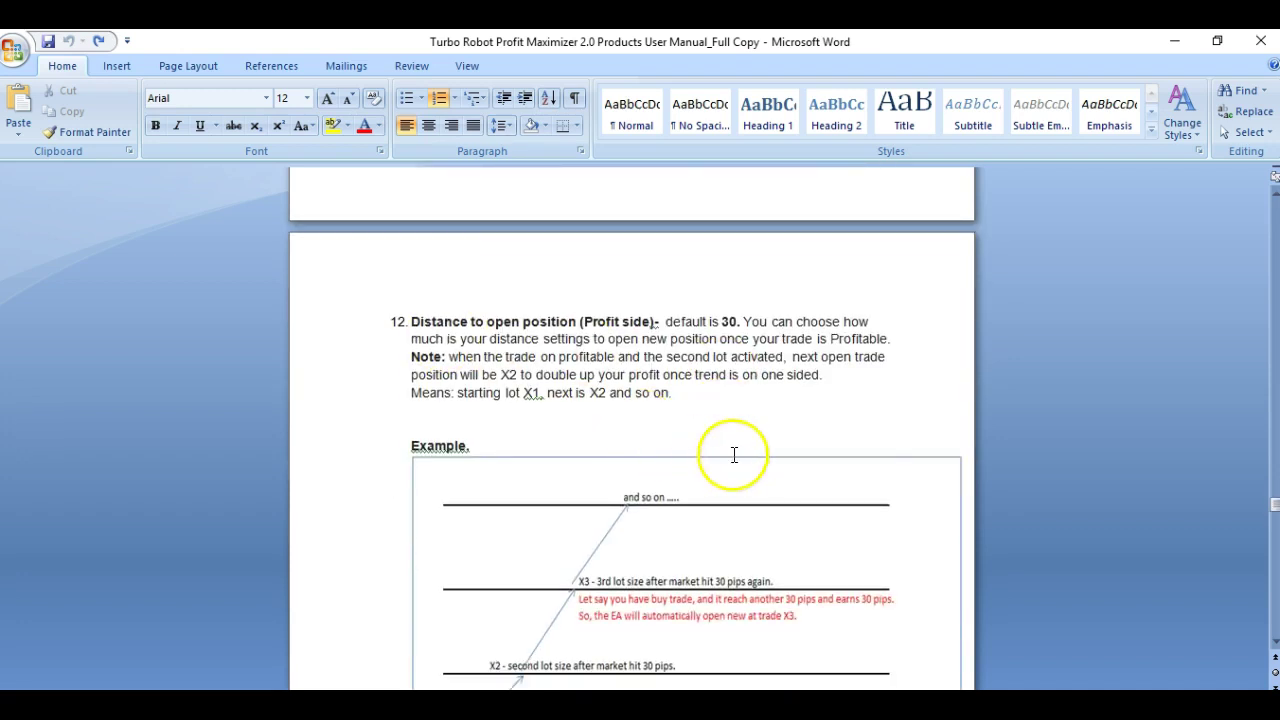
scroll(724, 456, "down", 1)
scroll(680, 445, "down", 1)
scroll(583, 410, "up", 1)
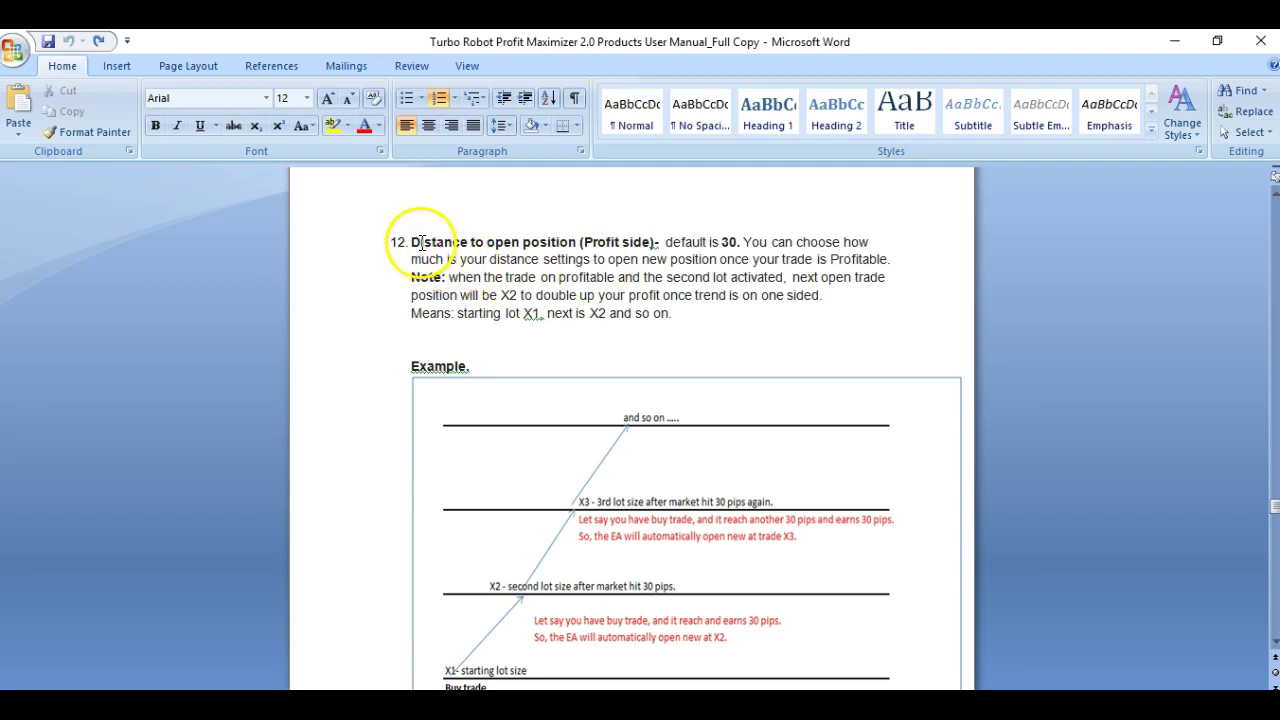
scroll(721, 290, "down", 1)
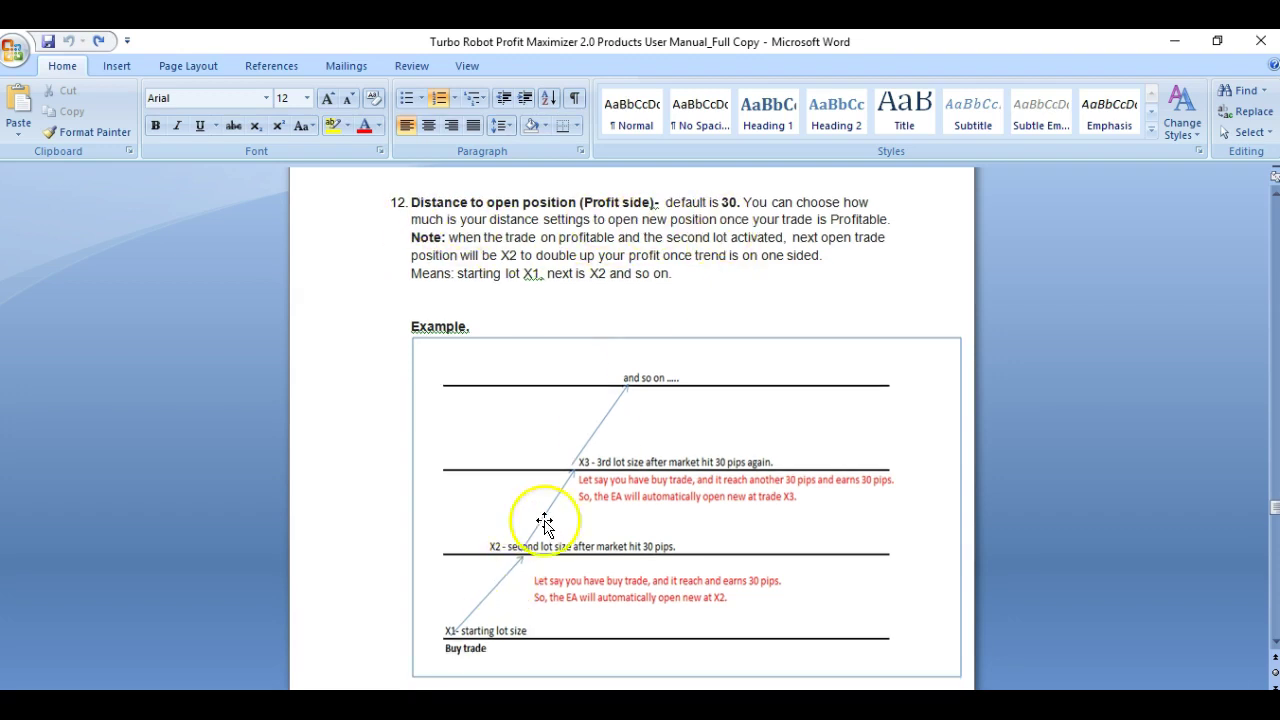
scroll(638, 385, "down", 10)
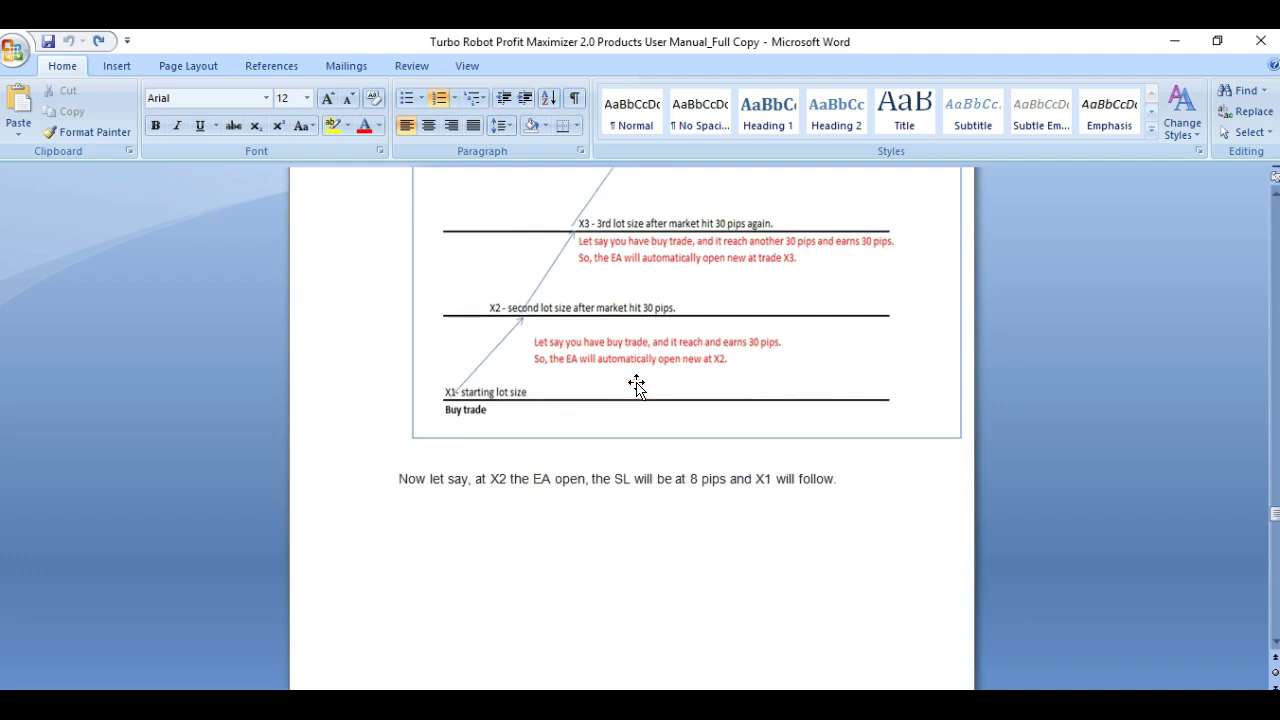
scroll(638, 383, "down", 10)
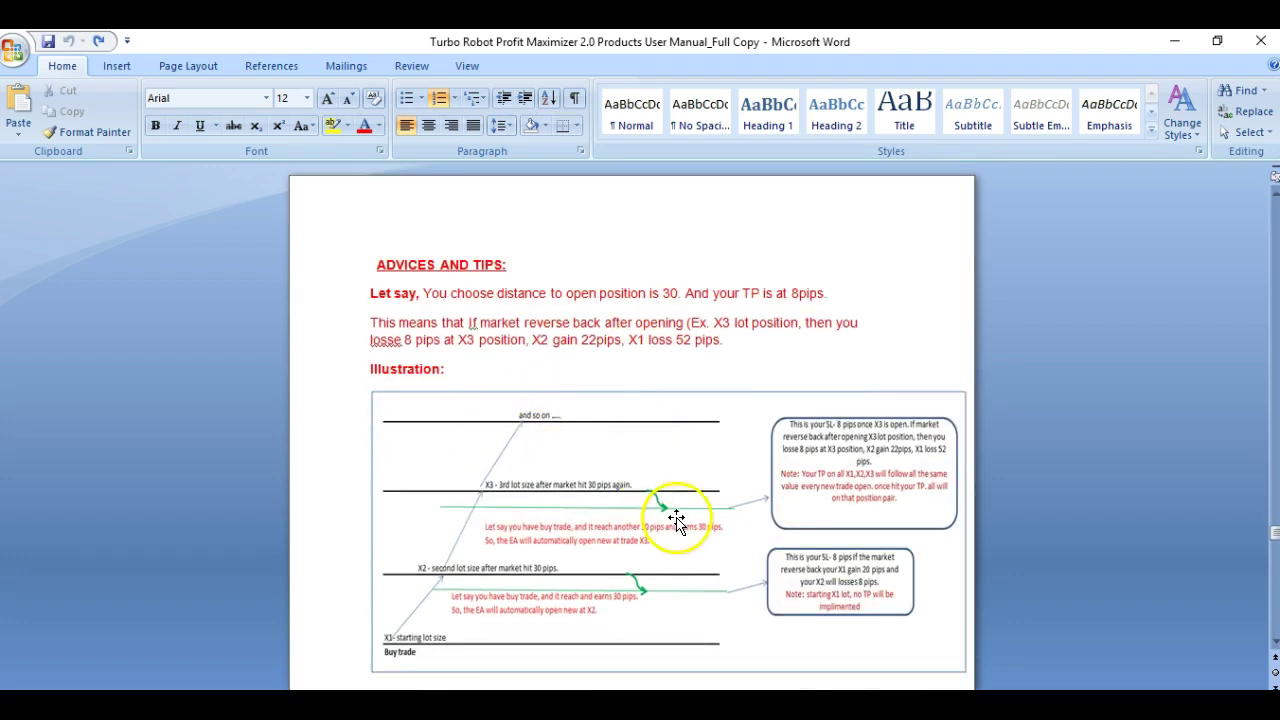
scroll(677, 520, "down", 1)
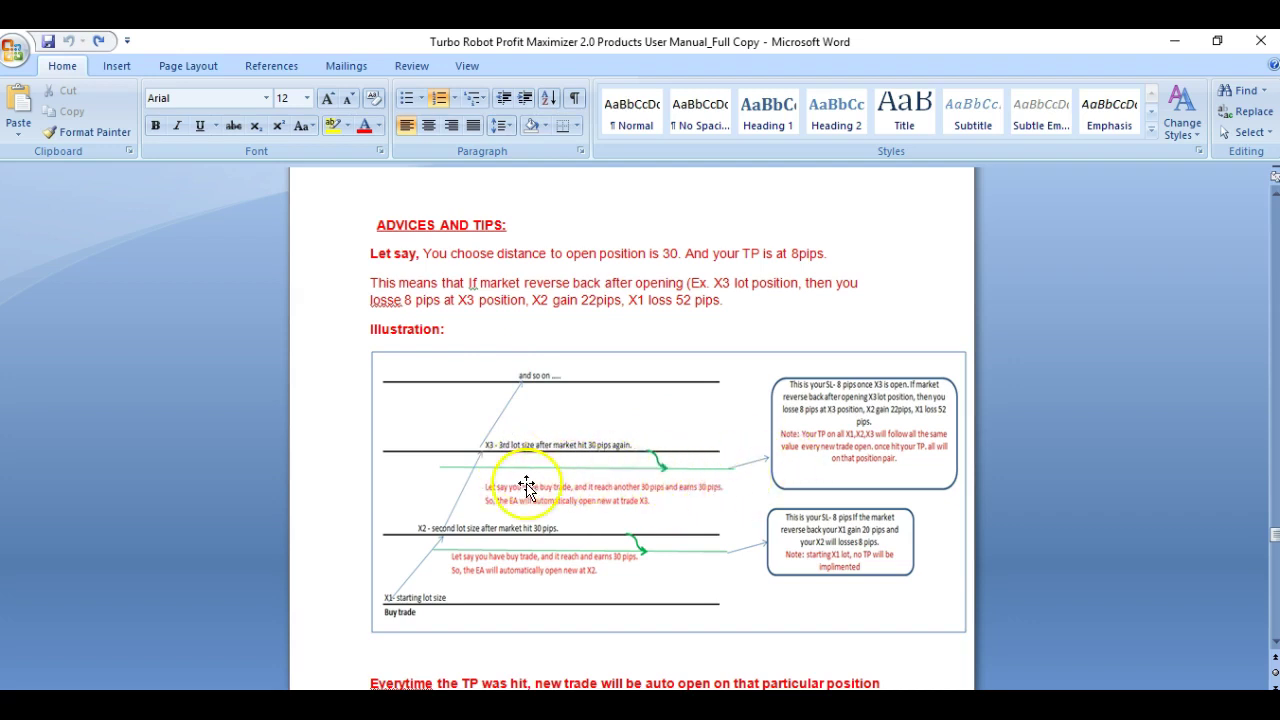
scroll(680, 500, "down", 6)
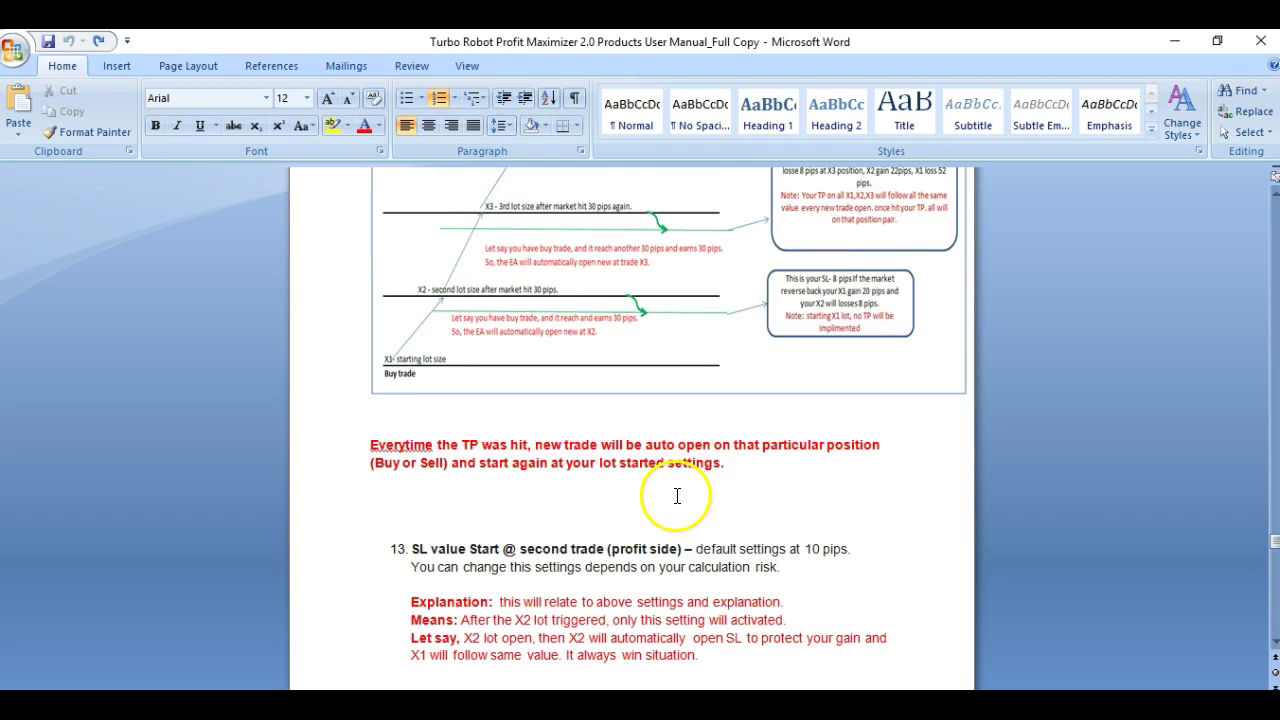
scroll(640, 480, "down", 2)
scroll(505, 396, "down", 3)
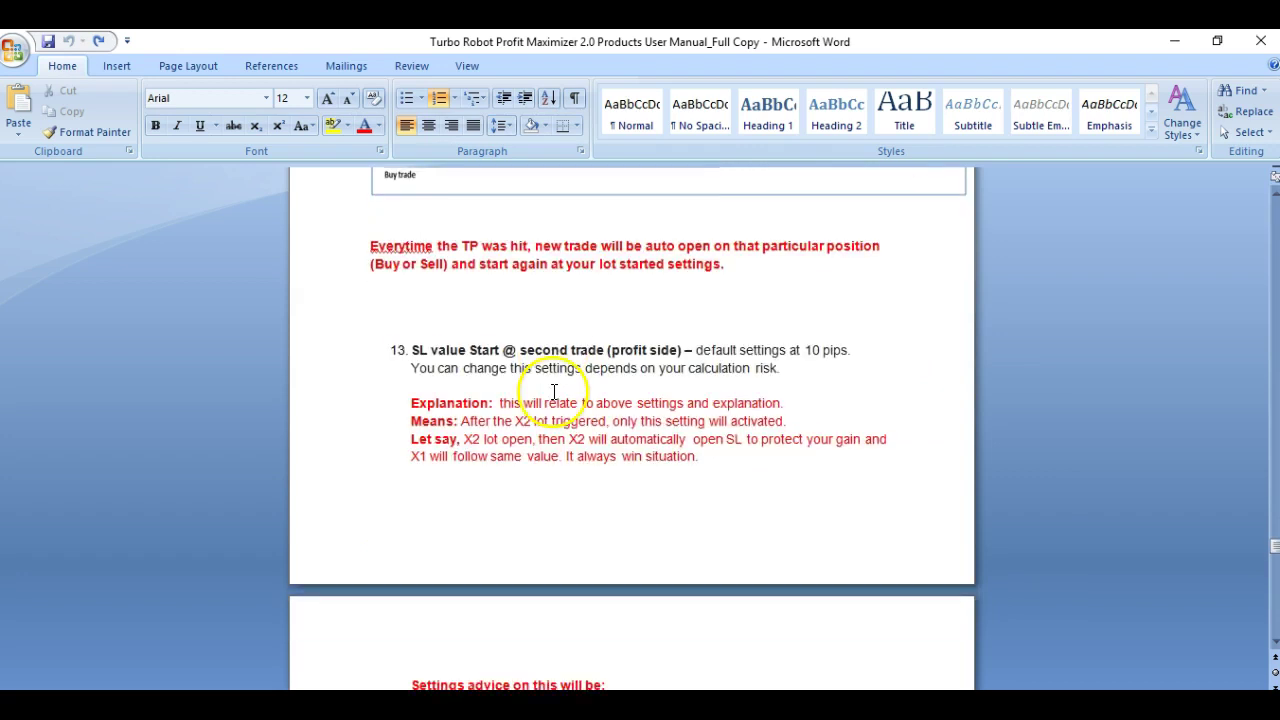
scroll(560, 396, "down", 8)
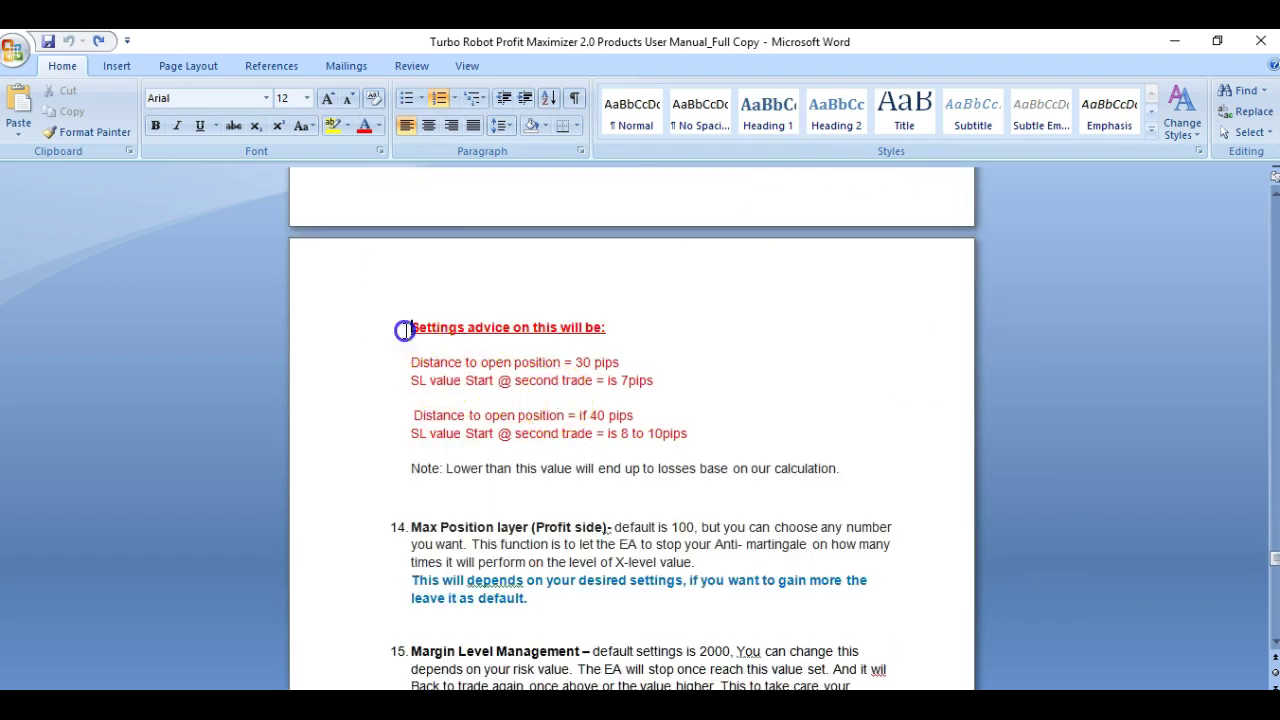
left_click_drag(404, 330, 600, 330)
left_click(783, 360)
scroll(766, 408, "down", 4)
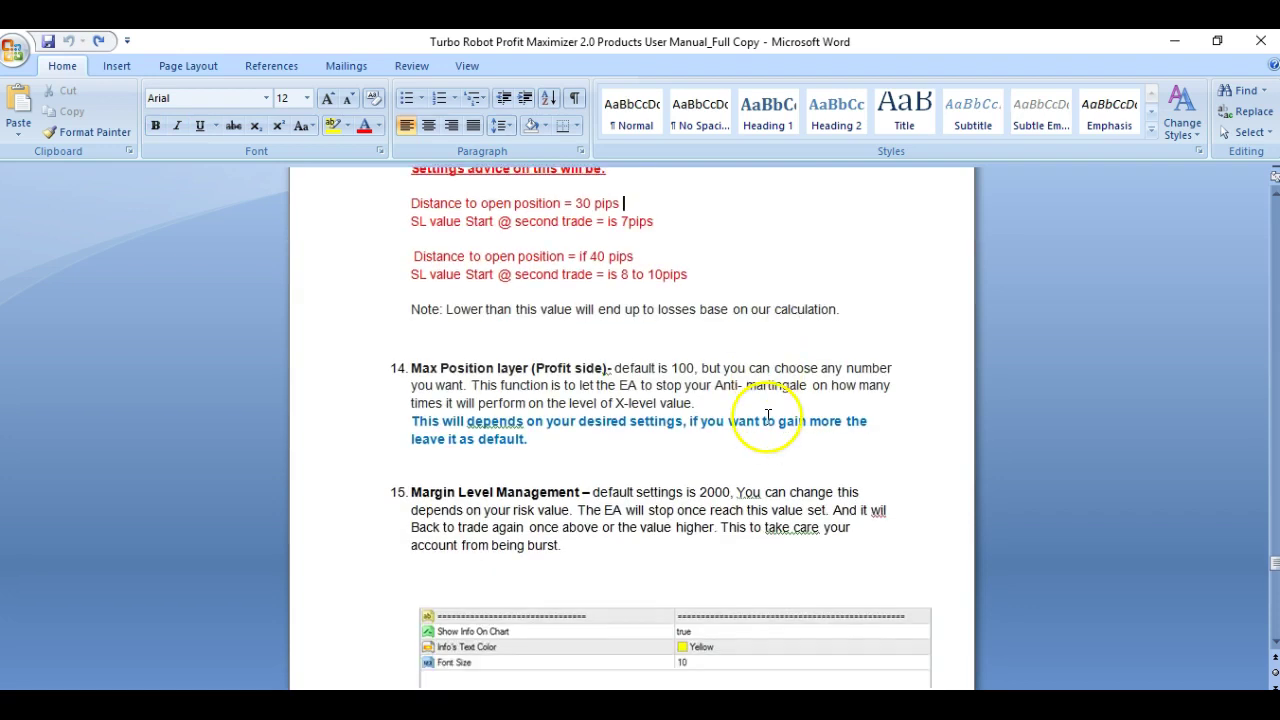
scroll(767, 414, "down", 1)
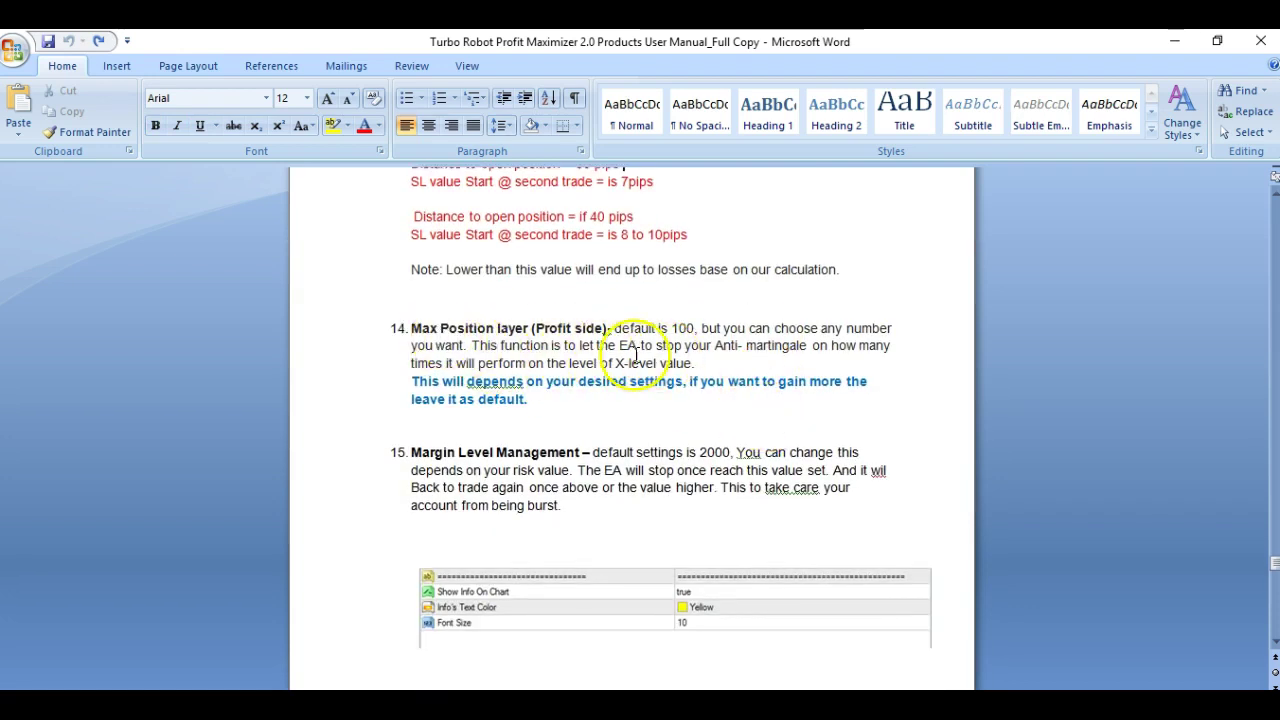
scroll(638, 355, "down", 2)
scroll(646, 378, "down", 1)
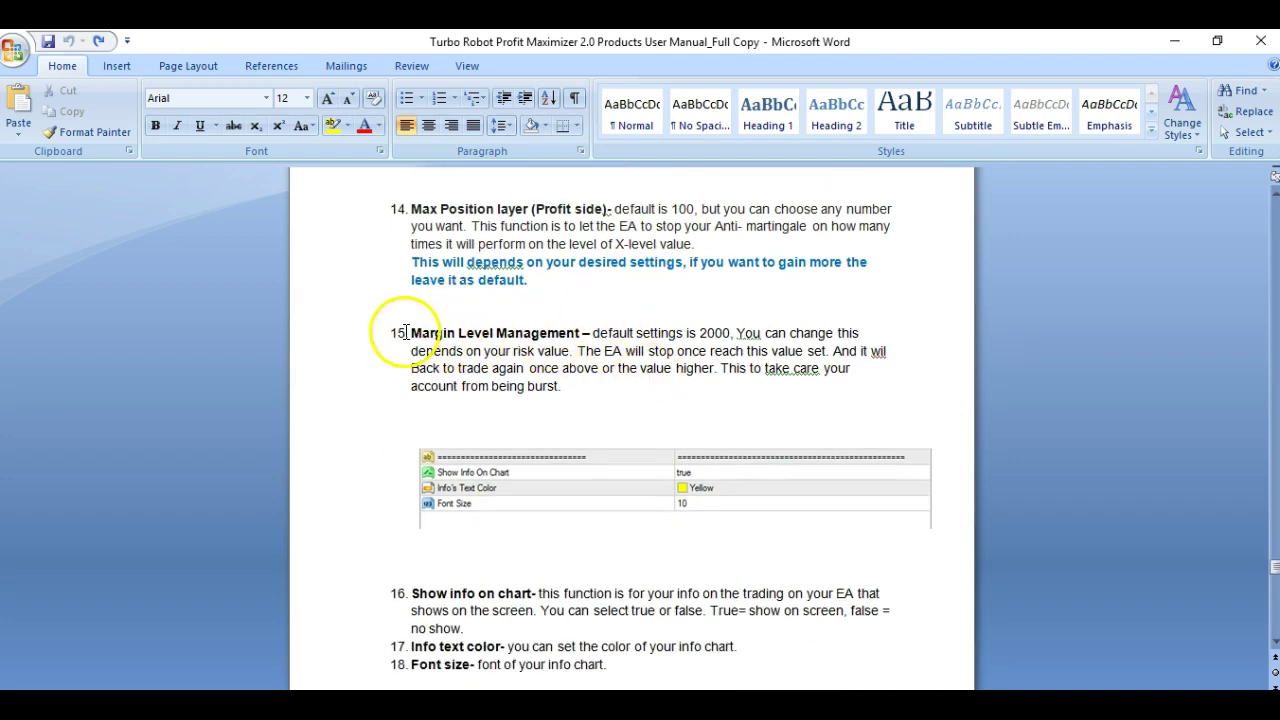
left_click_drag(405, 332, 547, 330)
left_click_drag(413, 347, 415, 348)
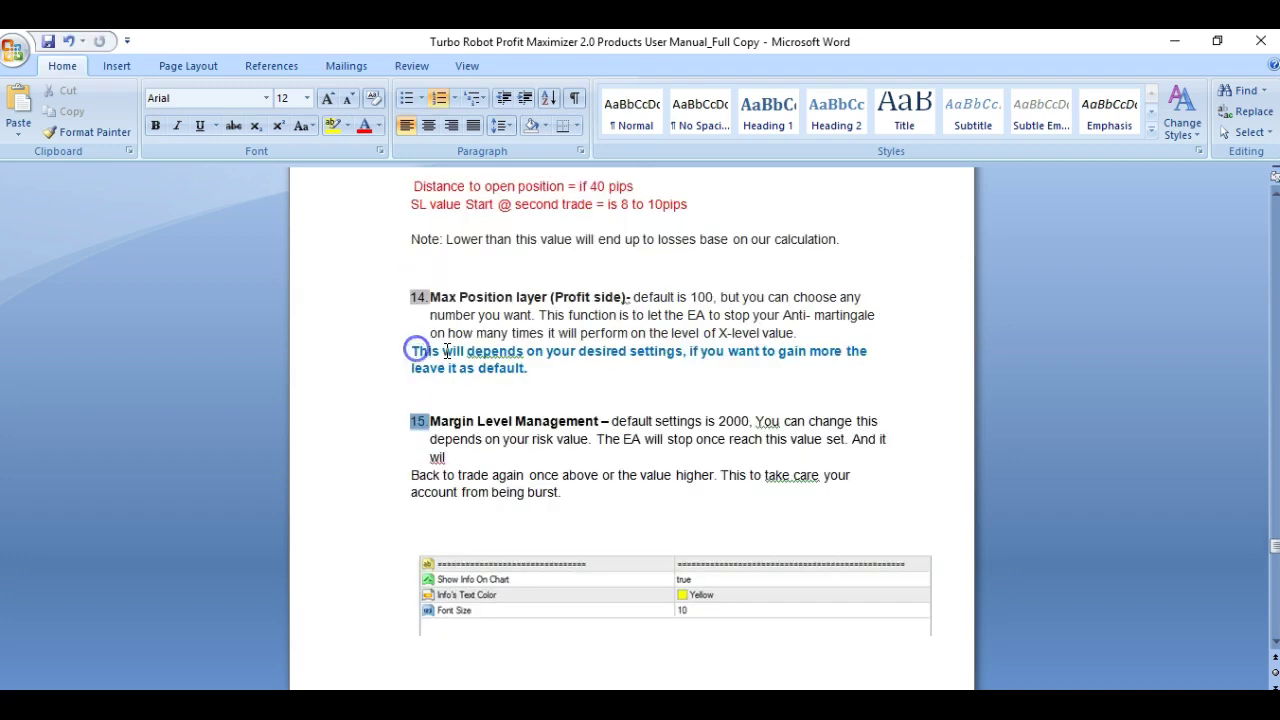
key("ctrl+z")
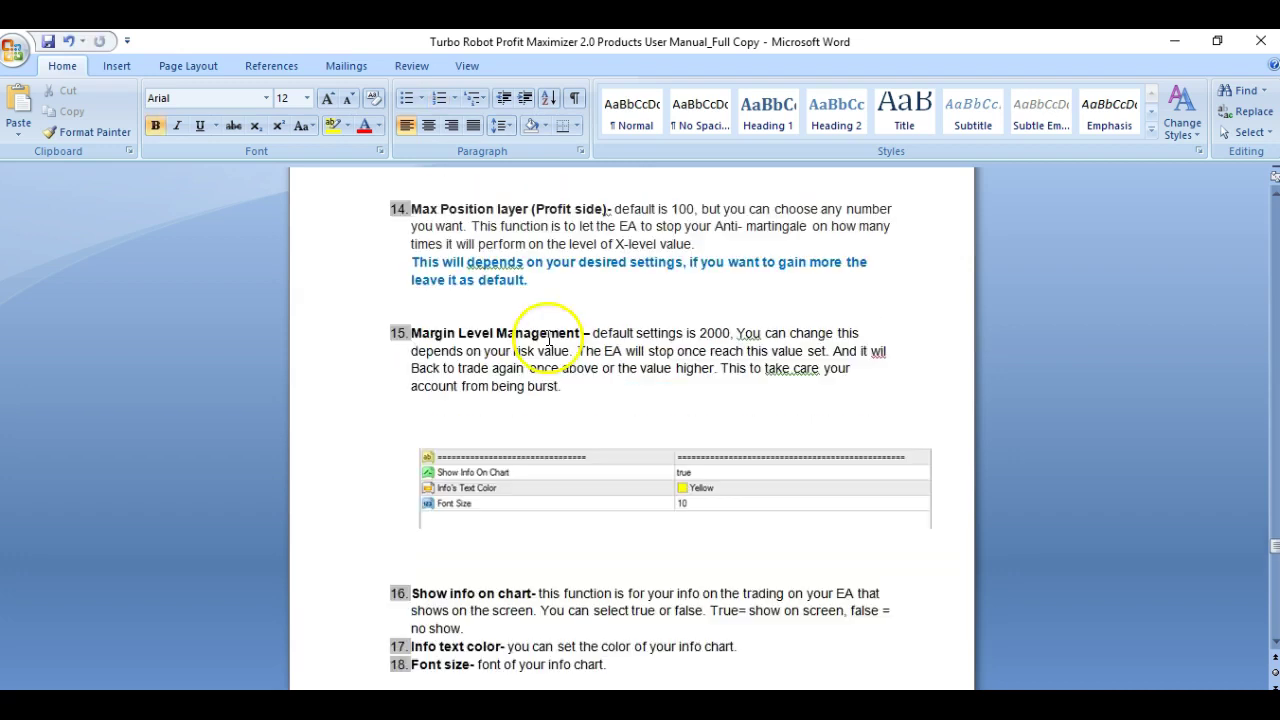
left_click(660, 351)
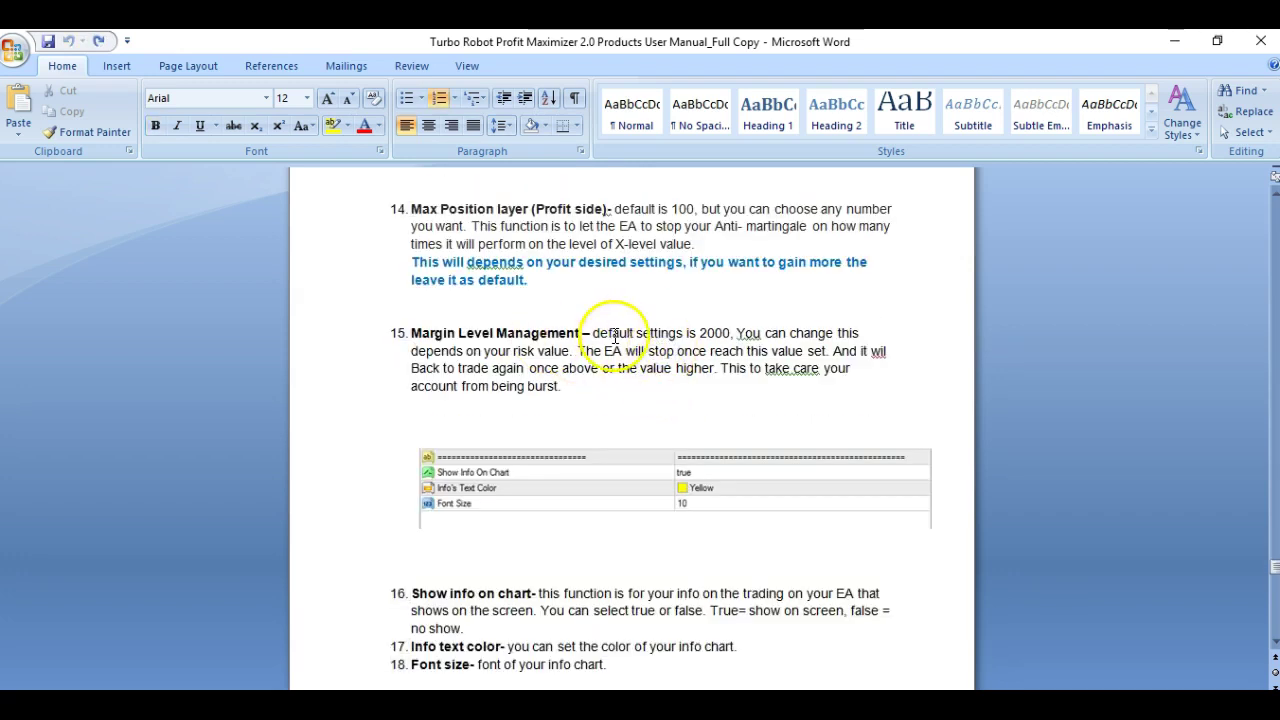
left_click(712, 360)
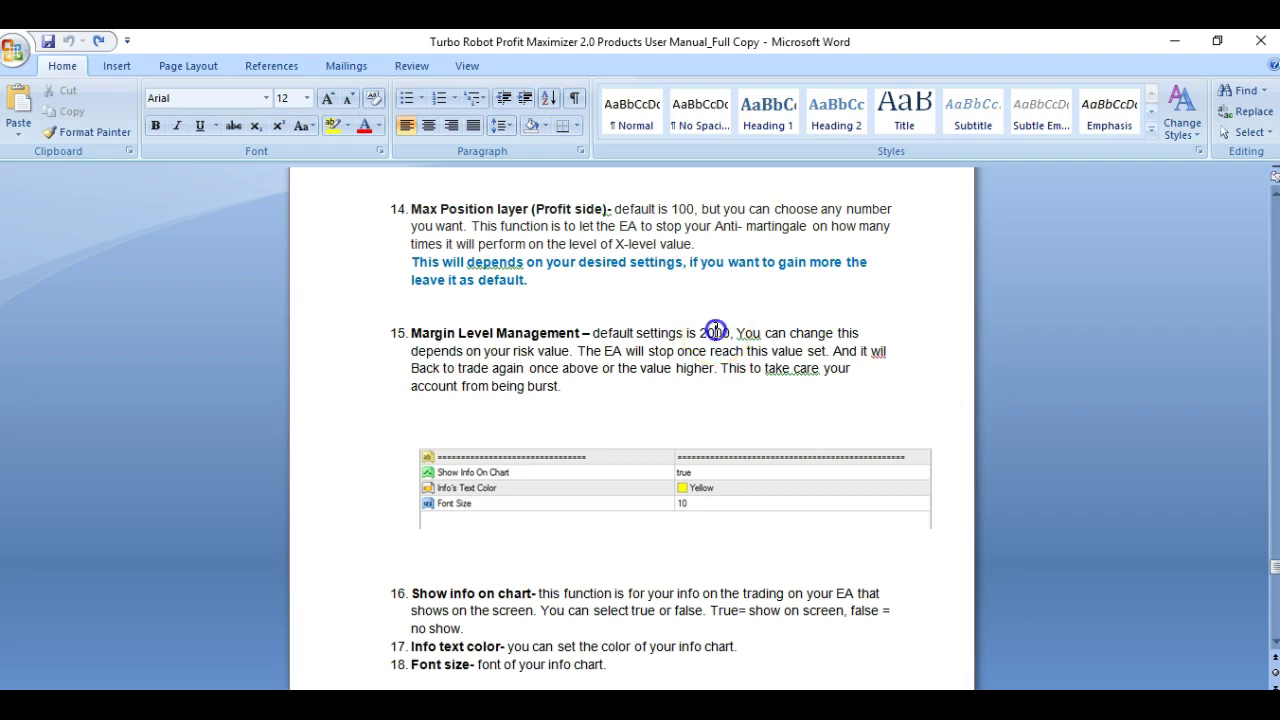
- Replace the 2000 Margin Level Management default in item 15 with 3000
double_click(715, 332)
double_click(710, 335)
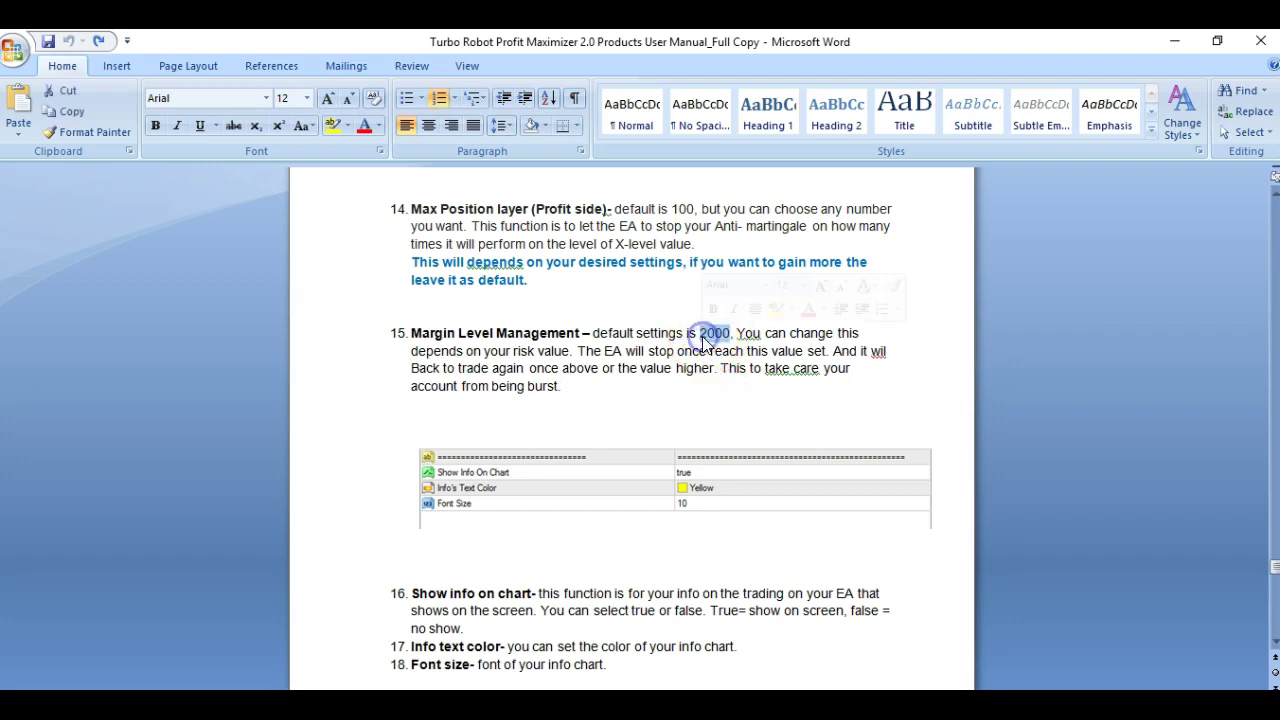
left_click(712, 349)
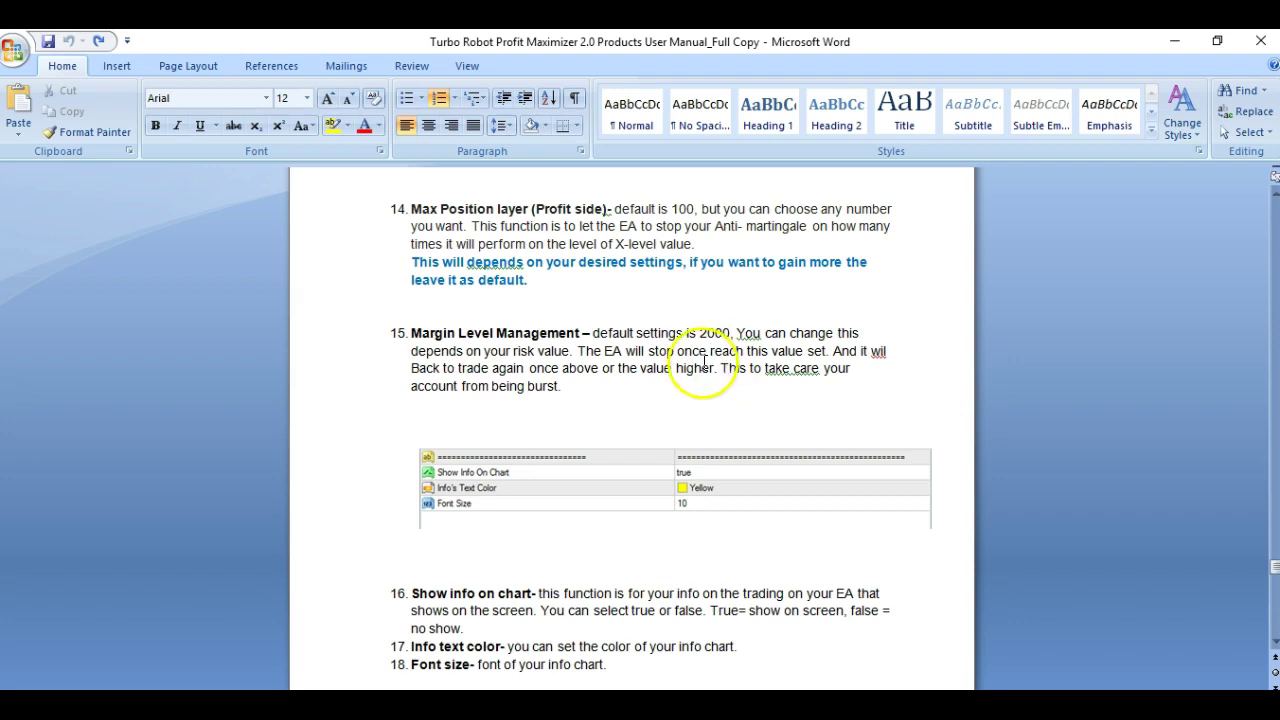
left_click(764, 400)
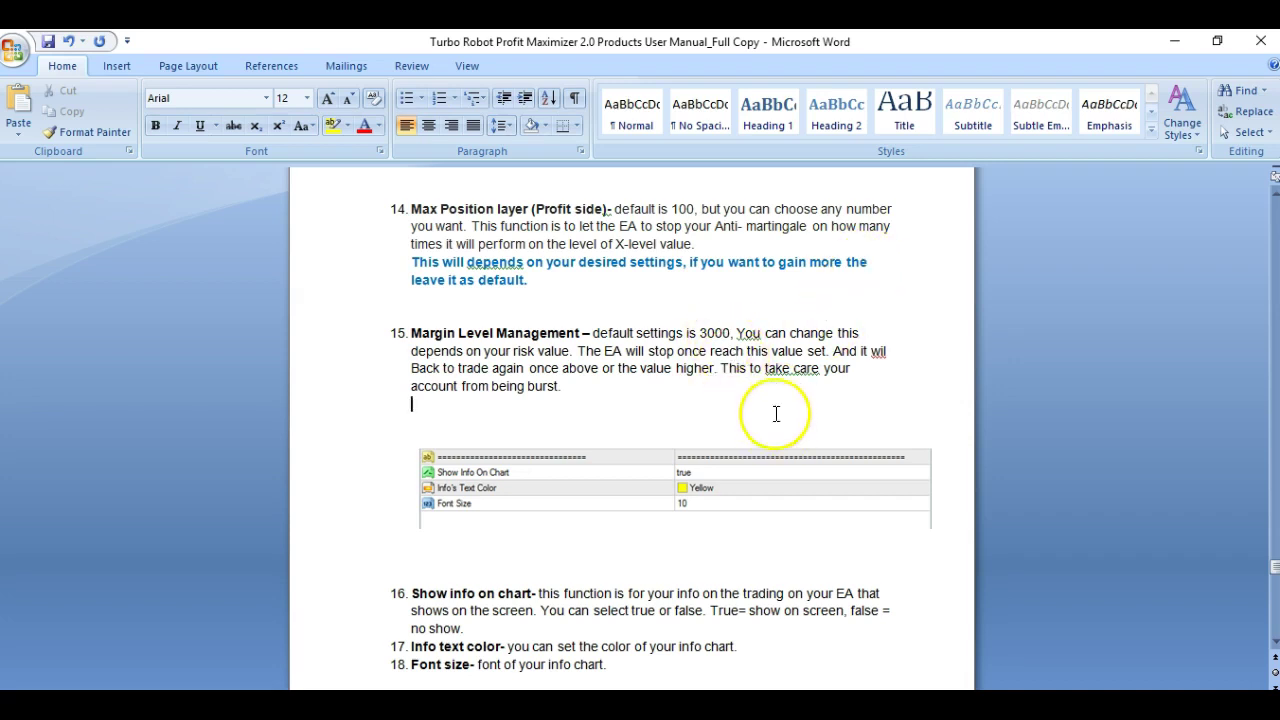
left_click(772, 402)
scroll(766, 380, "down", 2)
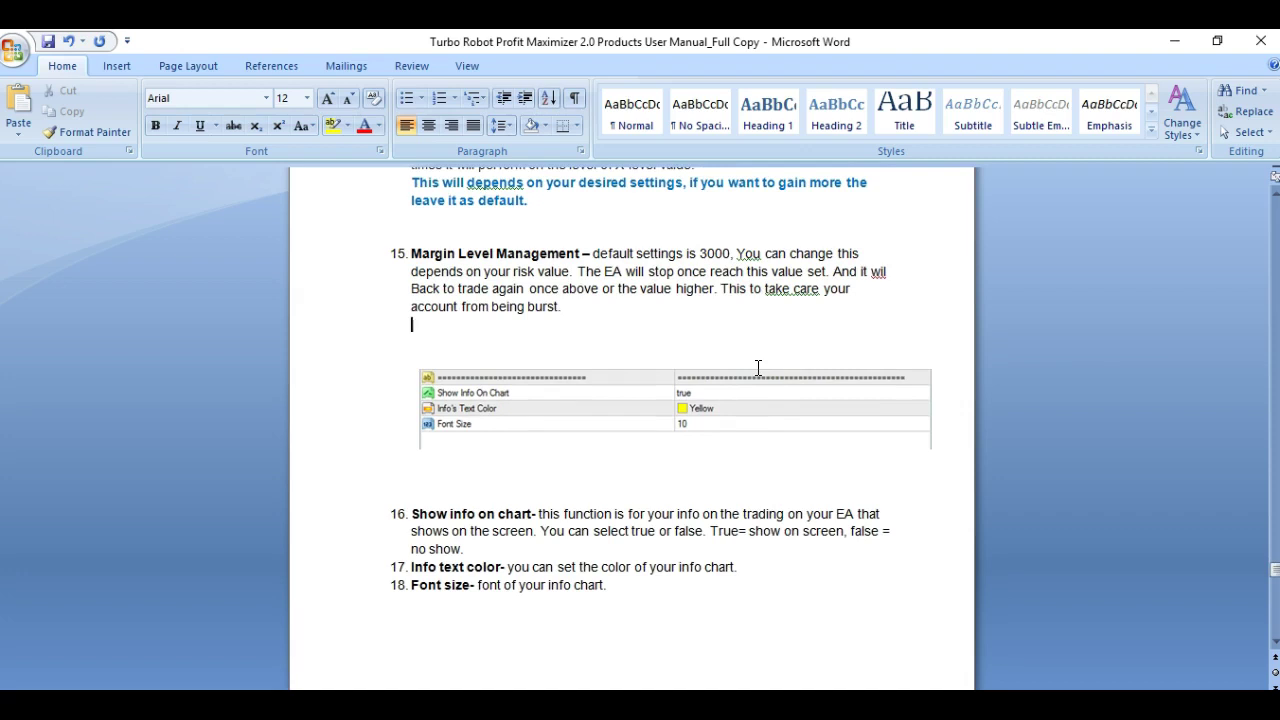
scroll(758, 368, "down", 1)
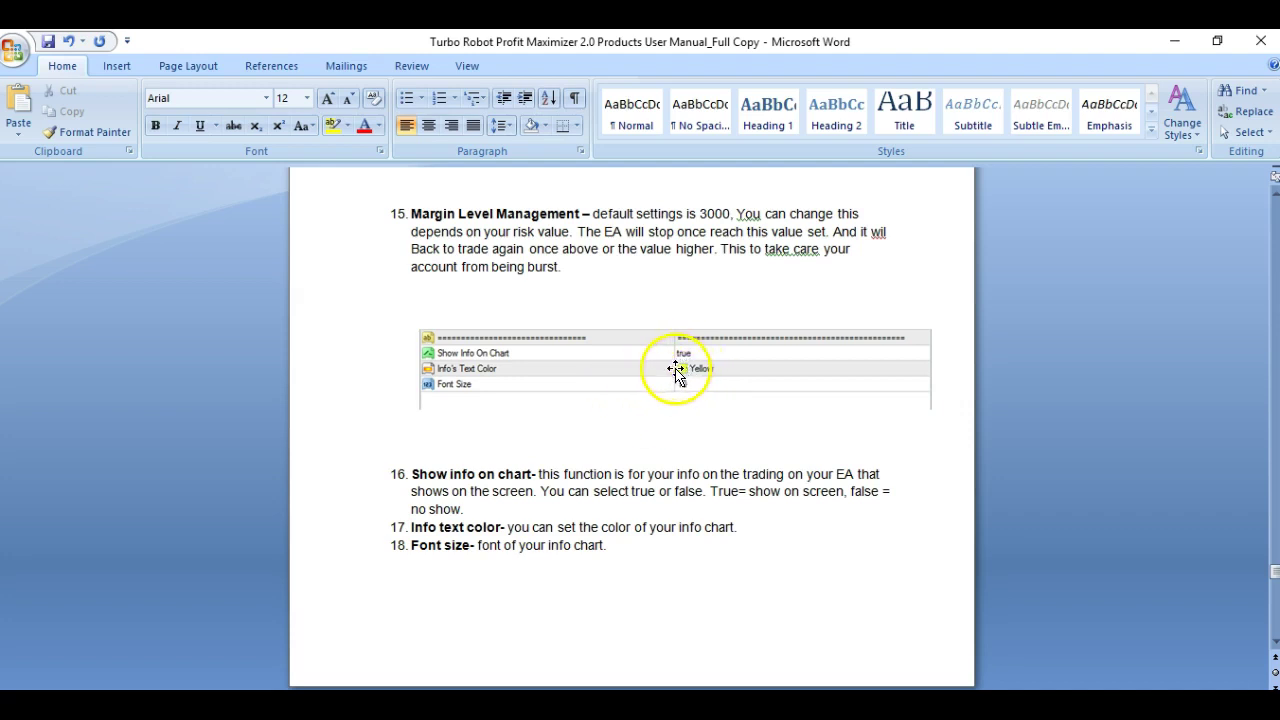
- Scroll Word's manual to the Tested value Settings advice, showing the EA's Inputs tab screenshot
left_click_drag(411, 474, 537, 476)
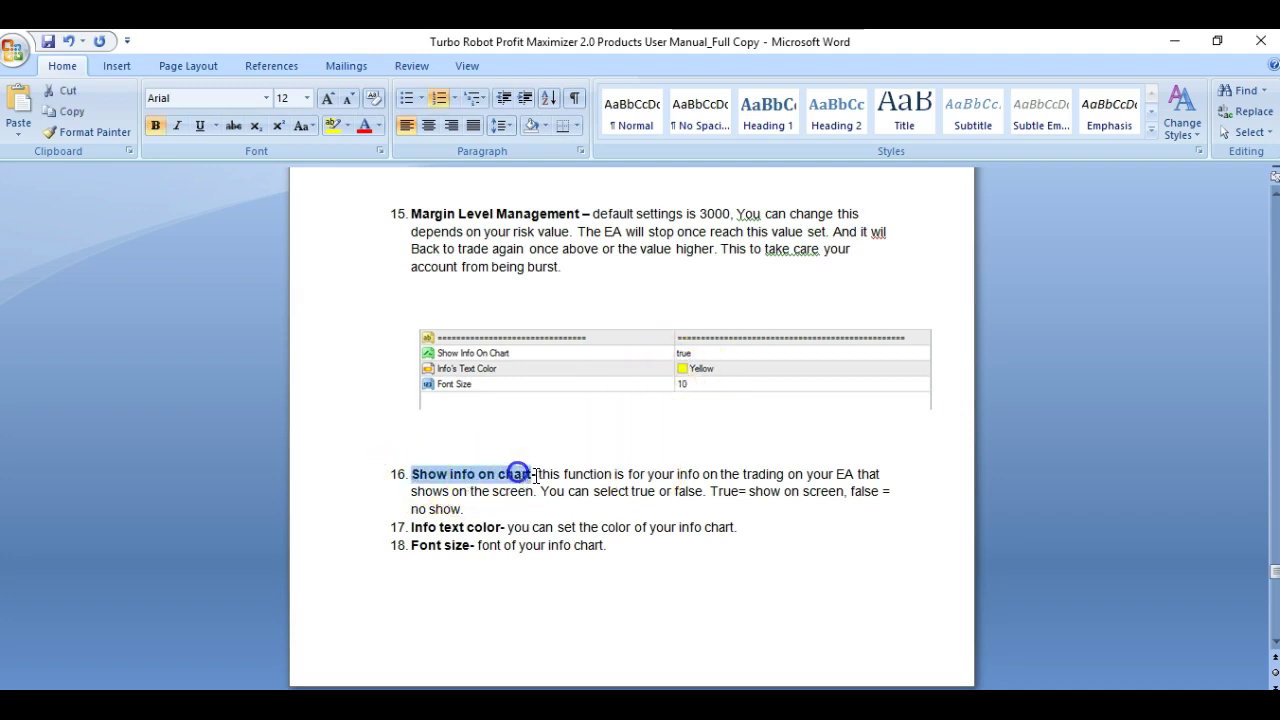
left_click(580, 490)
scroll(529, 524, "down", 7)
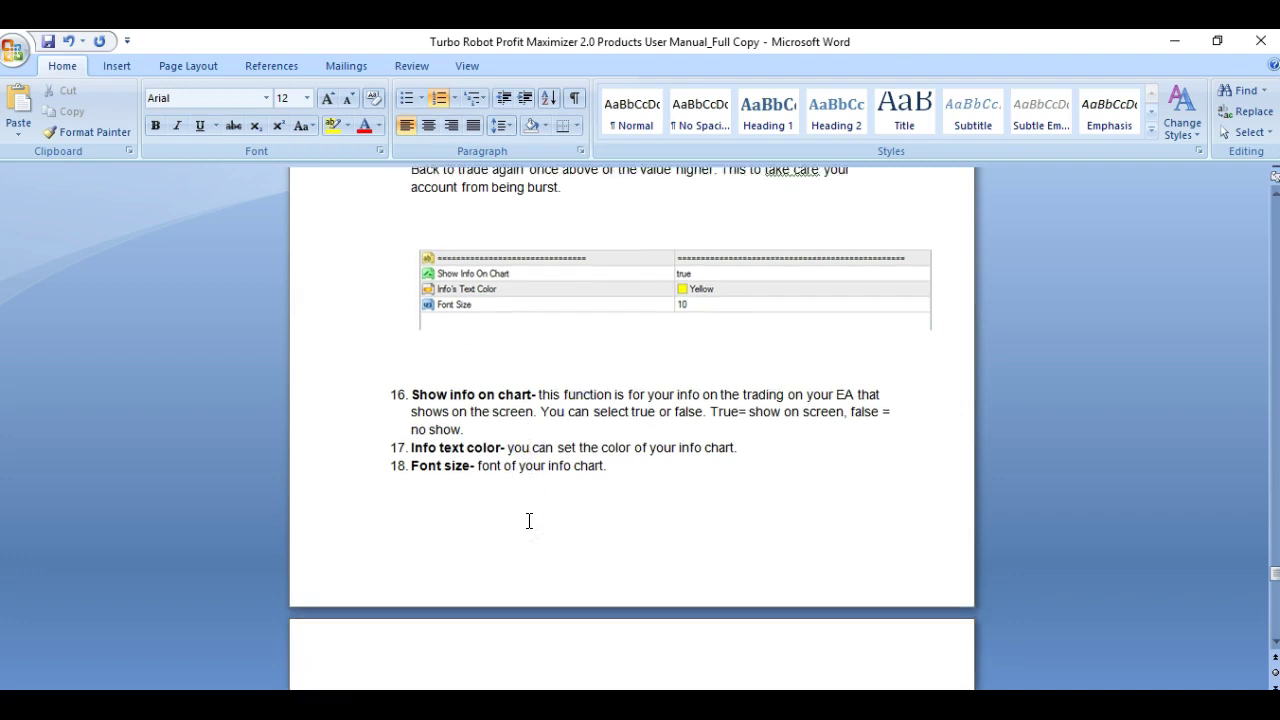
scroll(529, 524, "down", 2)
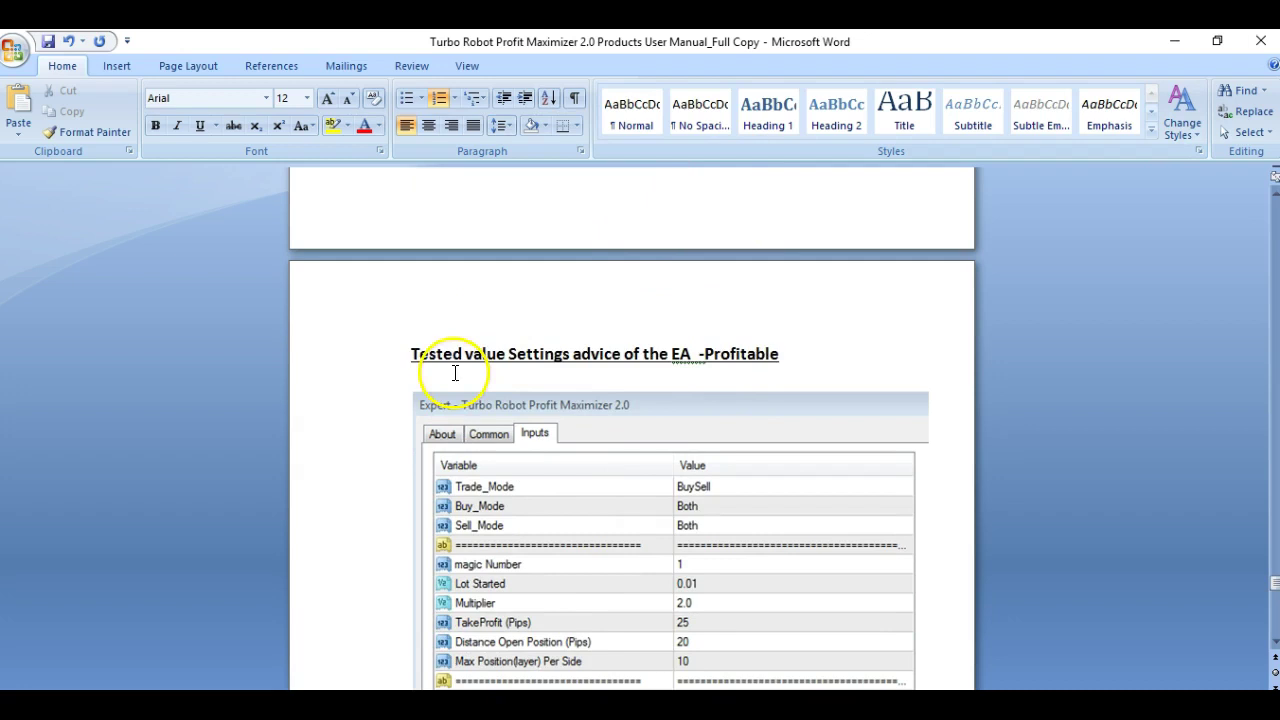
- Highlight the Tested value Settings advice heading and scroll through the tested settings table
left_click_drag(409, 353, 762, 354)
left_click(866, 376)
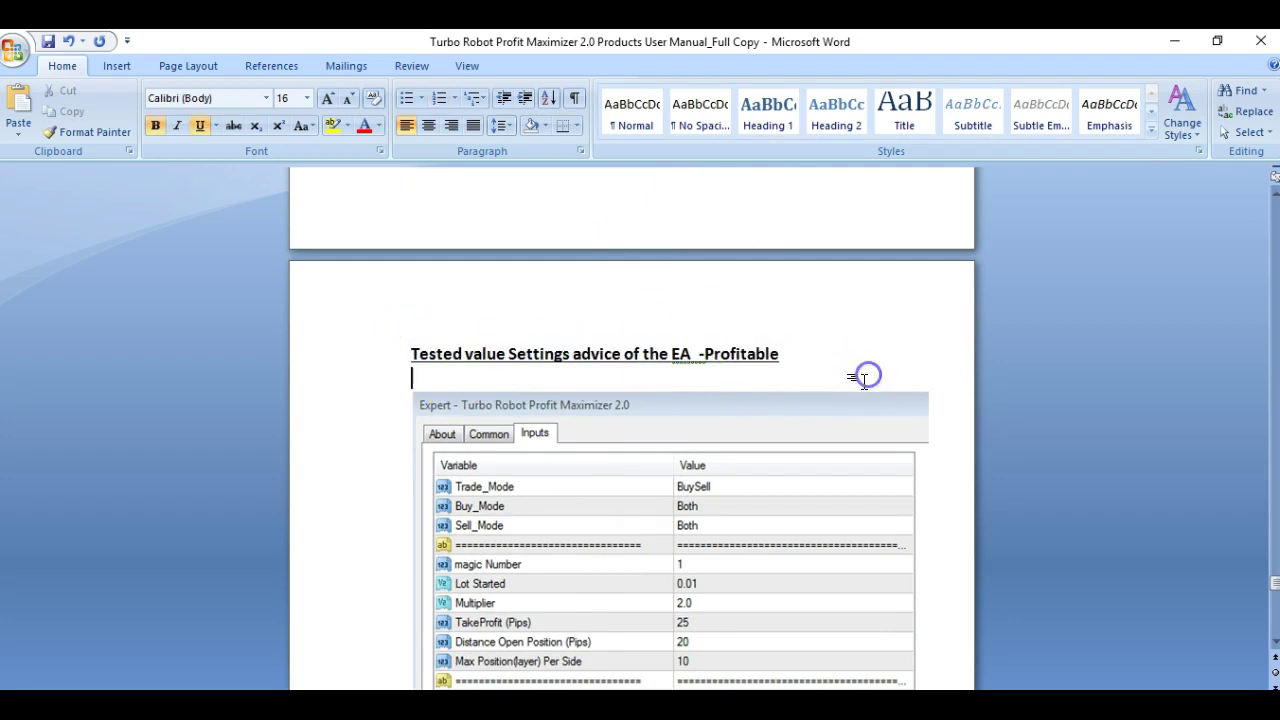
scroll(863, 382, "down", 5)
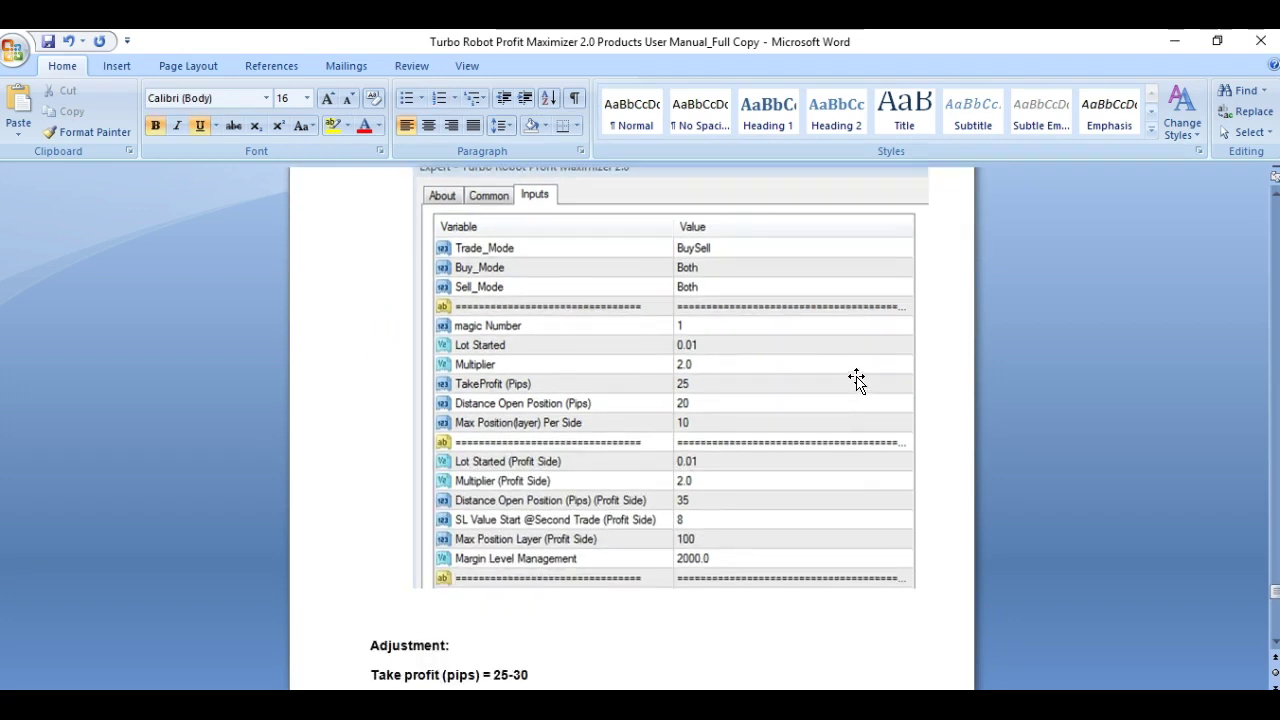
scroll(857, 378, "down", 2)
scroll(820, 466, "down", 2)
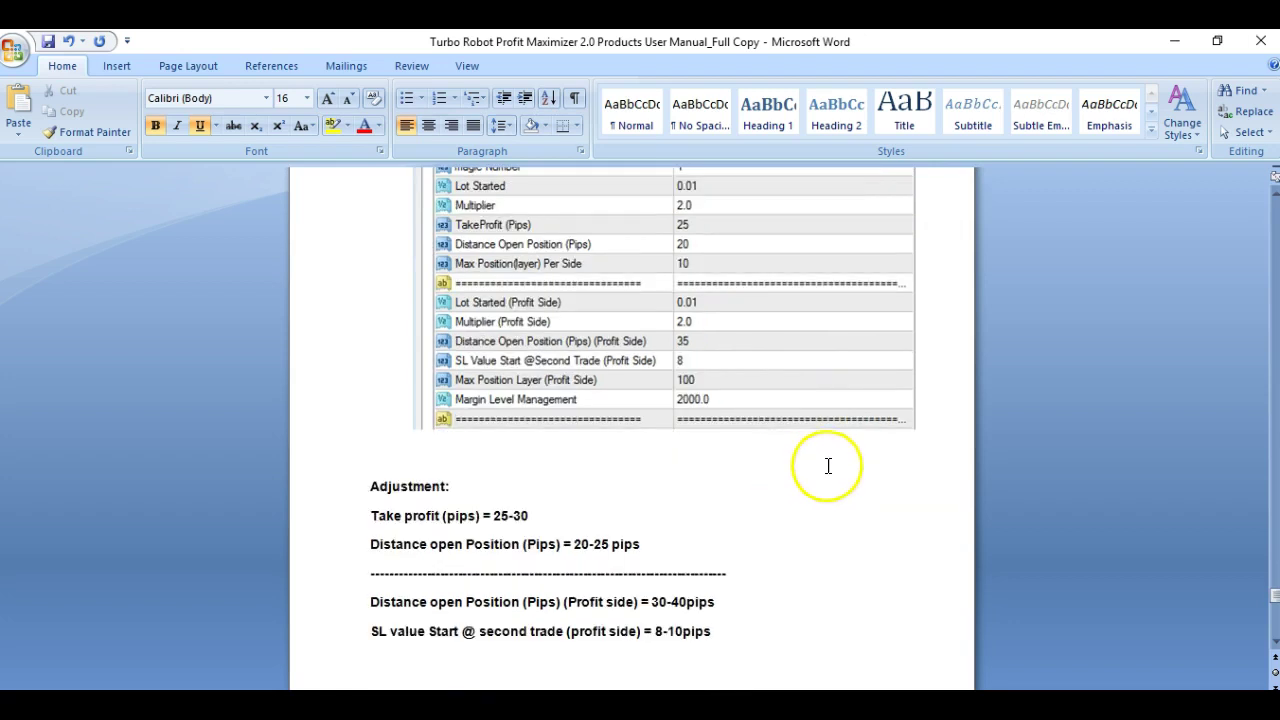
- Mark the Adjustment: values and continue to the Best Currency pair to choose page
left_click(699, 487)
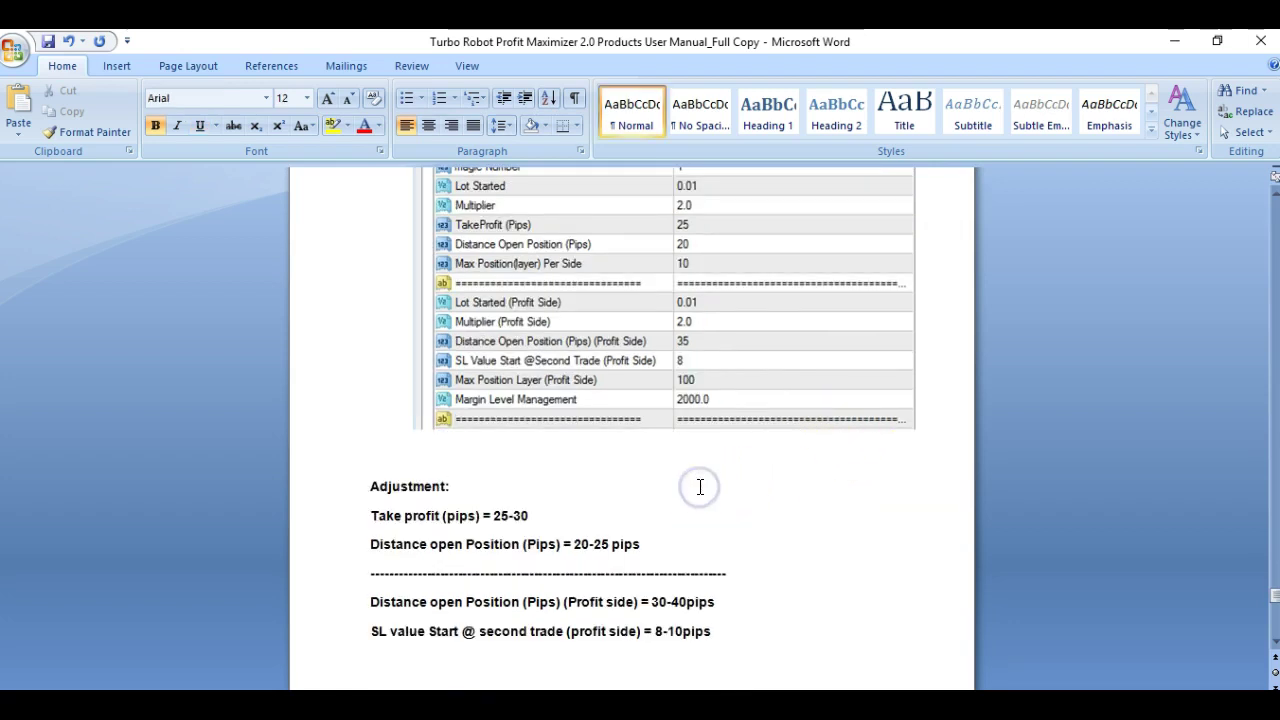
scroll(700, 487, "down", 2)
left_click_drag(345, 404, 452, 408)
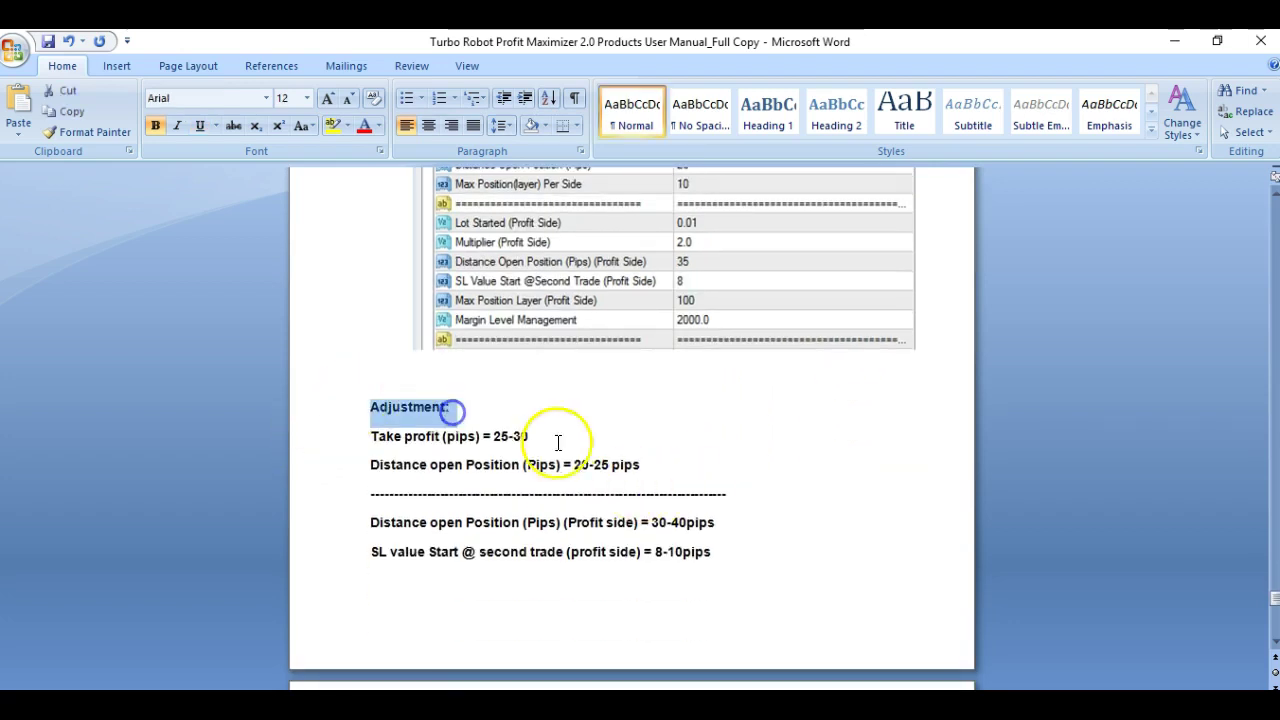
left_click(558, 438)
scroll(651, 463, "down", 4)
- Highlight the Best Currency pair to choose heading listing EURUSD, USDJPY and other pairs
left_click(759, 406)
scroll(759, 408, "down", 3)
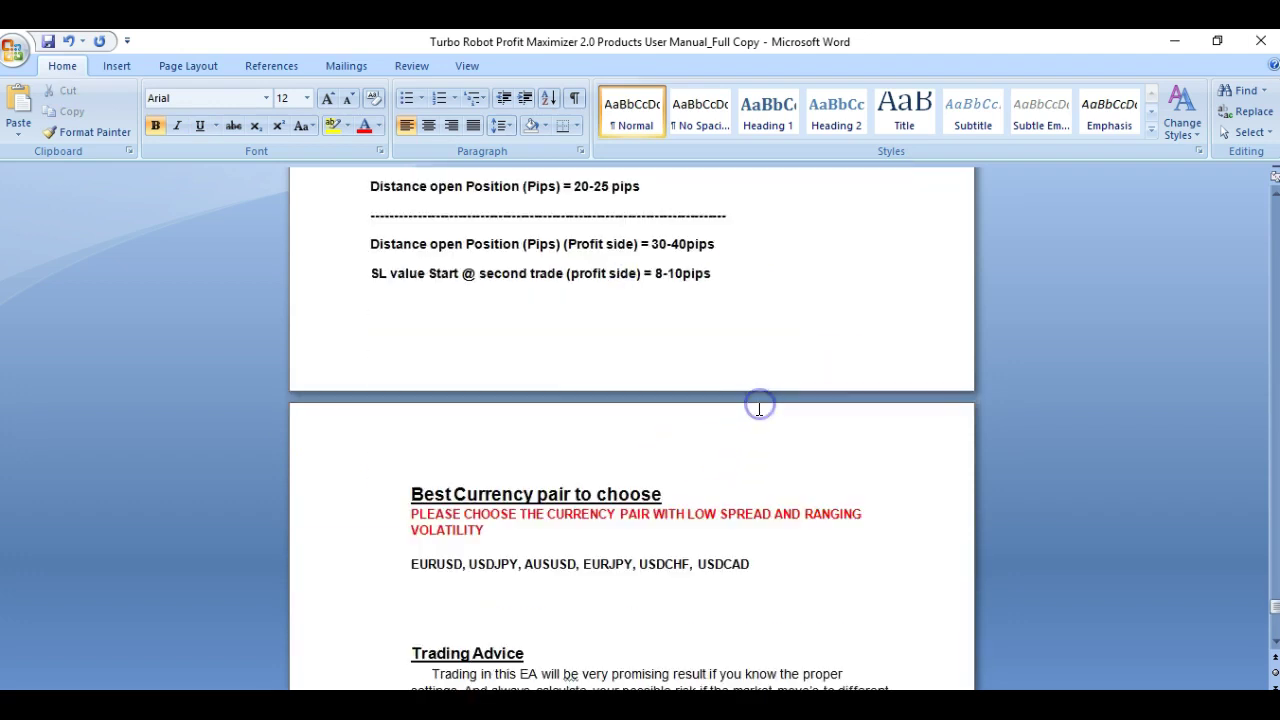
scroll(759, 408, "down", 3)
left_click_drag(411, 375, 793, 392)
left_click(793, 392)
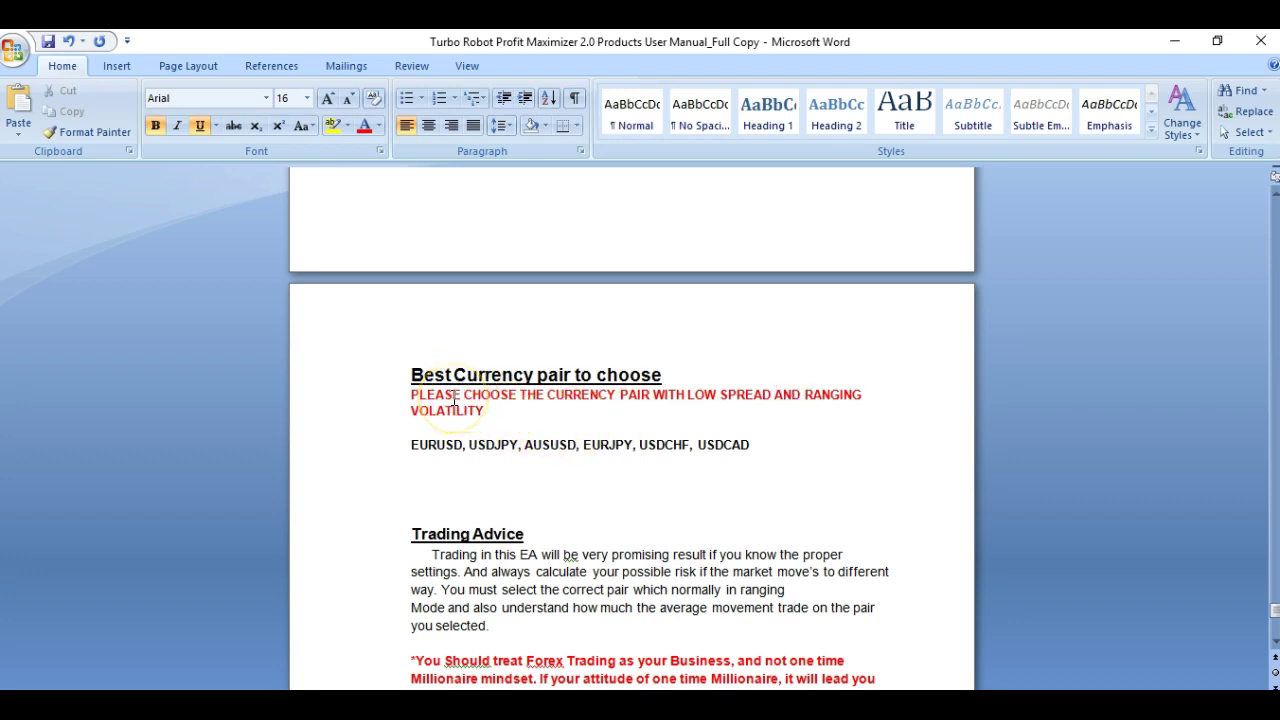
- Read through the Trading Advice pages to the end, then switch to MetaTrader 4
left_click(866, 462)
scroll(861, 461, "down", 3)
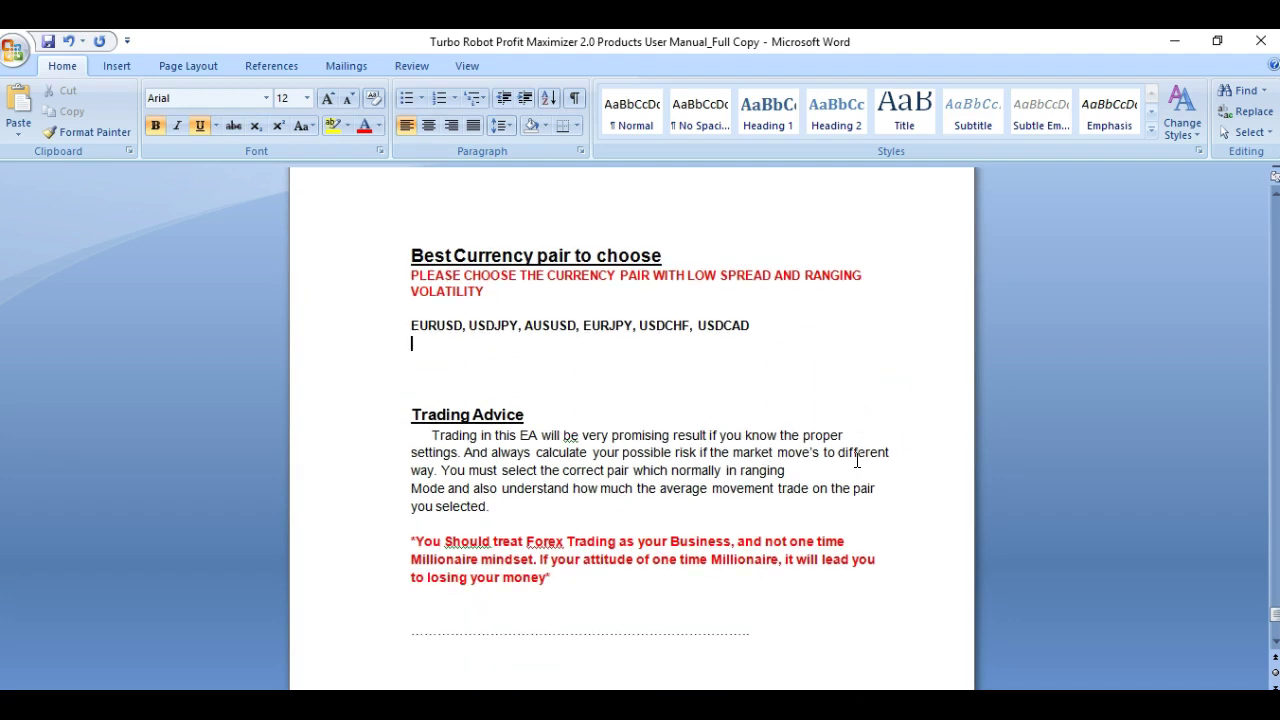
scroll(857, 461, "down", 2)
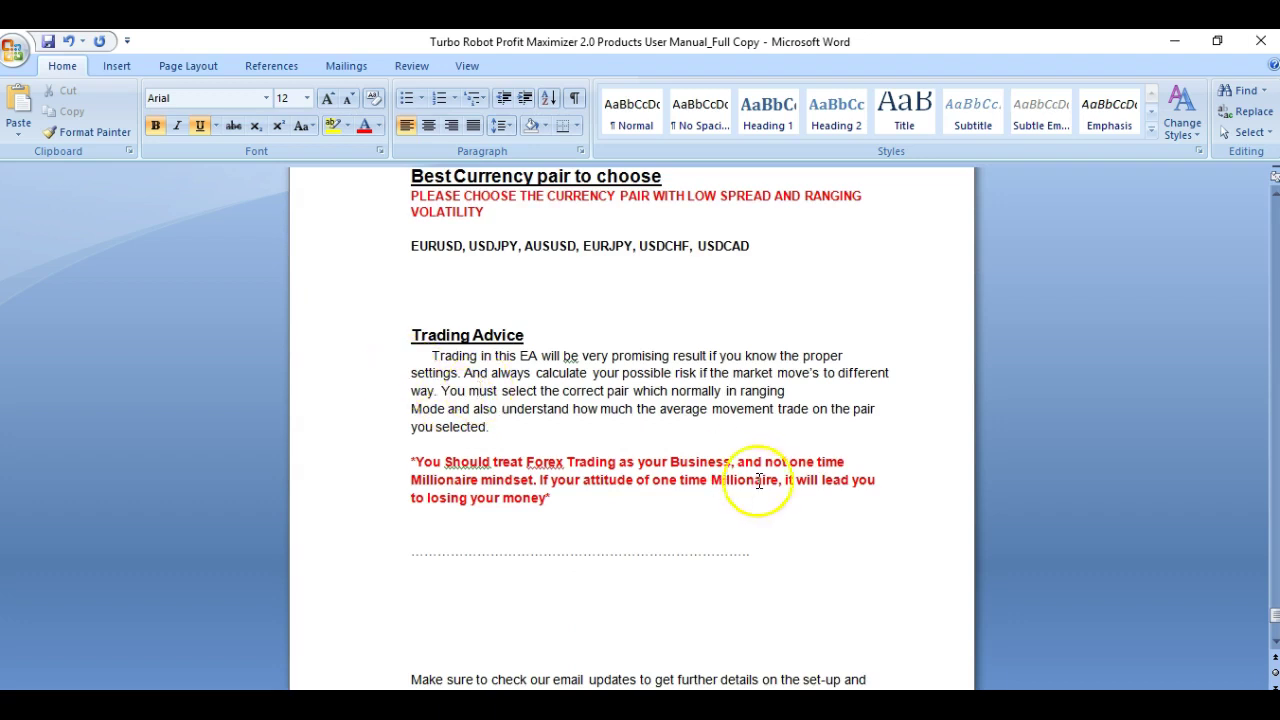
scroll(757, 500, "down", 3)
scroll(733, 478, "down", 3)
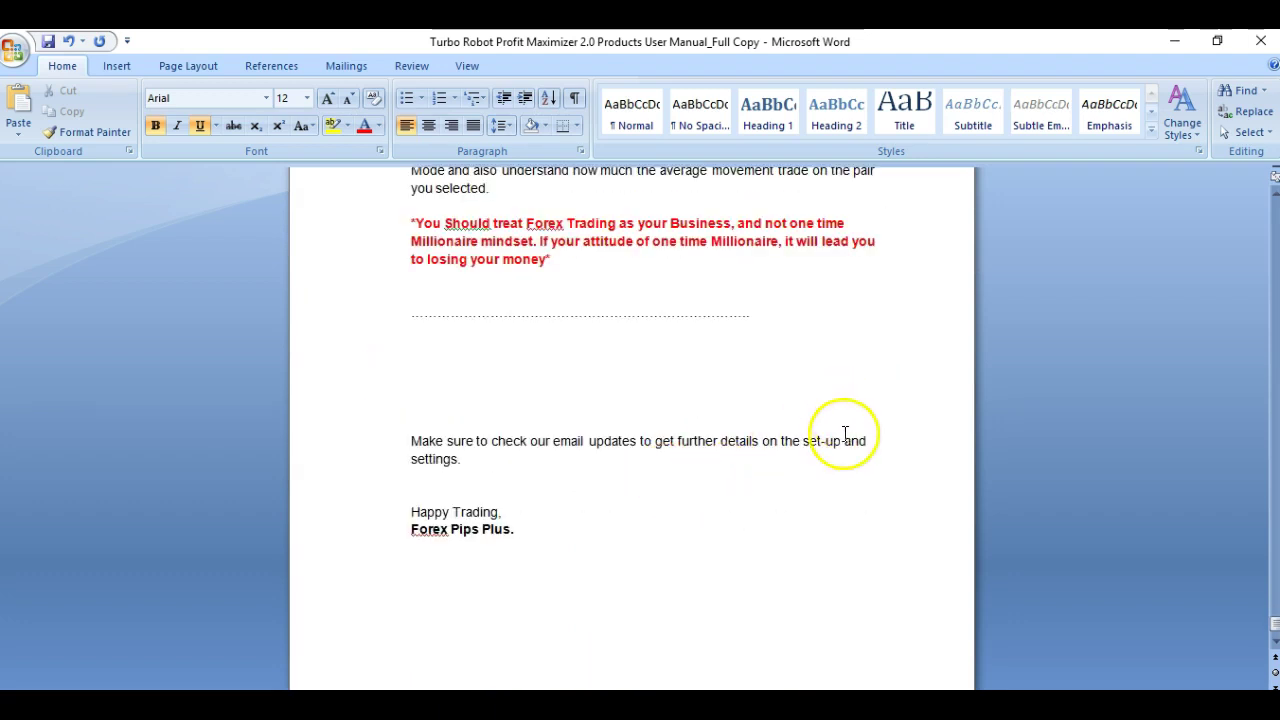
scroll(842, 435, "up", 7)
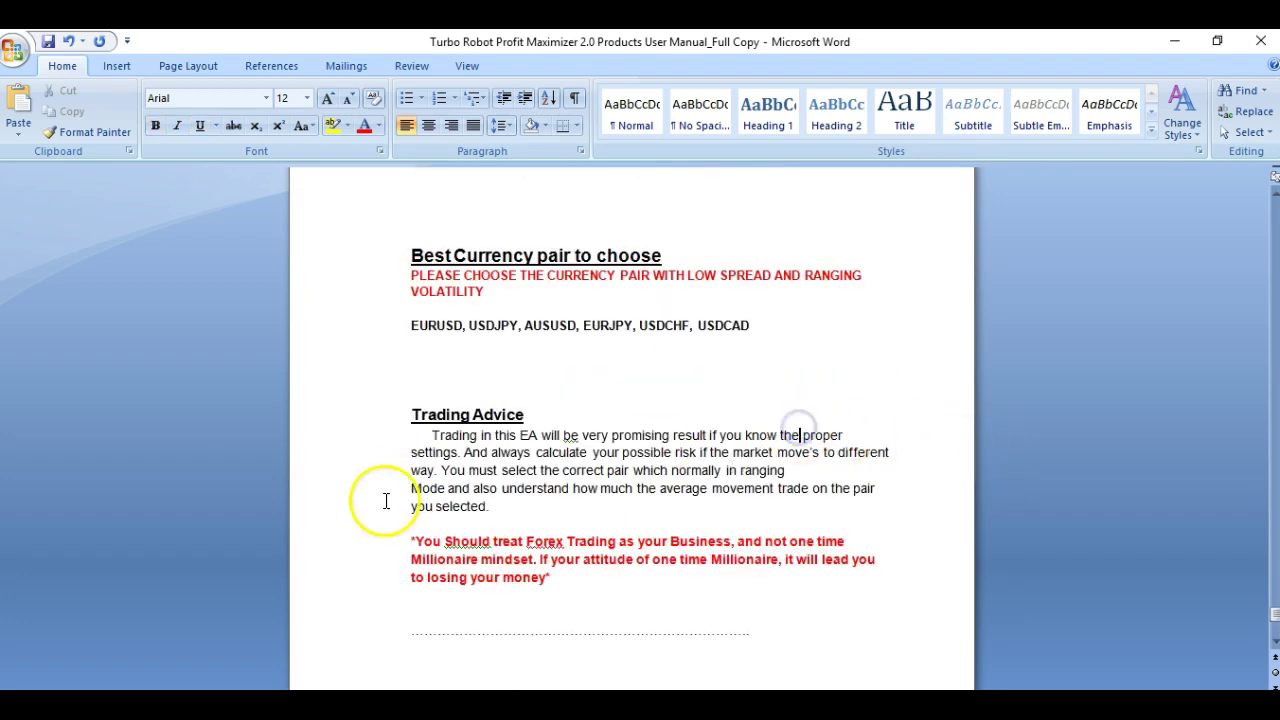
key("alt+Tab")
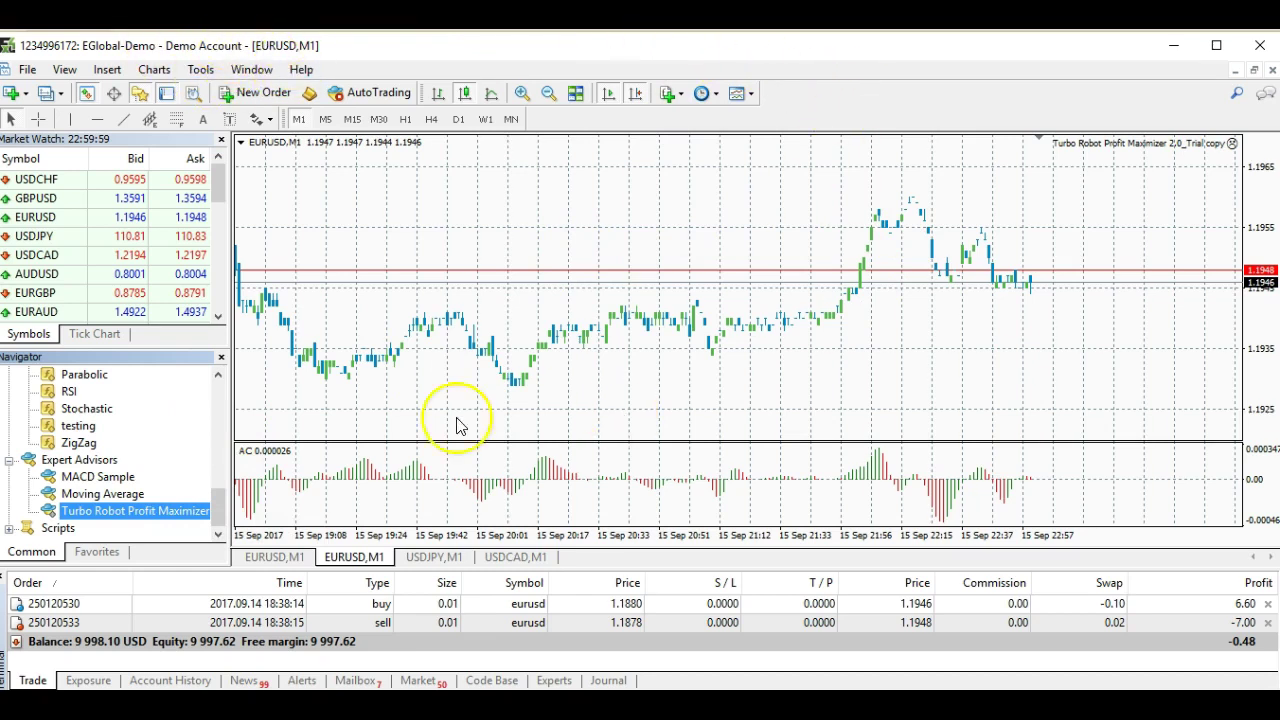
- Drop Turbo Robot Profit Maximizer 2.0_Trial onto the EURUSD M1 chart, confirming replacement of the running expert
left_click(130, 515)
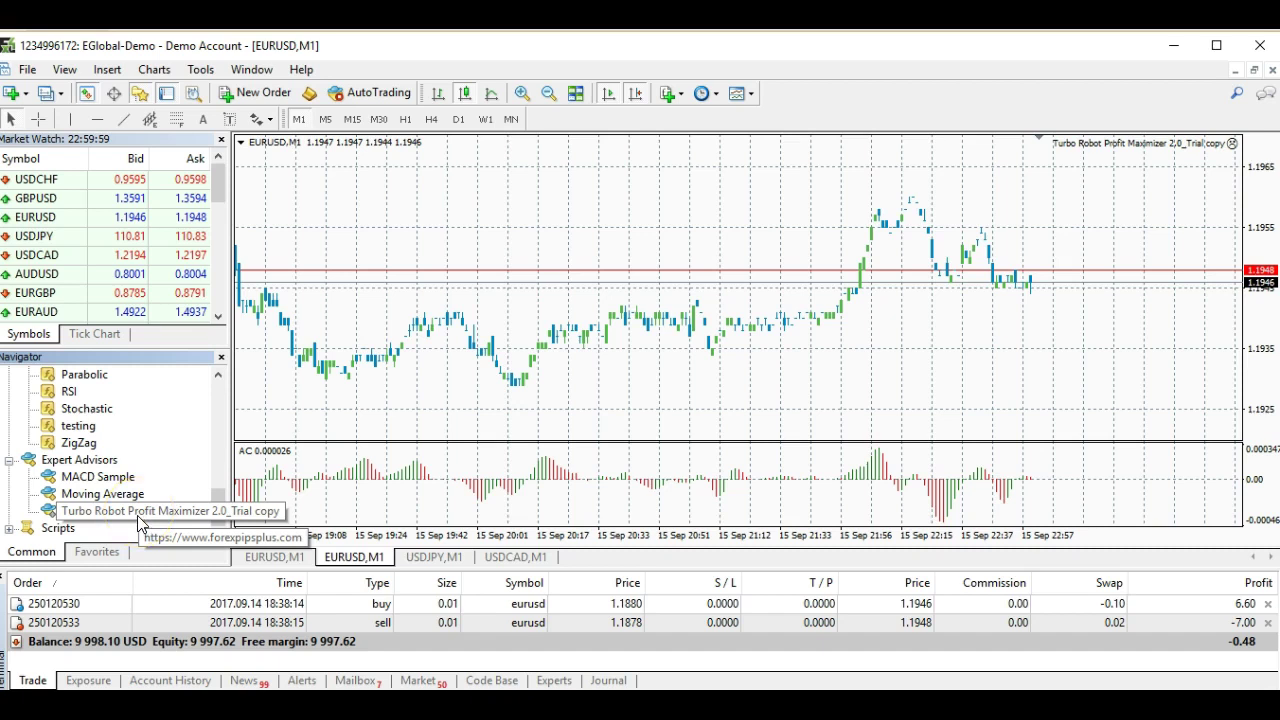
left_click_drag(137, 515, 525, 262)
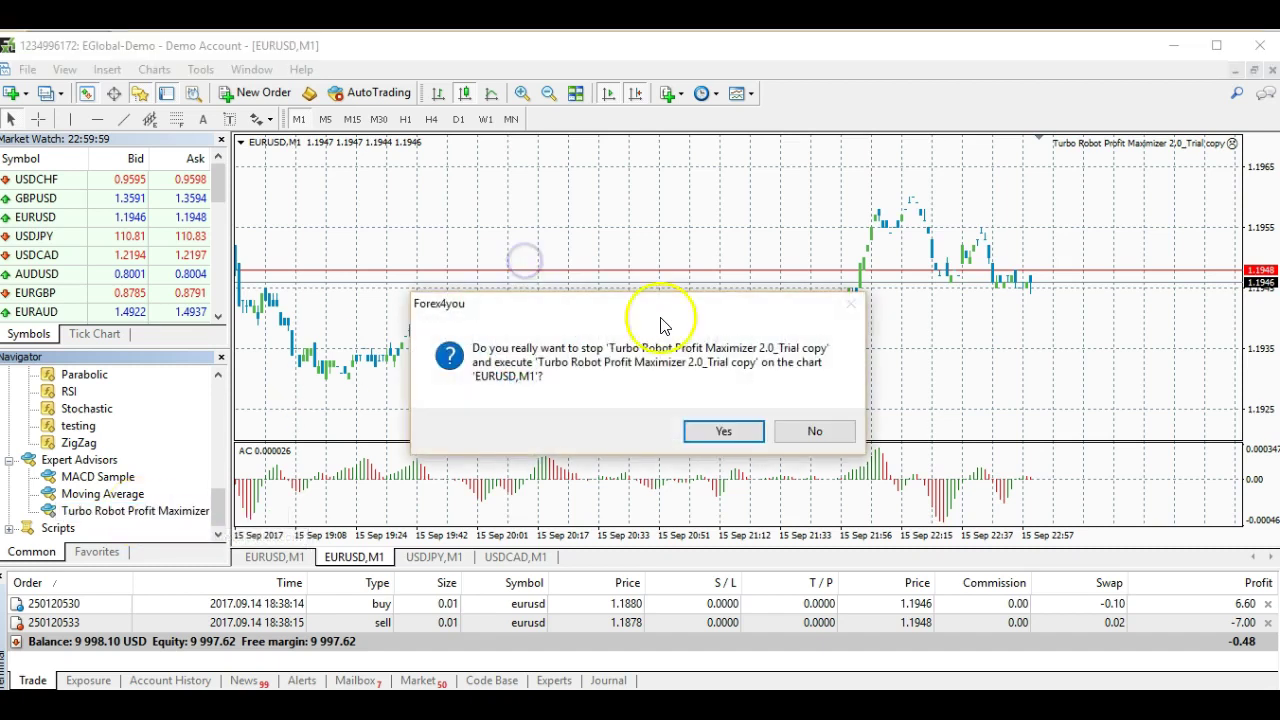
left_click(720, 445)
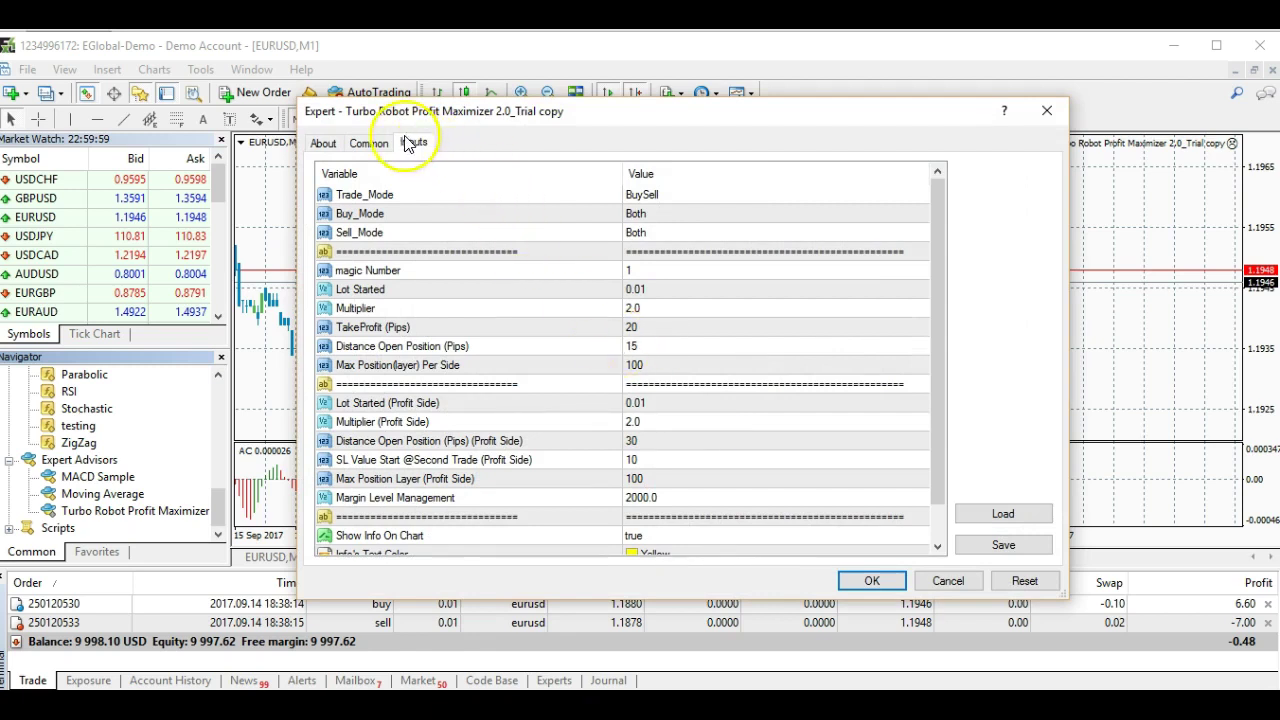
left_click_drag(920, 300, 934, 257)
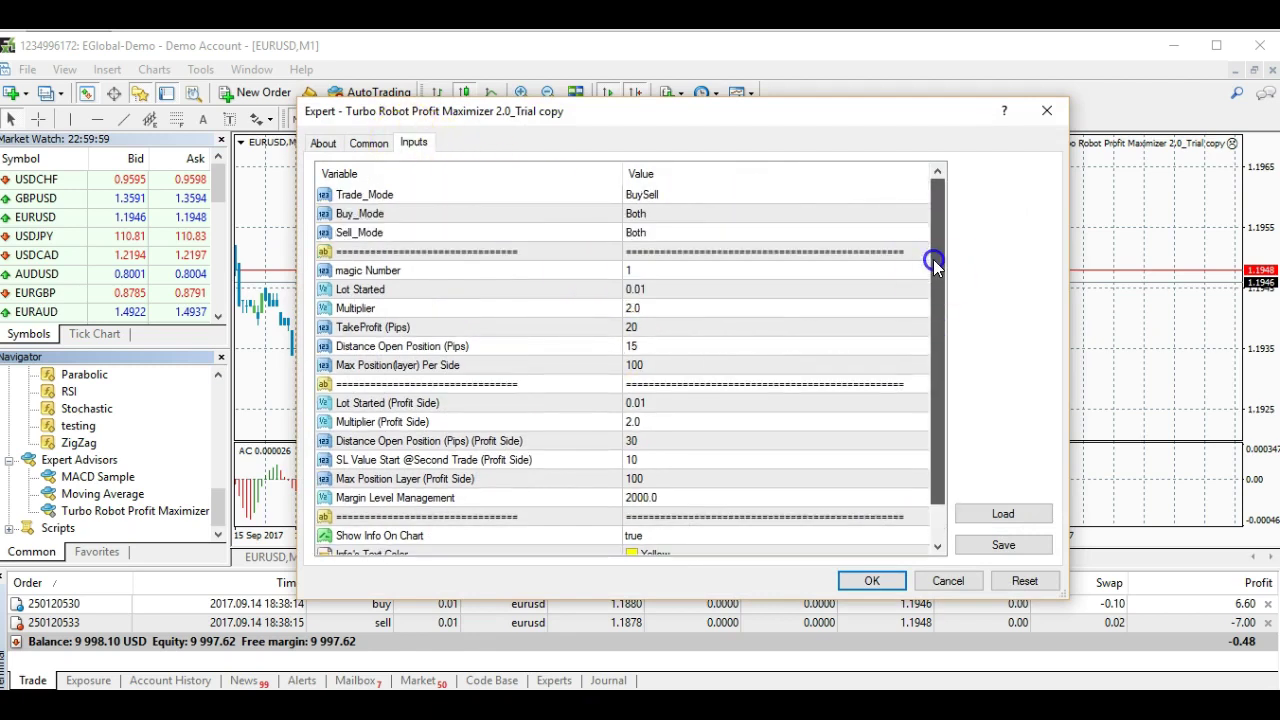
left_click(686, 199)
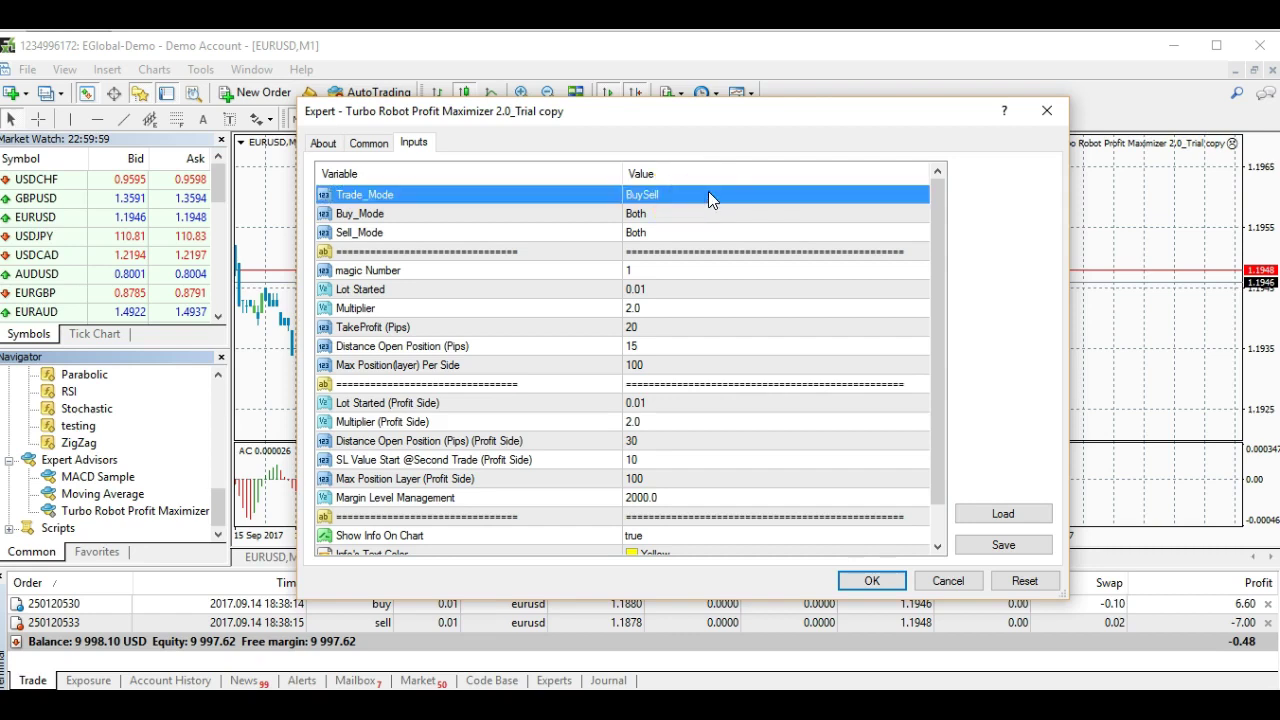
left_click(708, 195)
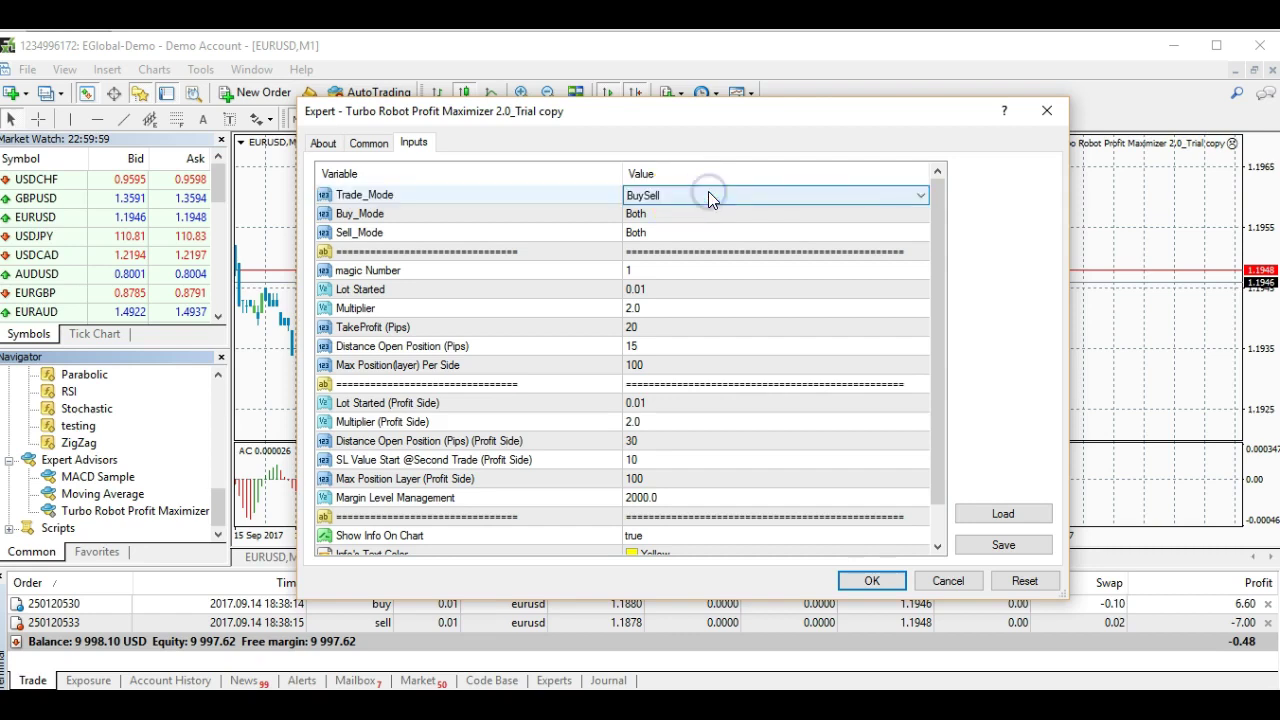
left_click(918, 196)
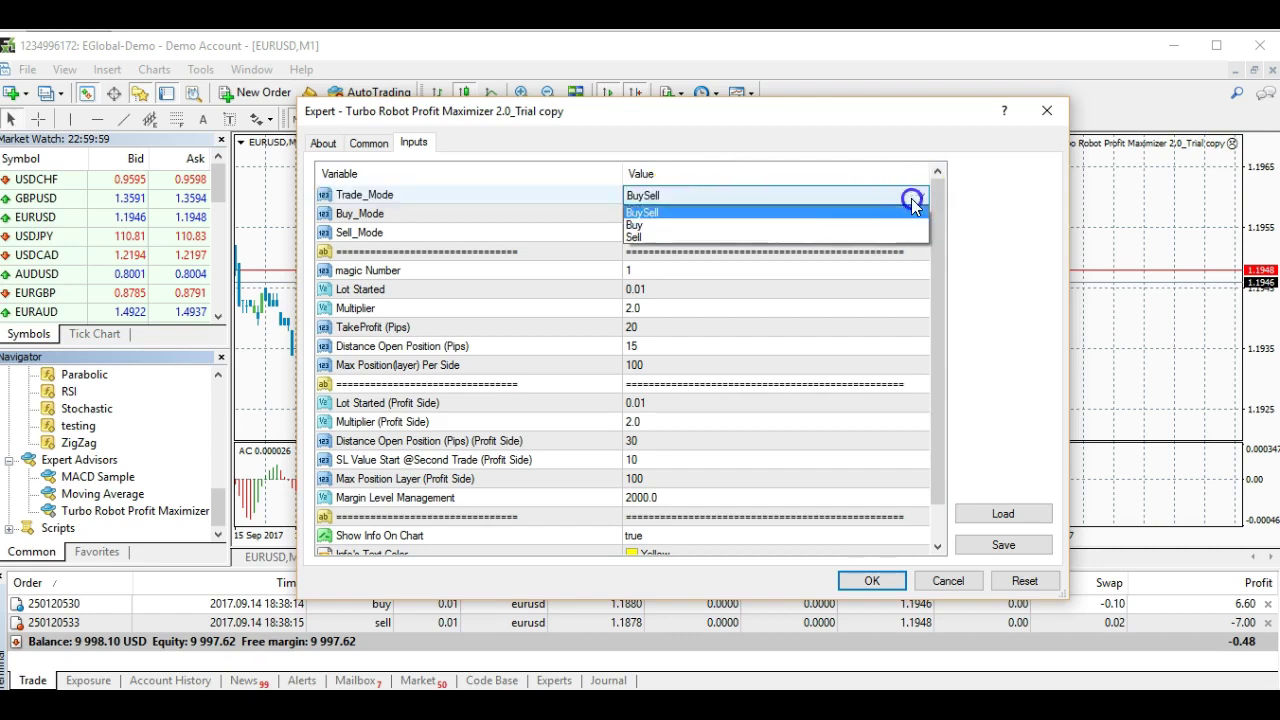
left_click(672, 214)
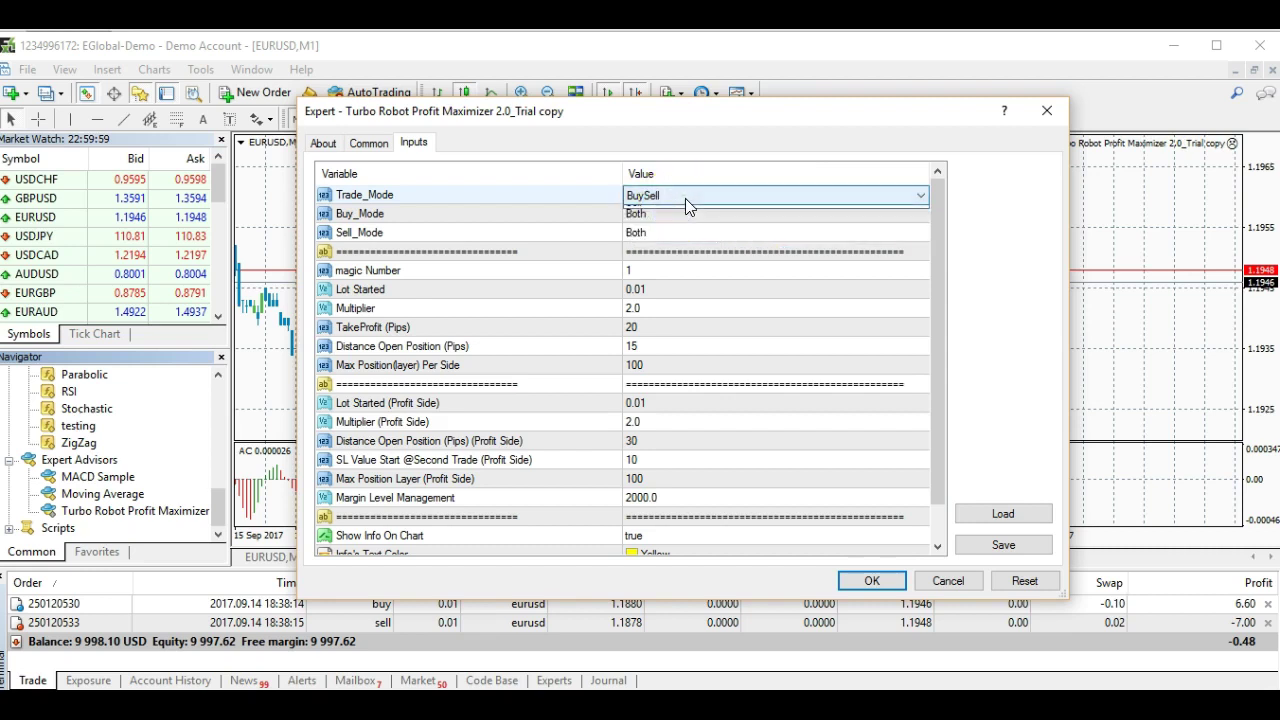
left_click(685, 198)
left_click(697, 193)
left_click(688, 195)
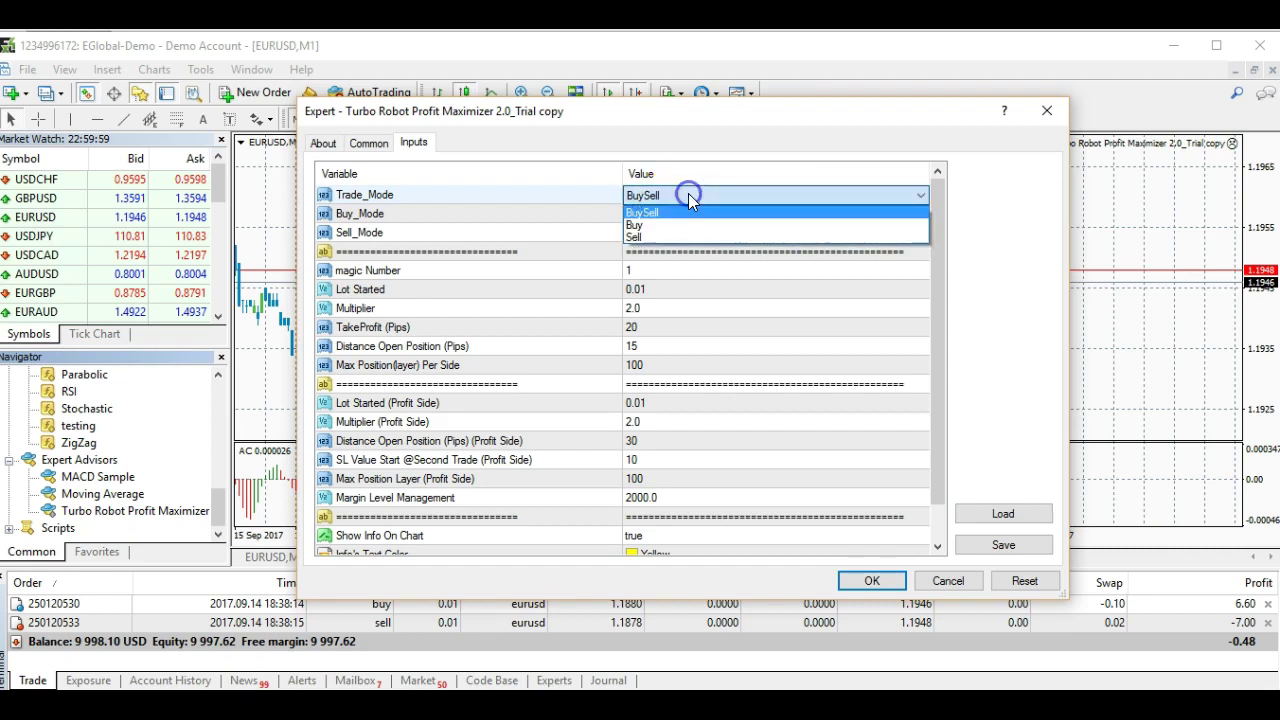
left_click(615, 211)
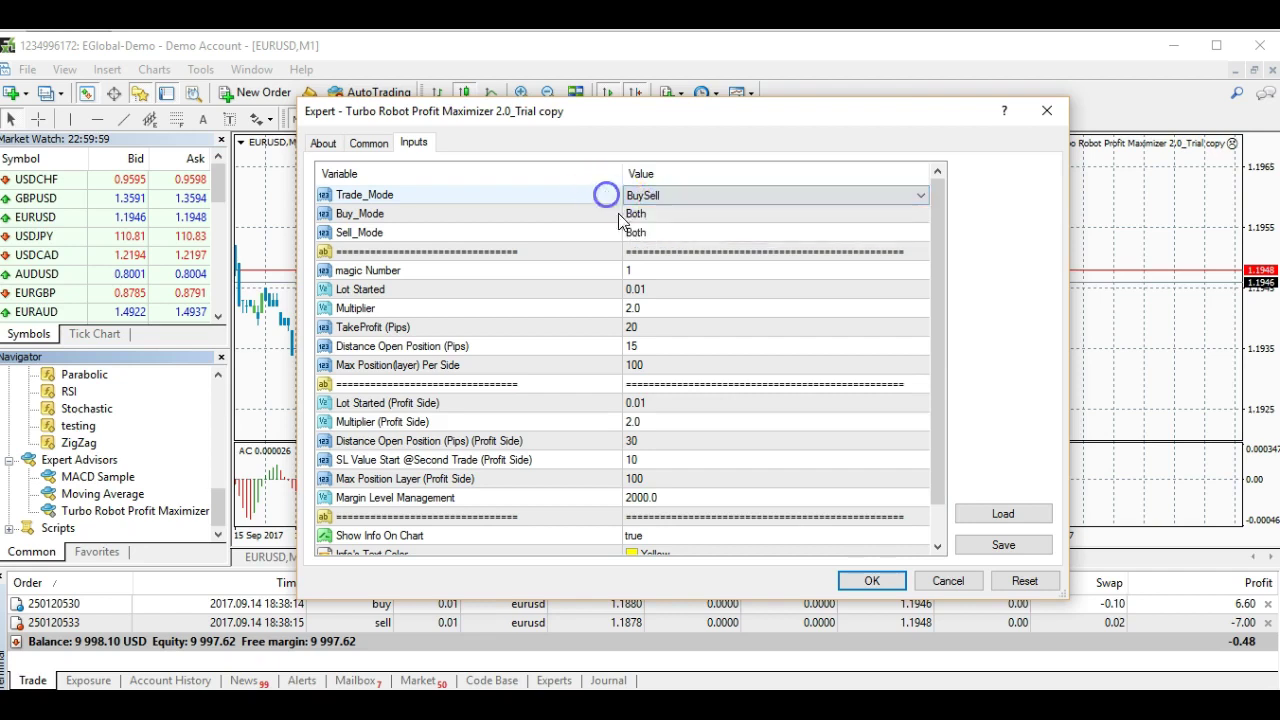
left_click(700, 221)
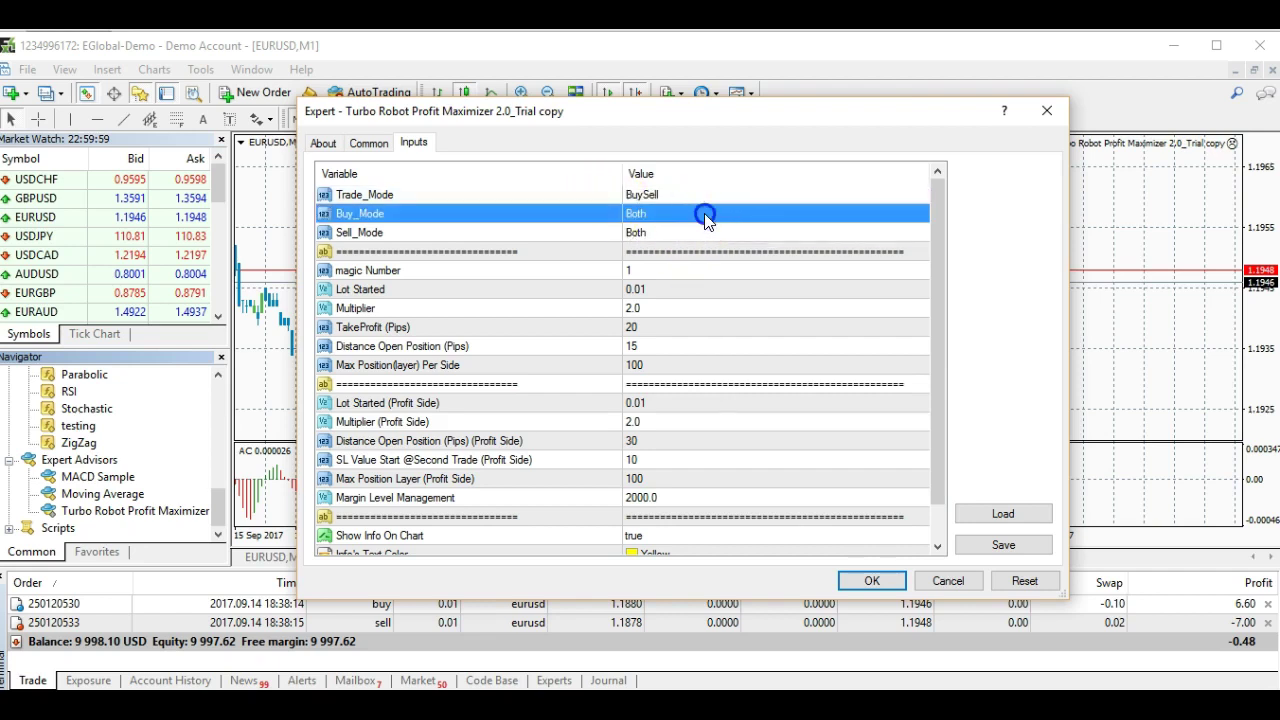
left_click(890, 214)
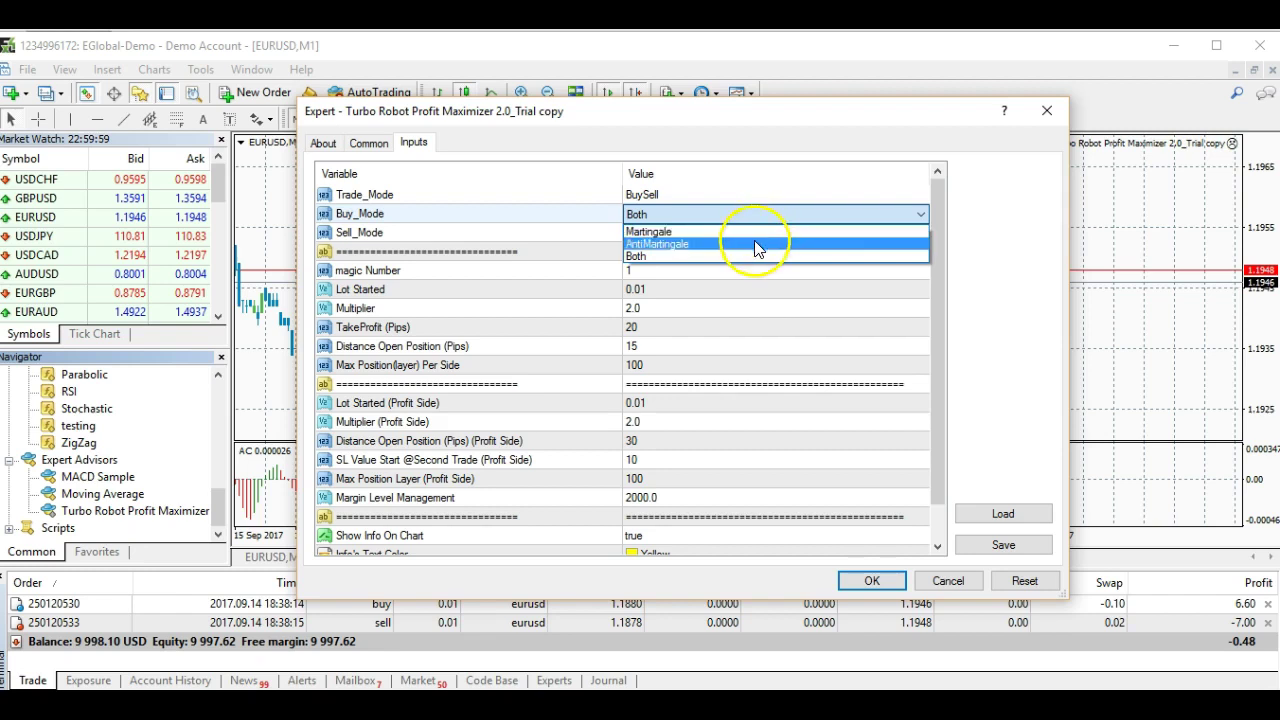
left_click(677, 257)
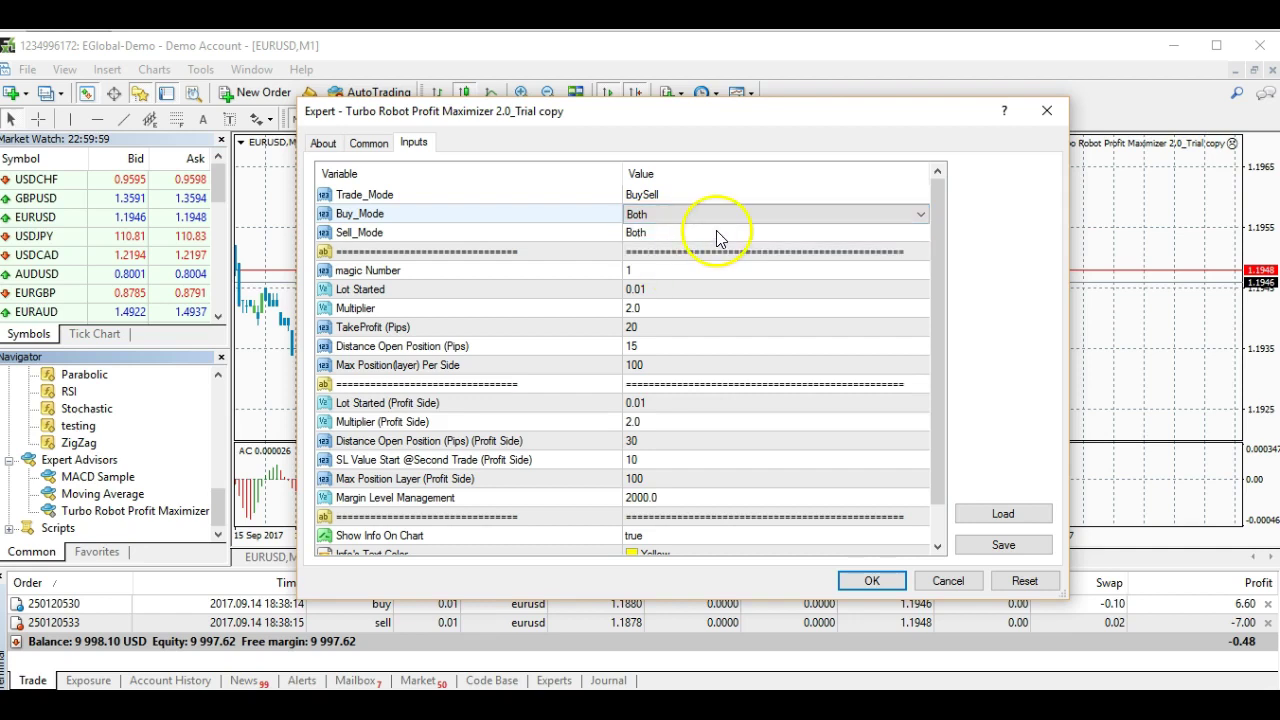
left_click(716, 232)
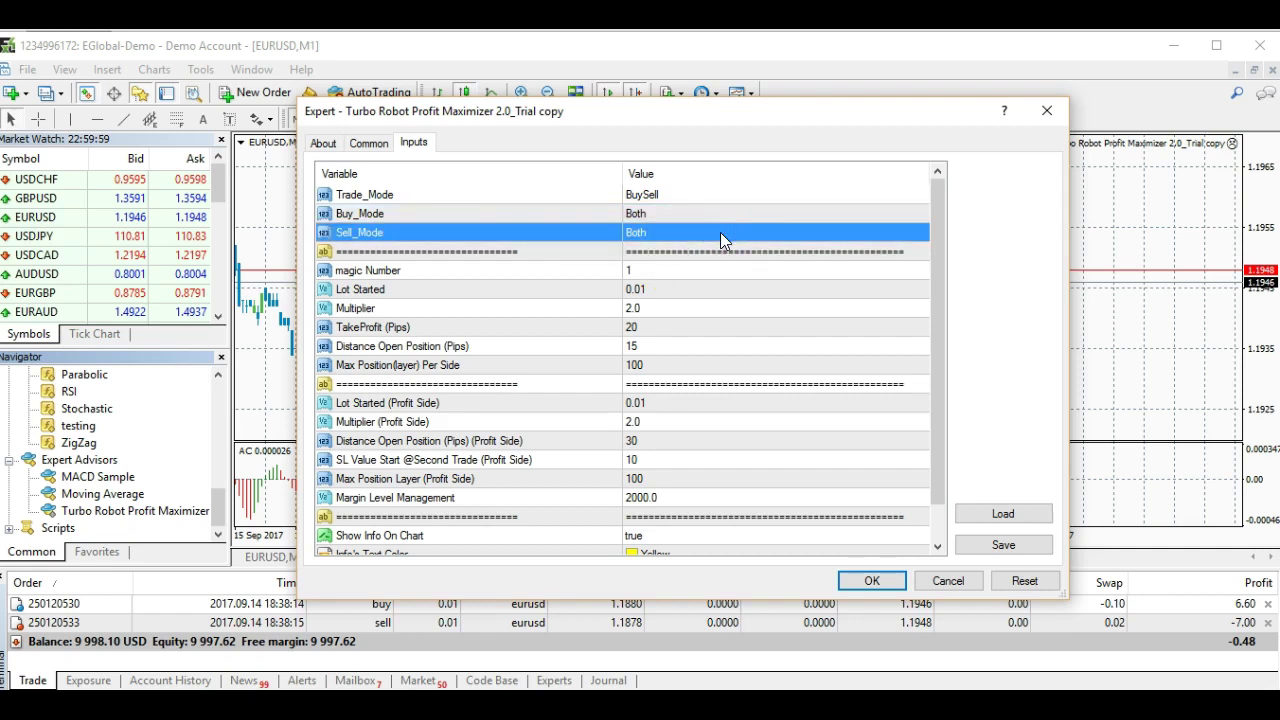
left_click(373, 242)
left_click(726, 233)
left_click(727, 234)
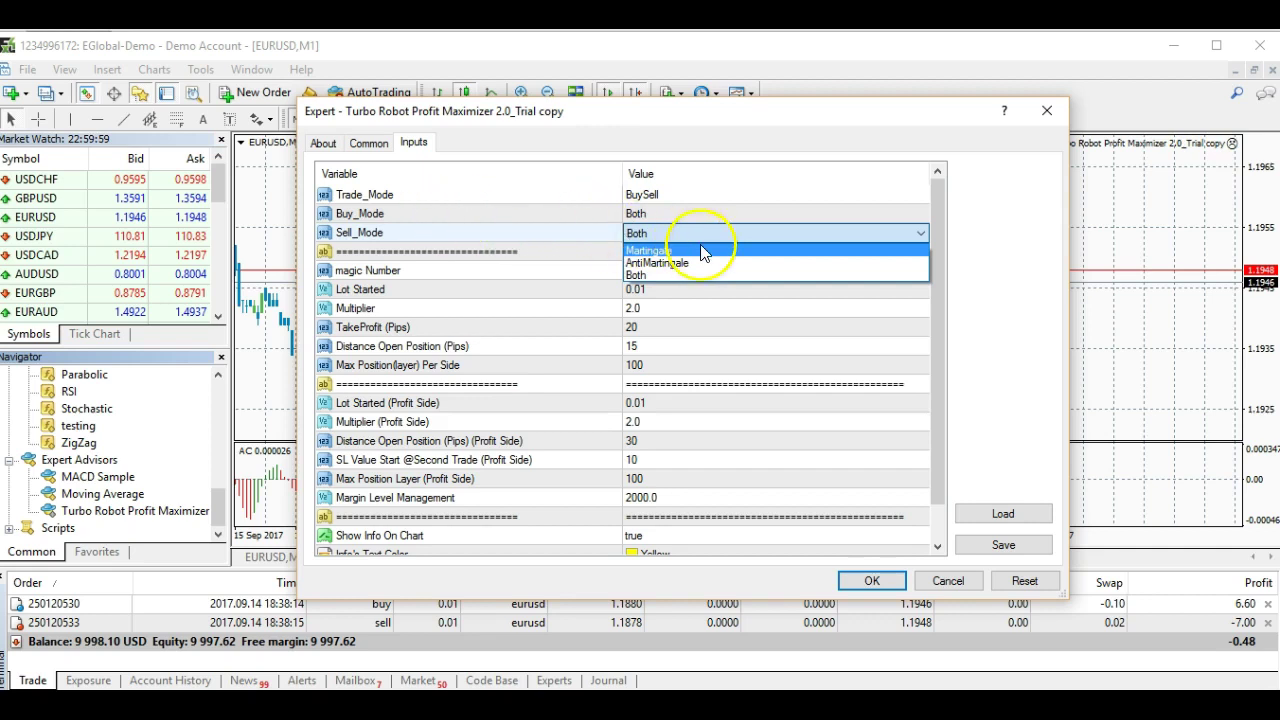
left_click(658, 275)
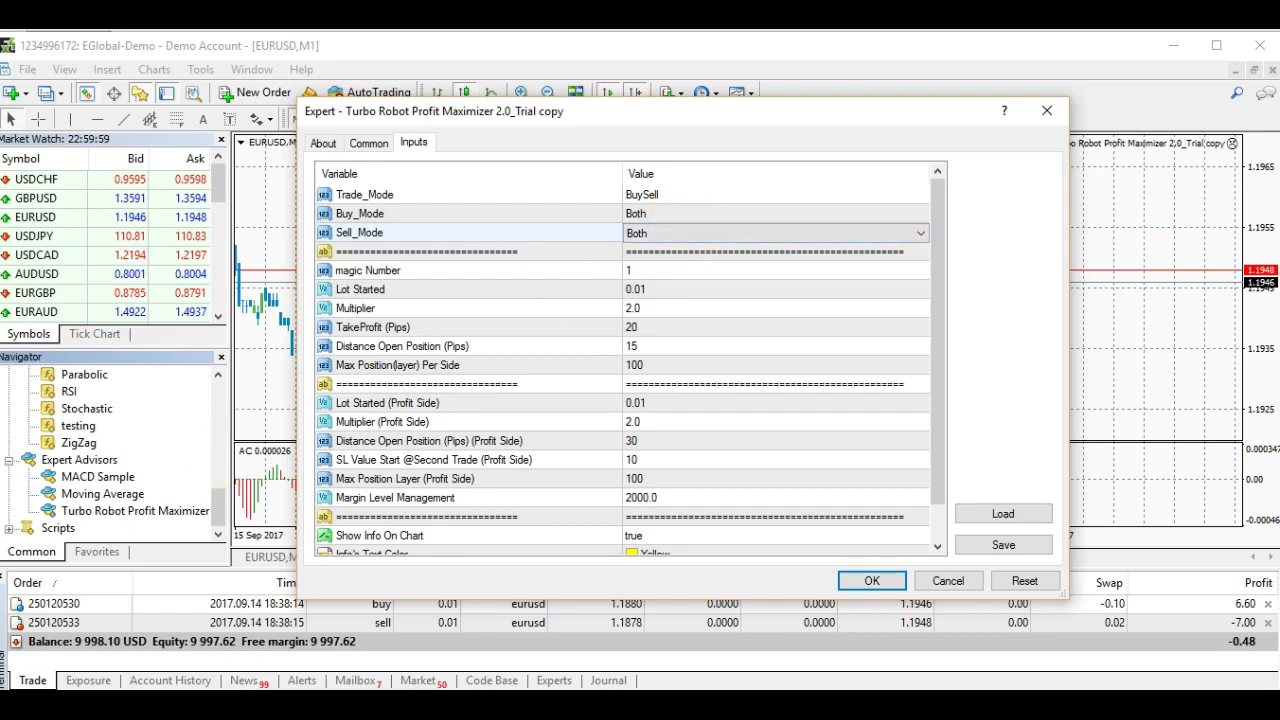
left_click(307, 255)
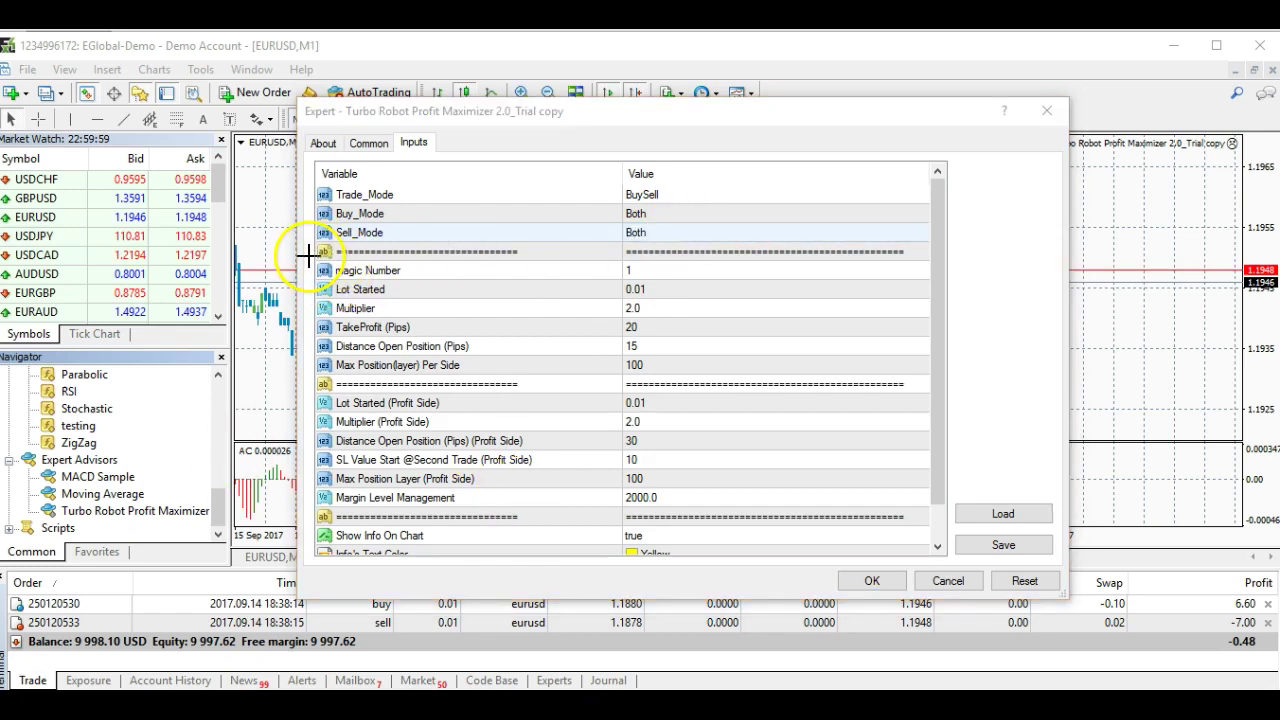
- Drag across the expert's inputs list, undoing one change with Ctrl+Z
left_click_drag(311, 256, 924, 380)
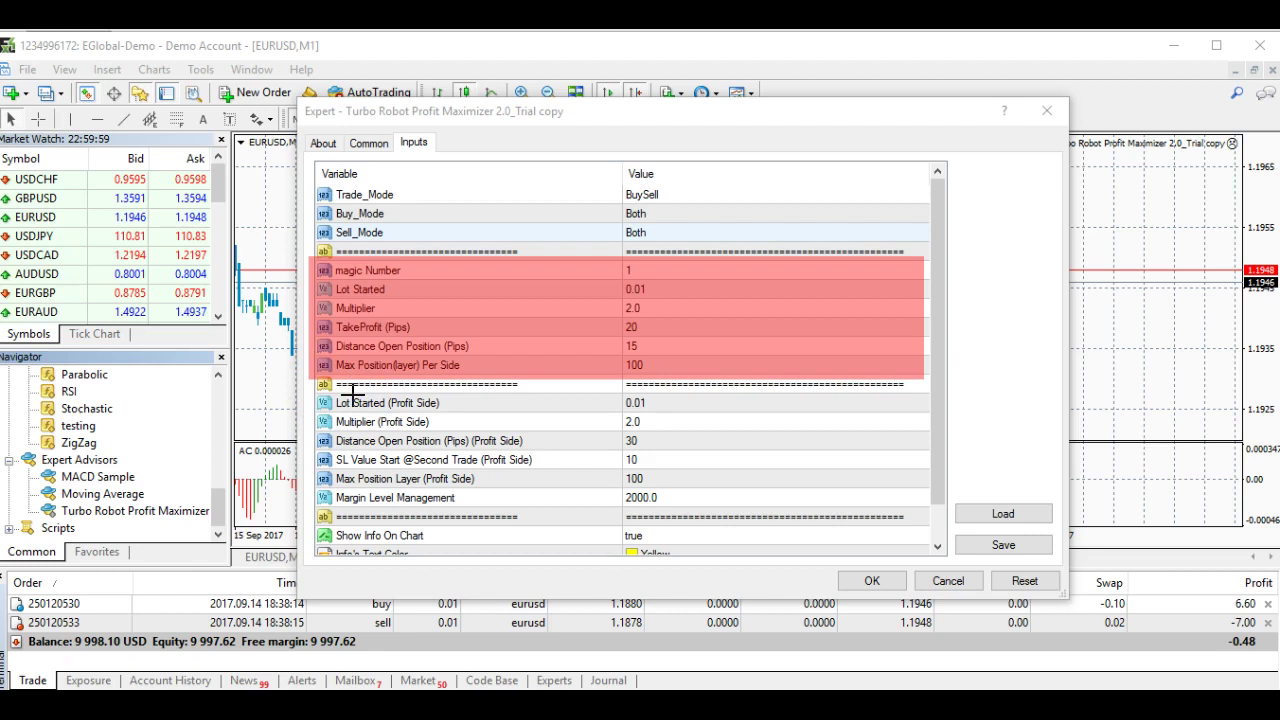
mouse_move(352, 395)
left_mouse_down()
mouse_move(354, 419)
mouse_move(846, 521)
mouse_move(916, 514)
left_mouse_up()
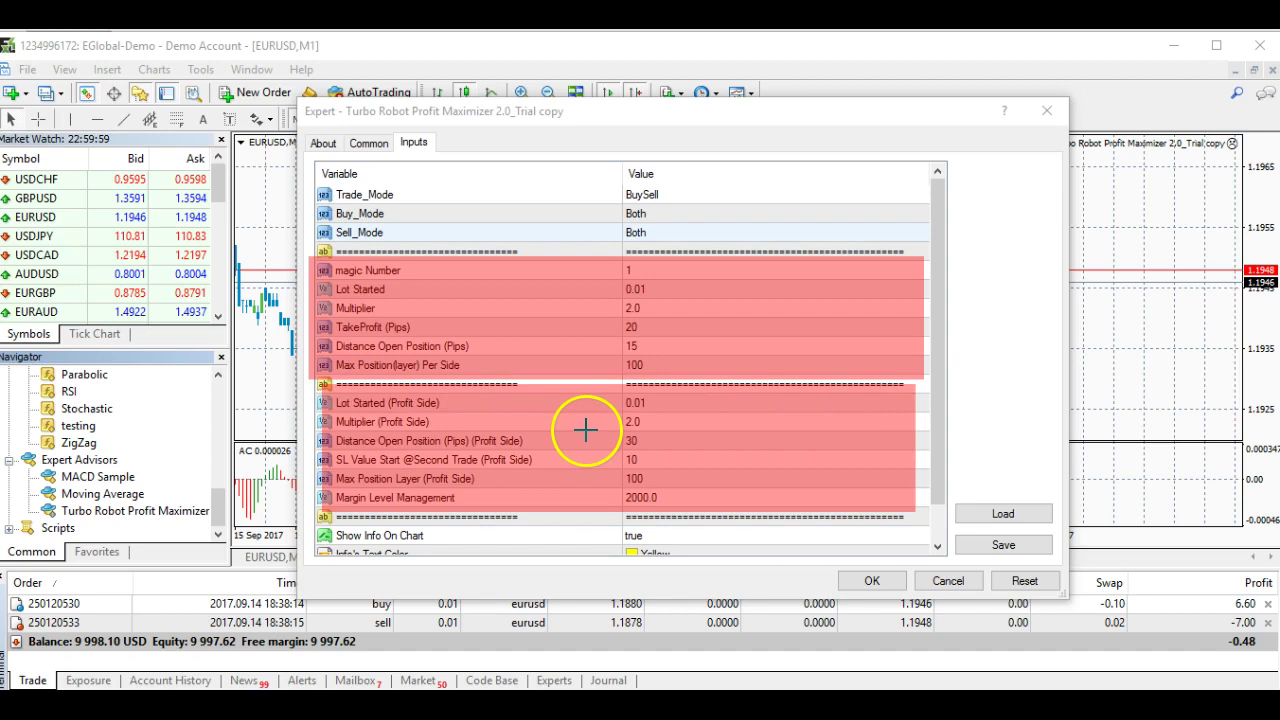
key("ctrl+z")
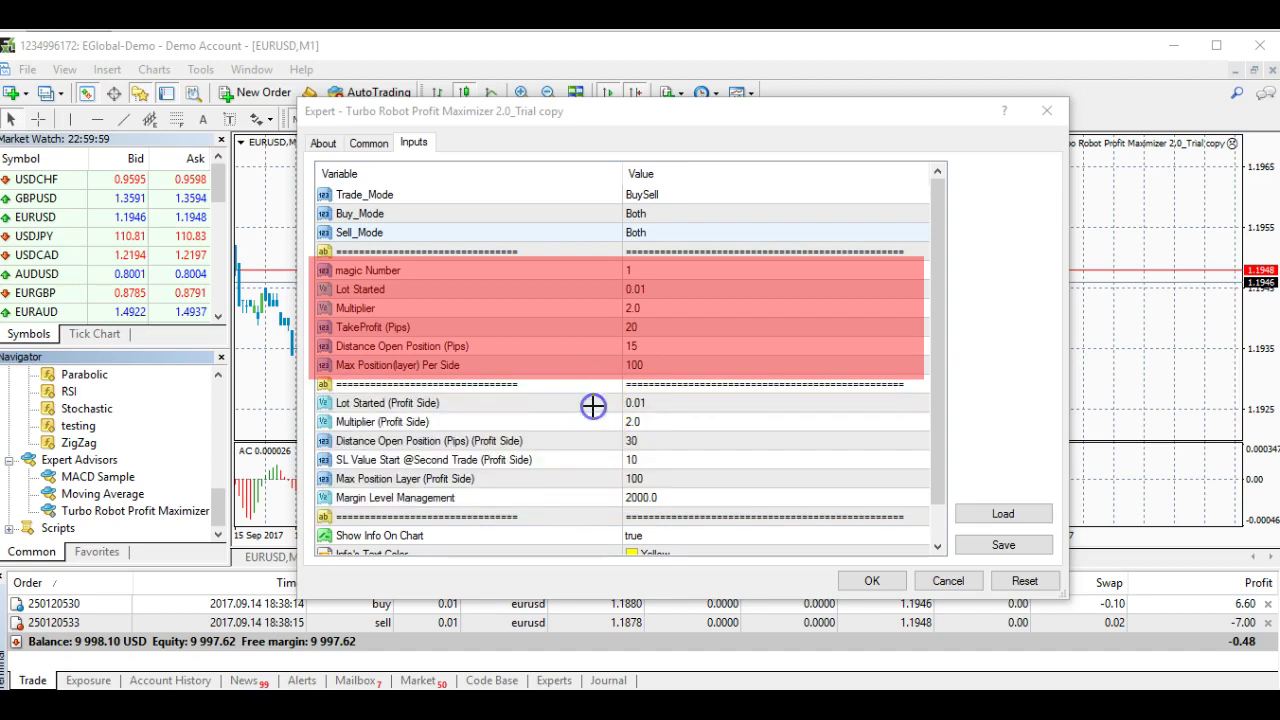
mouse_move(316, 384)
left_mouse_down()
mouse_move(458, 460)
mouse_move(874, 516)
mouse_move(917, 507)
mouse_move(927, 488)
left_mouse_up()
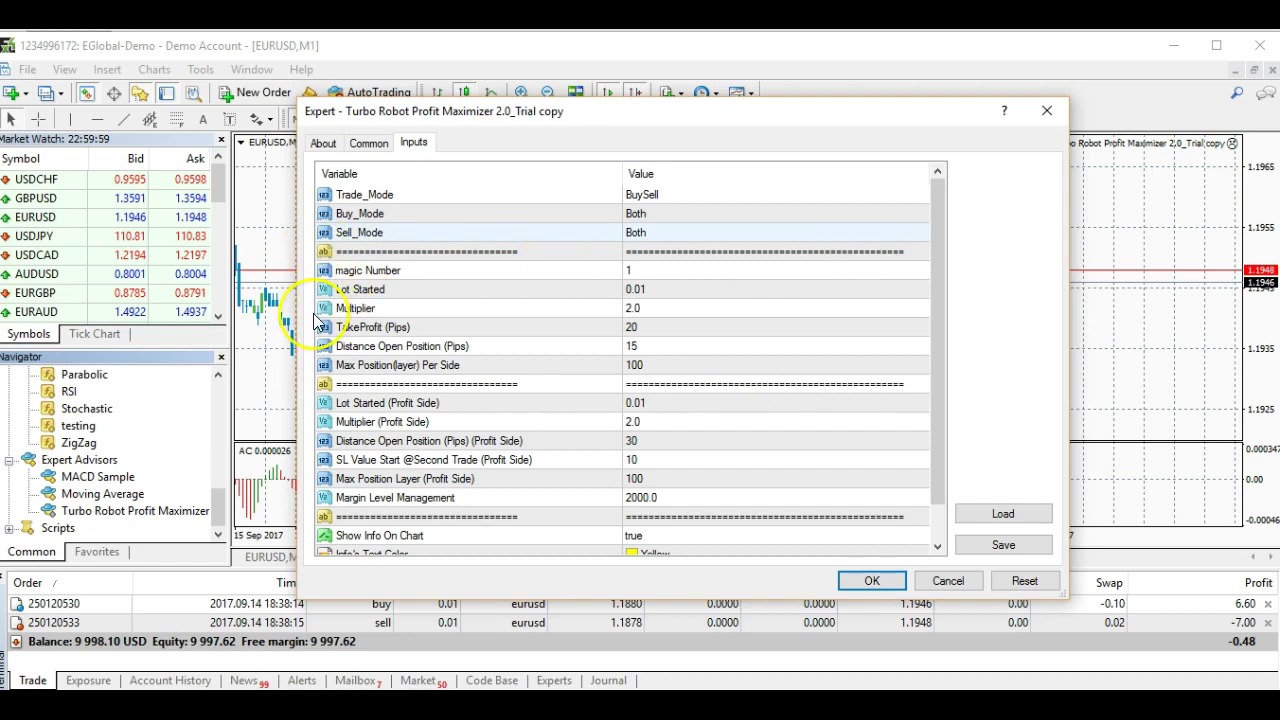
- Inspect the magic Number value, leaving it at 1, and cancel the Expert properties dialog
double_click(674, 270)
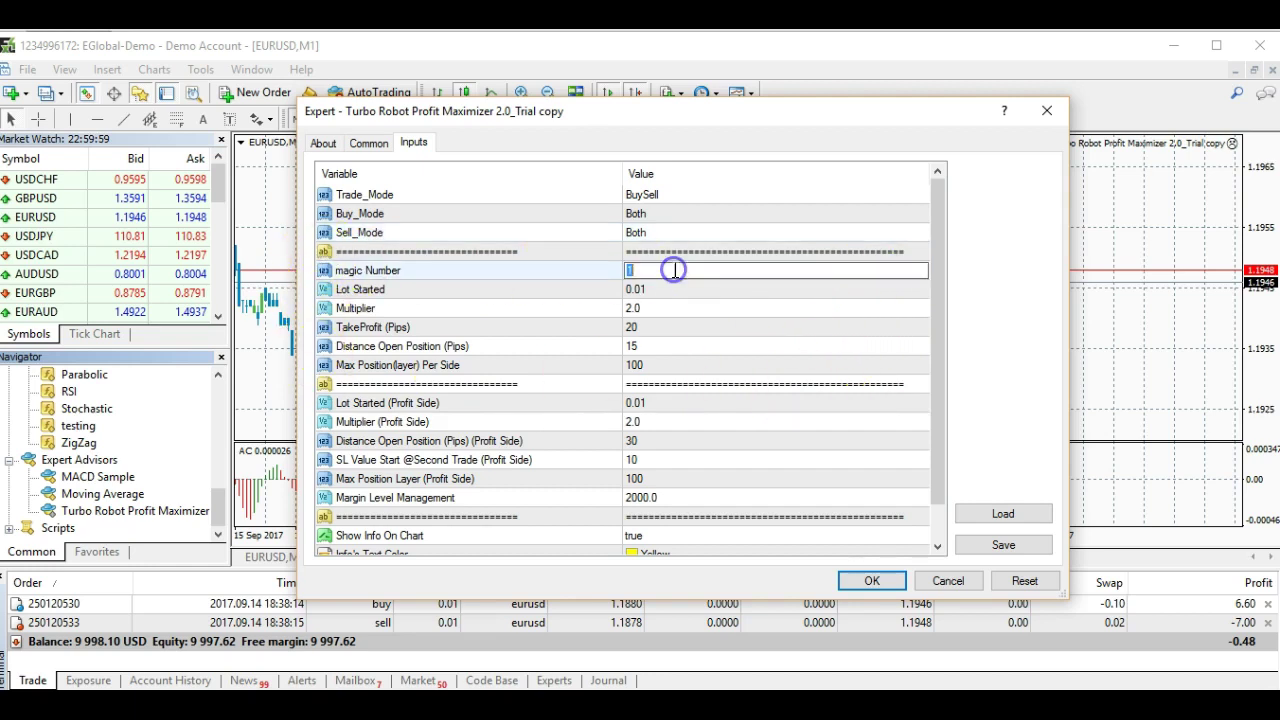
left_click(688, 310)
double_click(685, 279)
left_click(707, 284)
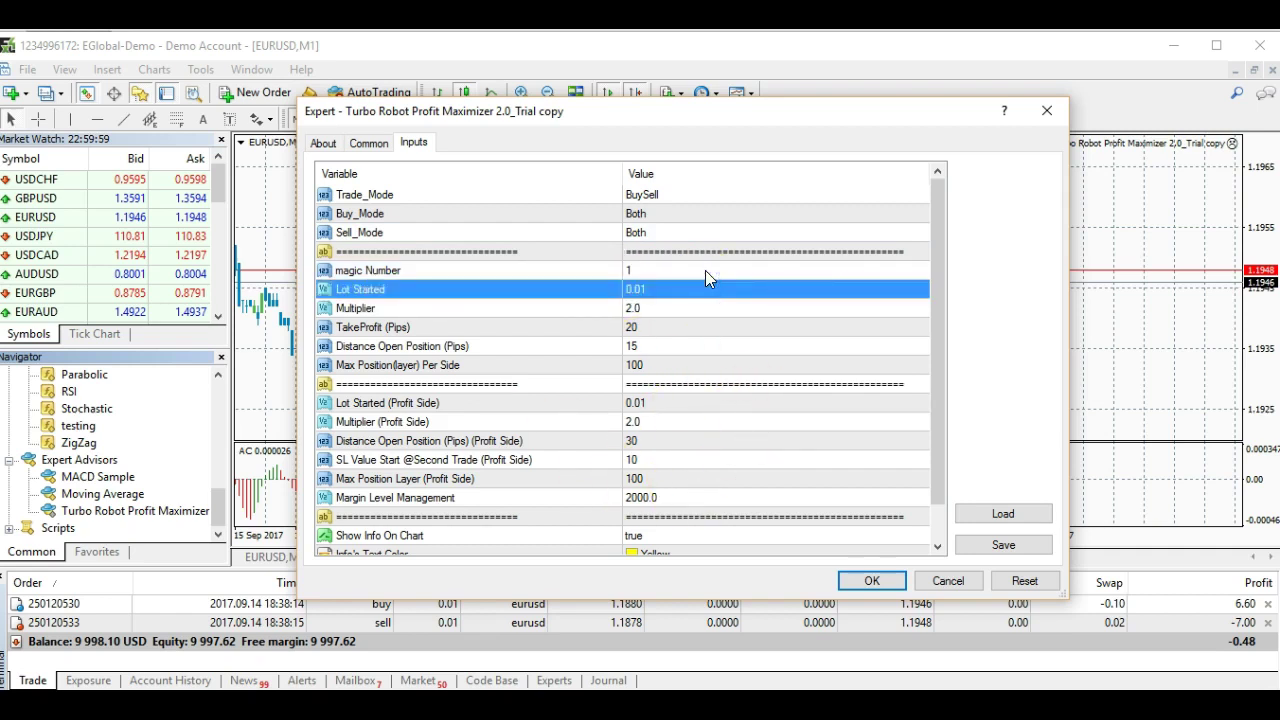
left_click(705, 272)
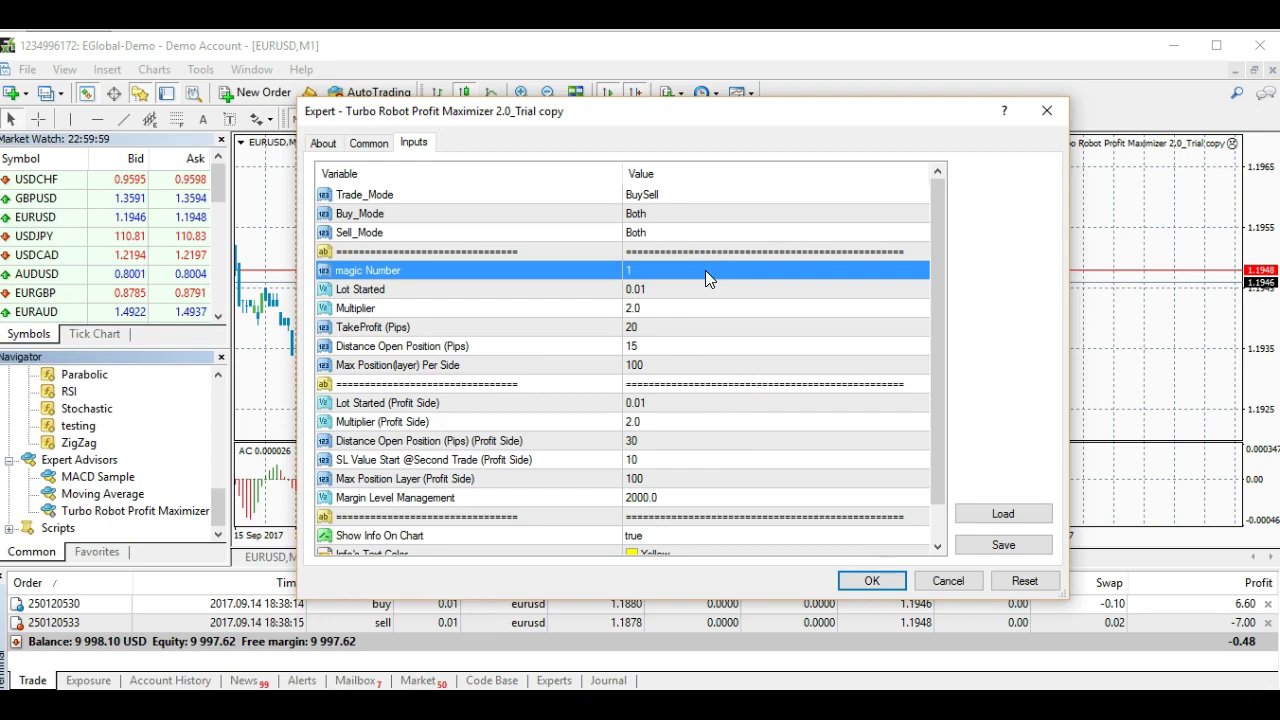
left_click(948, 580)
- Switch between the first and second EURUSD,M1 chart tabs, ending on the first chart
left_click(275, 557)
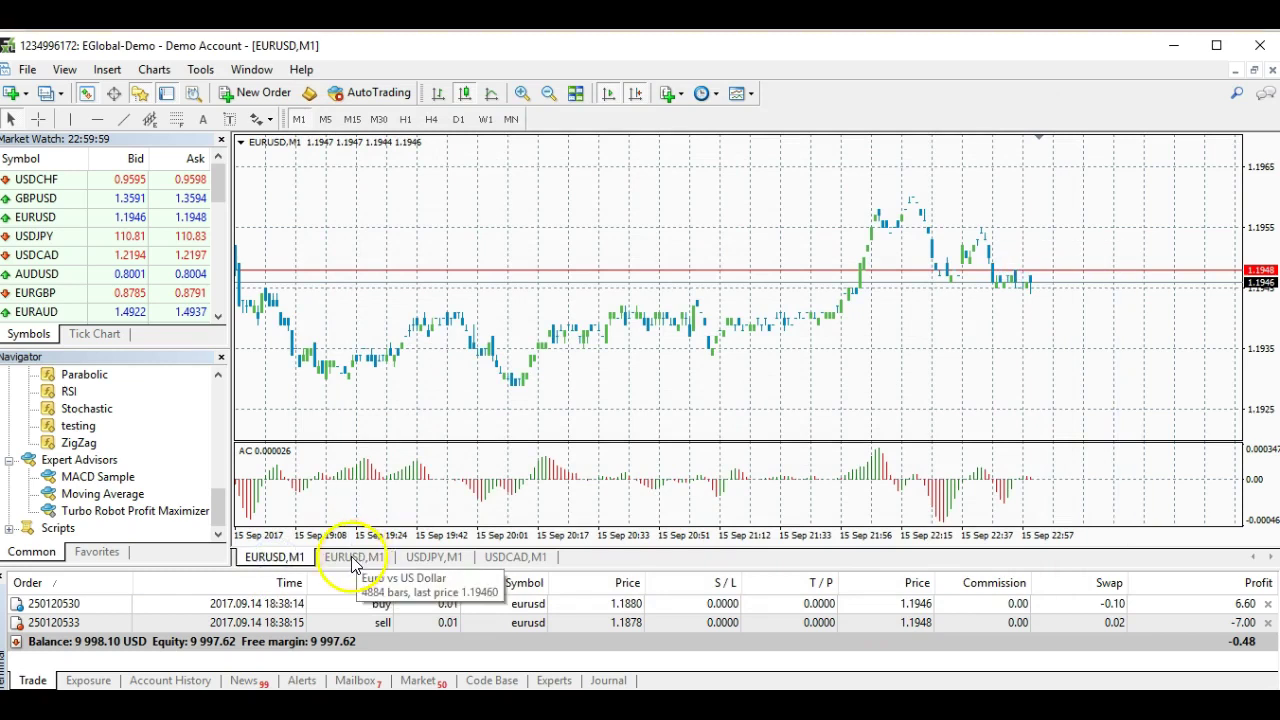
left_click(278, 560)
left_click(350, 558)
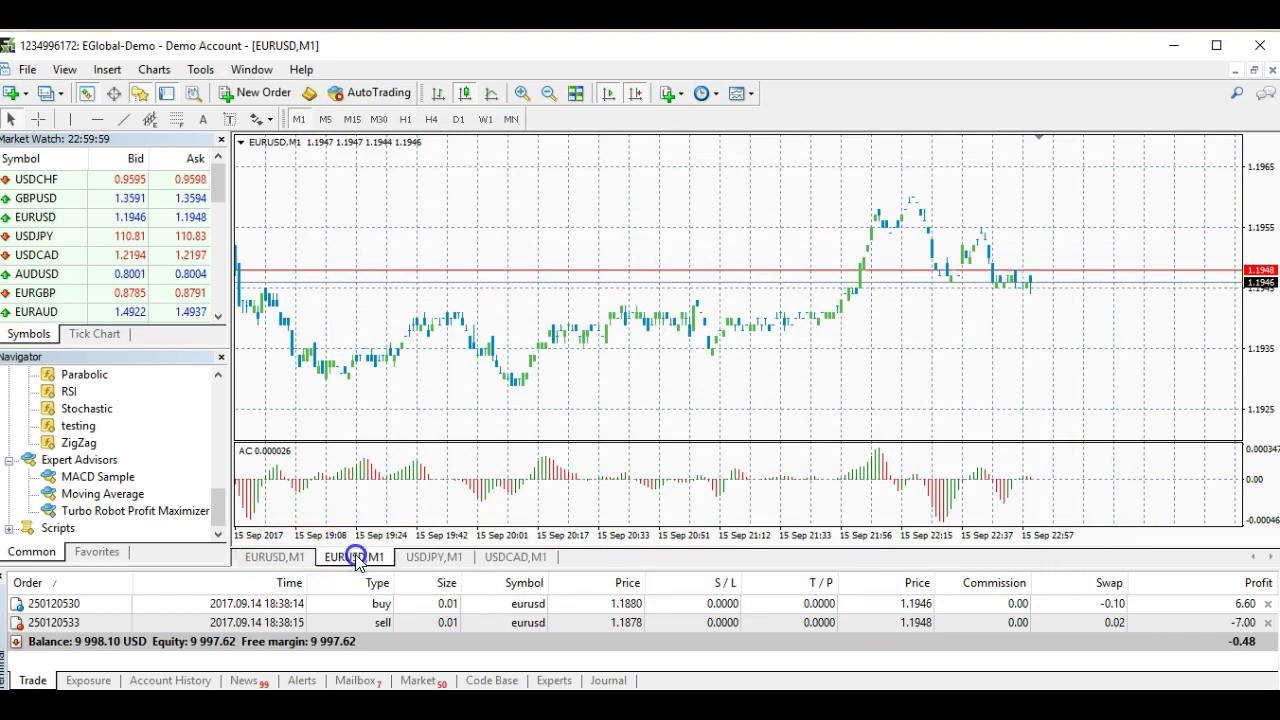
left_click(343, 557)
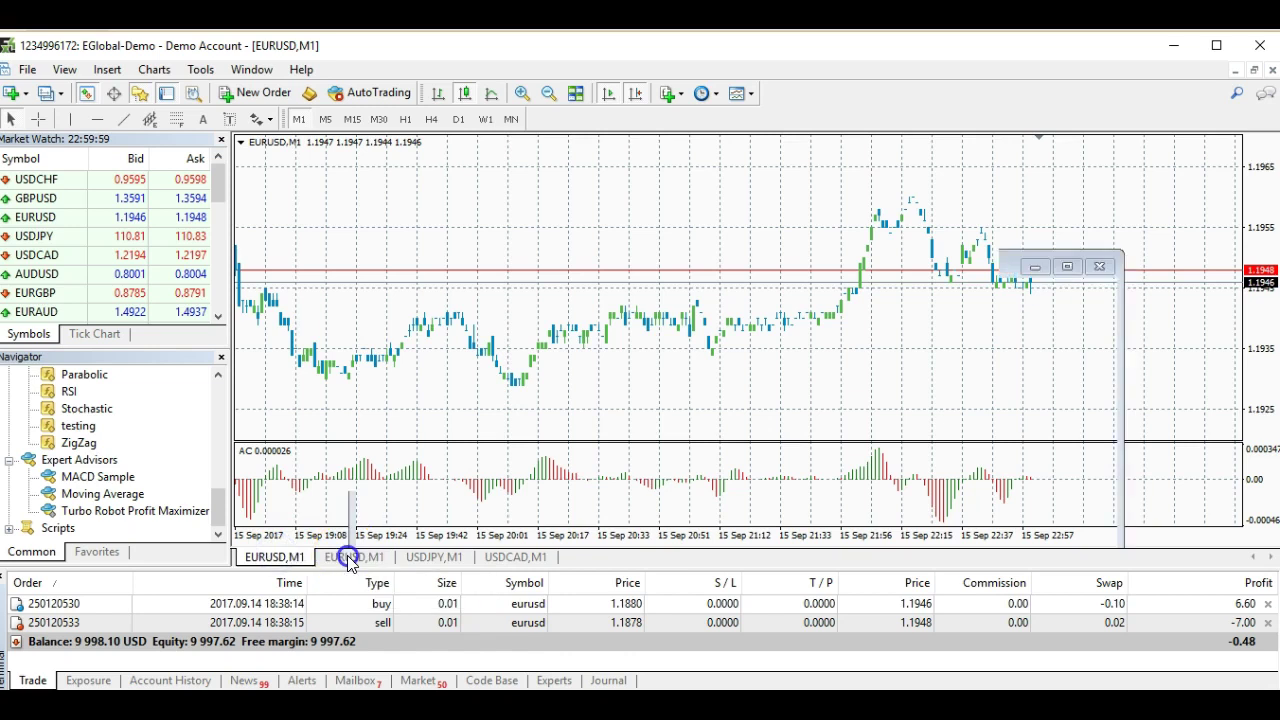
left_click(268, 560)
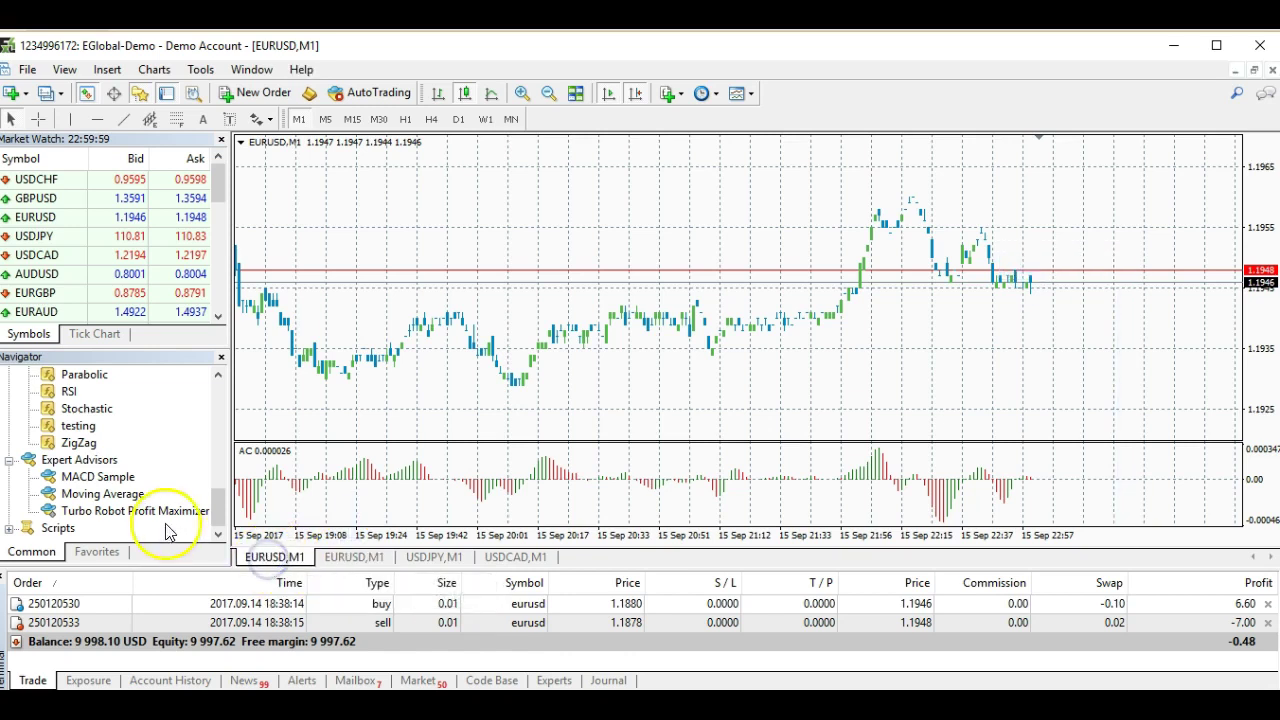
left_click(620, 248)
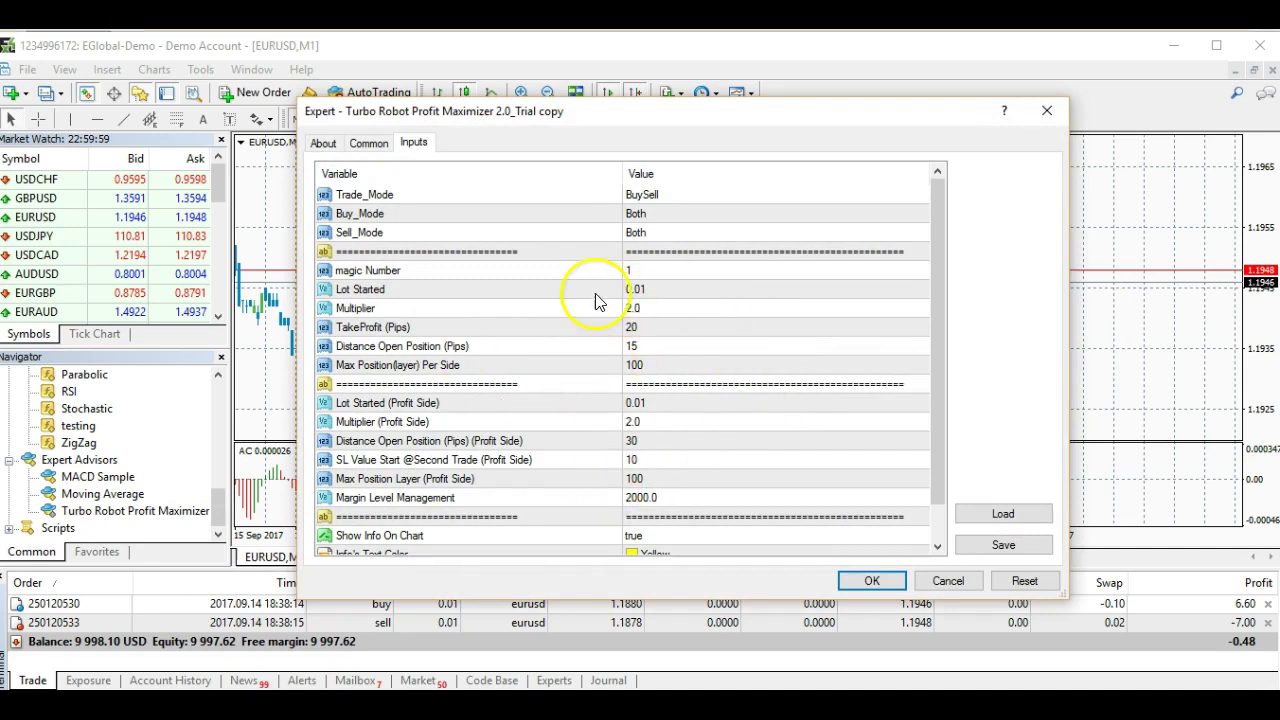
- Check the magic Number value without changing it and cancel the inputs dialog
double_click(649, 271)
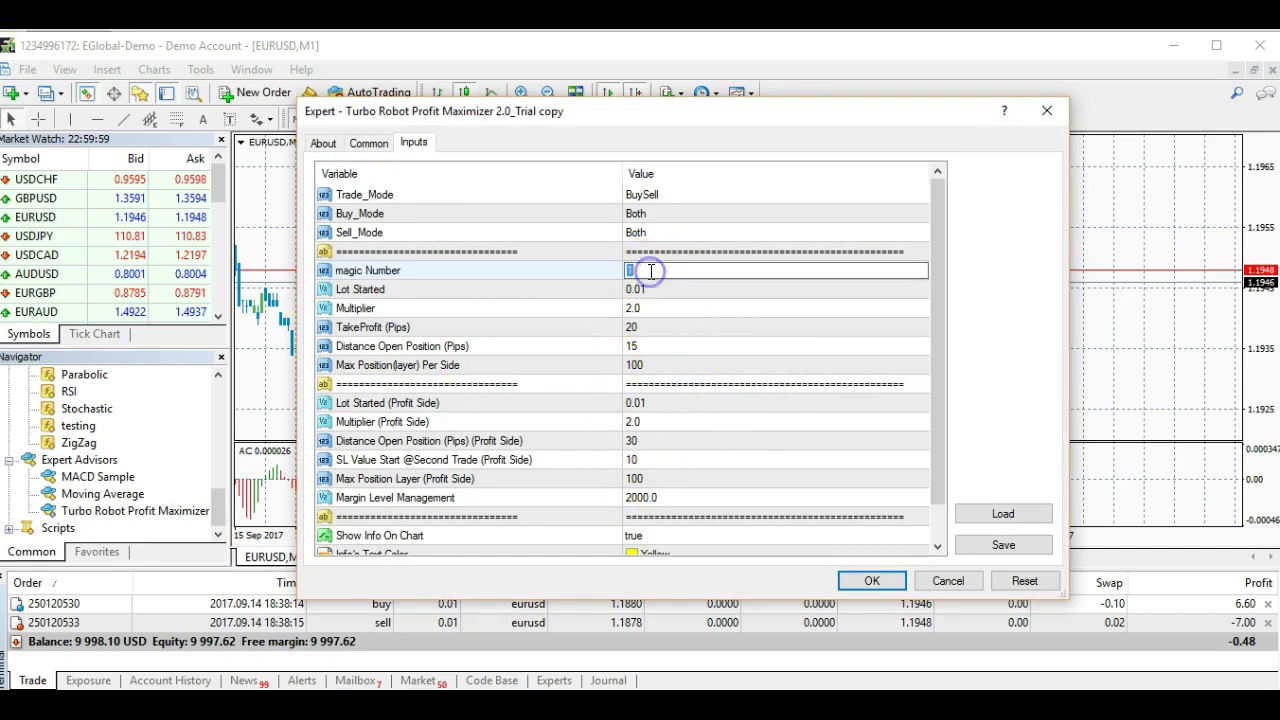
left_click(710, 285)
left_click(705, 271)
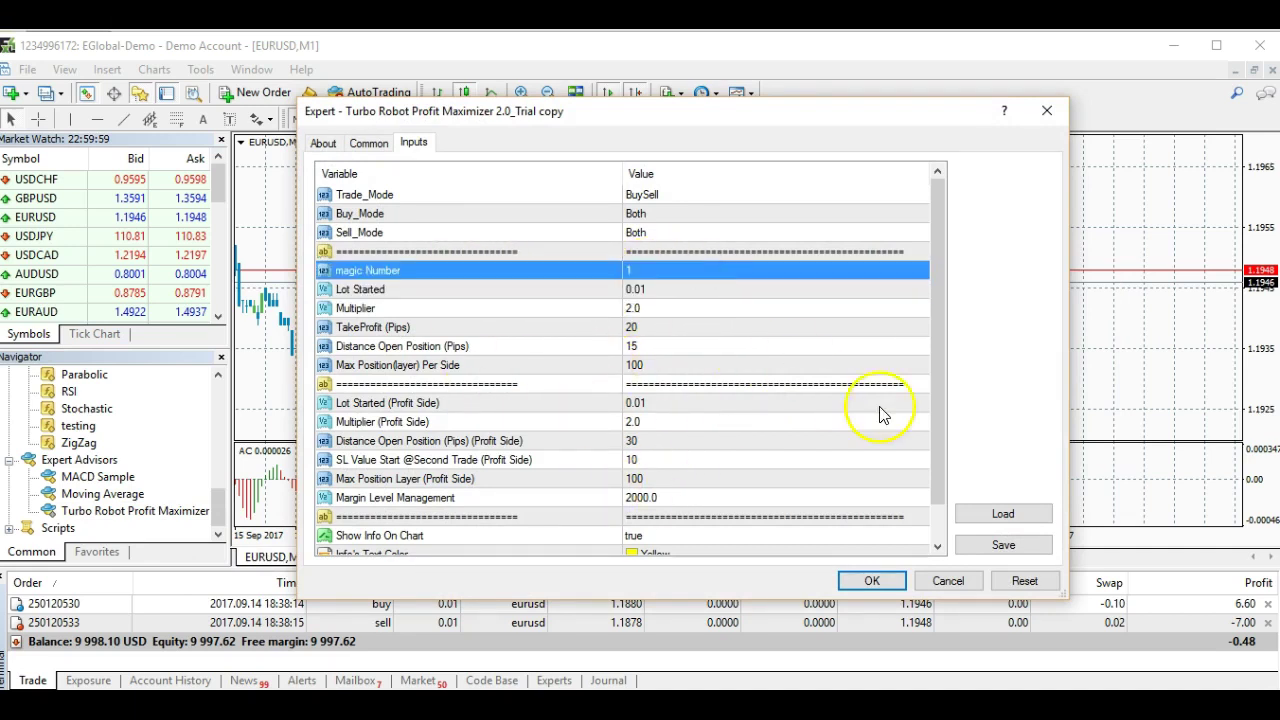
left_click(948, 581)
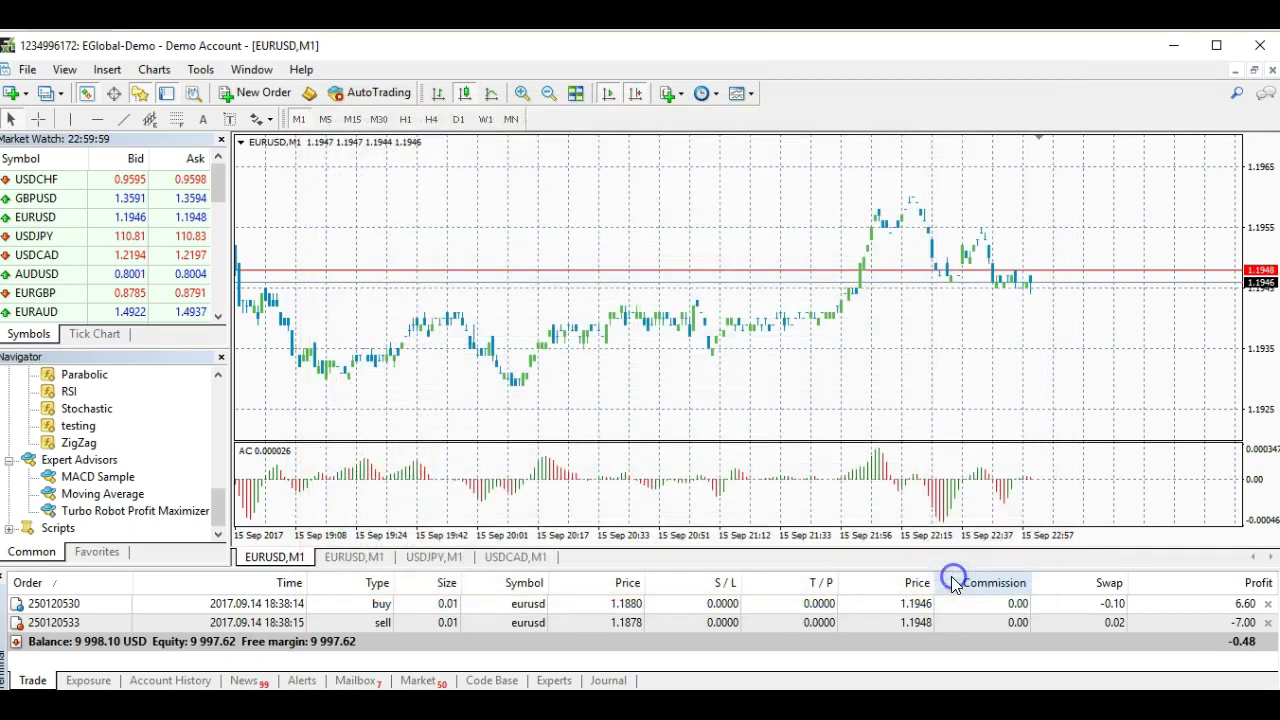
- Attach Turbo Robot Profit Maximizer to the second EURUSD,M1 chart and set TakeProfit to 25
left_click(355, 562)
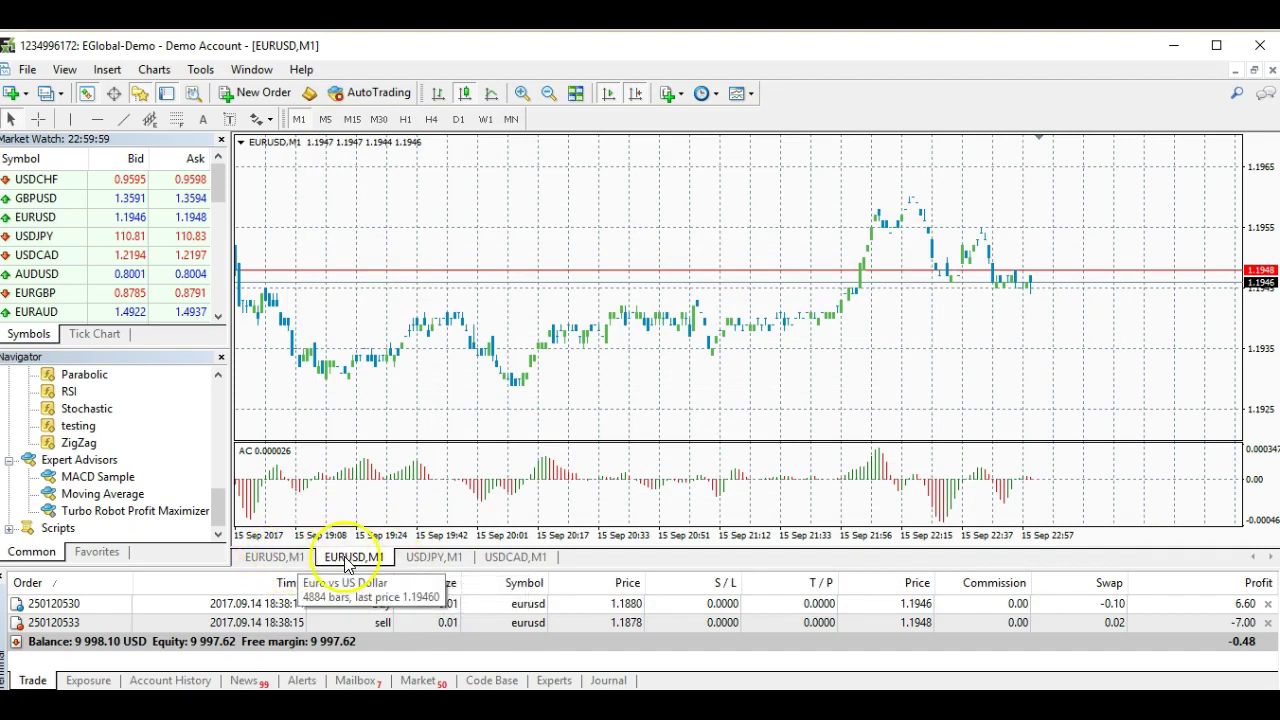
left_click_drag(170, 518, 670, 312)
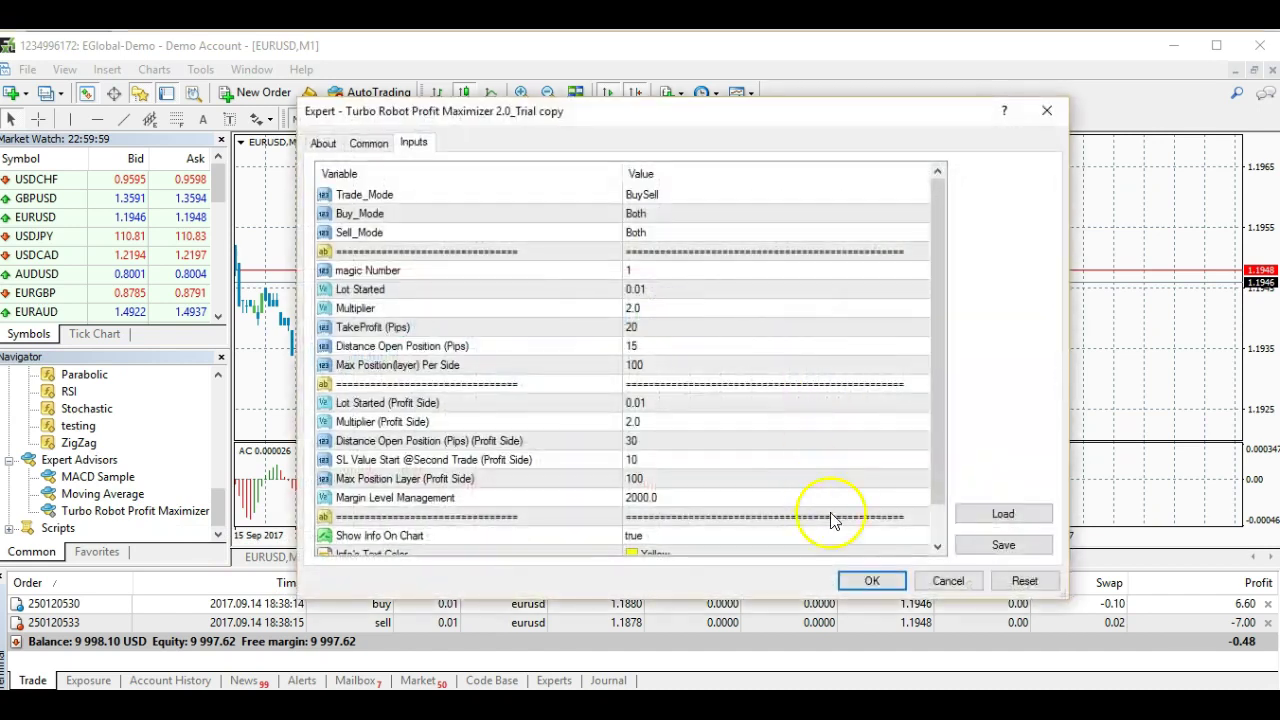
left_click(667, 328)
left_click(670, 328)
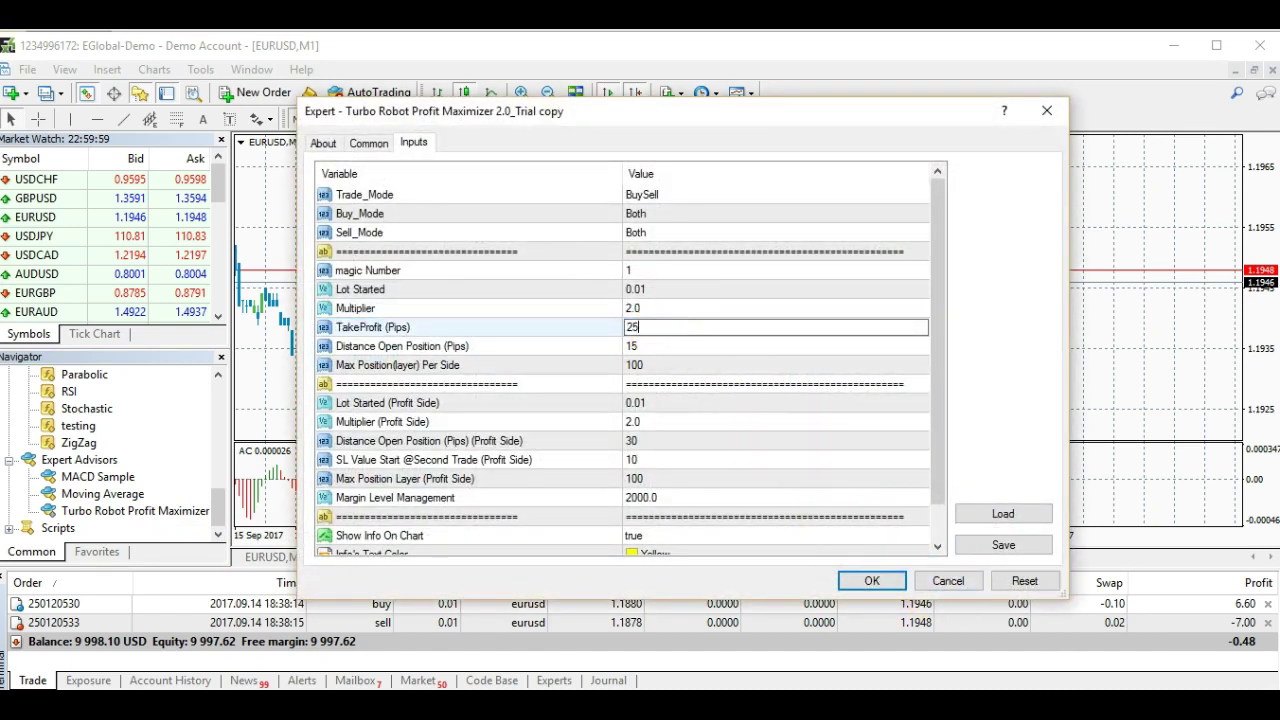
type("25")
left_click(687, 344)
- Enter magic Number 2, then cancel the dialog, discarding both edits
left_click(680, 272)
left_click(681, 272)
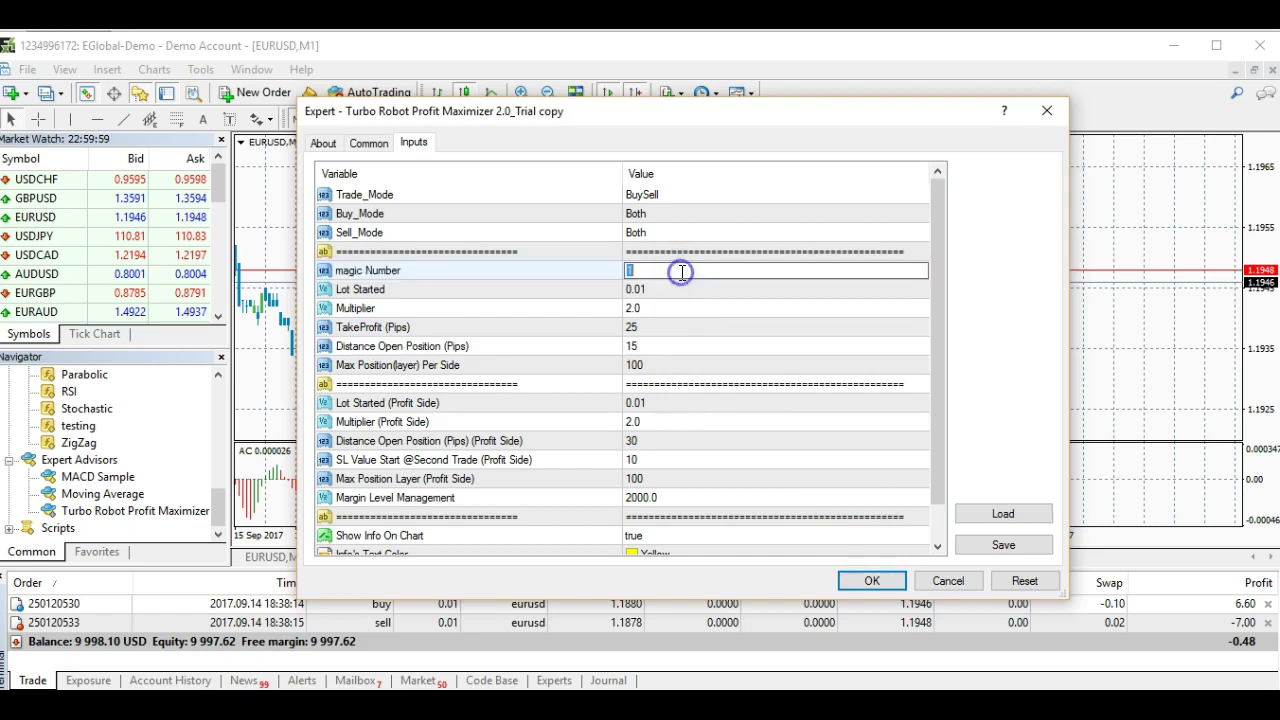
type("2")
left_click(948, 581)
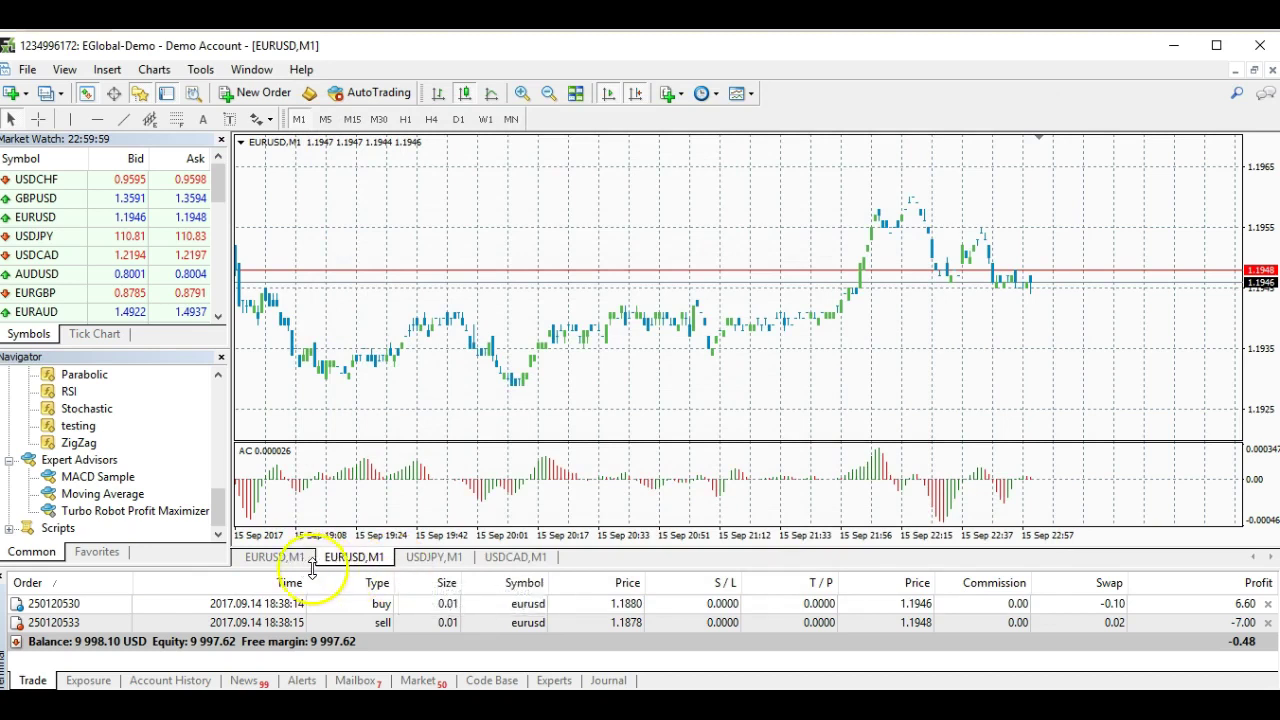
- Attach Turbo Robot Profit Maximizer to the USDJPY,M1 chart and review magic Number and Max Position settings
left_click(436, 560)
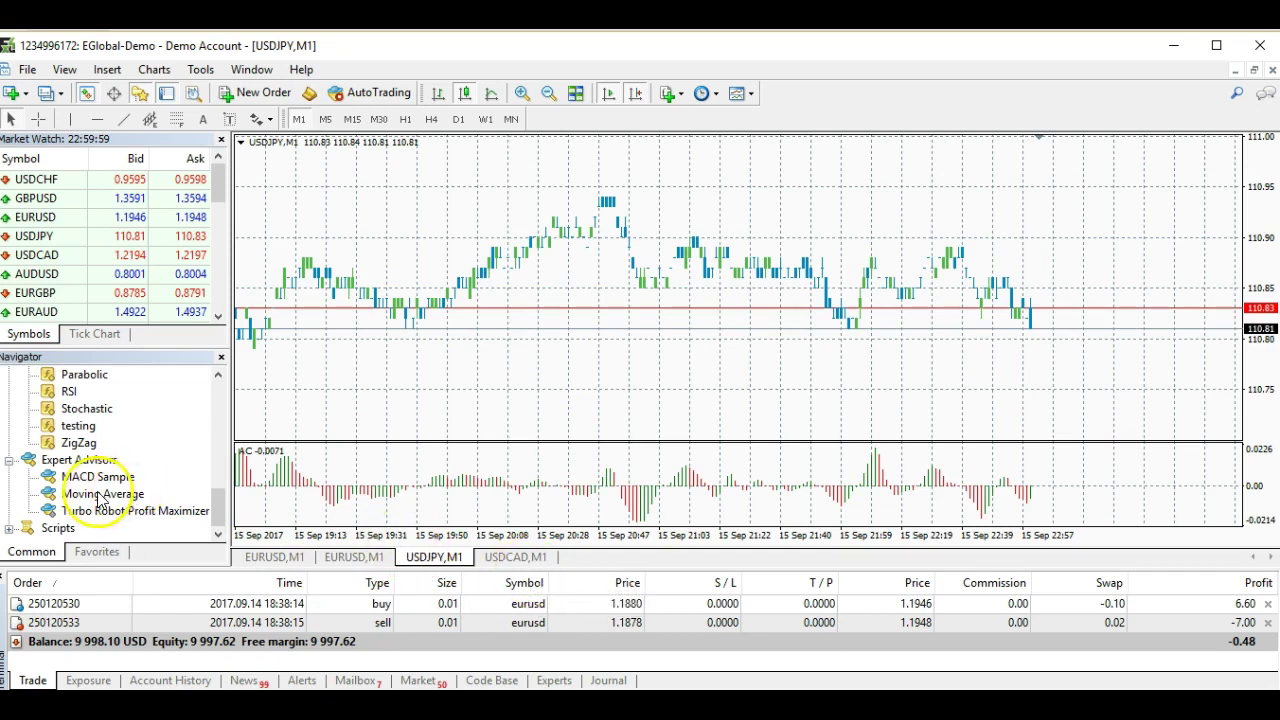
left_click_drag(128, 510, 563, 284)
left_click(671, 272)
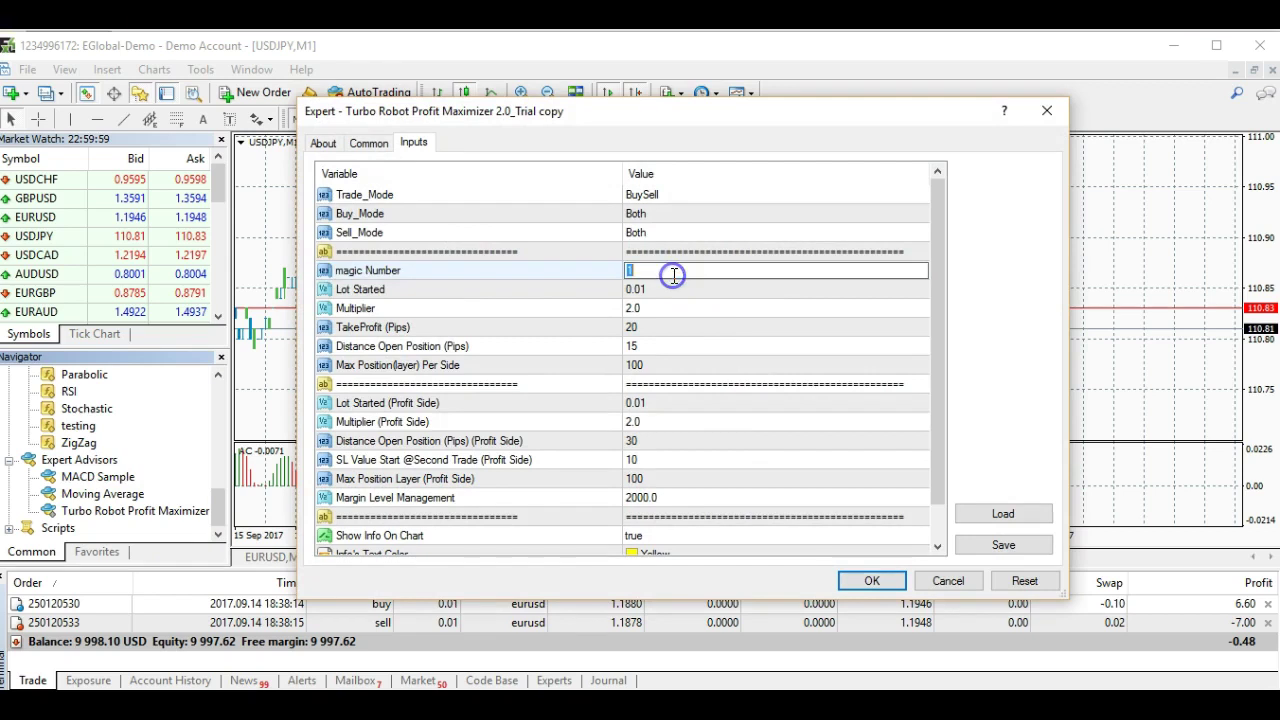
left_click(726, 289)
left_click(722, 268)
left_click(722, 268)
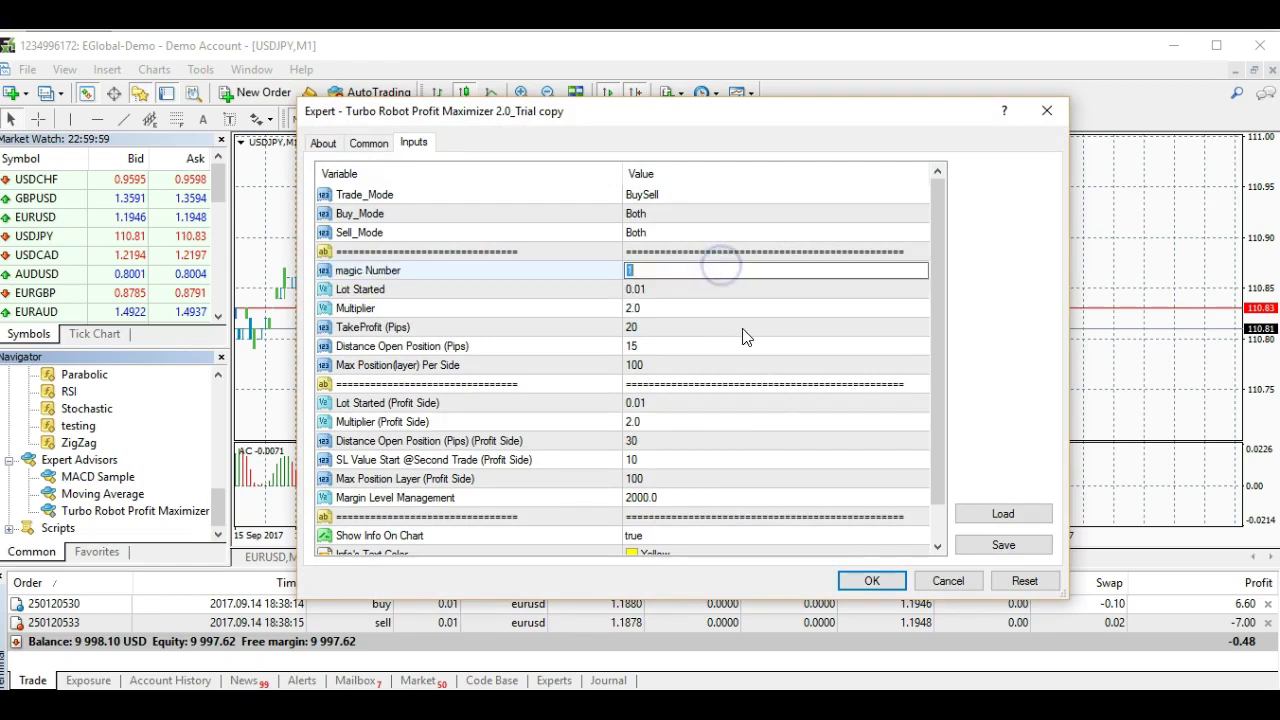
left_click(772, 367)
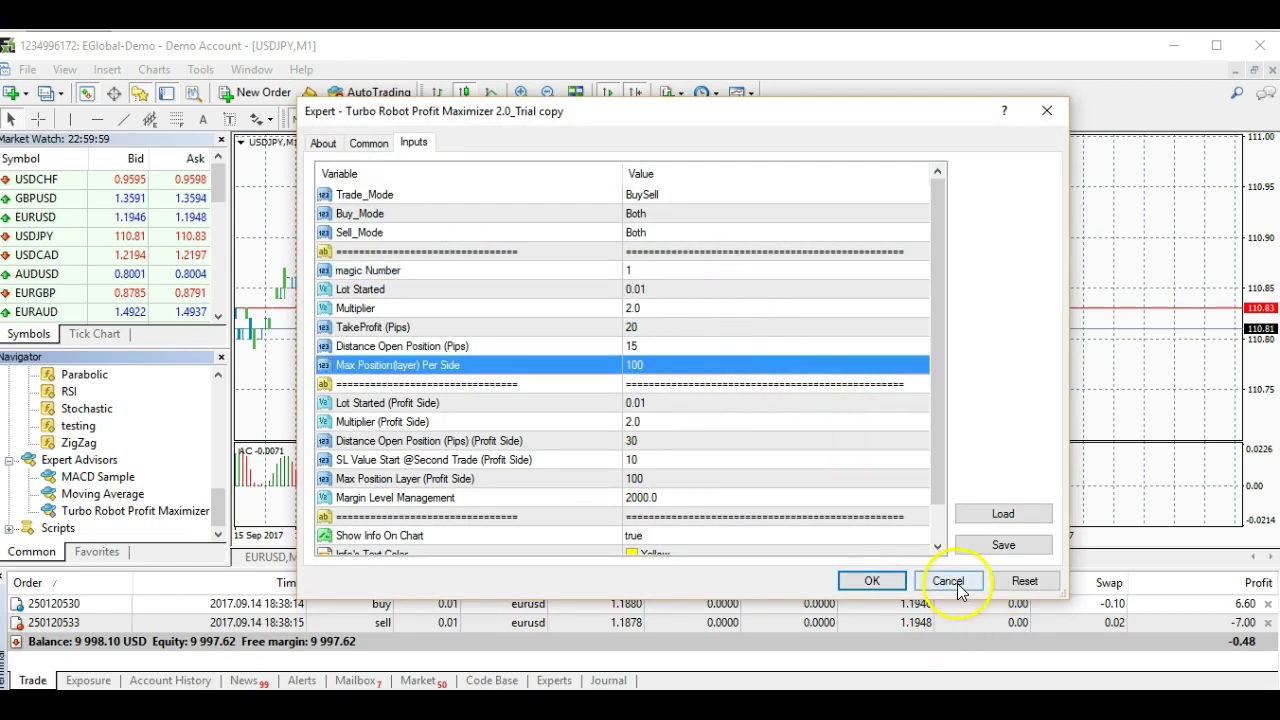
left_click_drag(948, 370, 948, 400)
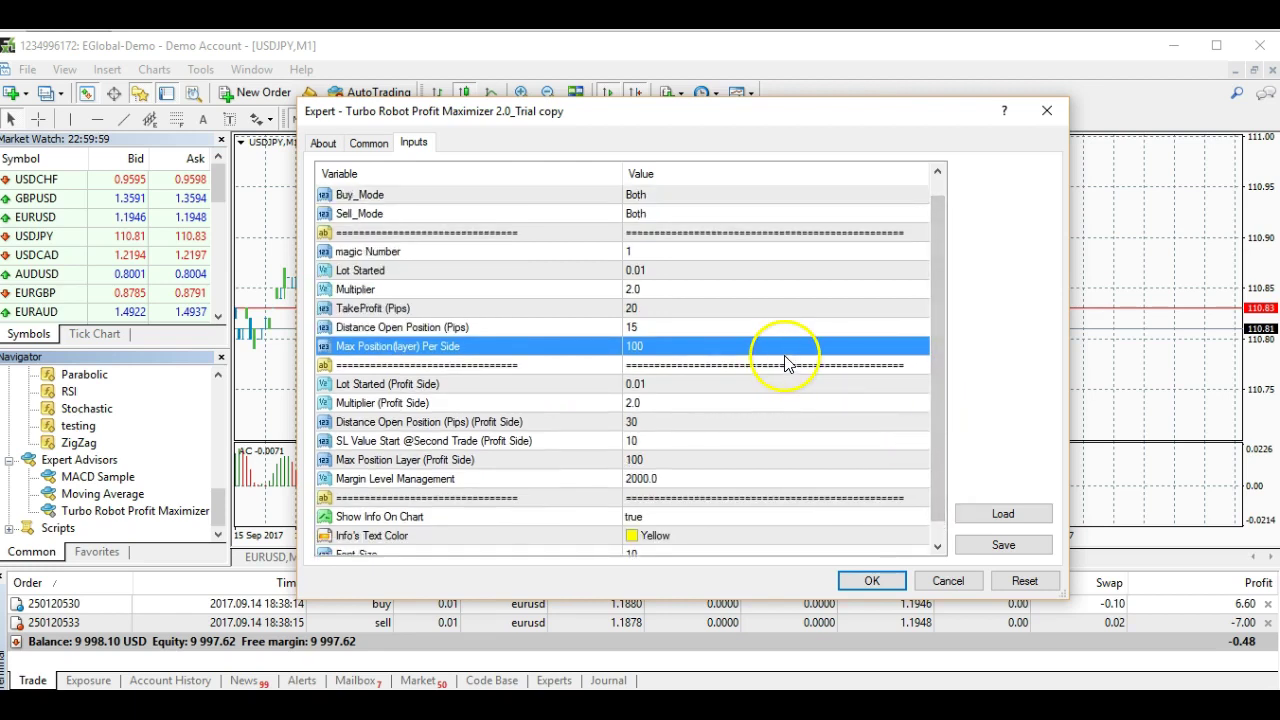
- Compare the Lot Started value 0.01 against the Multiplier 2.0, also noting TakeProfit
double_click(679, 271)
left_click(679, 271)
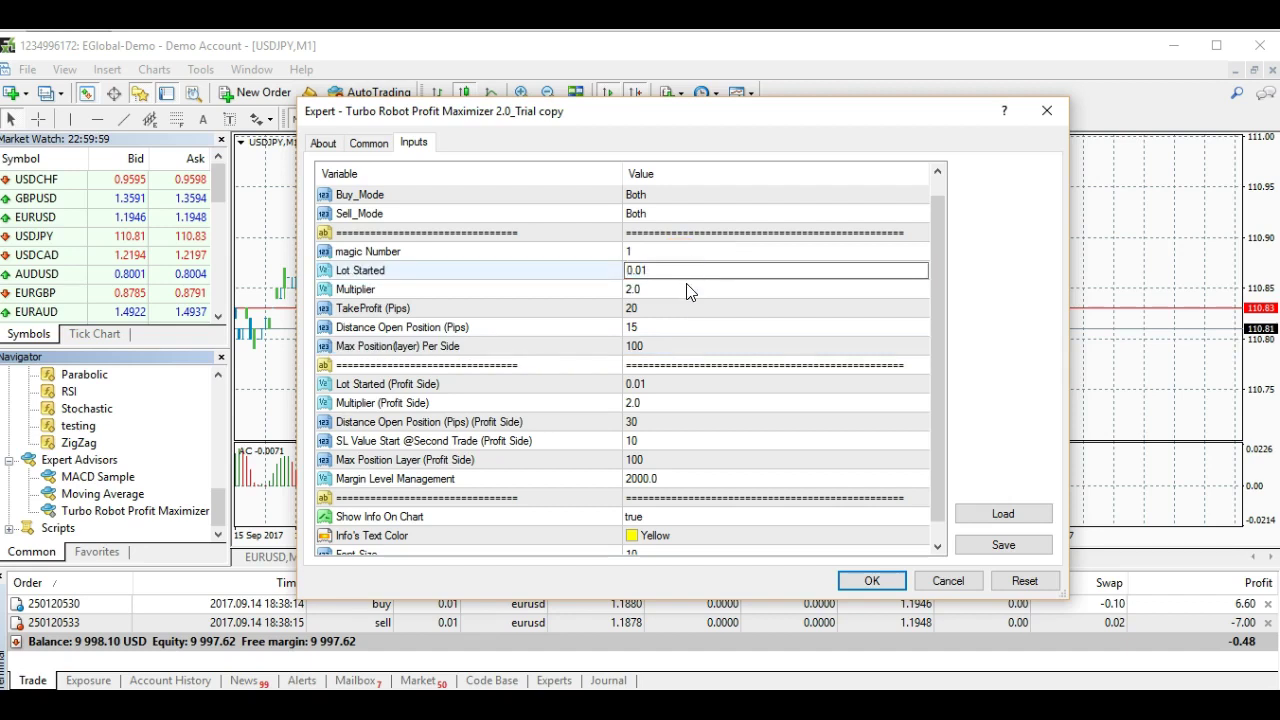
left_click(700, 290)
left_click(690, 290)
left_click(689, 274)
left_click(689, 274)
left_click(690, 274)
left_click(695, 289)
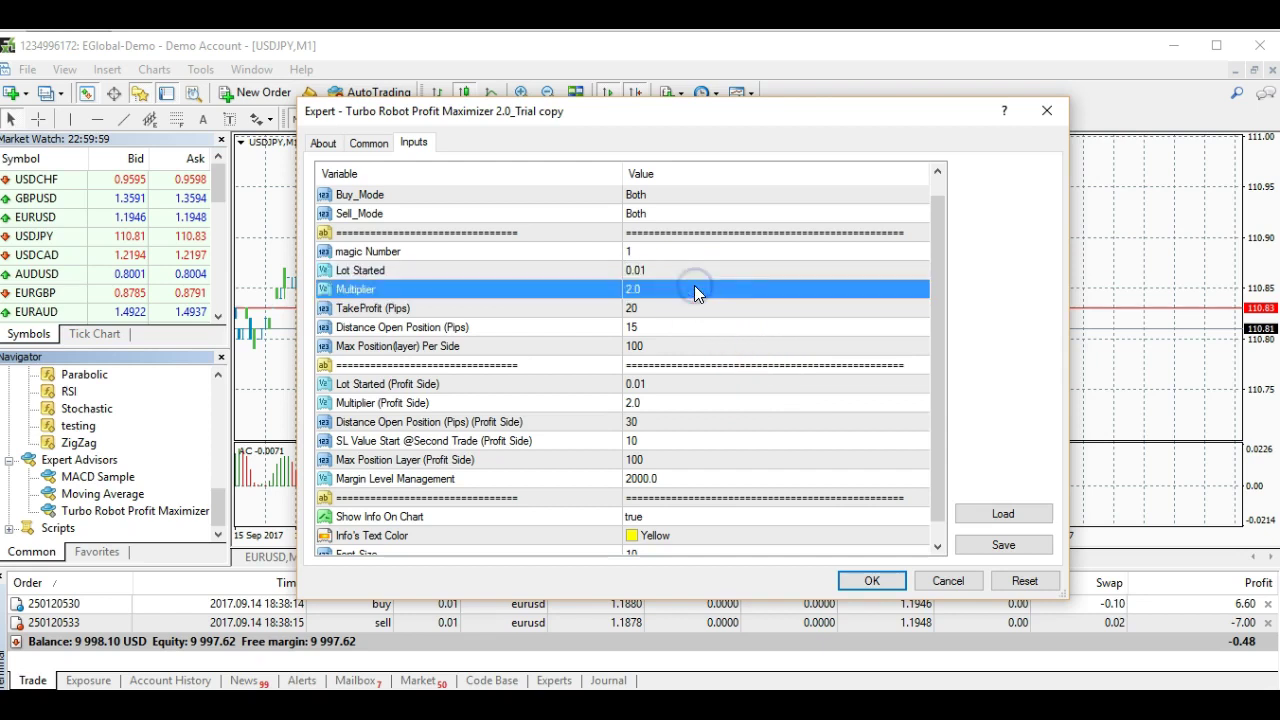
left_click(689, 271)
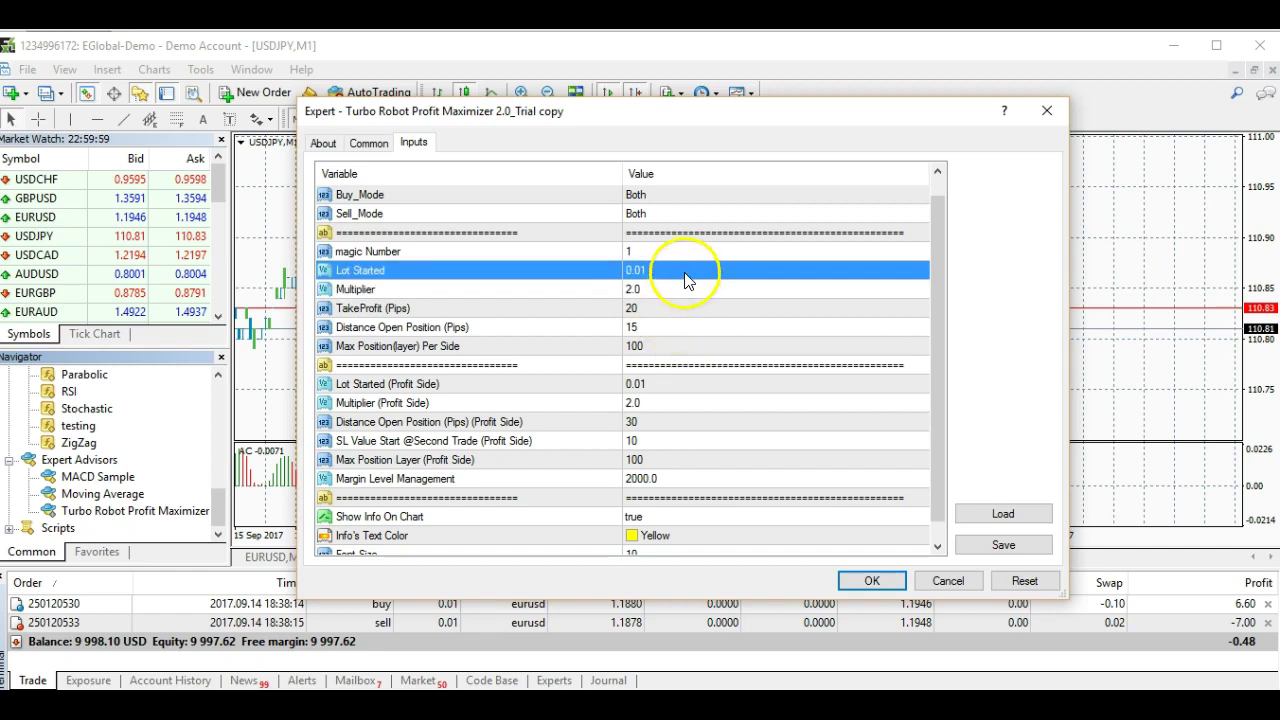
left_click(686, 289)
left_click(686, 271)
left_click(686, 289)
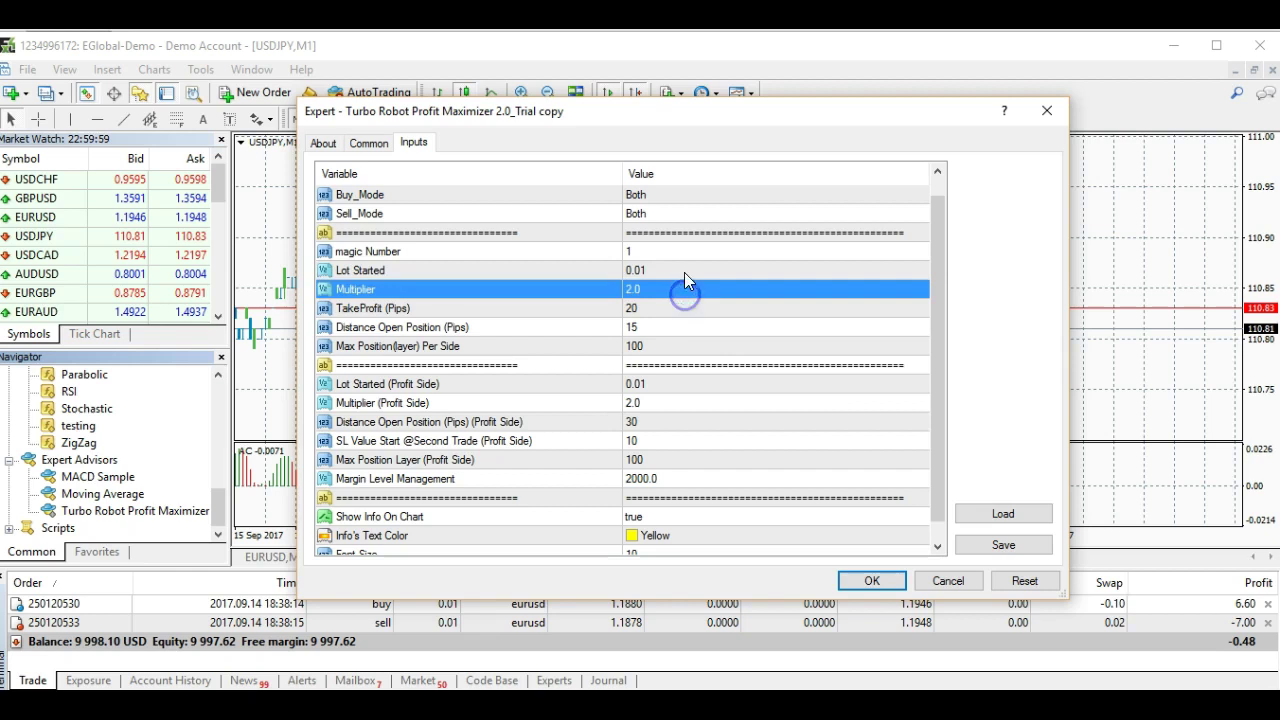
left_click(686, 271)
left_click(684, 291)
left_click(686, 310)
left_click(700, 291)
left_click(689, 269)
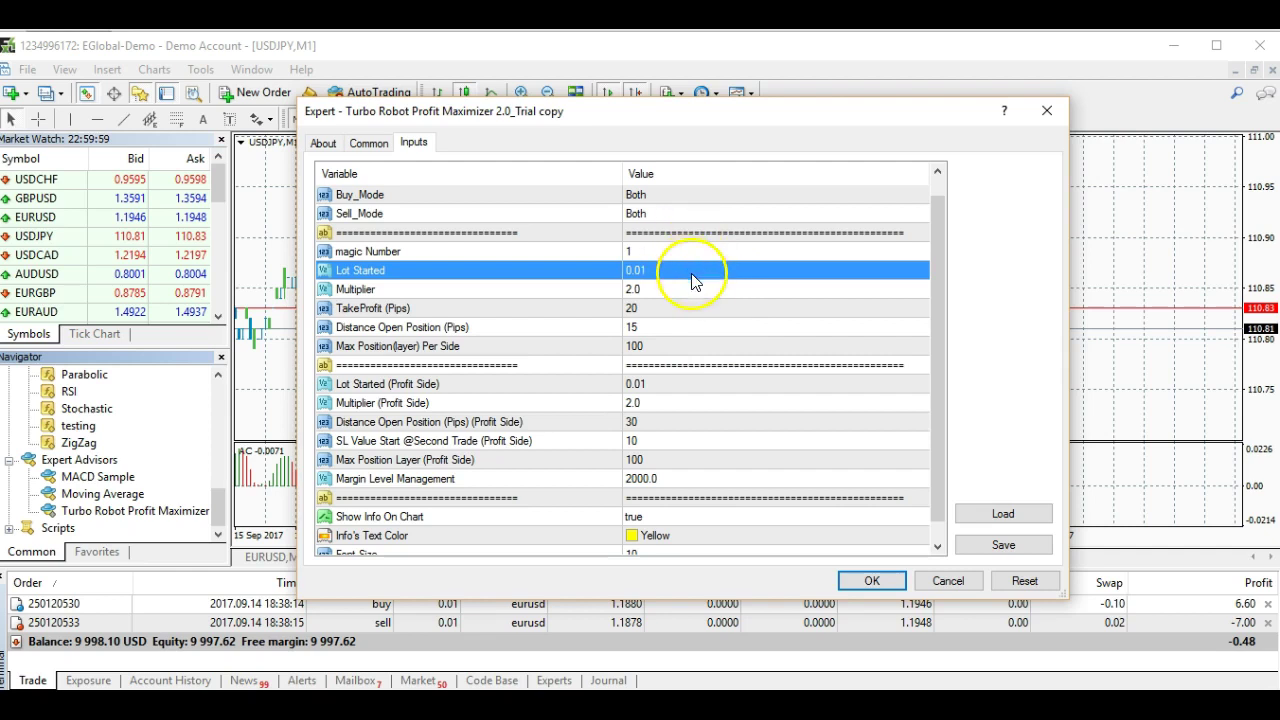
- Open the Lot Started and Multiplier values, emphasising the Multiplier of 2.0
left_click(704, 274)
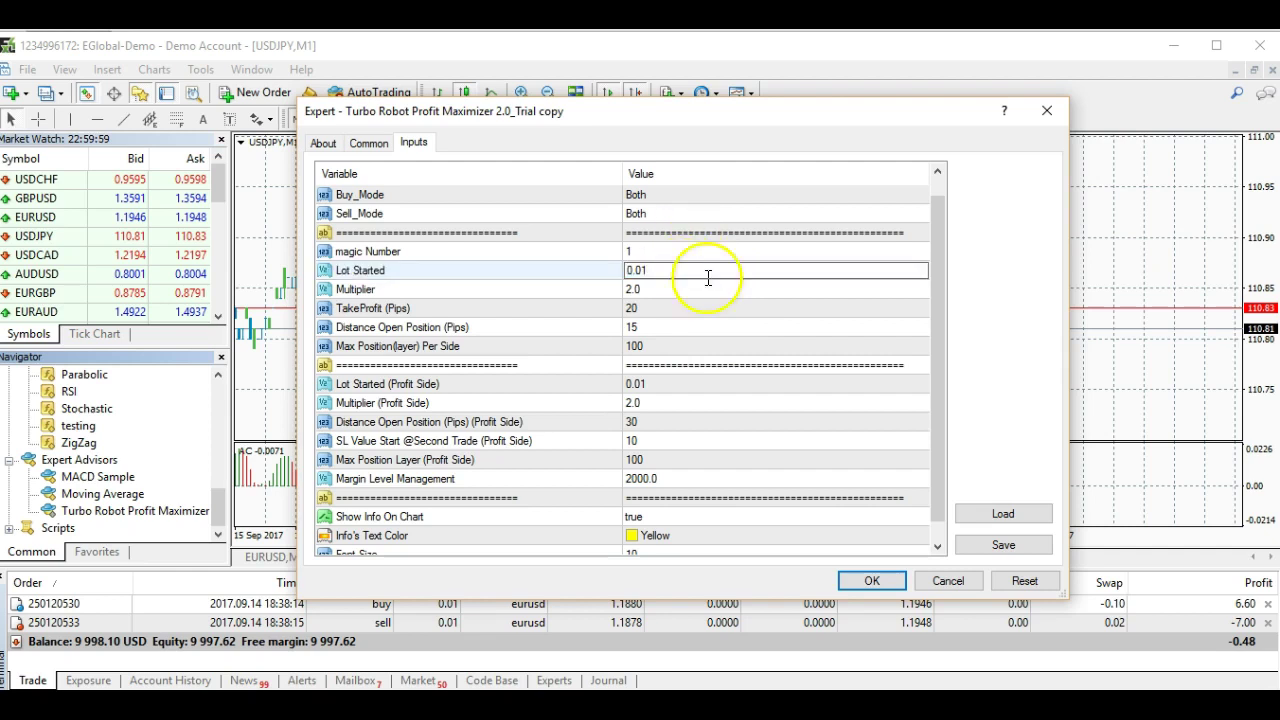
left_click(697, 307)
left_click(702, 290)
left_click(702, 290)
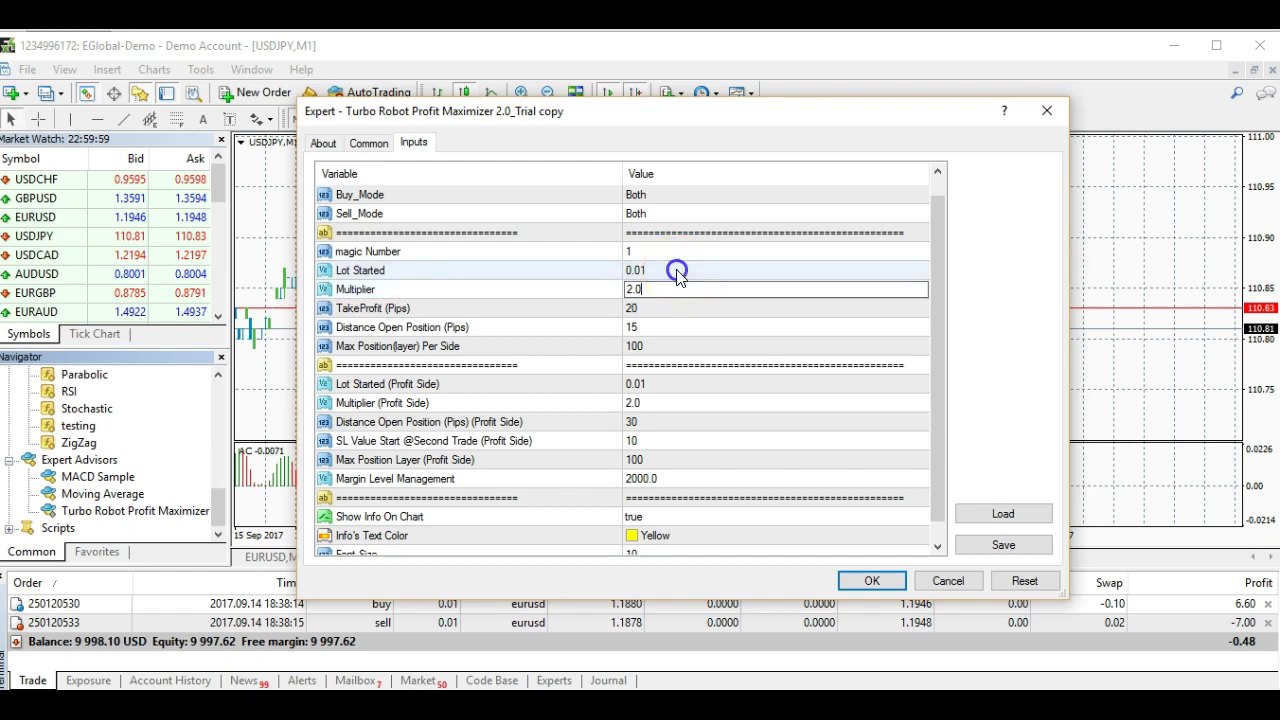
left_click(676, 270)
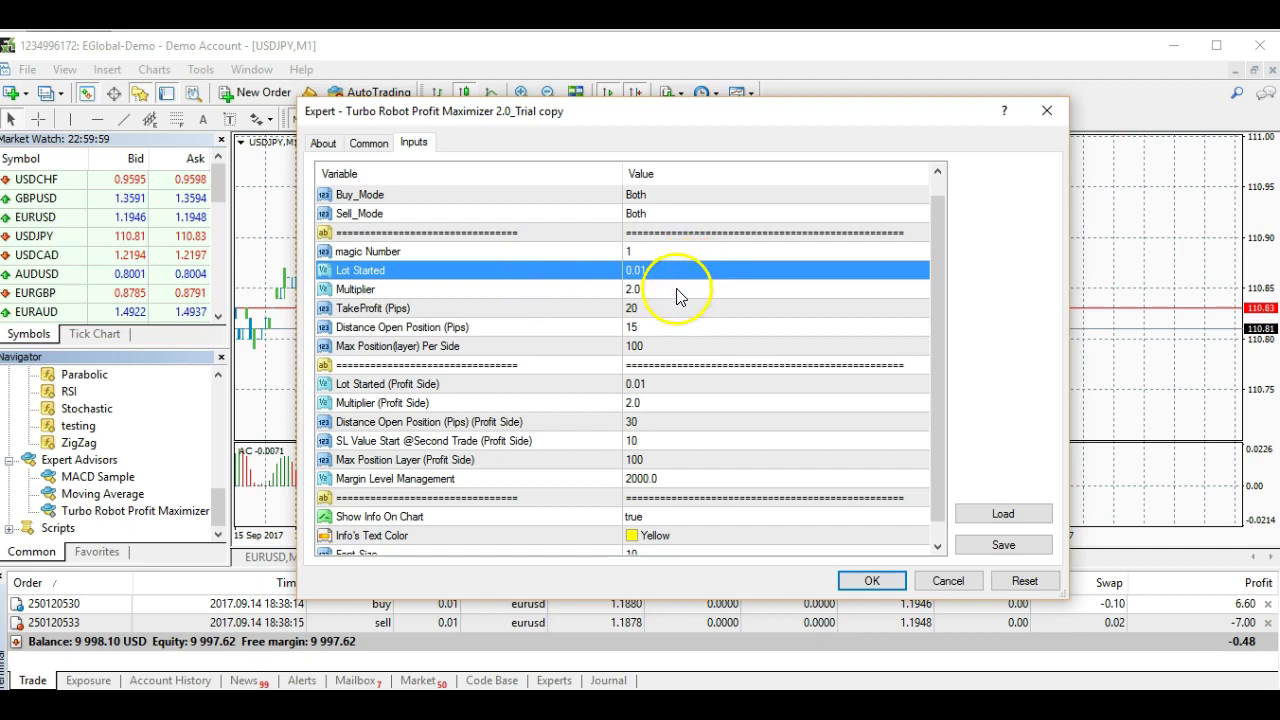
left_click(677, 289)
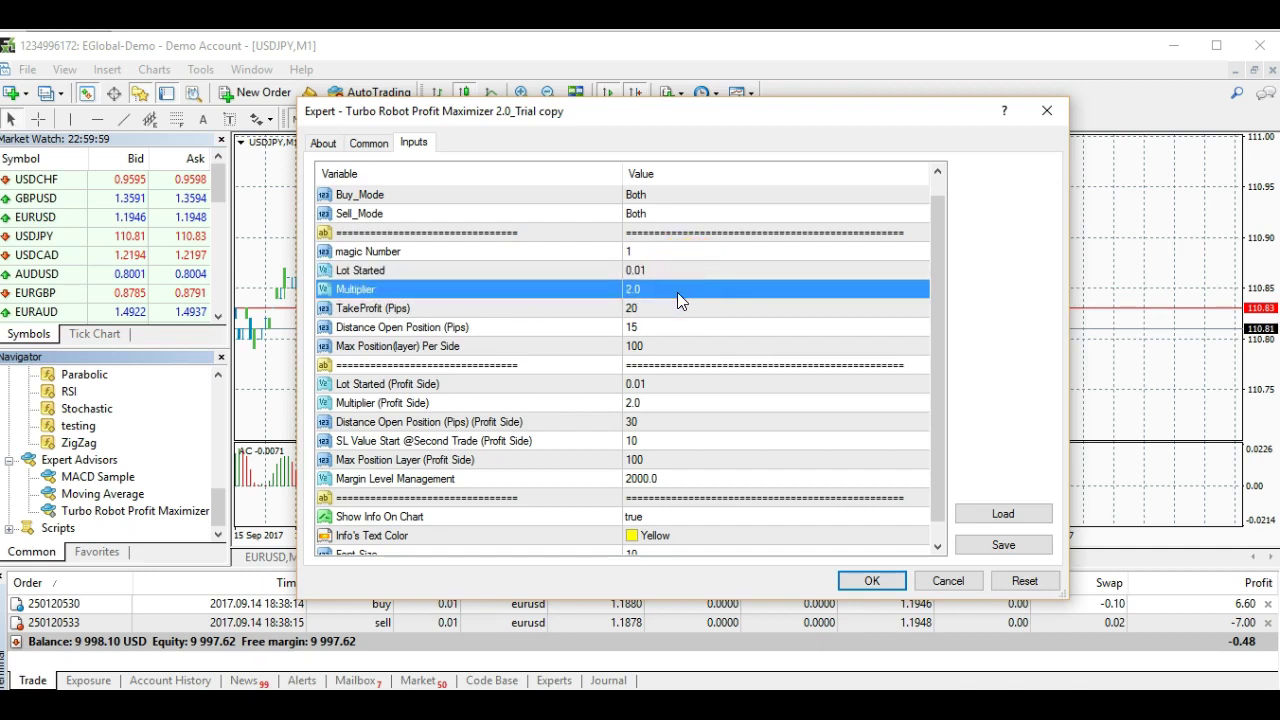
left_click(680, 298)
left_click(651, 272)
left_click(655, 291)
left_click(659, 271)
left_click(657, 290)
left_click(648, 291)
left_click(693, 292)
- Review TakeProfit, Lot Started and Multiplier, then open the Distance Open Position value 15
left_click(659, 310)
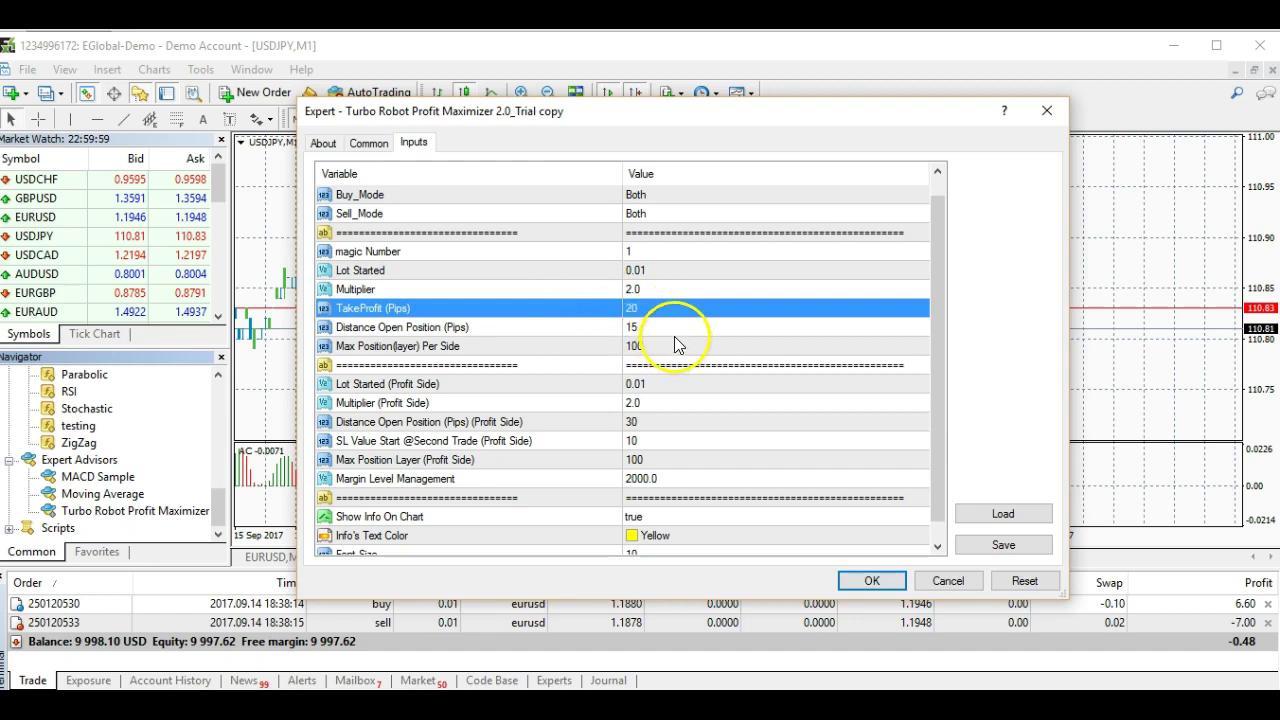
left_click(675, 335)
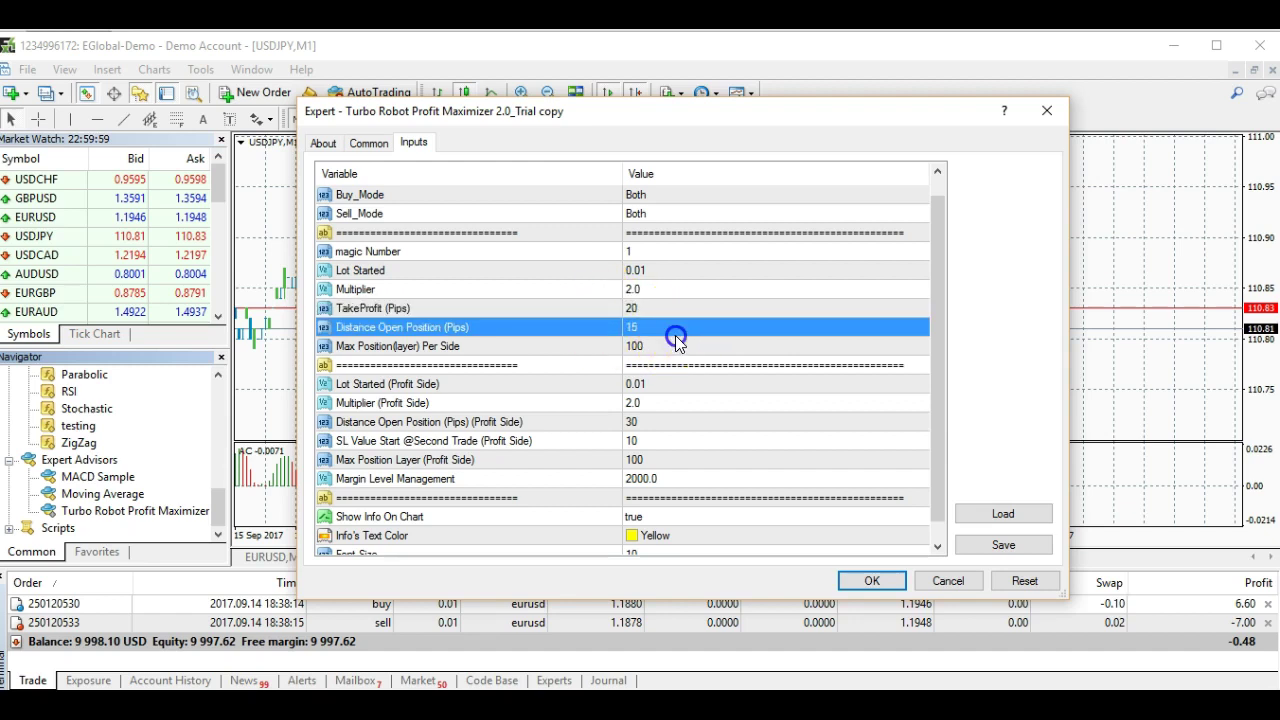
left_click(660, 272)
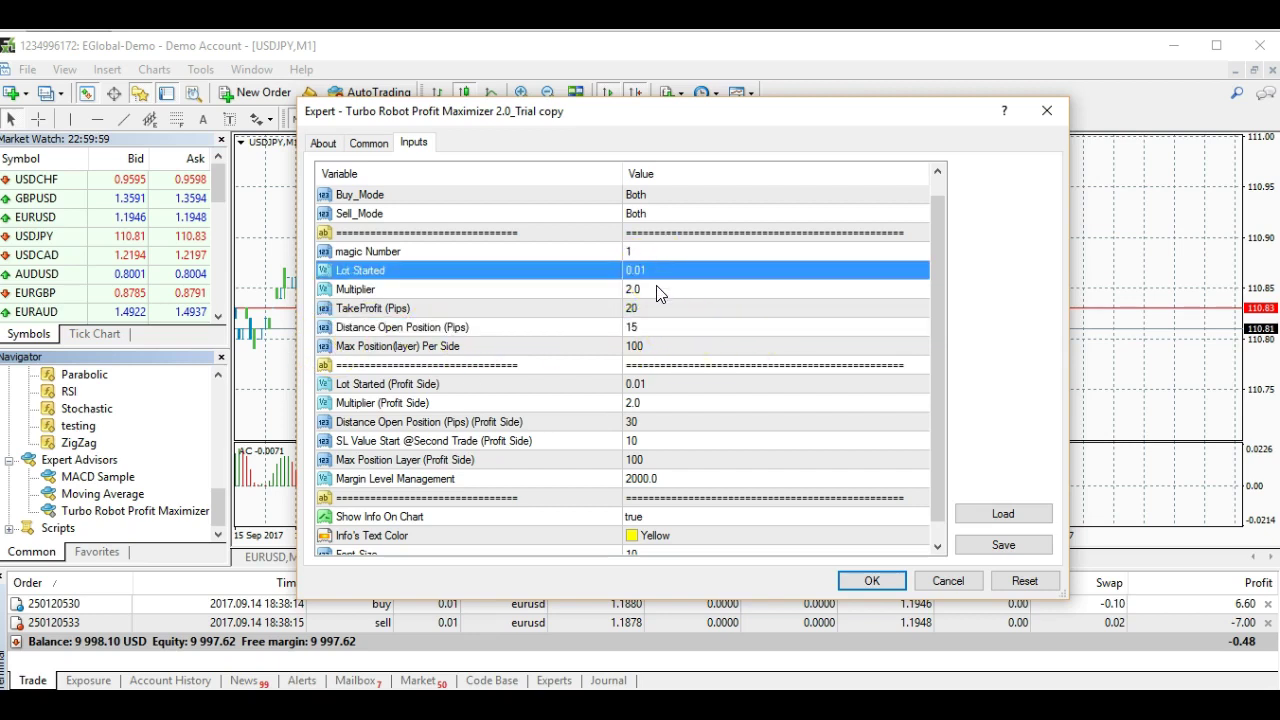
left_click(657, 290)
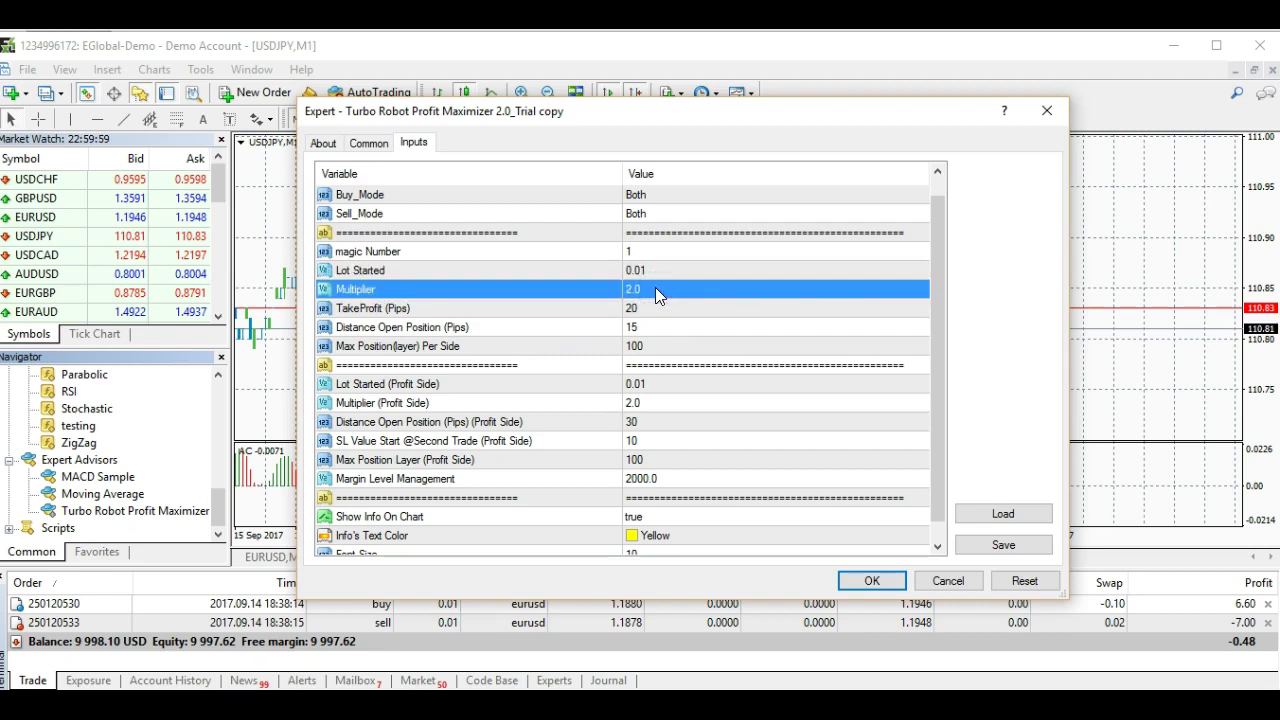
double_click(655, 327)
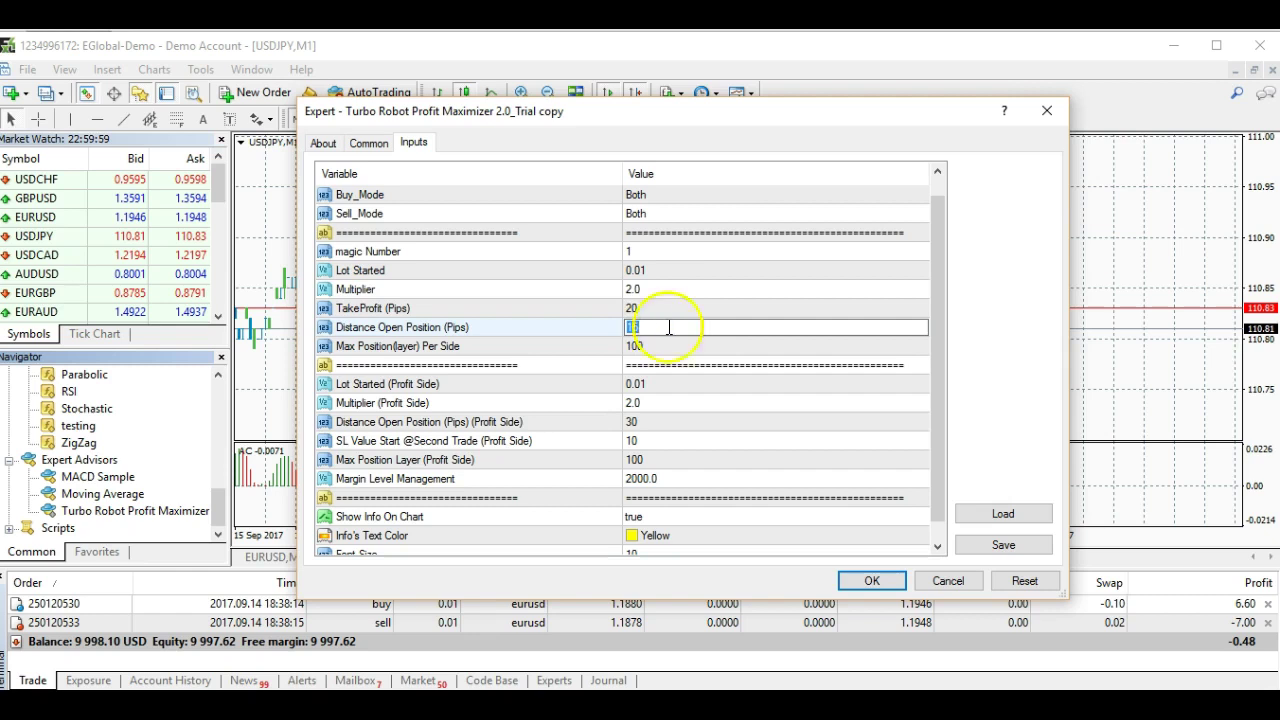
- Keep Distance Open Position at 15 and select the Max Position(layer) Per Side setting
key("Return")
left_click(683, 339)
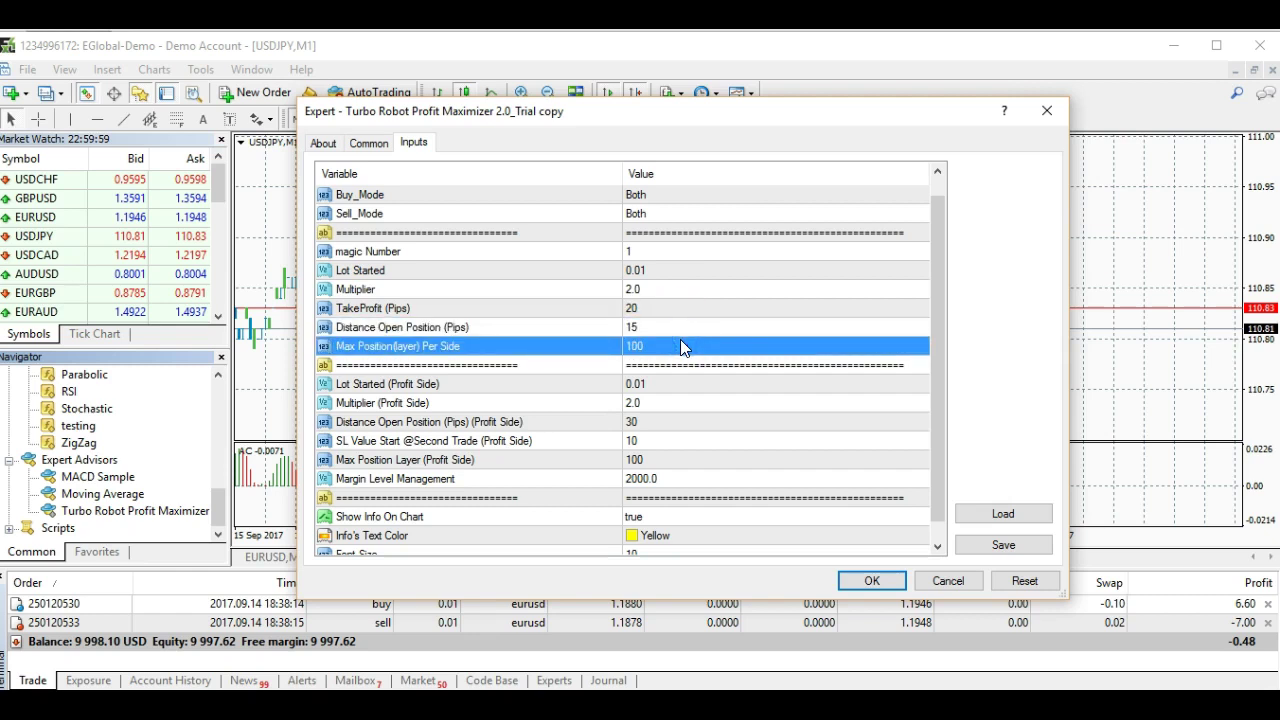
left_click(405, 348)
left_click(573, 357)
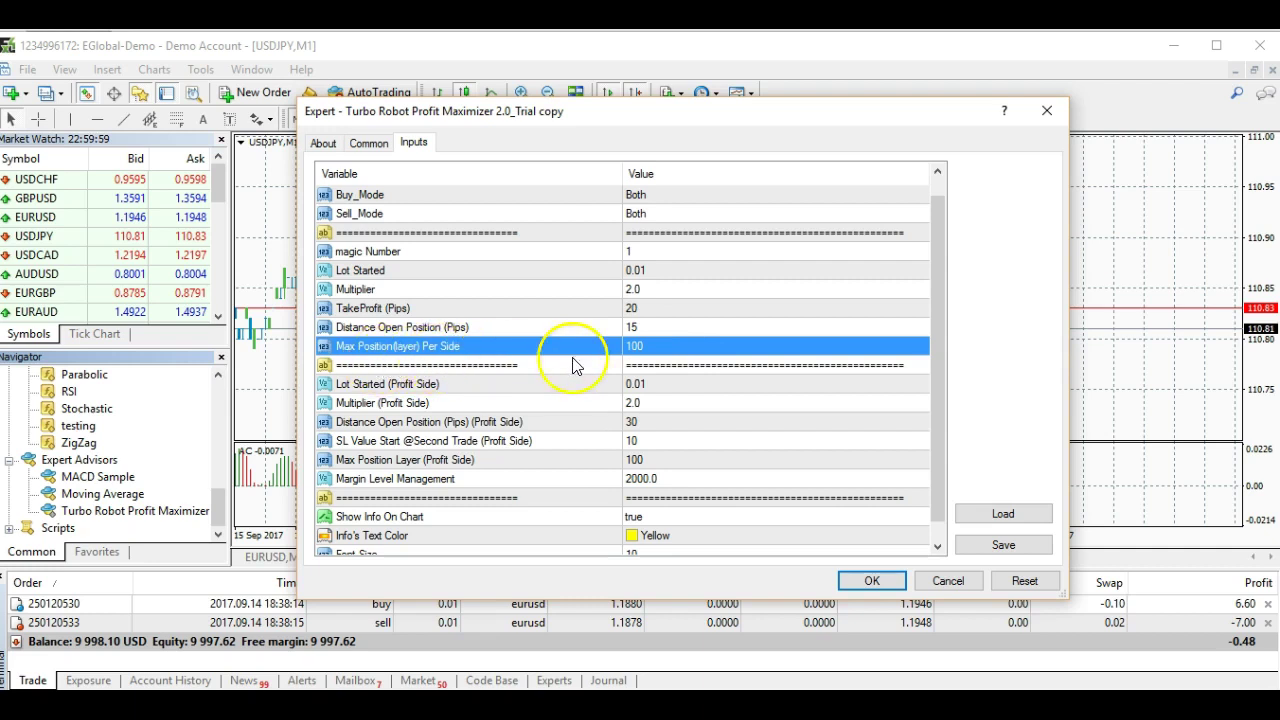
left_click(658, 348)
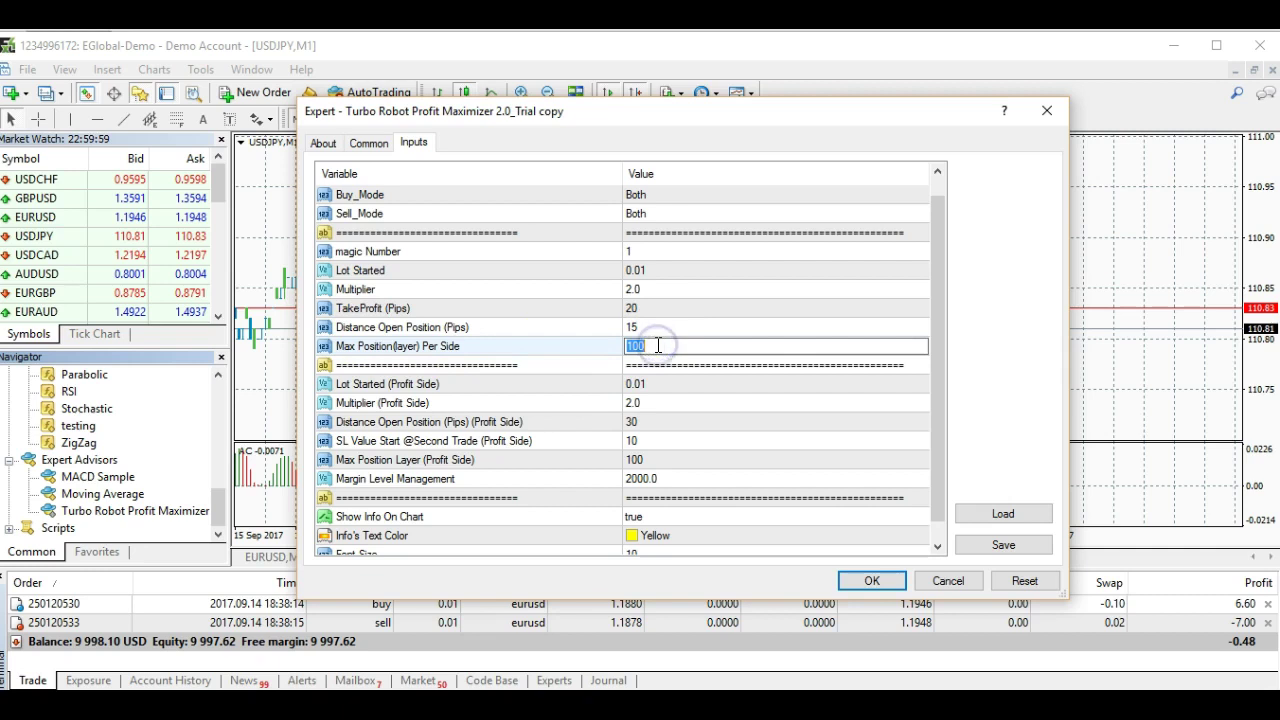
- Trial-change max positions from 100 to 11, then revert it to 100
left_click(658, 346)
left_click(677, 400)
left_click(686, 344)
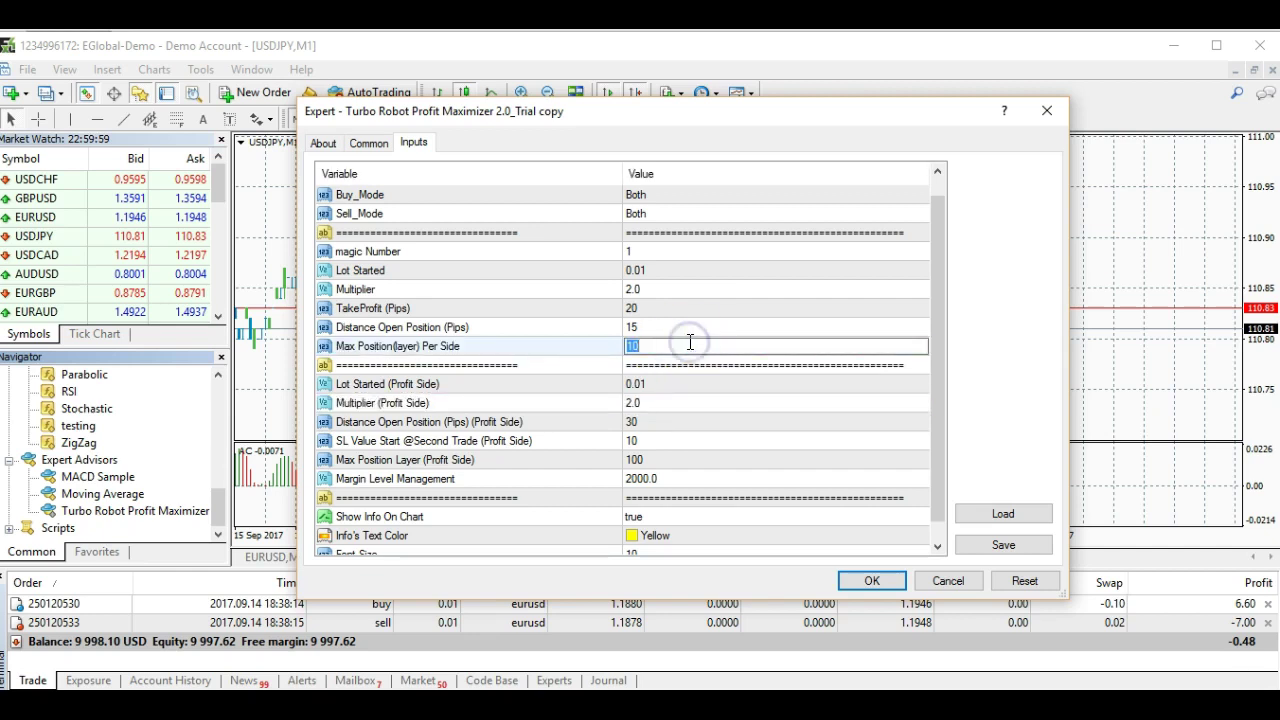
key("BackSpace")
type("1")
key("Return")
left_click(681, 341)
type("100")
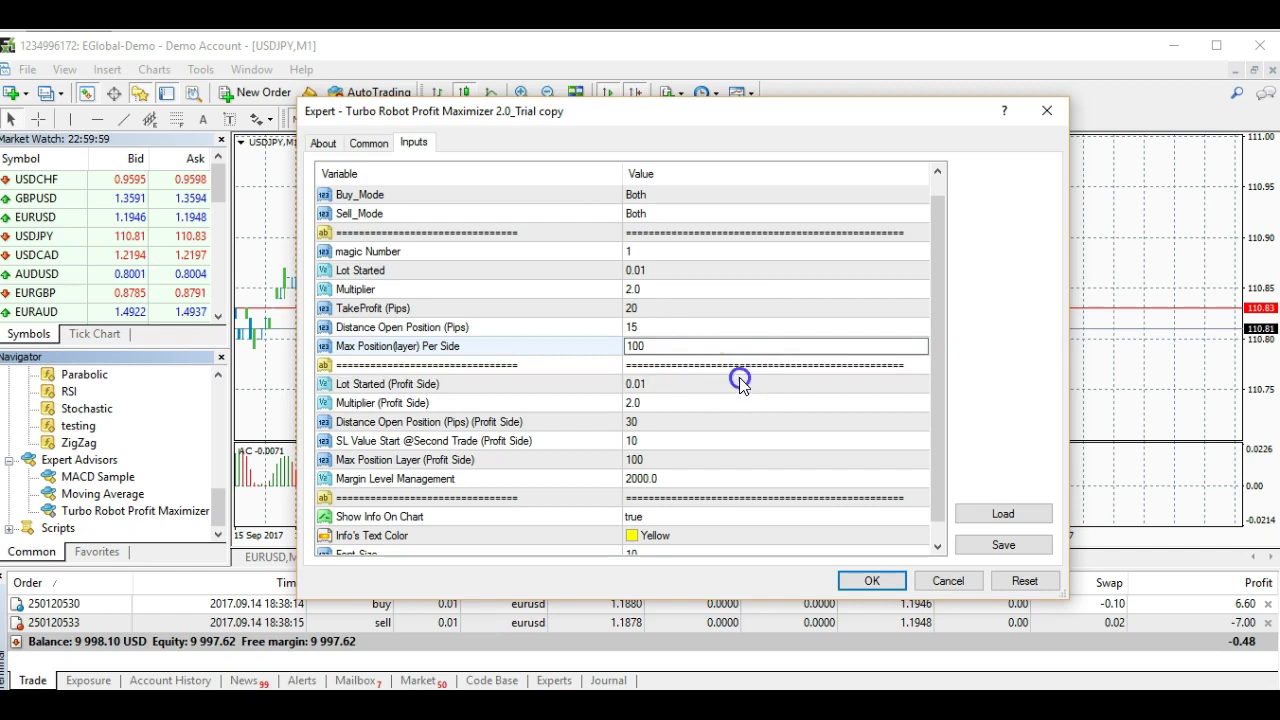
key("Return")
- Compare the Max Position(layer) Per Side setting with Distance Open Position
left_click(703, 346)
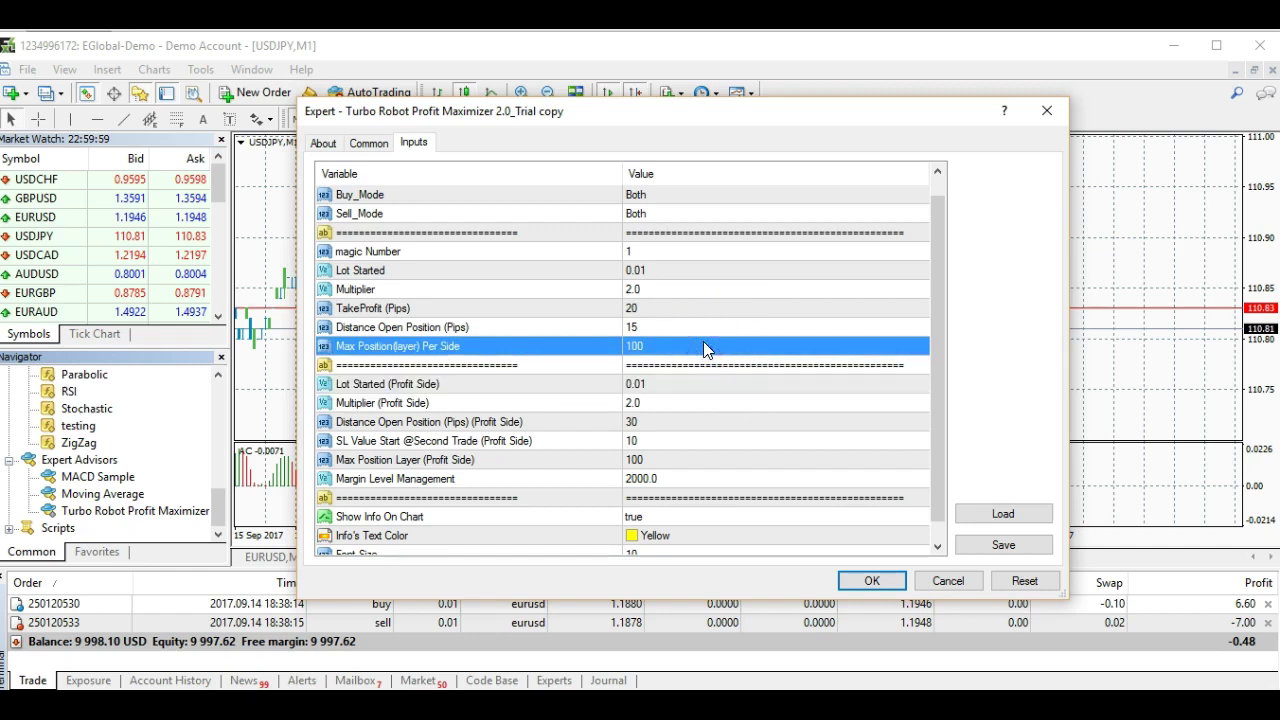
left_click(675, 330)
left_click(675, 340)
left_click(740, 333)
left_click(739, 342)
left_click(738, 334)
- Set Max Position(layer) Per Side to 11 and verify the new value
double_click(732, 348)
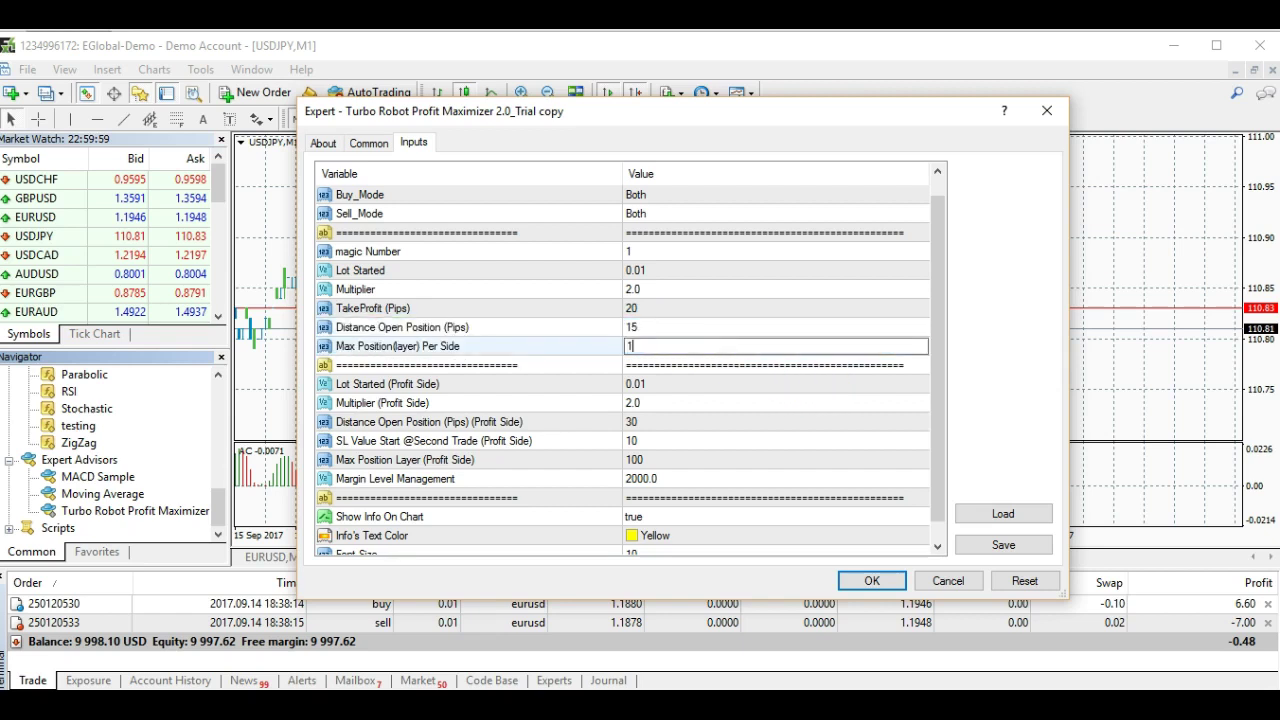
type("11")
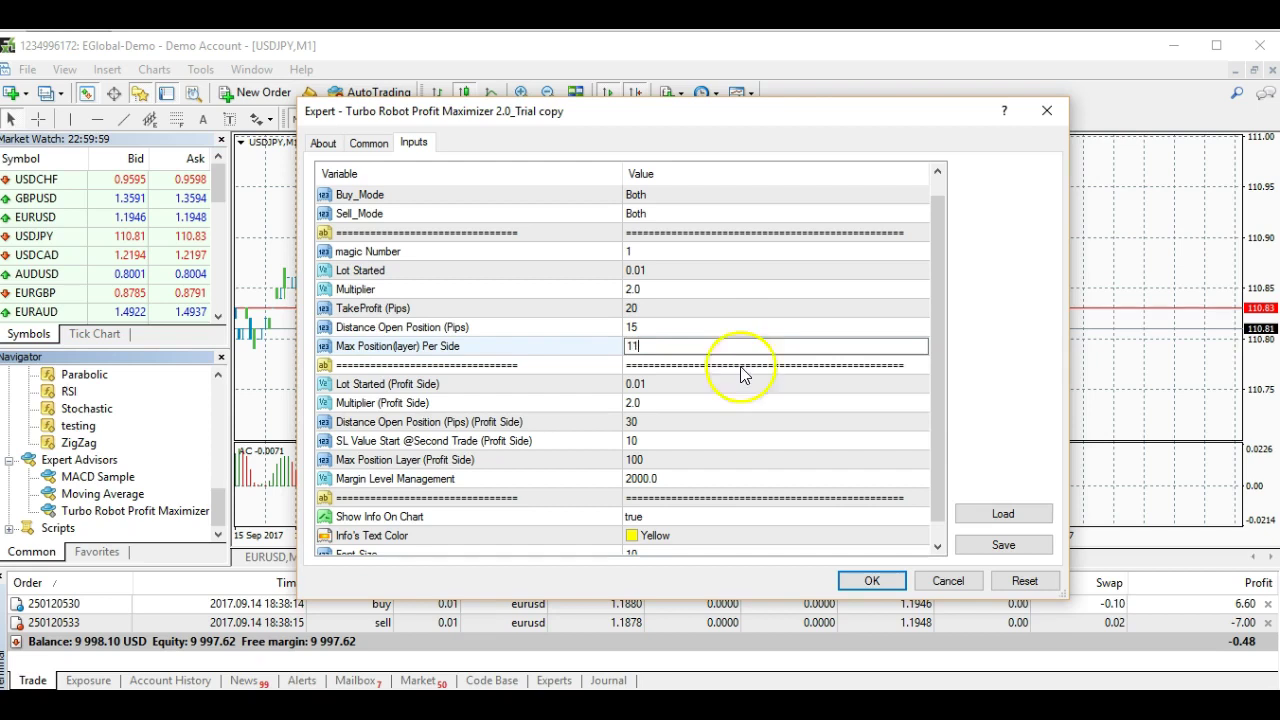
left_click(733, 371)
double_click(729, 344)
left_click(720, 346)
left_click(700, 383)
left_click(688, 333)
left_click(681, 346)
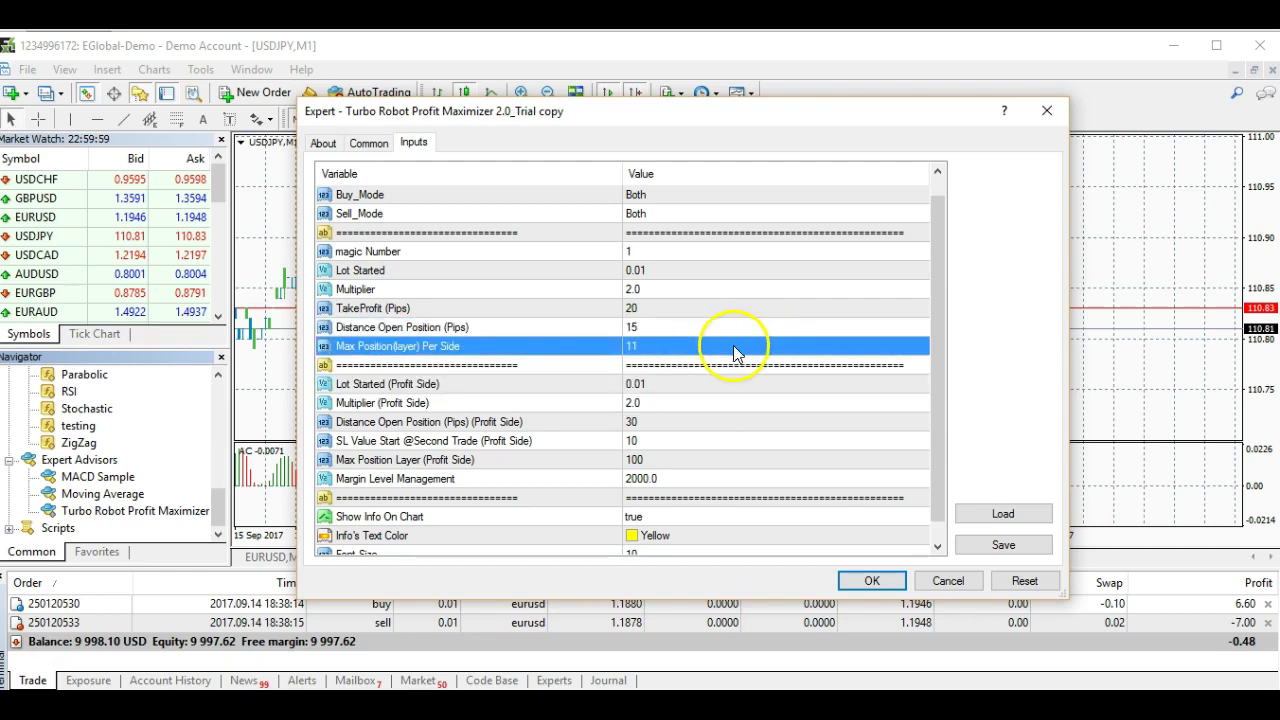
left_click(459, 357)
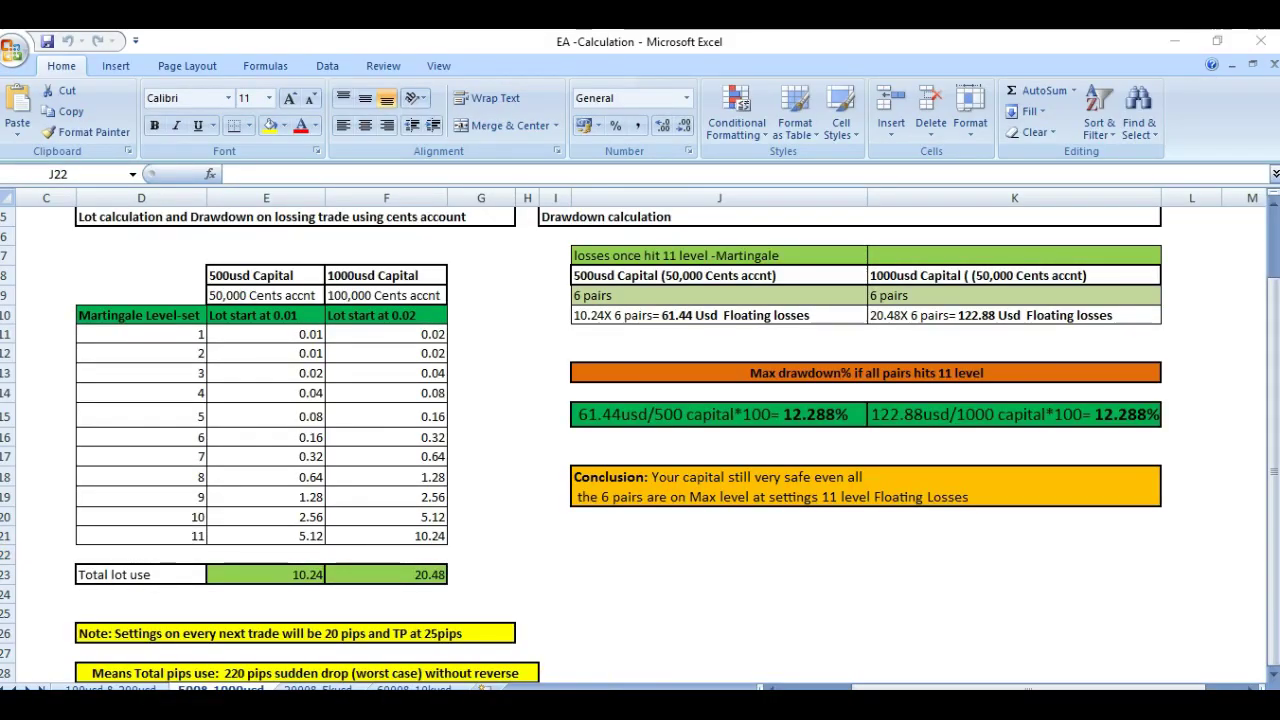
- In Word's lot table, review the levels from X1 down to X10
left_click(486, 630)
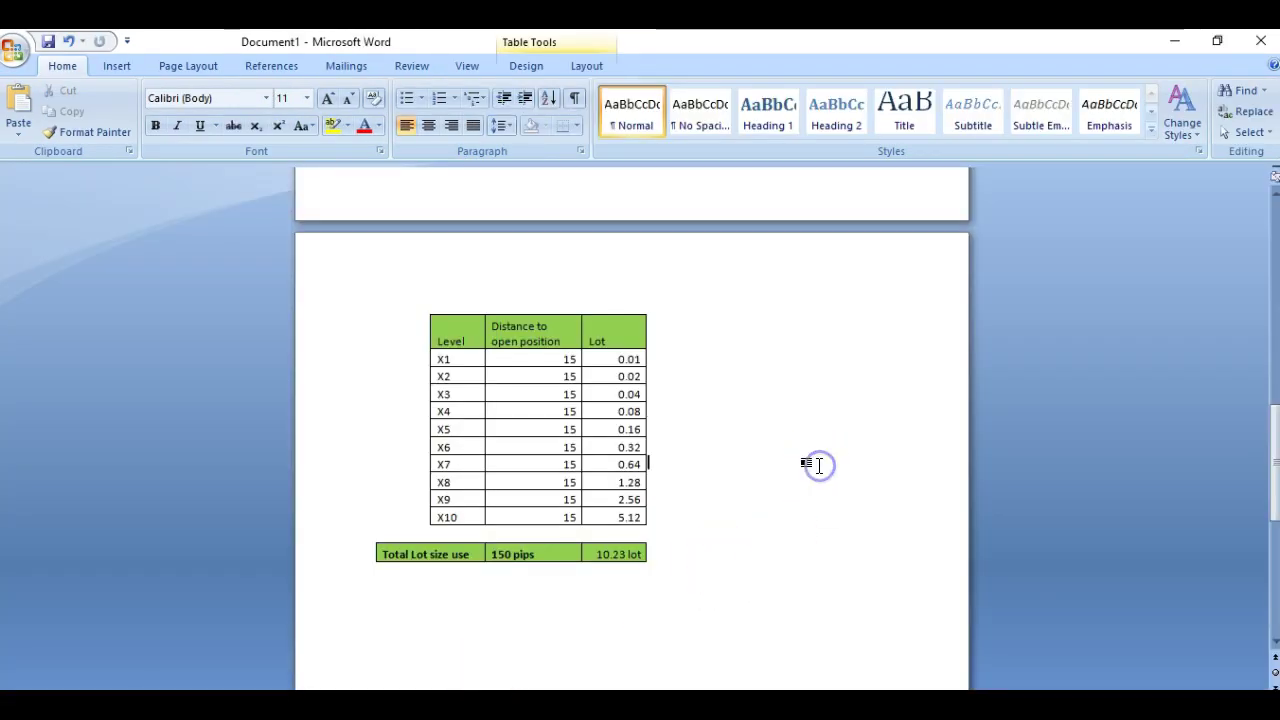
left_click(465, 360)
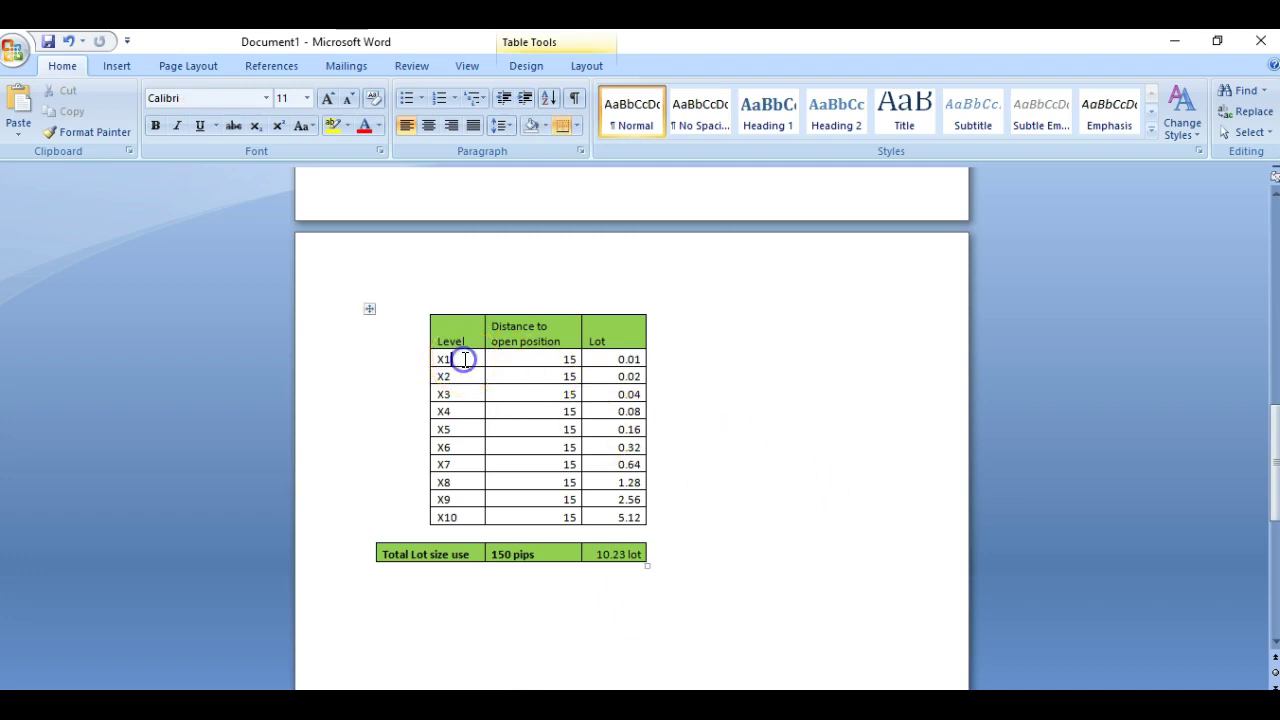
left_click(466, 518)
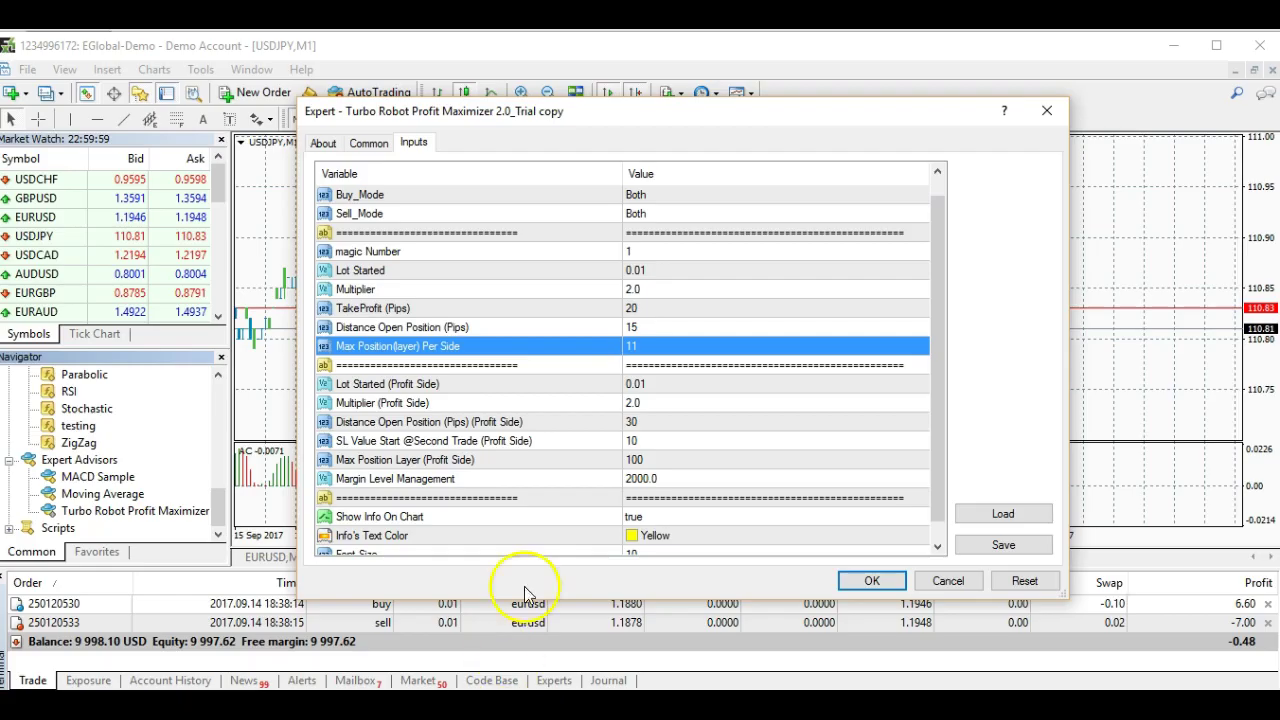
- Keep max positions at 11, then widen the Word lot table's Level/Distance column
left_click(657, 354)
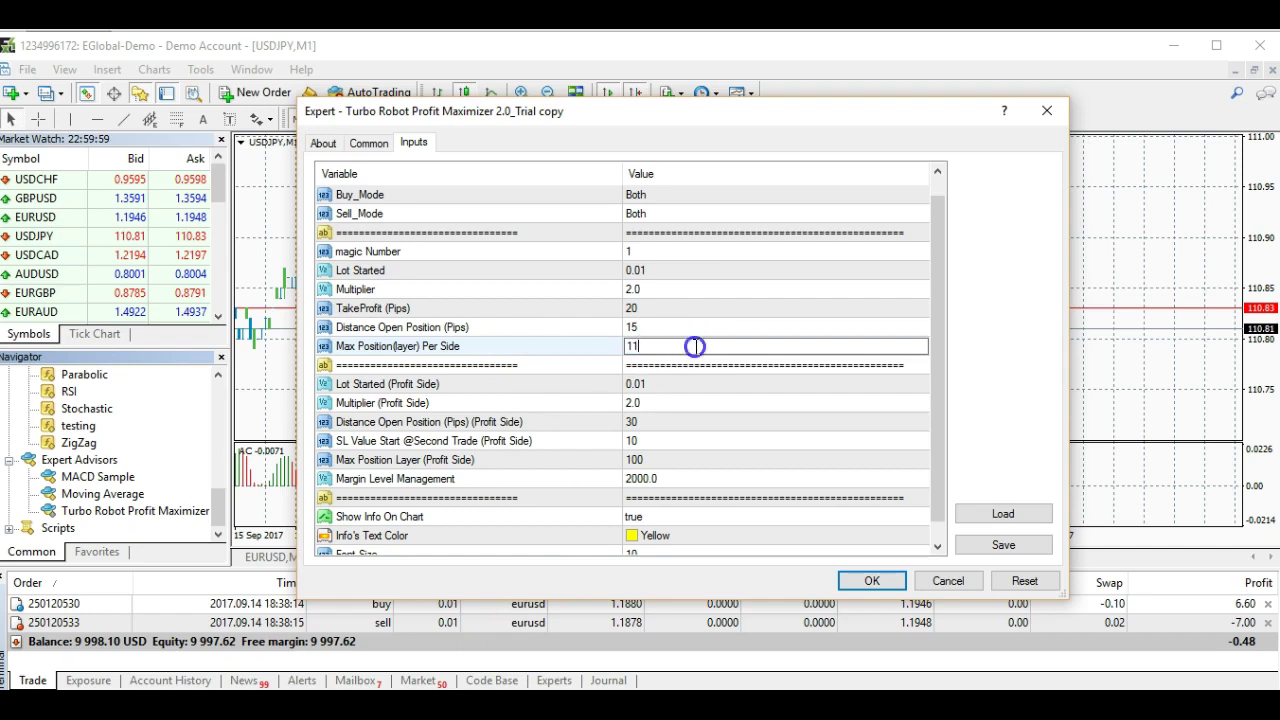
left_click(385, 705)
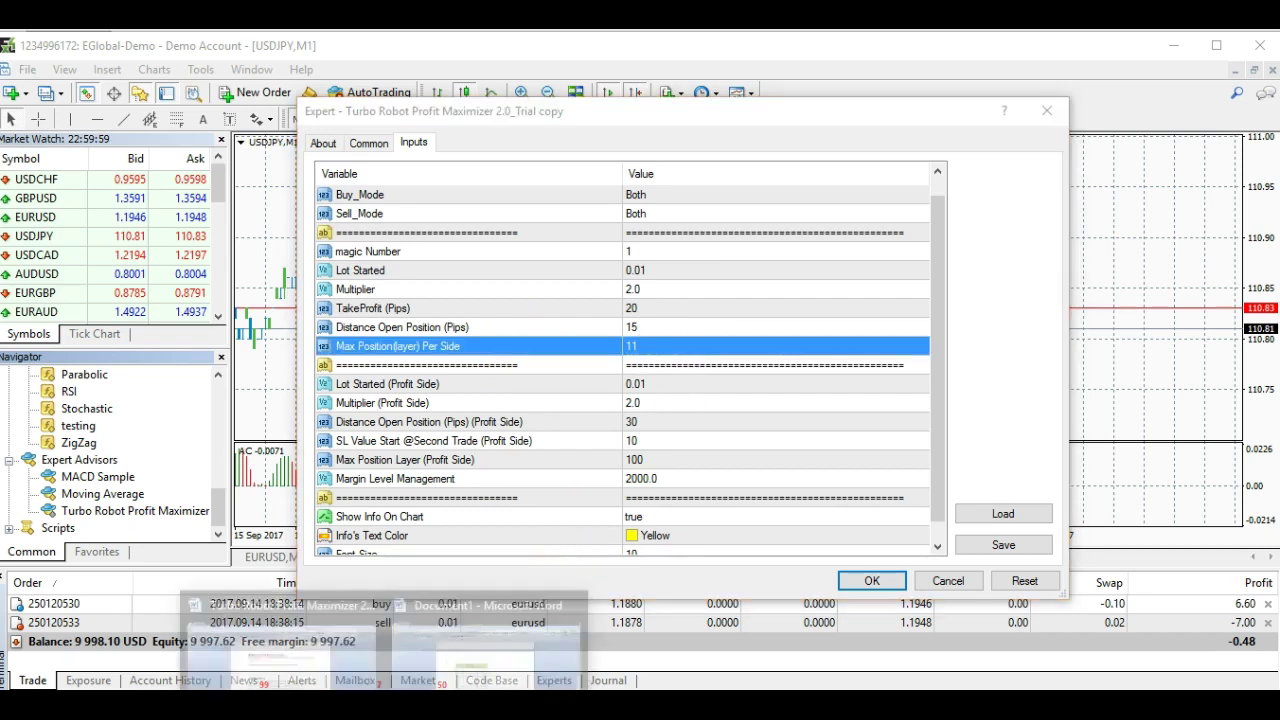
left_click(470, 650)
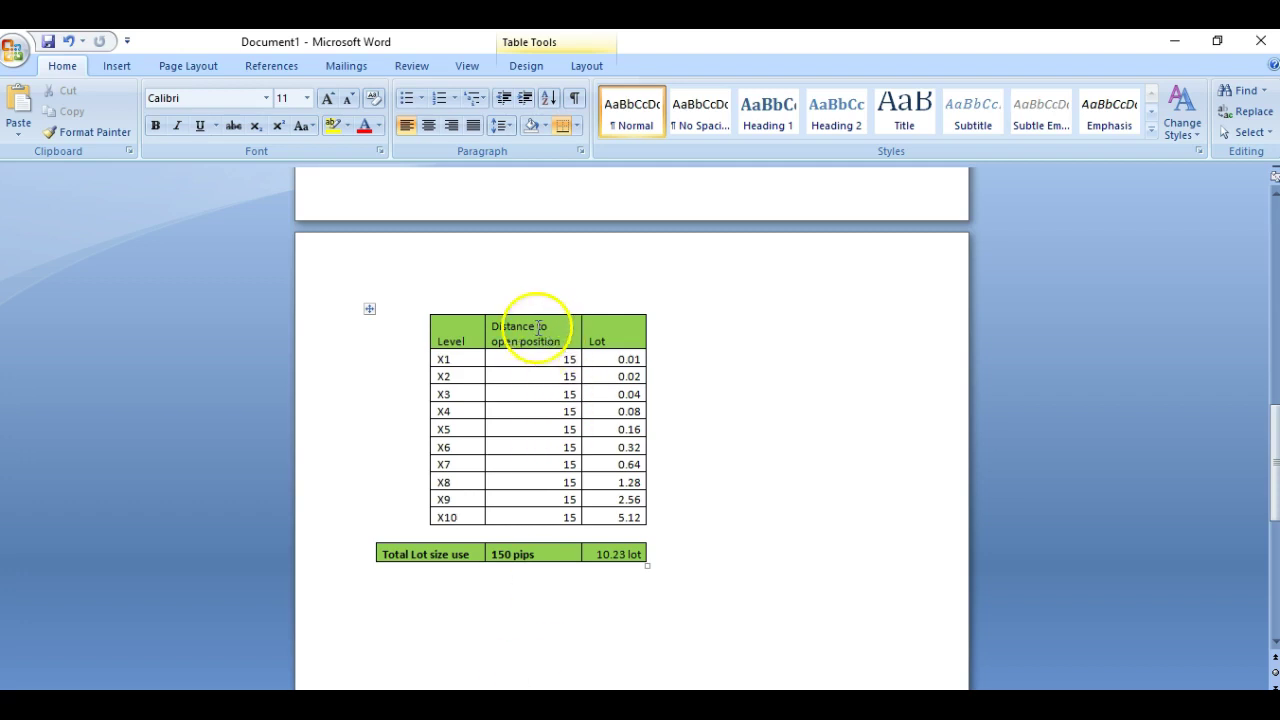
mouse_move(485, 326)
left_mouse_down()
mouse_move(503, 329)
mouse_move(480, 327)
left_mouse_up()
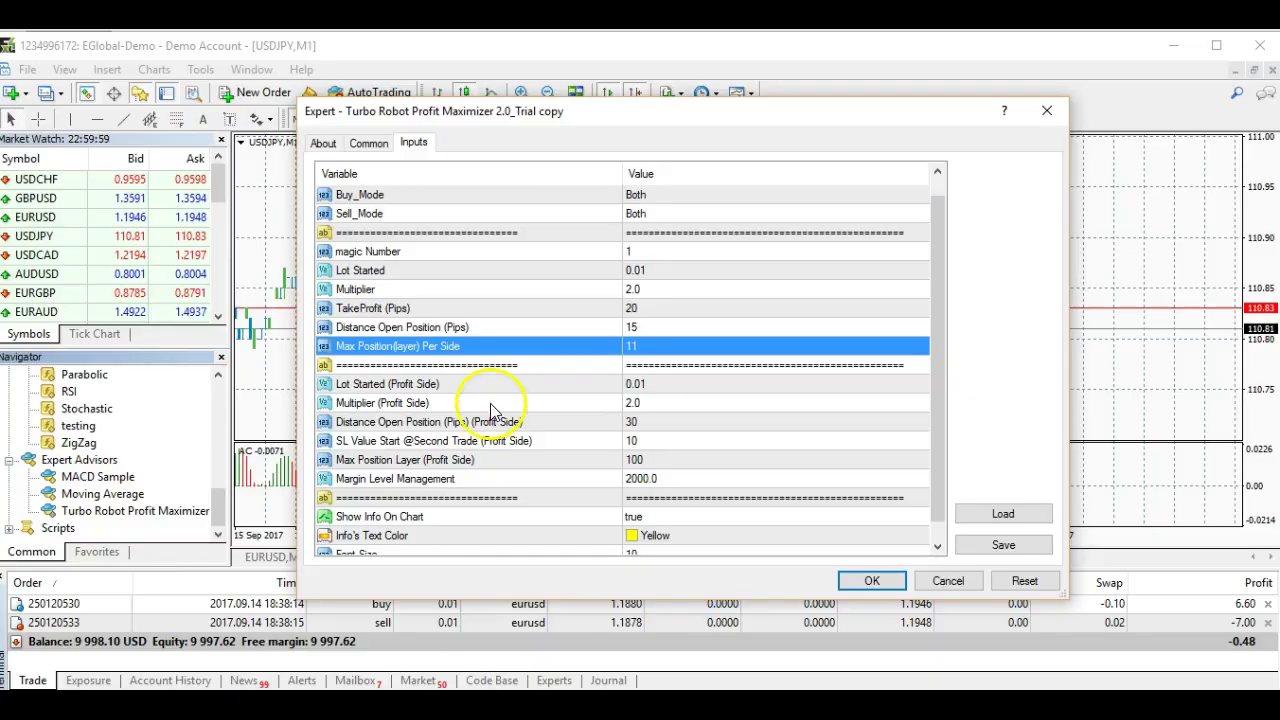
left_click(613, 327)
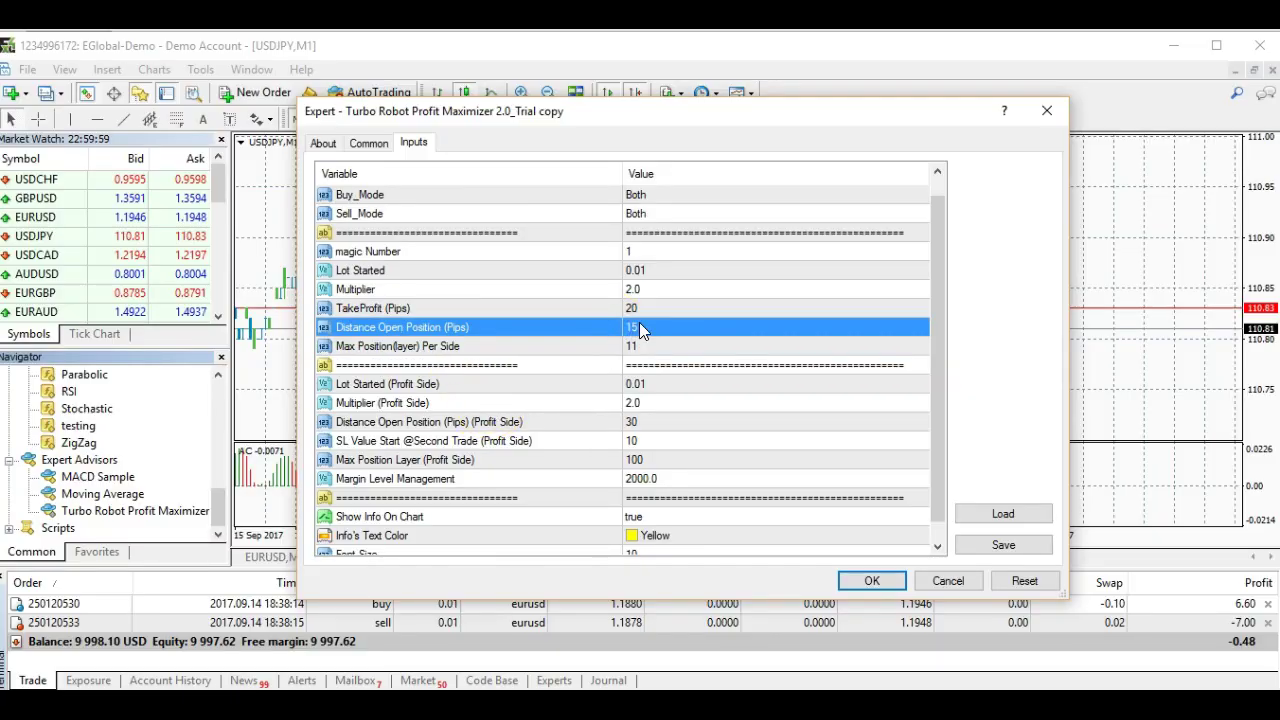
left_click(467, 667)
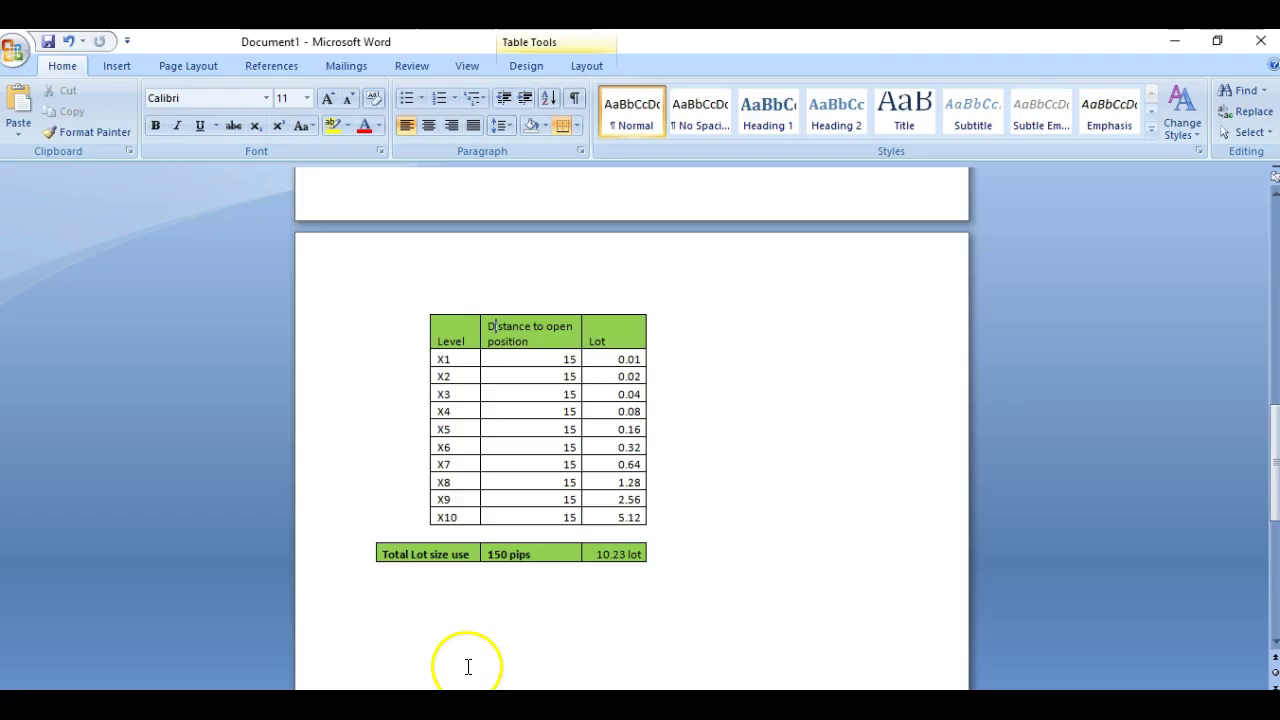
left_click(702, 372)
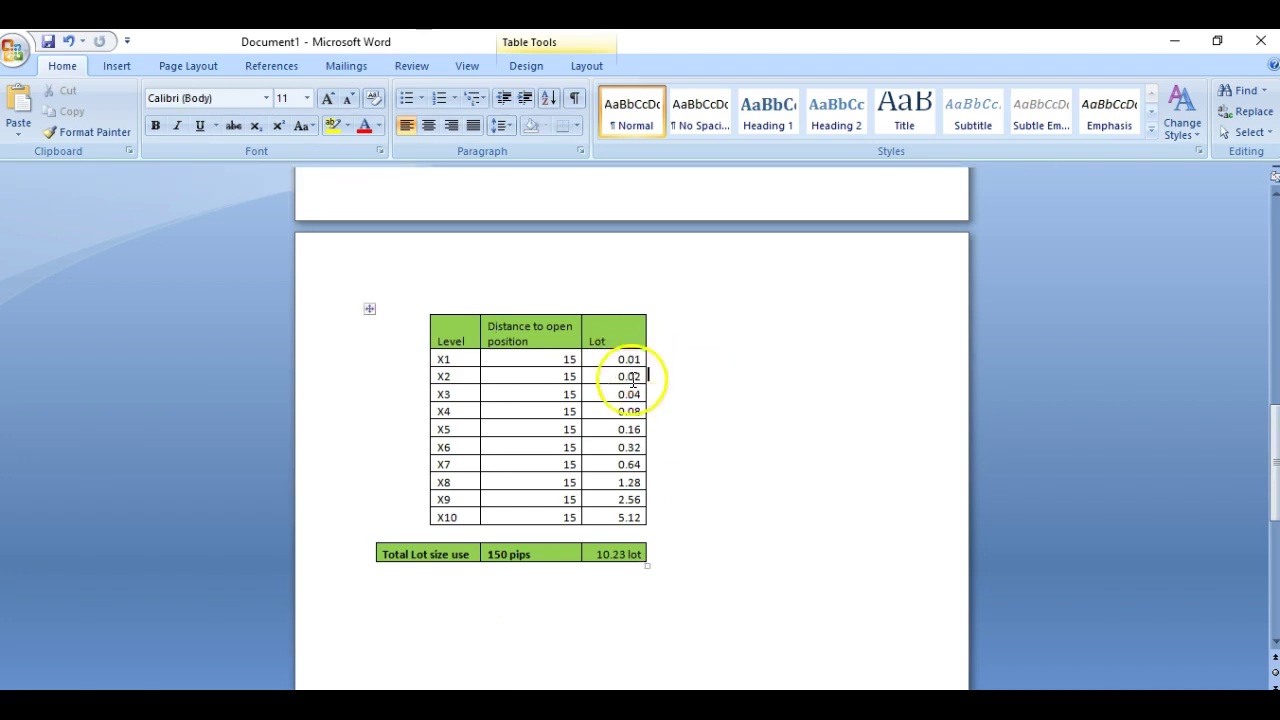
left_click(634, 358)
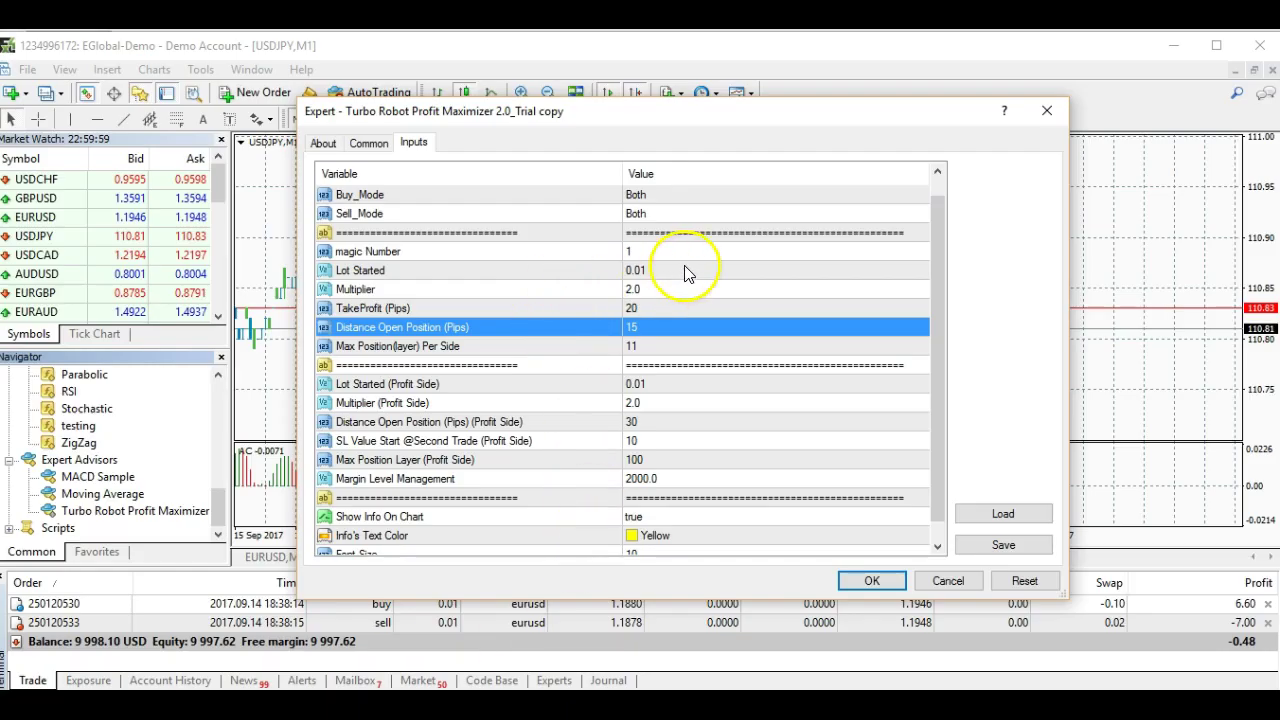
left_click(686, 270)
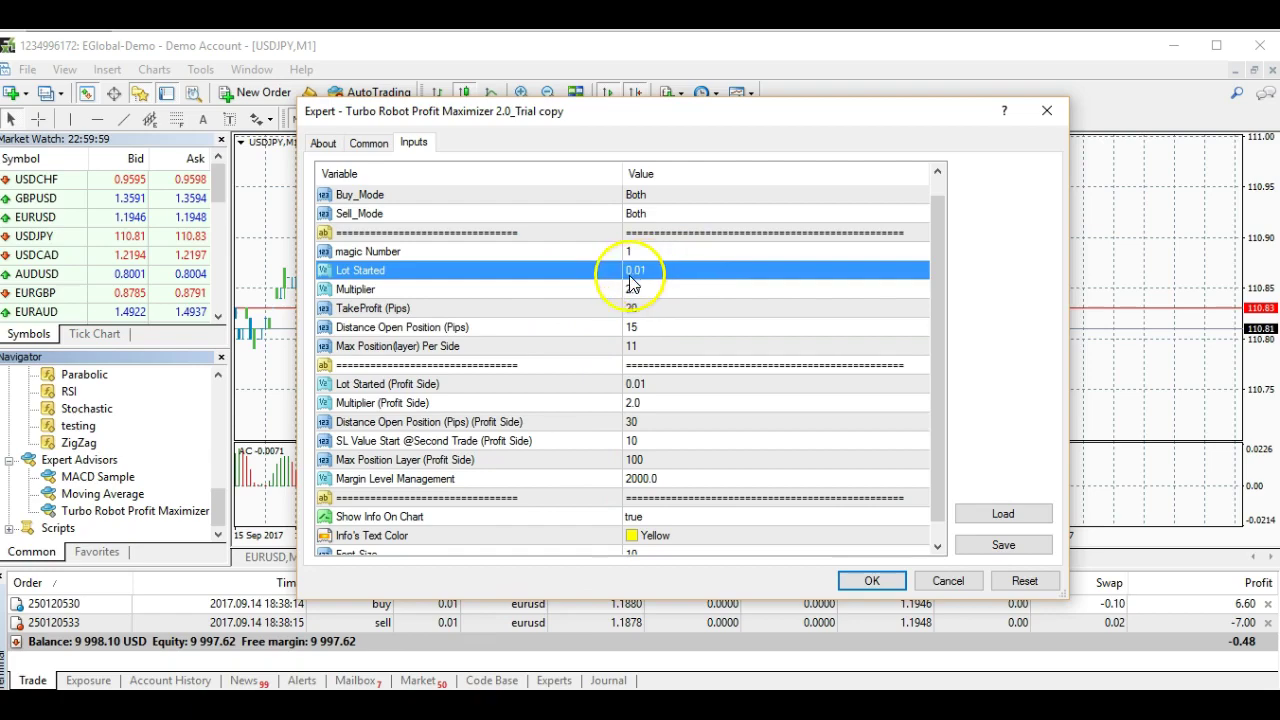
left_click(463, 650)
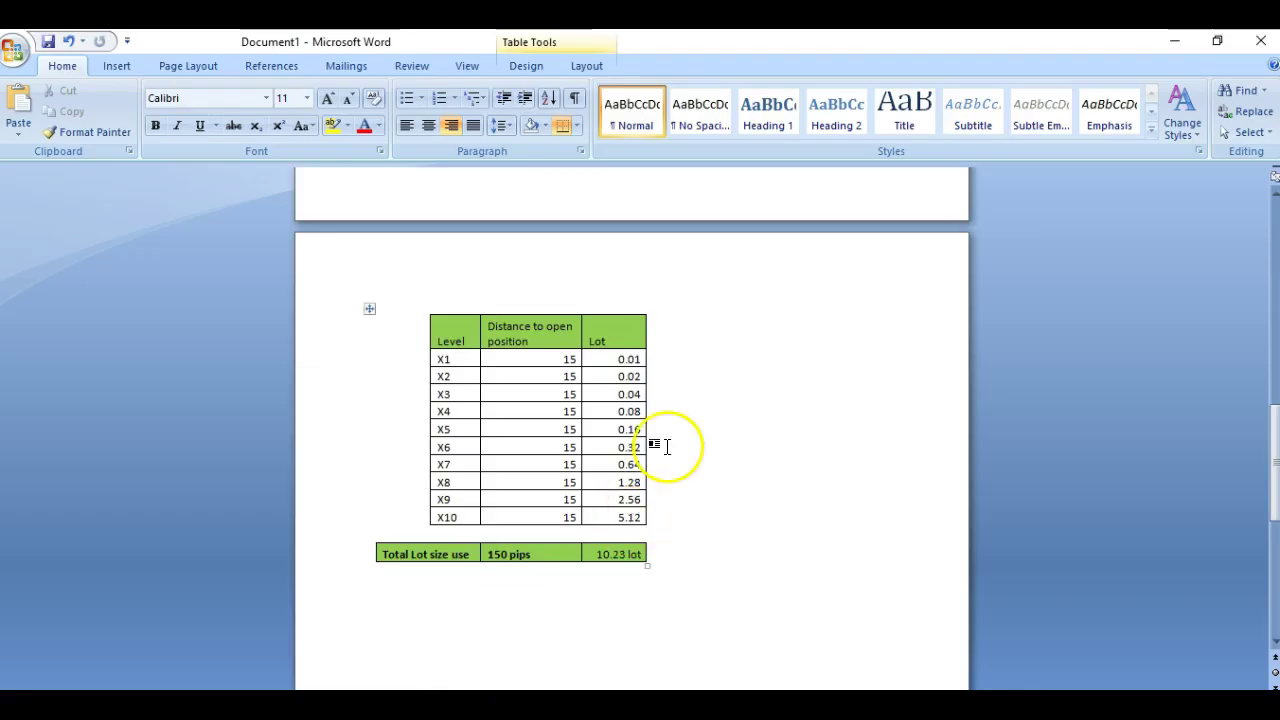
left_click(676, 359)
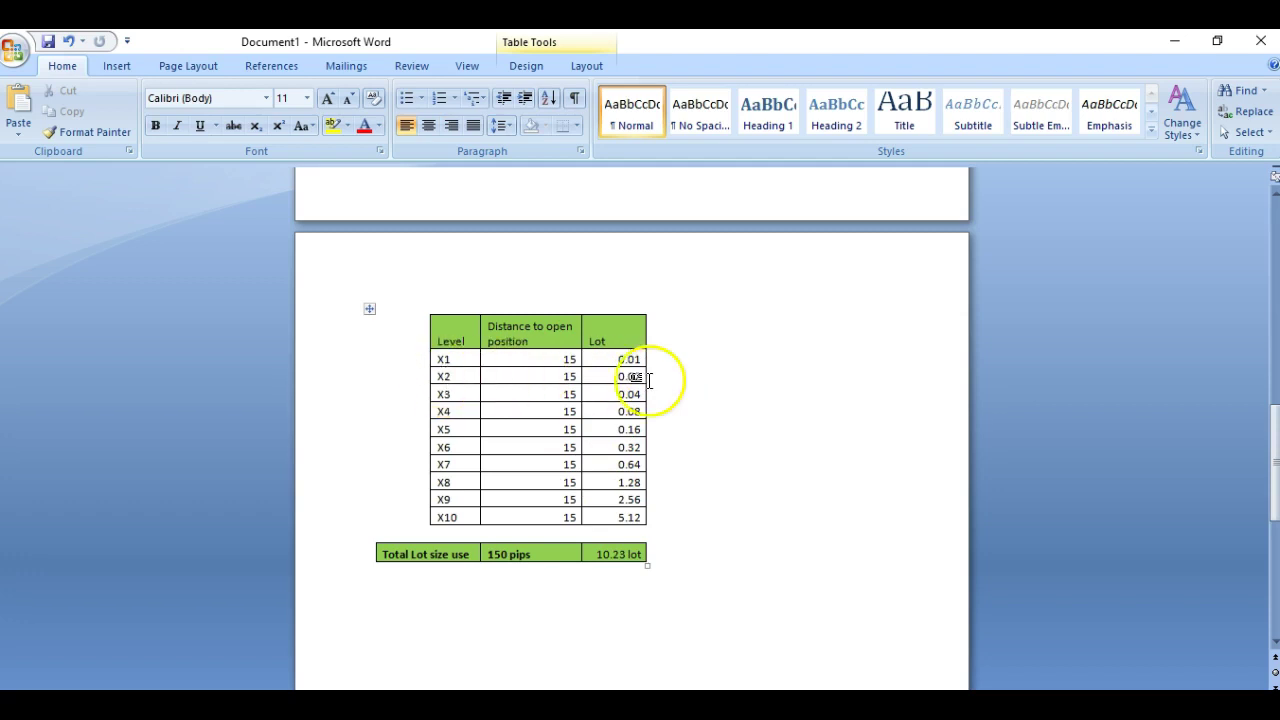
double_click(568, 374)
left_click(566, 359)
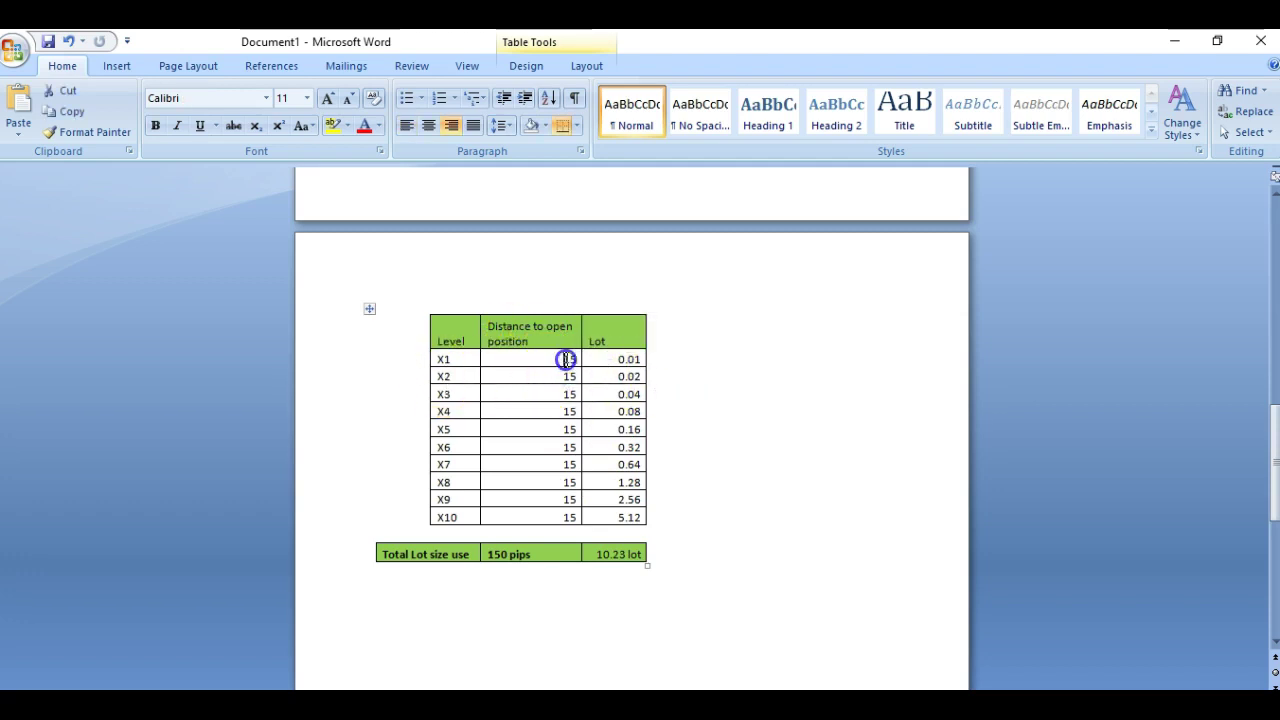
left_click(597, 374)
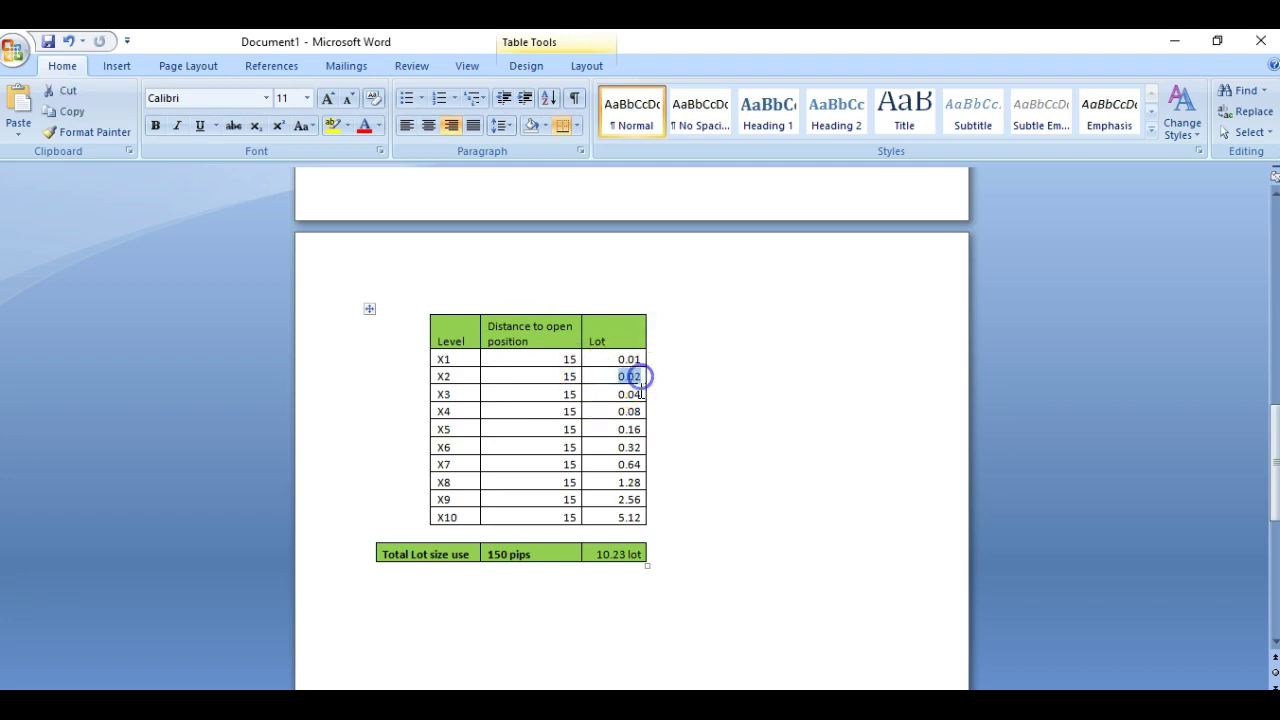
left_click(568, 395)
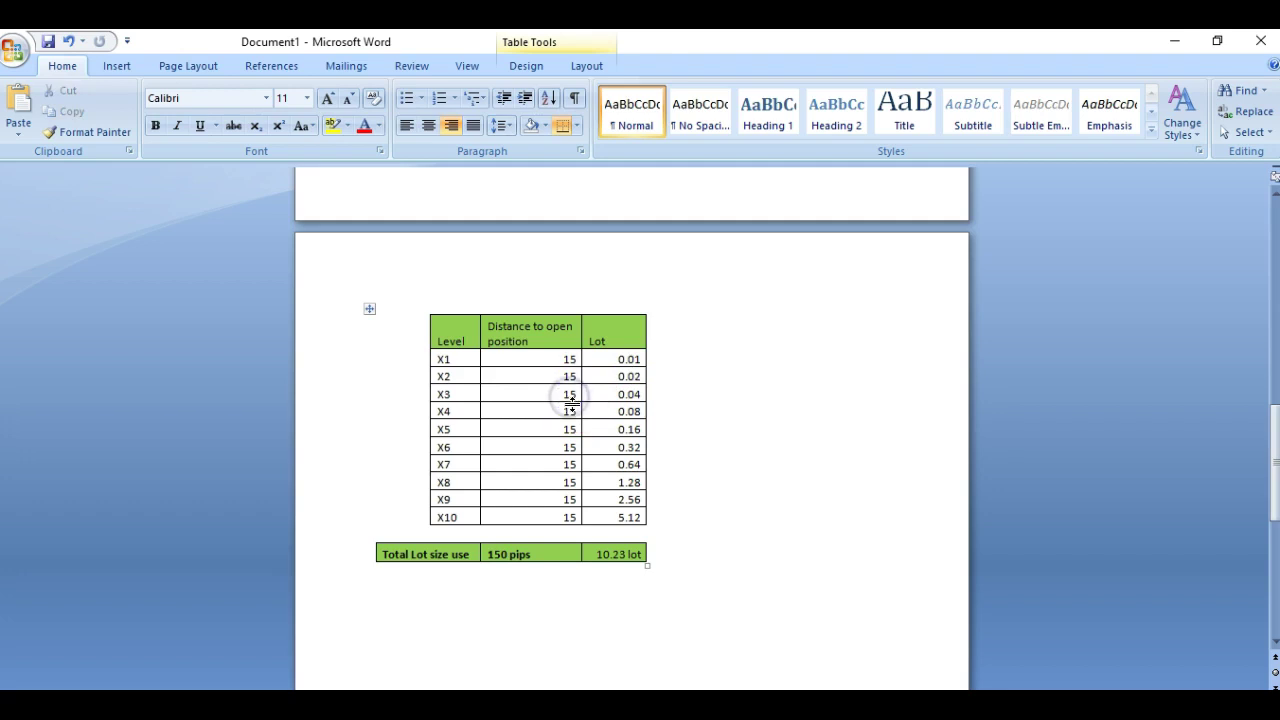
left_click(627, 394)
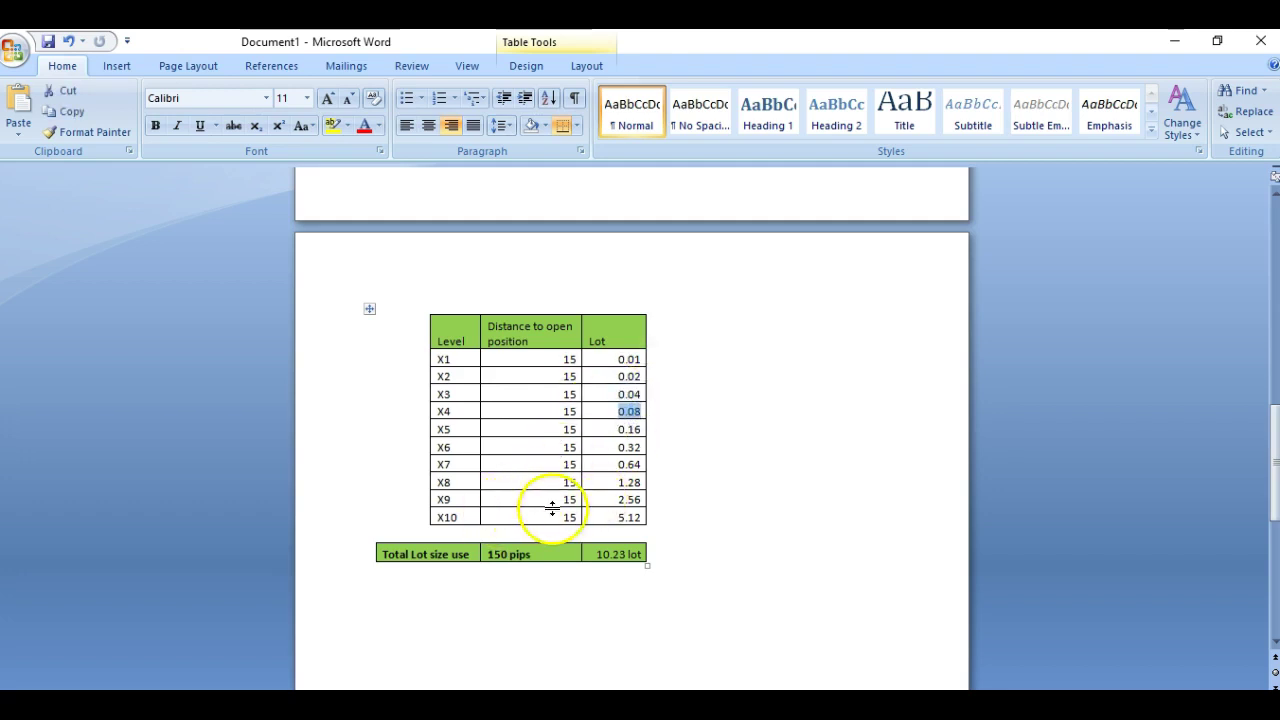
left_click(439, 515)
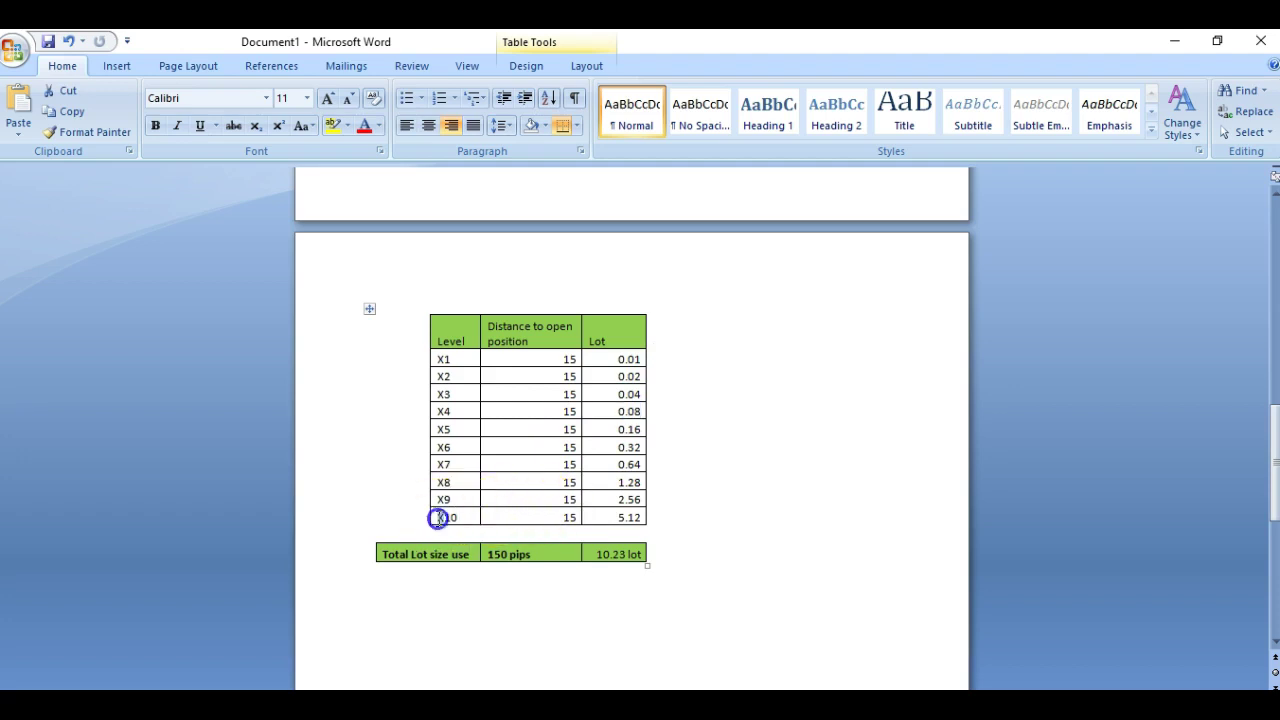
left_click(566, 517)
left_click(459, 517)
left_click(614, 517)
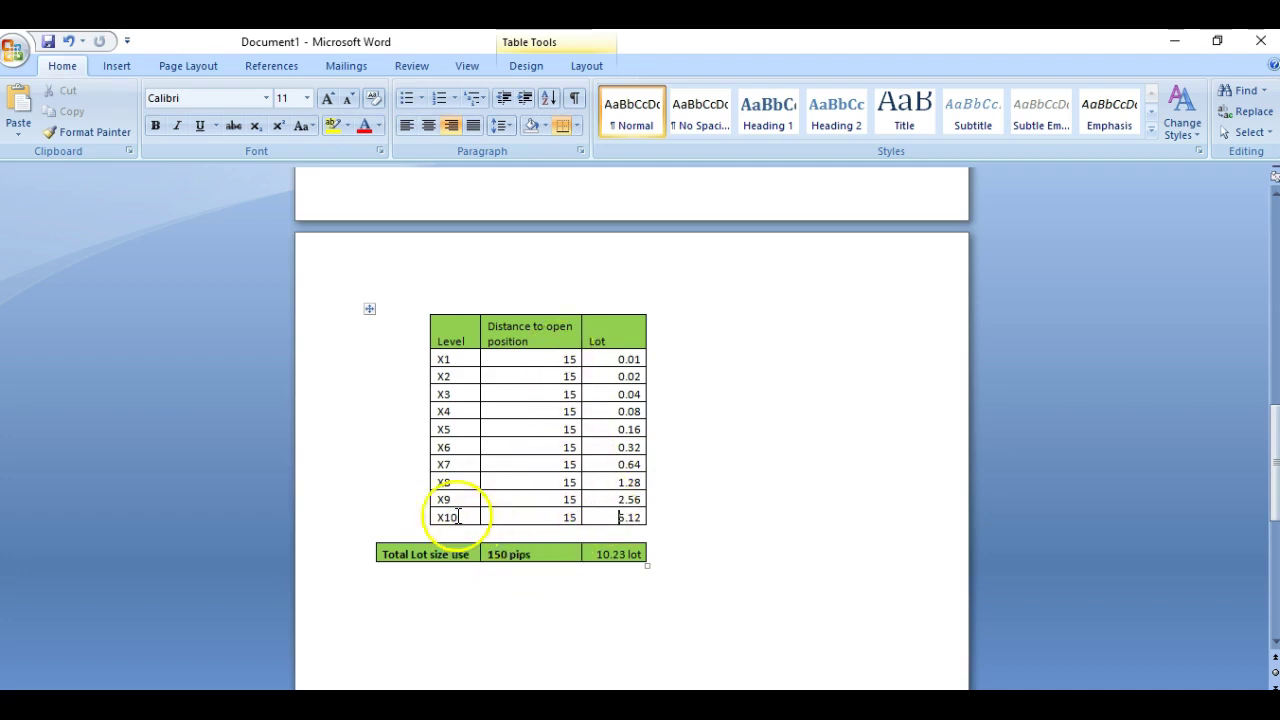
left_click(683, 477)
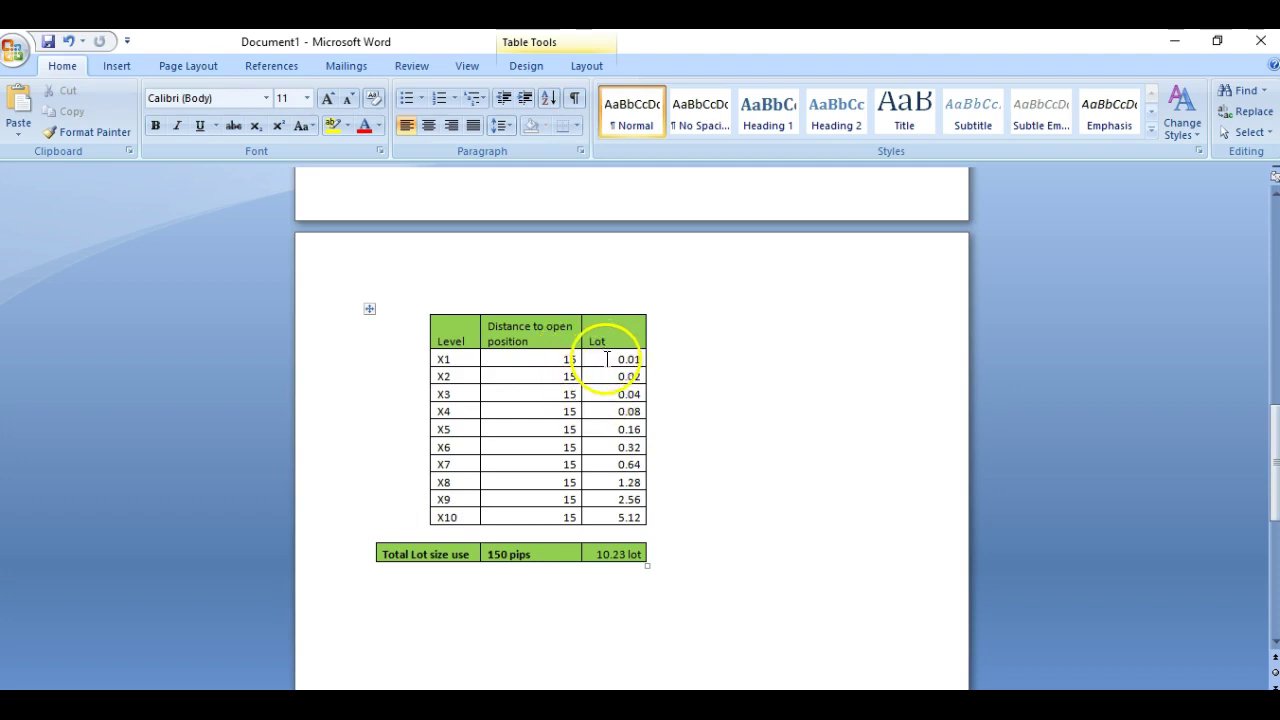
left_click(614, 408)
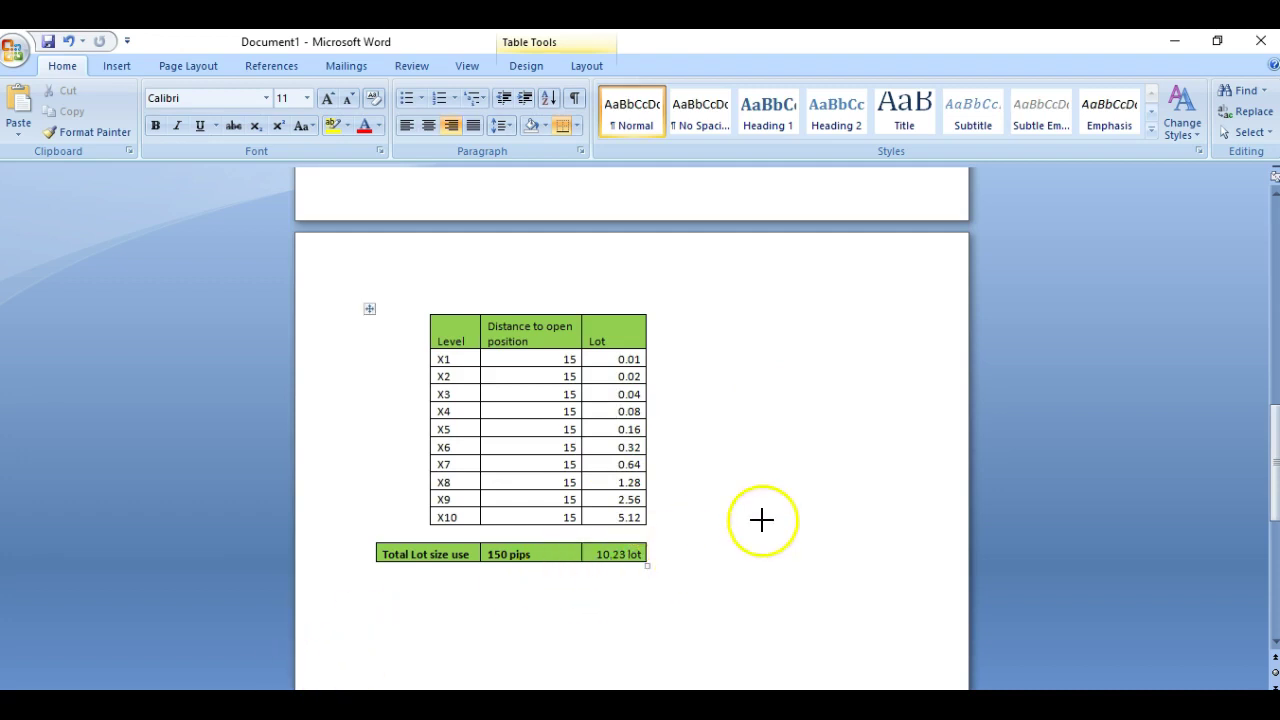
- Draw red pen lines beside the total row and rows X8 and X5 of the lot table
left_click(677, 551)
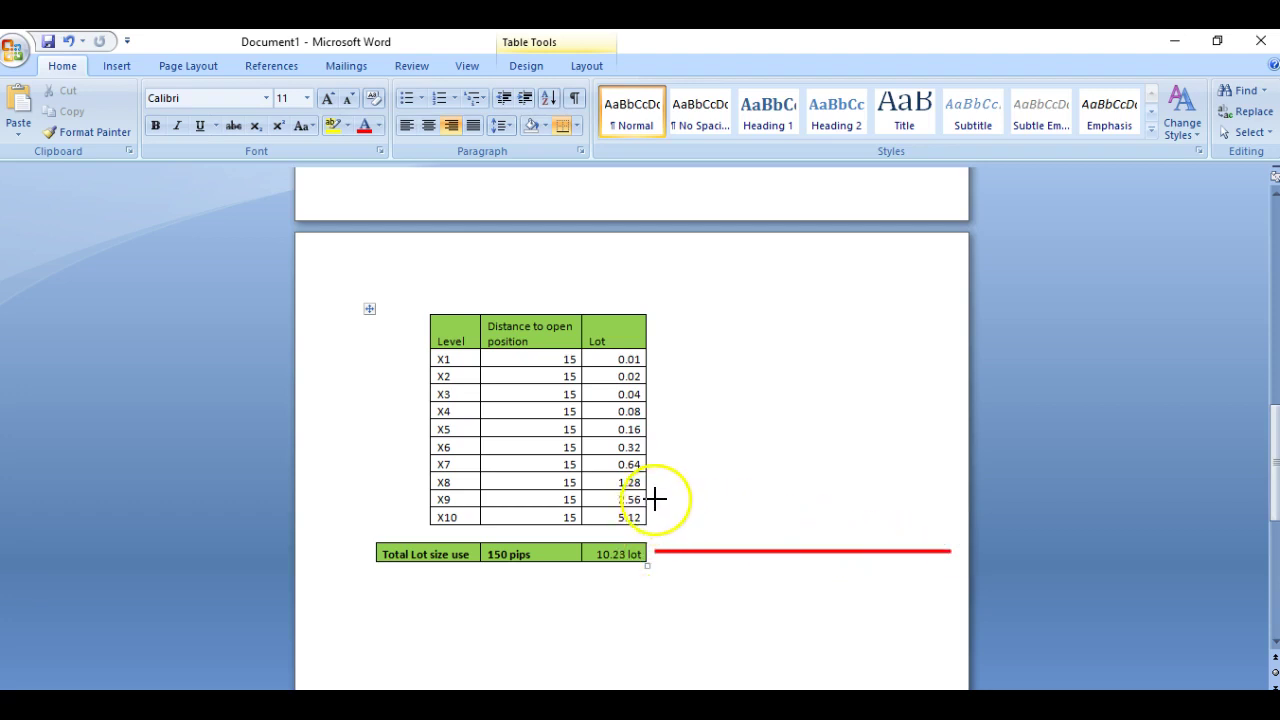
left_click_drag(725, 488, 951, 488)
left_click_drag(659, 431, 959, 431)
- Replace the red line beside row X2 with one beside the Lot header row
left_click_drag(663, 381, 855, 378)
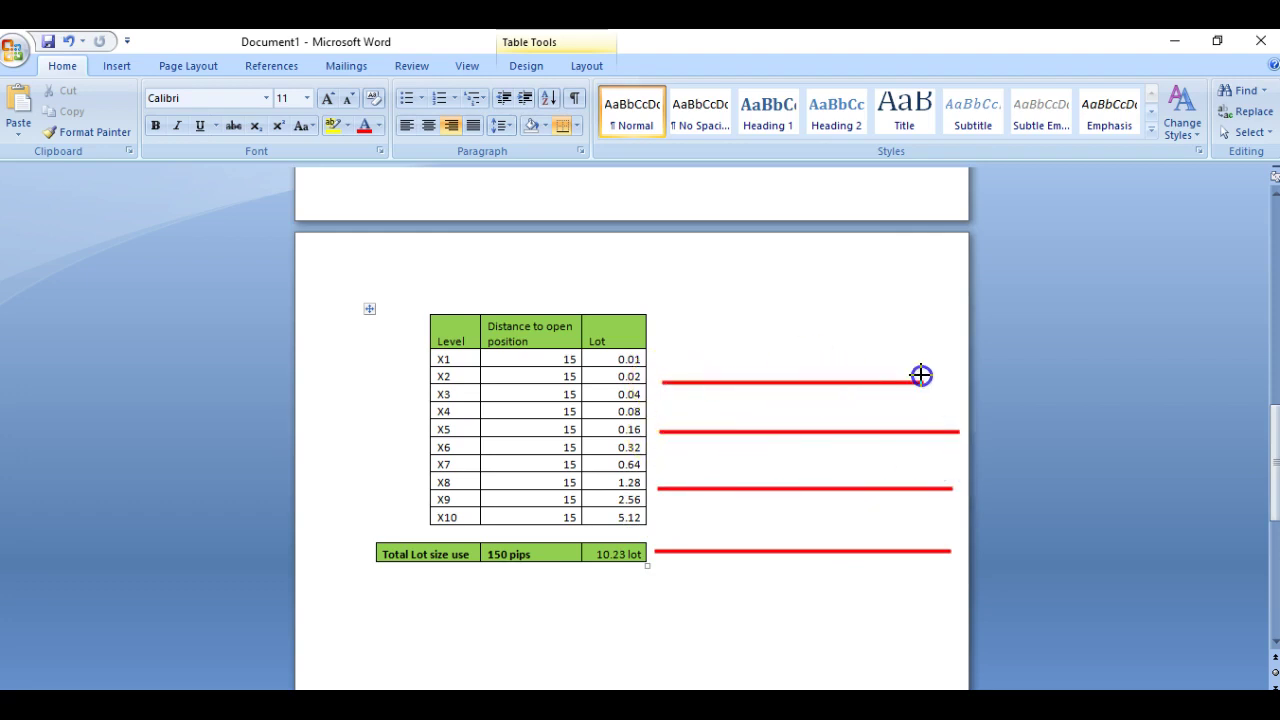
left_click(817, 400)
key("ctrl+z")
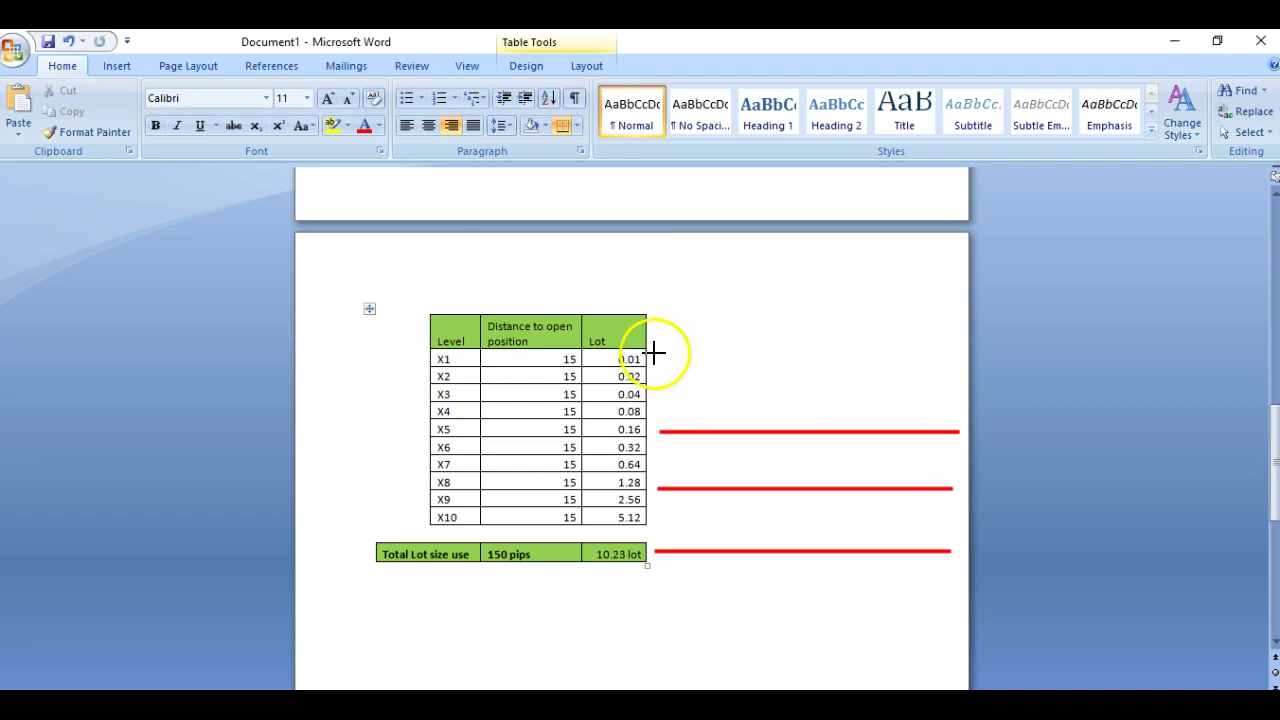
left_click_drag(658, 349, 942, 355)
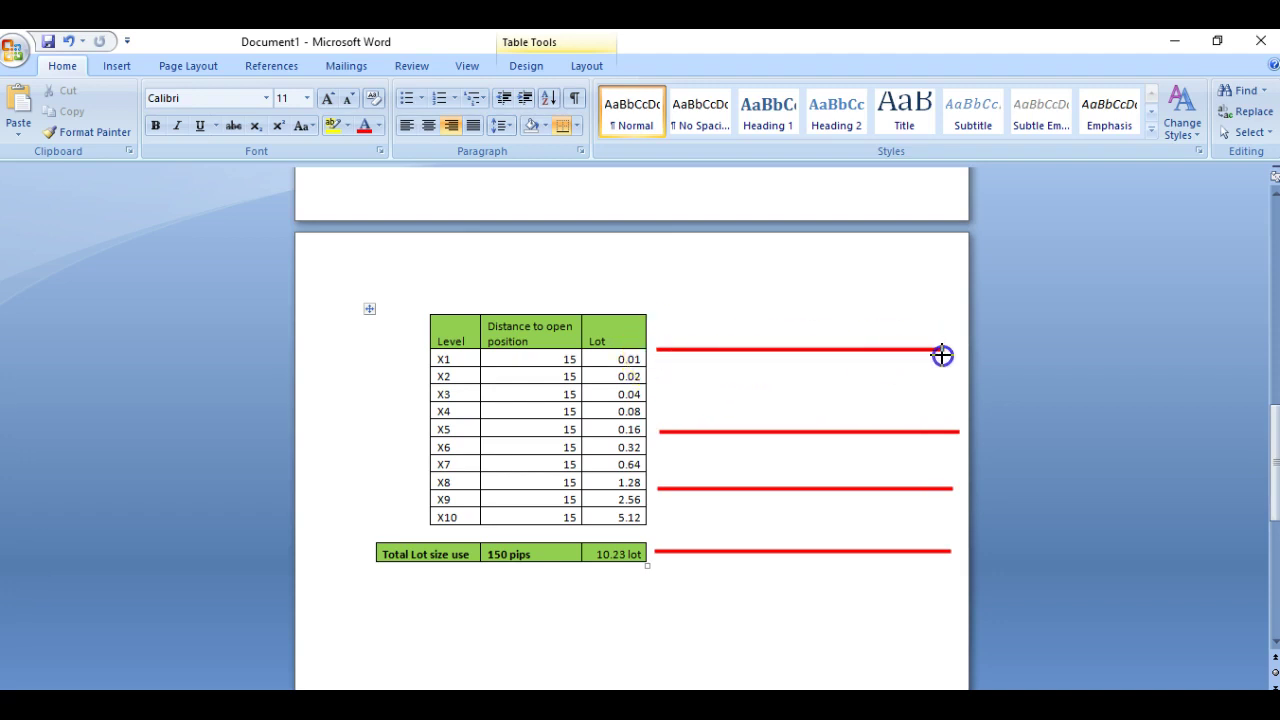